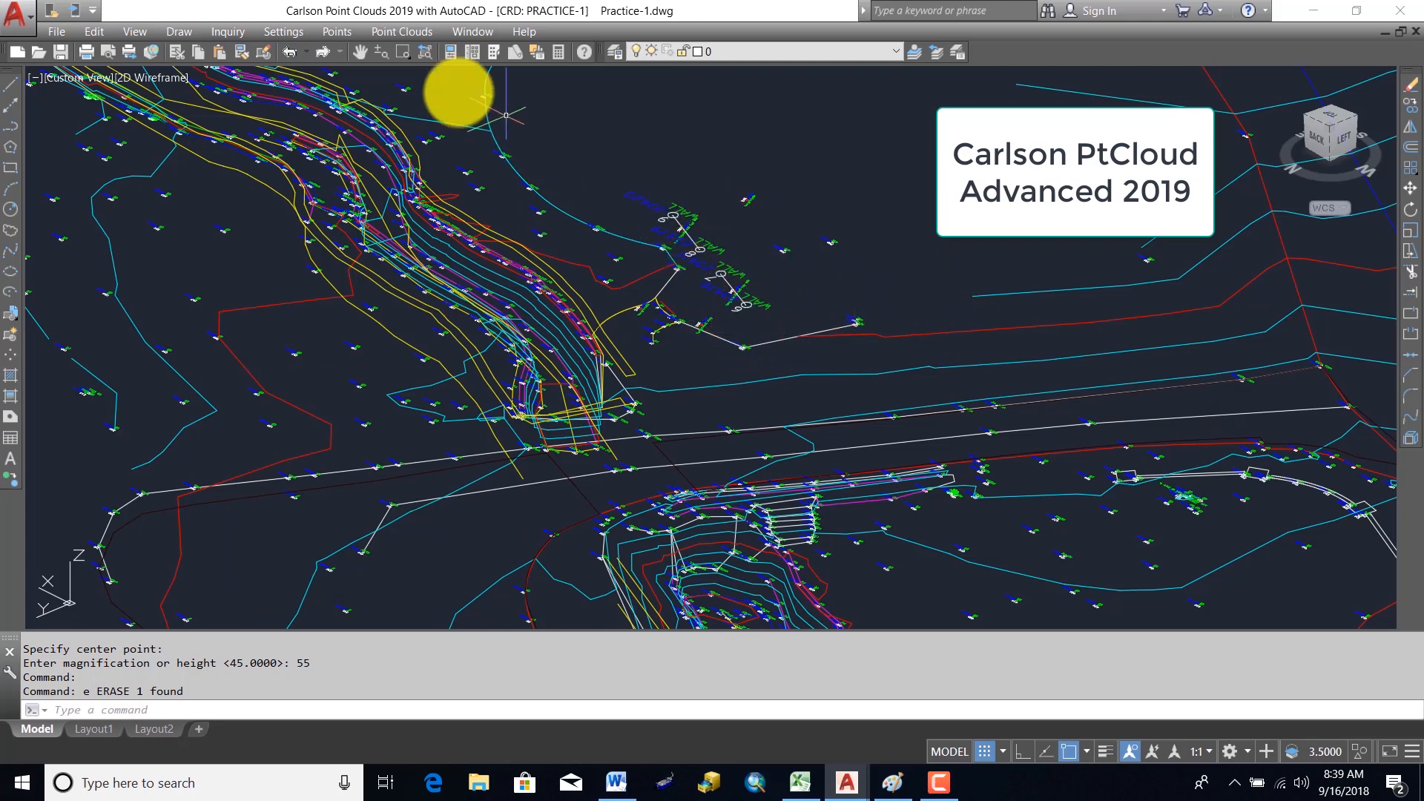
# - Erase points 6-9 from both the coordinate file and the drawing, including their point symbols and associated linework
pyautogui.click(335, 31)
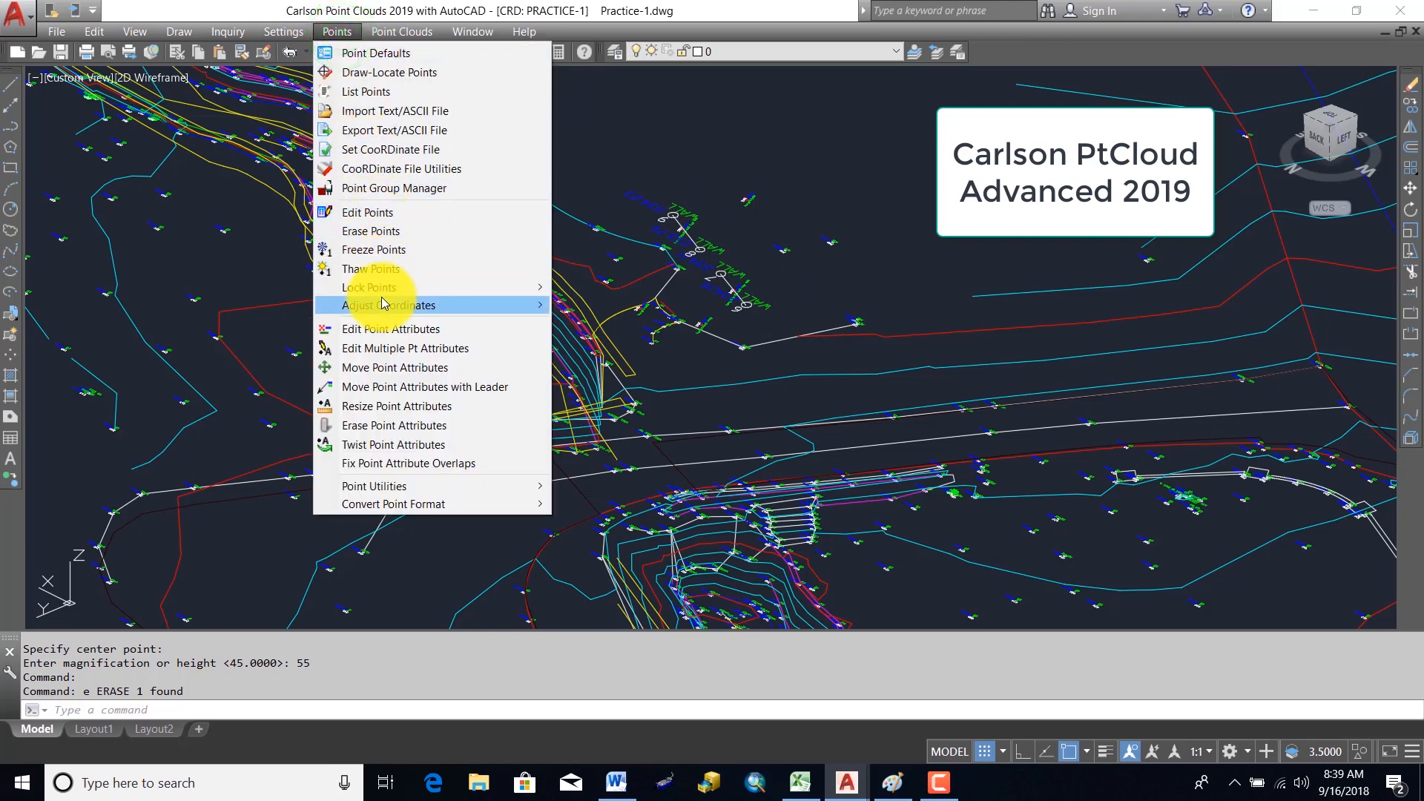
pyautogui.click(389, 232)
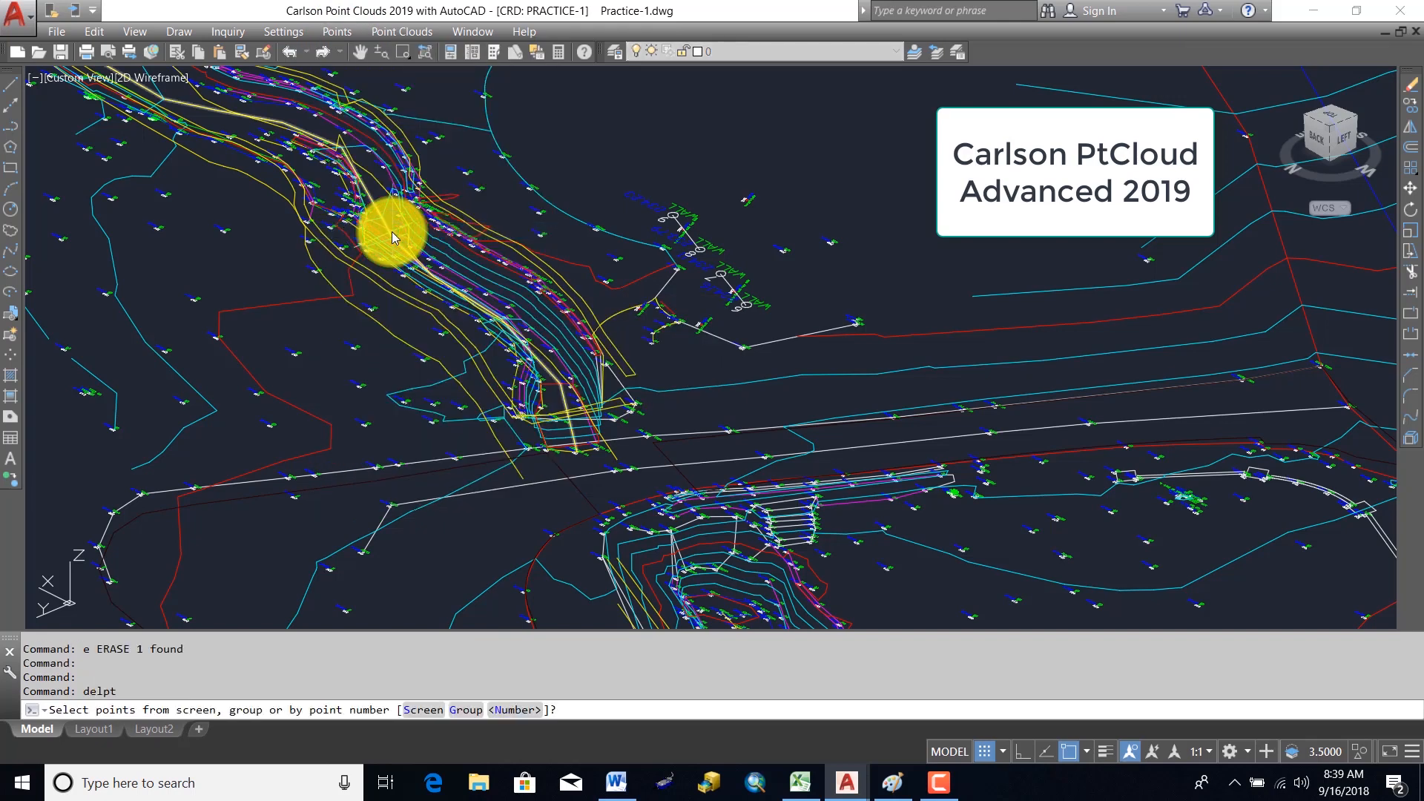
pyautogui.press('Return')
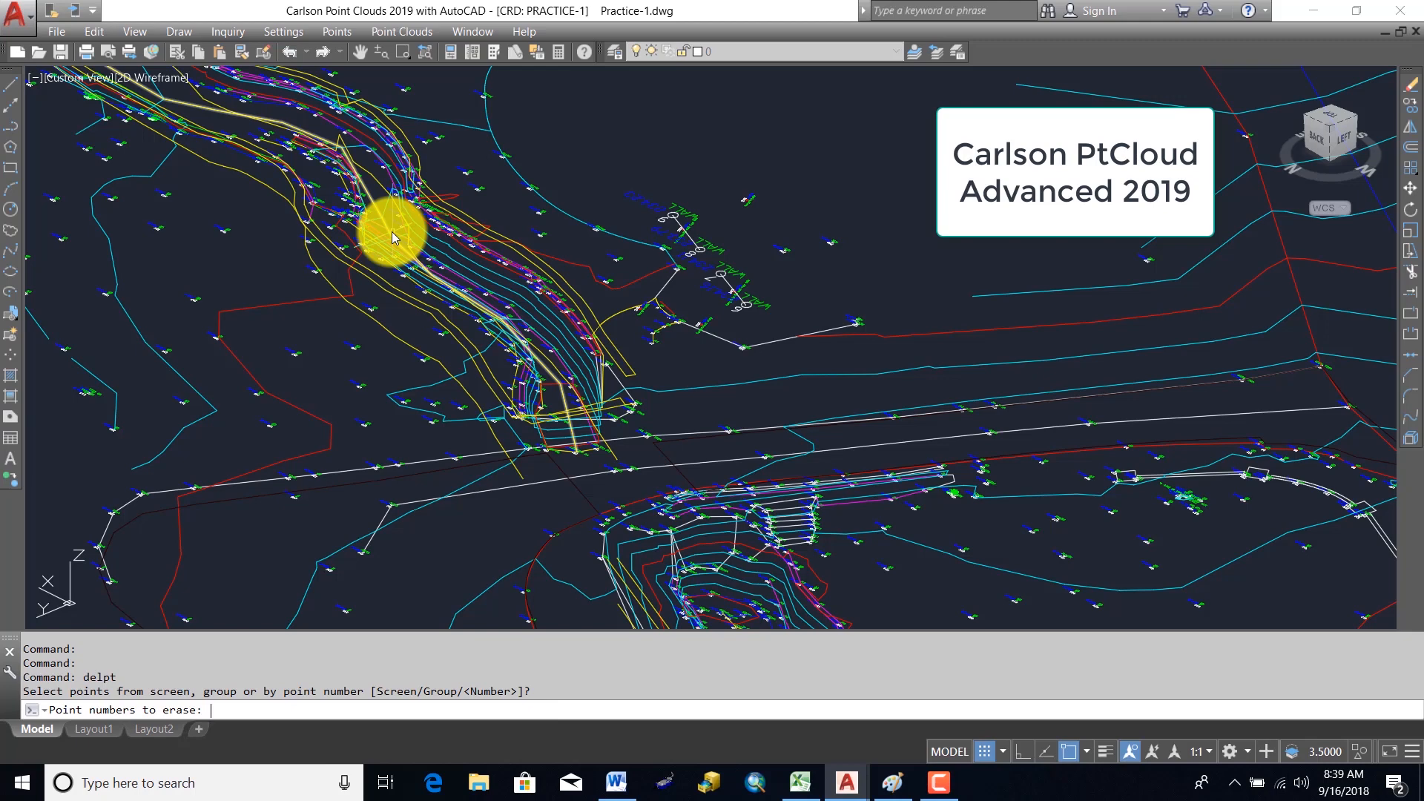
pyautogui.write('6-9')
pyautogui.press('Return')
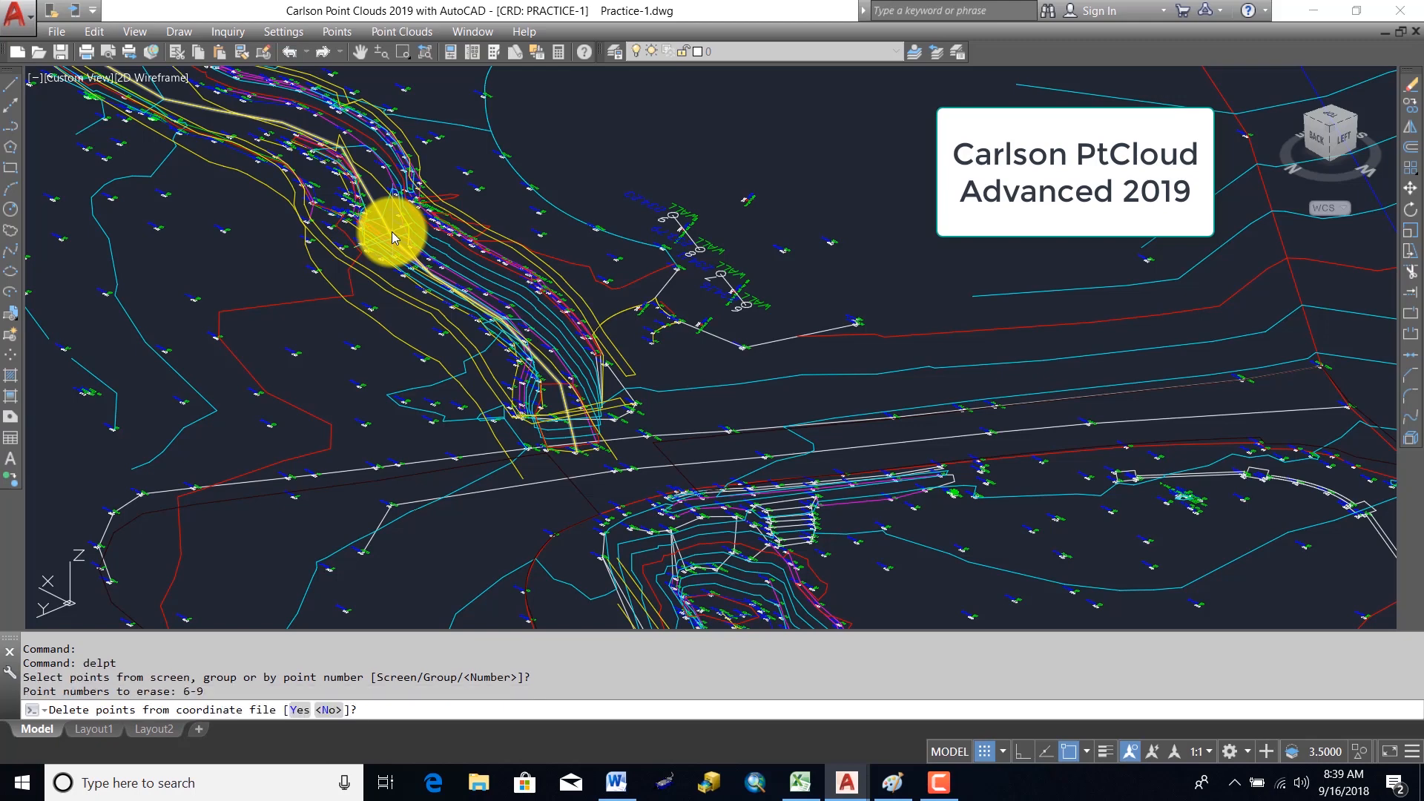
pyautogui.write('y')
pyautogui.press('Return')
pyautogui.write('y')
pyautogui.press('Return')
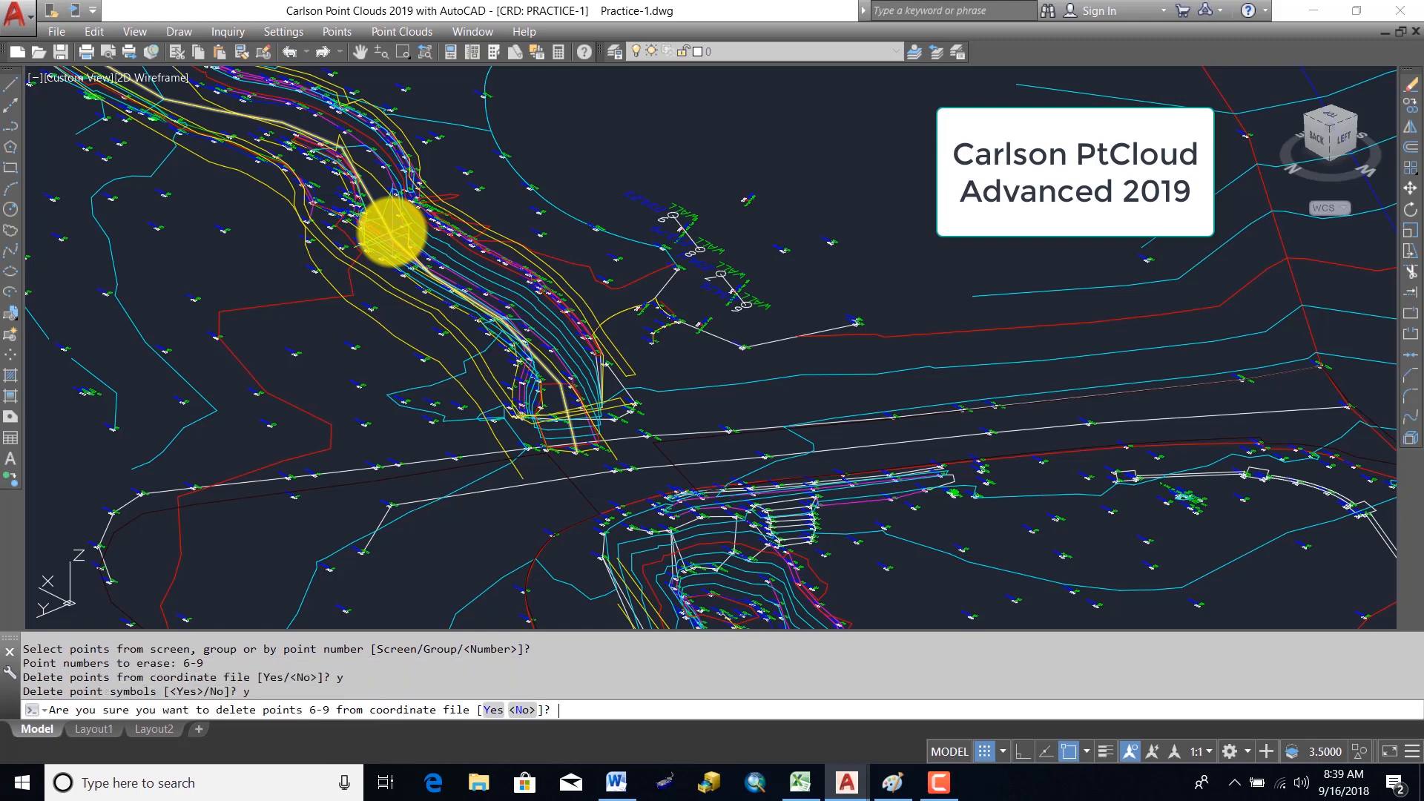
pyautogui.write('y')
pyautogui.press('Return')
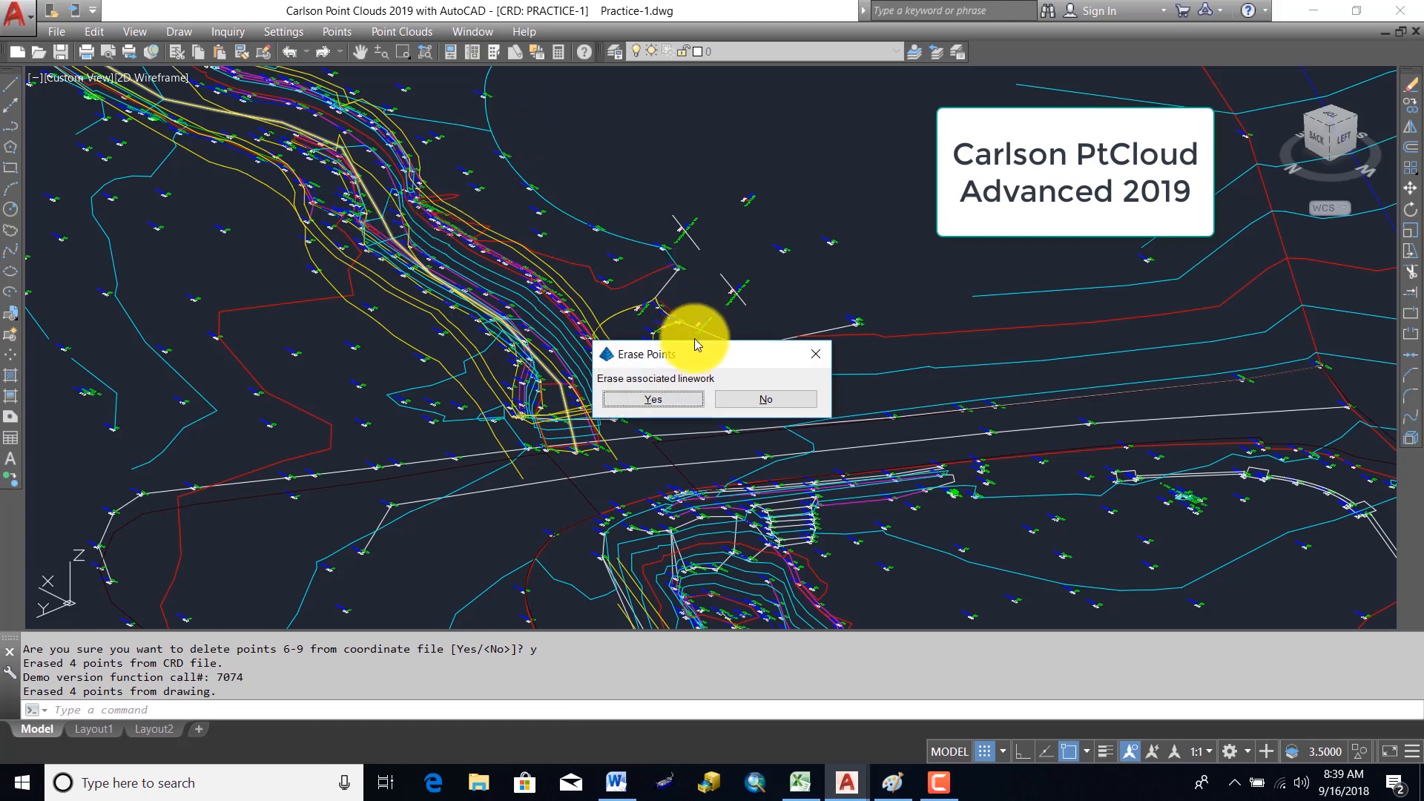
pyautogui.click(684, 405)
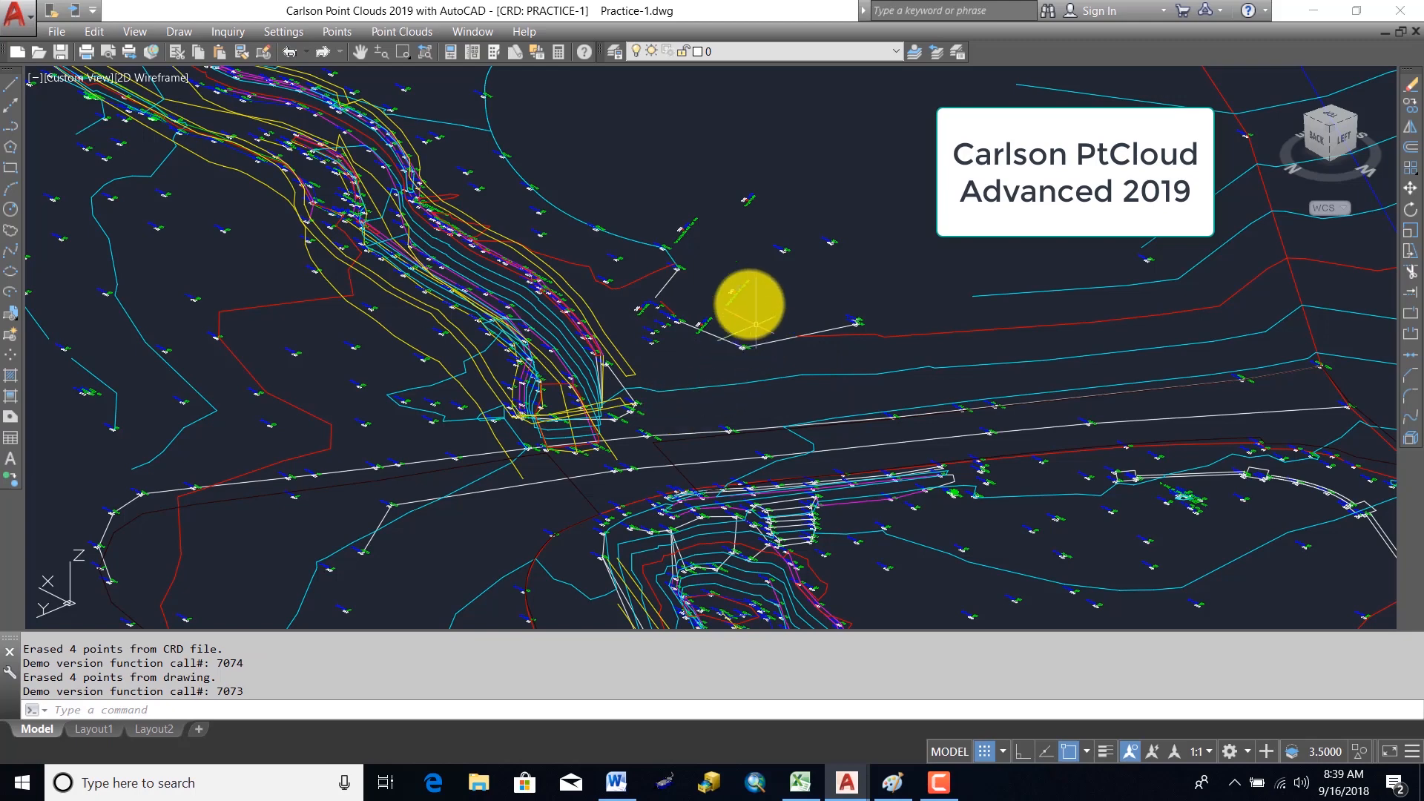
# - Use Inverse to occupy point 2001 and locate it in the drawing
pyautogui.scroll(2, 685, 254)
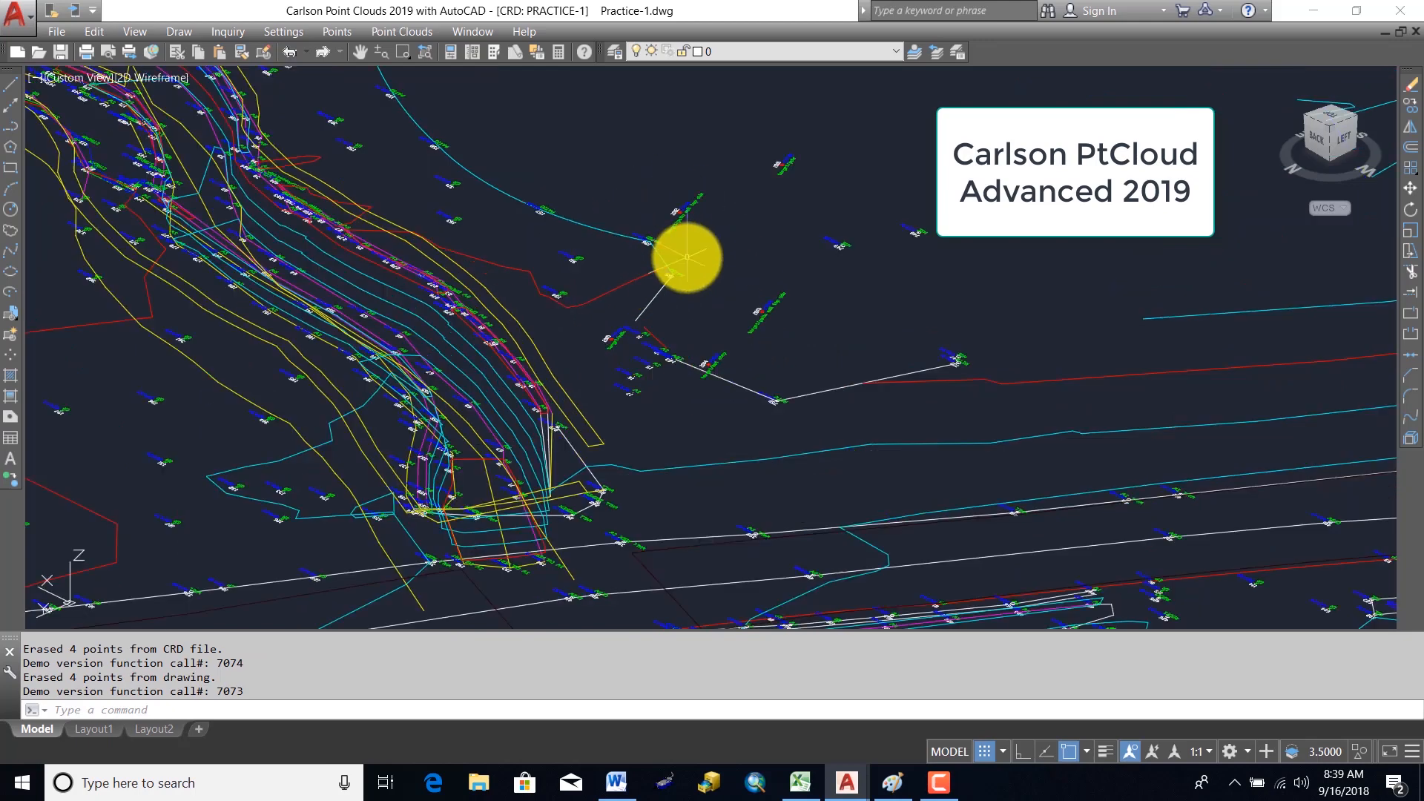
pyautogui.scroll(2, 712, 296)
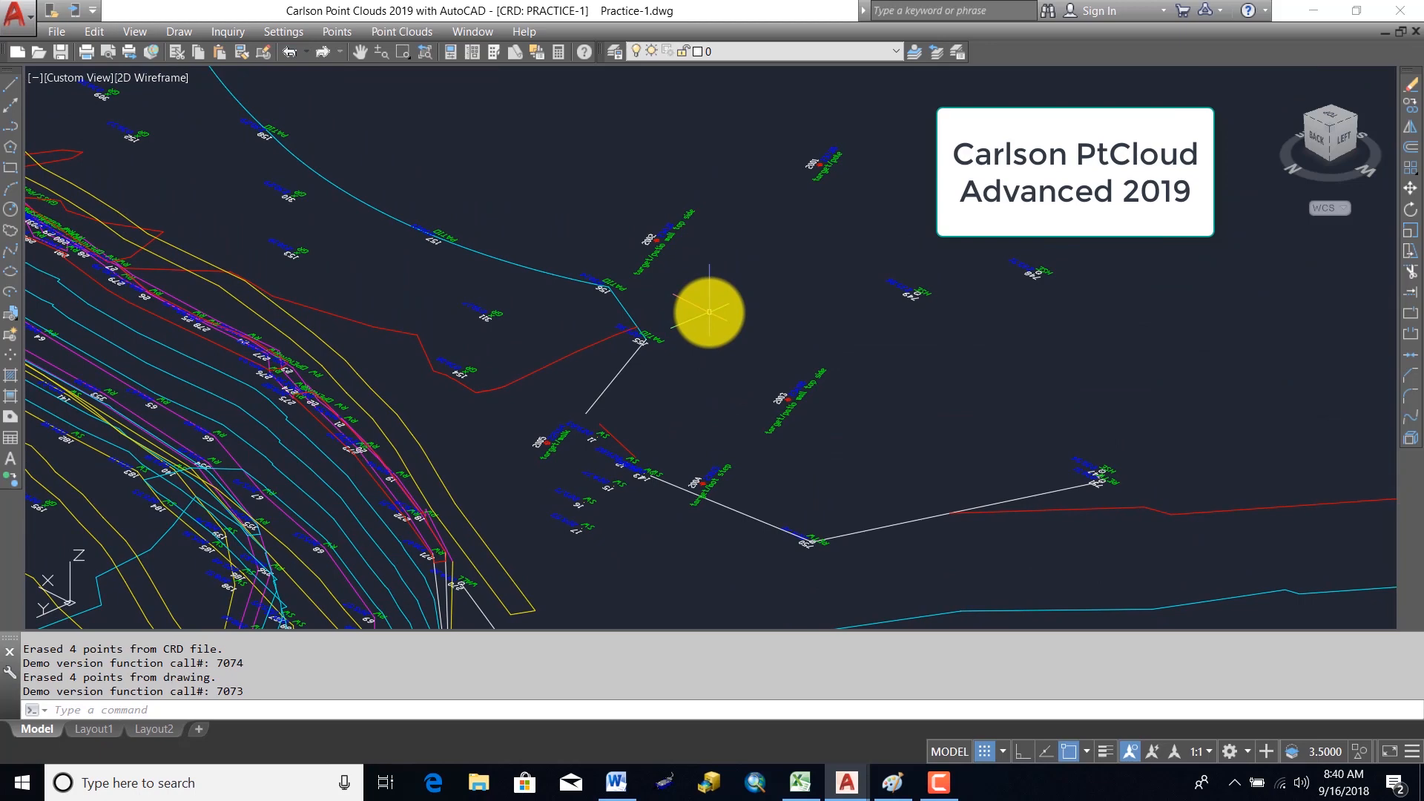
pyautogui.write('I')
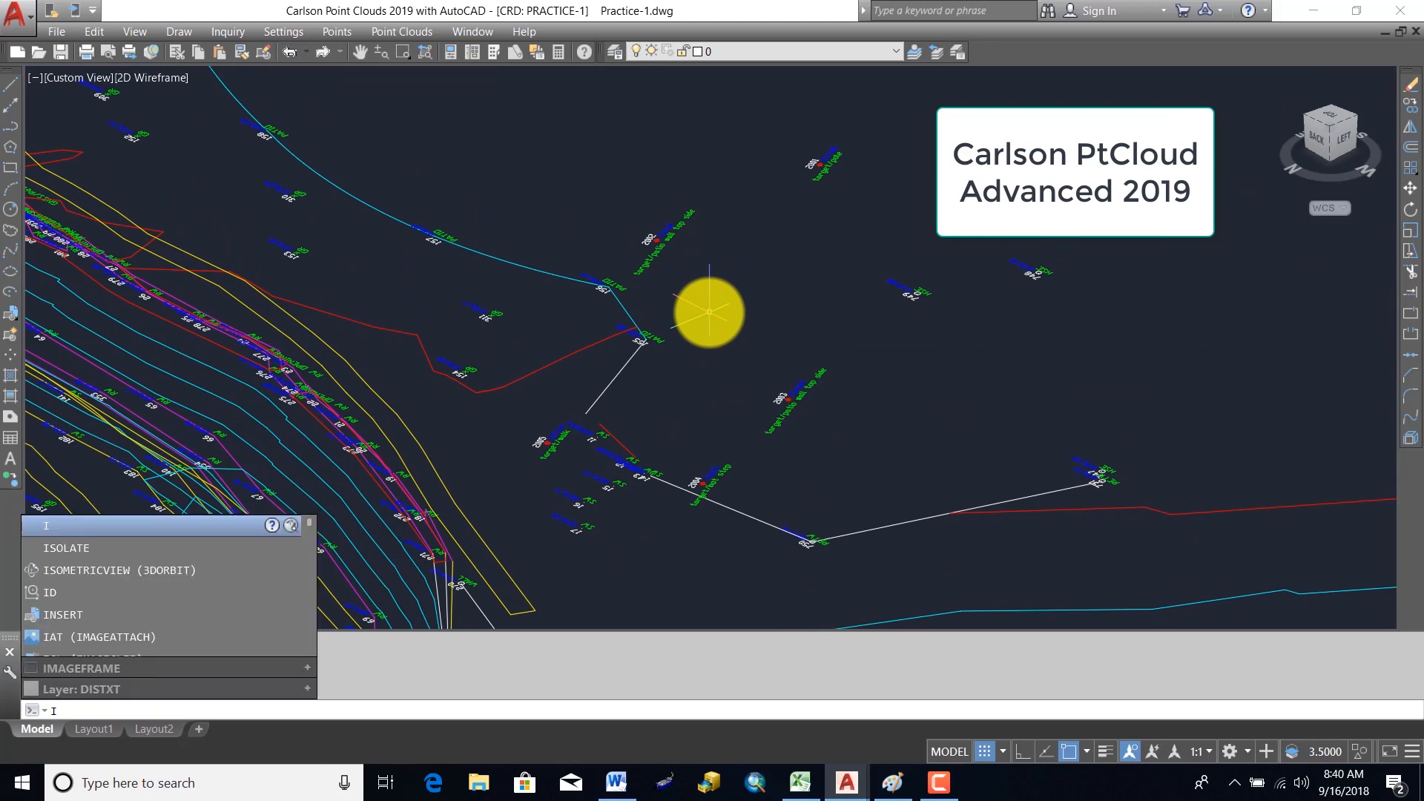
pyautogui.press('Return')
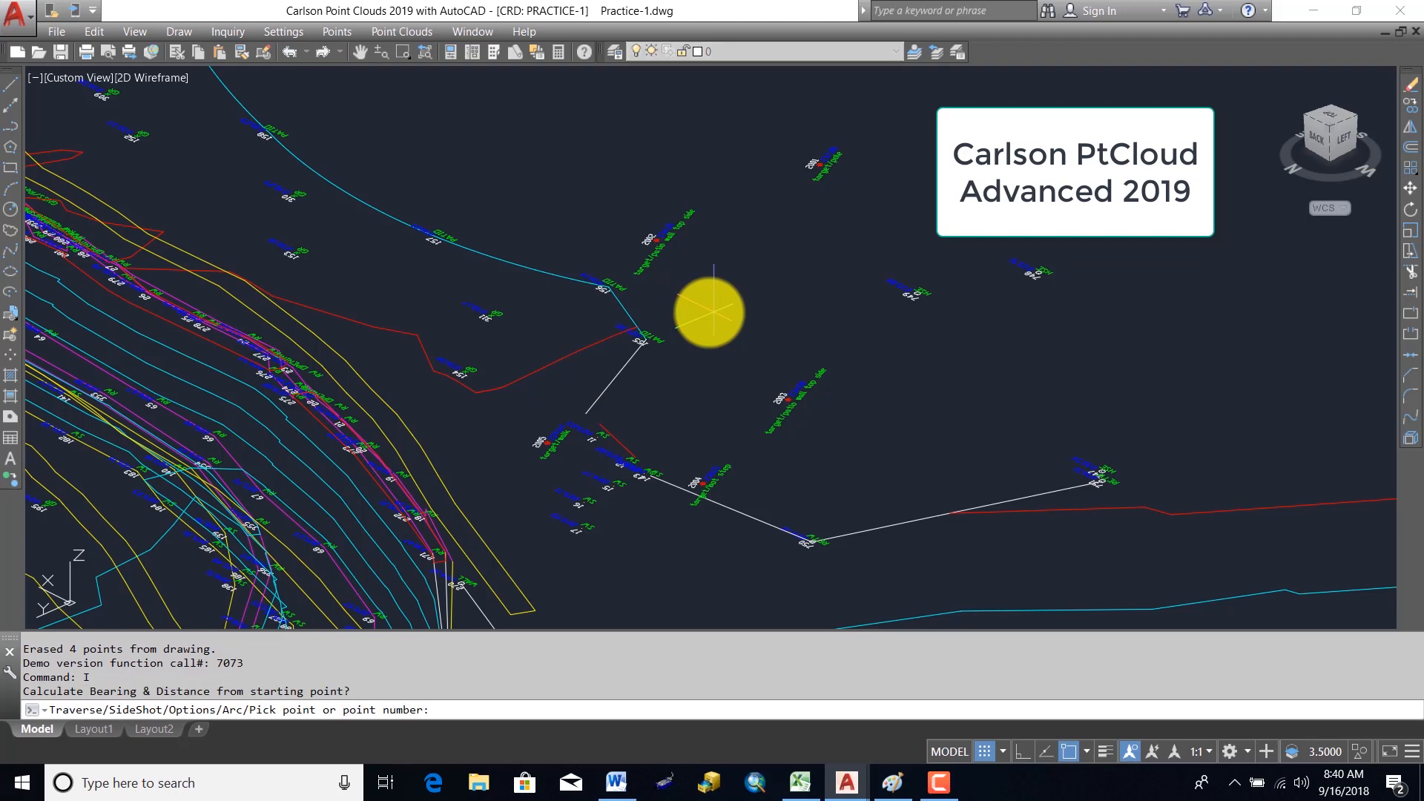
pyautogui.write('2001')
pyautogui.press('Return')
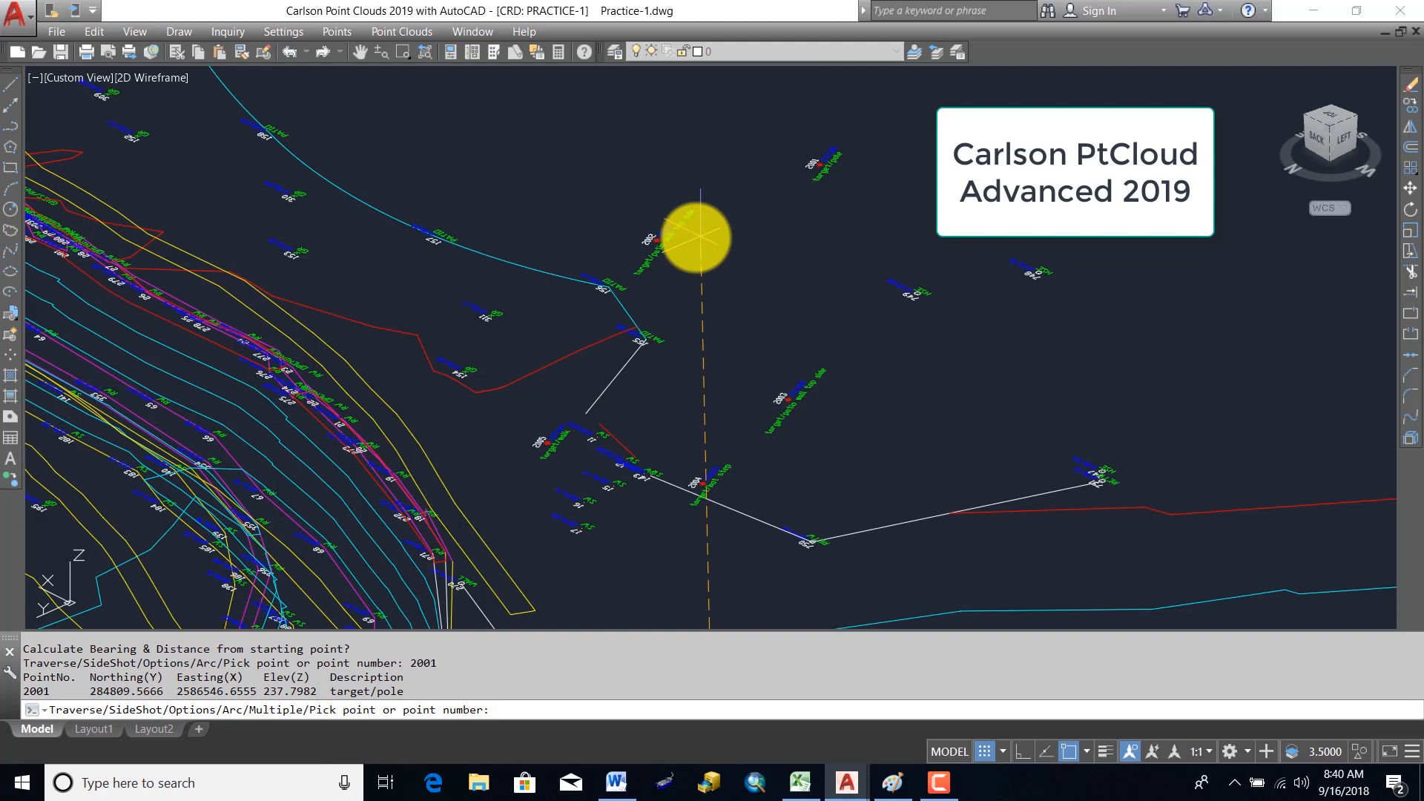
pyautogui.press('Escape')
# - Switch to the plan view of the current UCS, zoom to extents, and bring the survey drawing into view
pyautogui.write('plan')
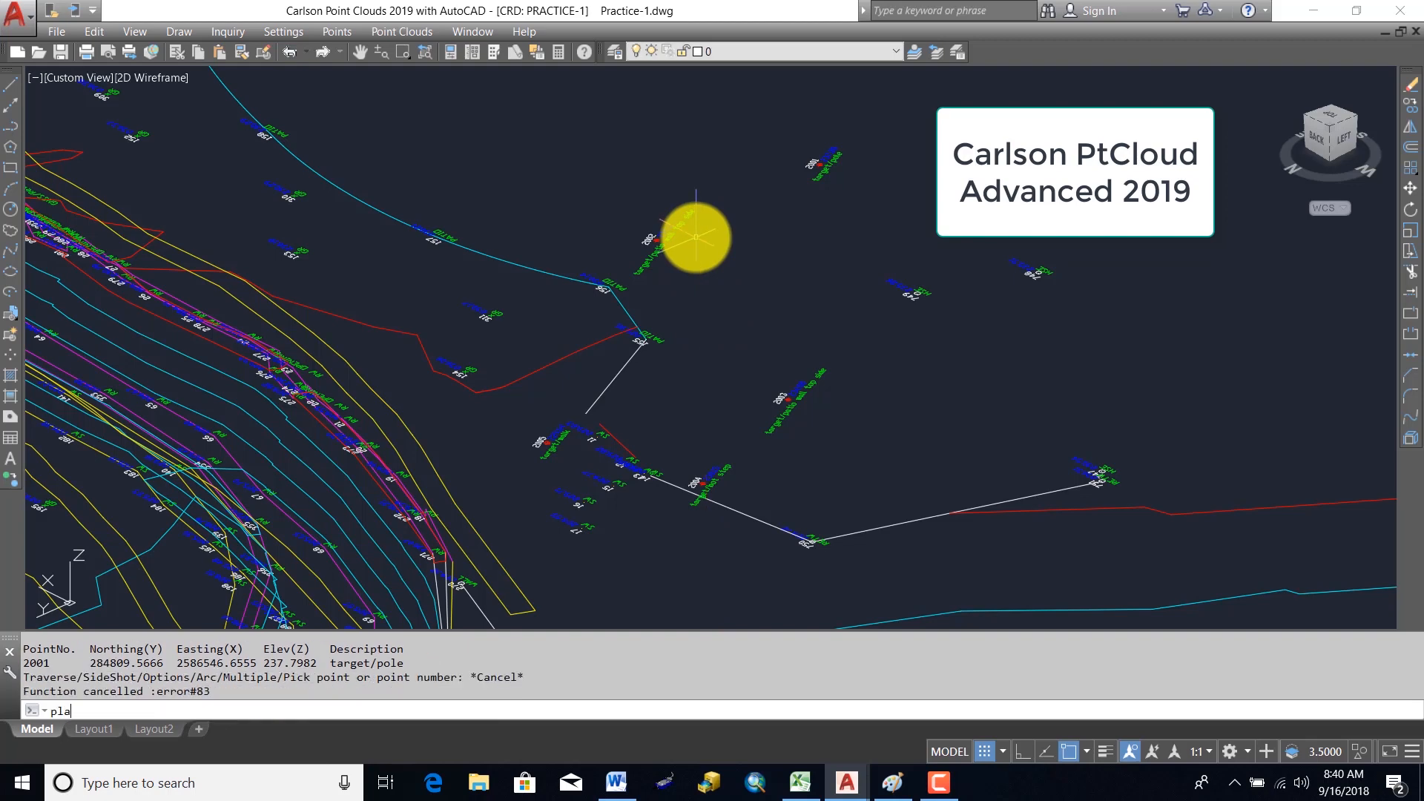
pyautogui.press('Return')
pyautogui.press('Return')
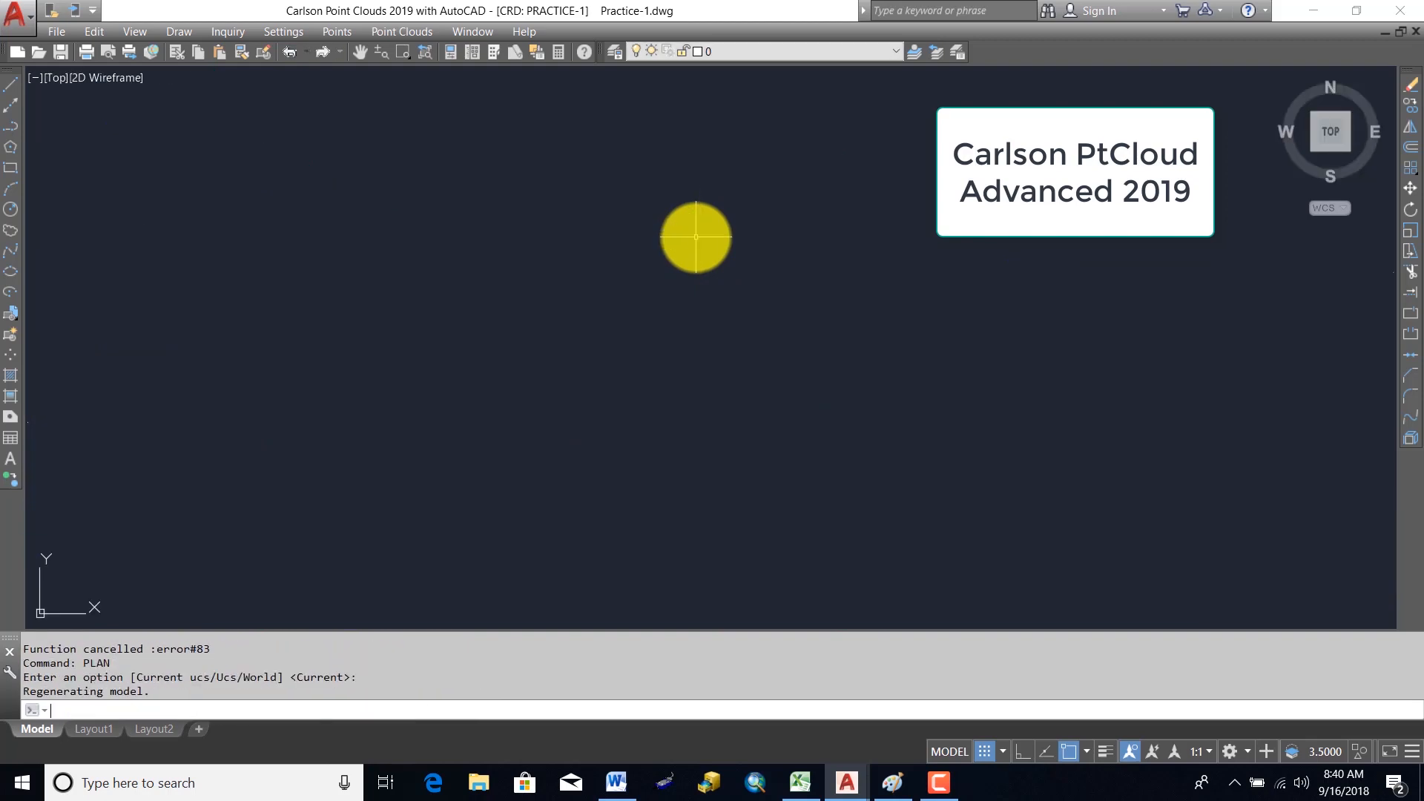
pyautogui.write('z')
pyautogui.press('Return')
pyautogui.write('e')
pyautogui.press('Return')
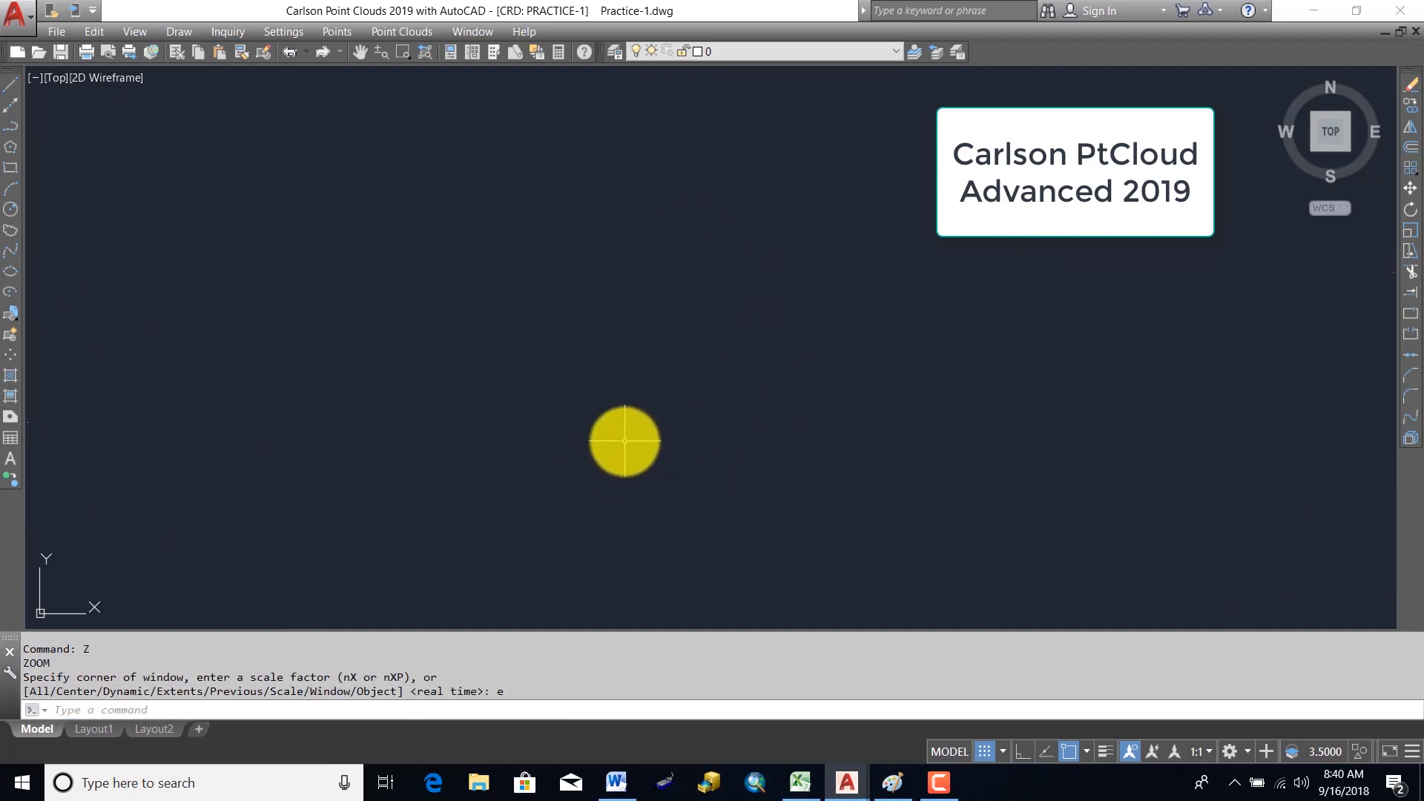
pyautogui.moveTo(1161, 384); pyautogui.dragTo(567, 428, button='middle')
pyautogui.scroll(5, 750, 324)
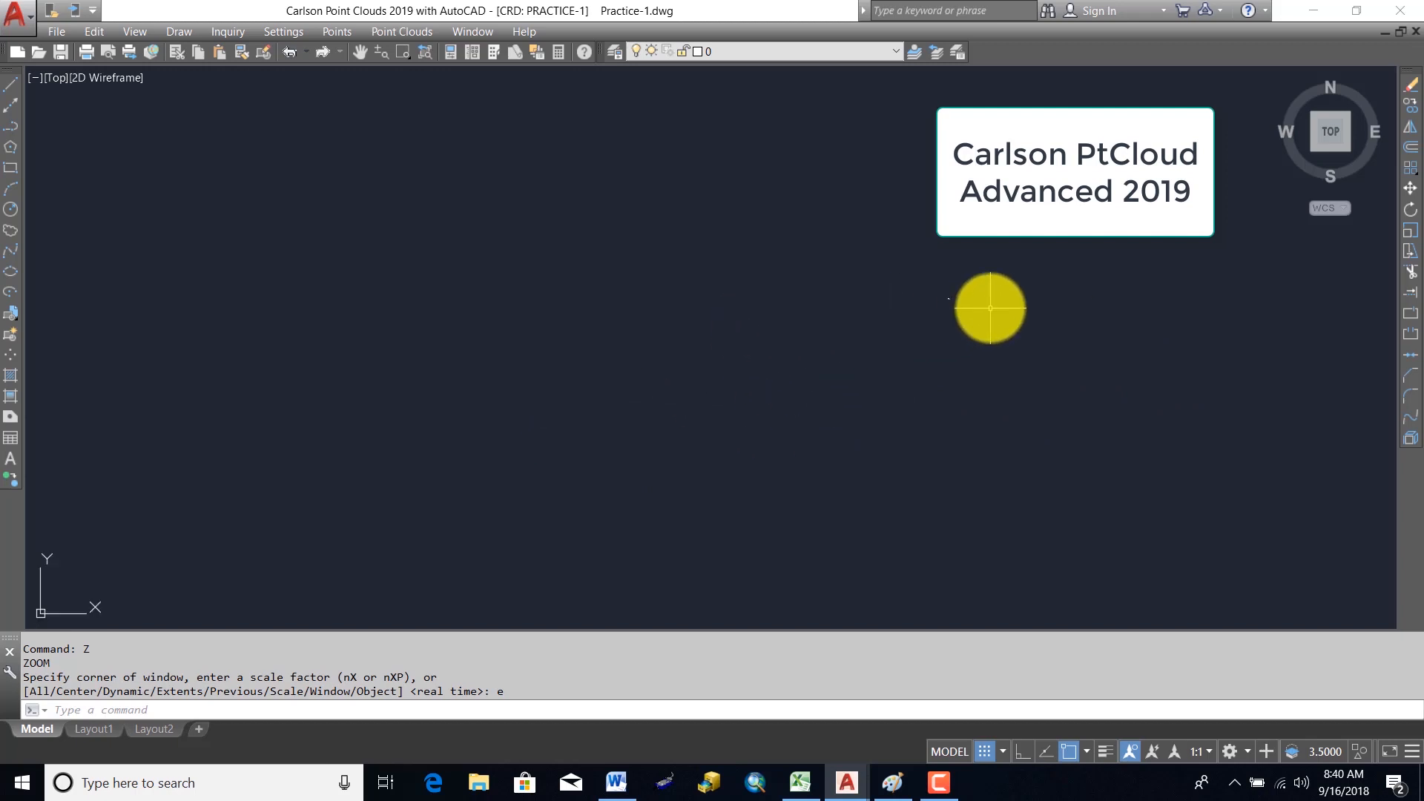
pyautogui.scroll(3, 976, 304)
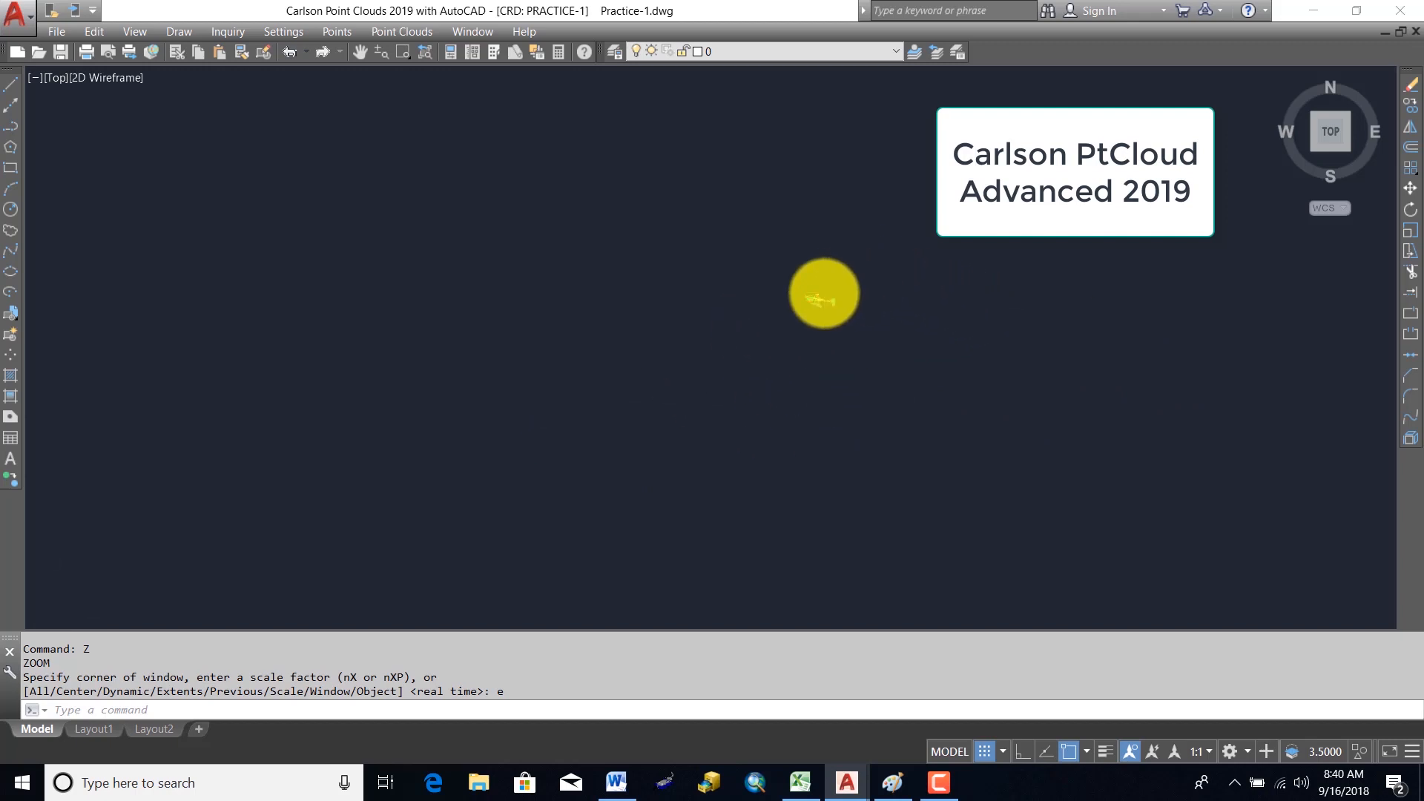
pyautogui.scroll(5, 818, 311)
pyautogui.scroll(10, 767, 215)
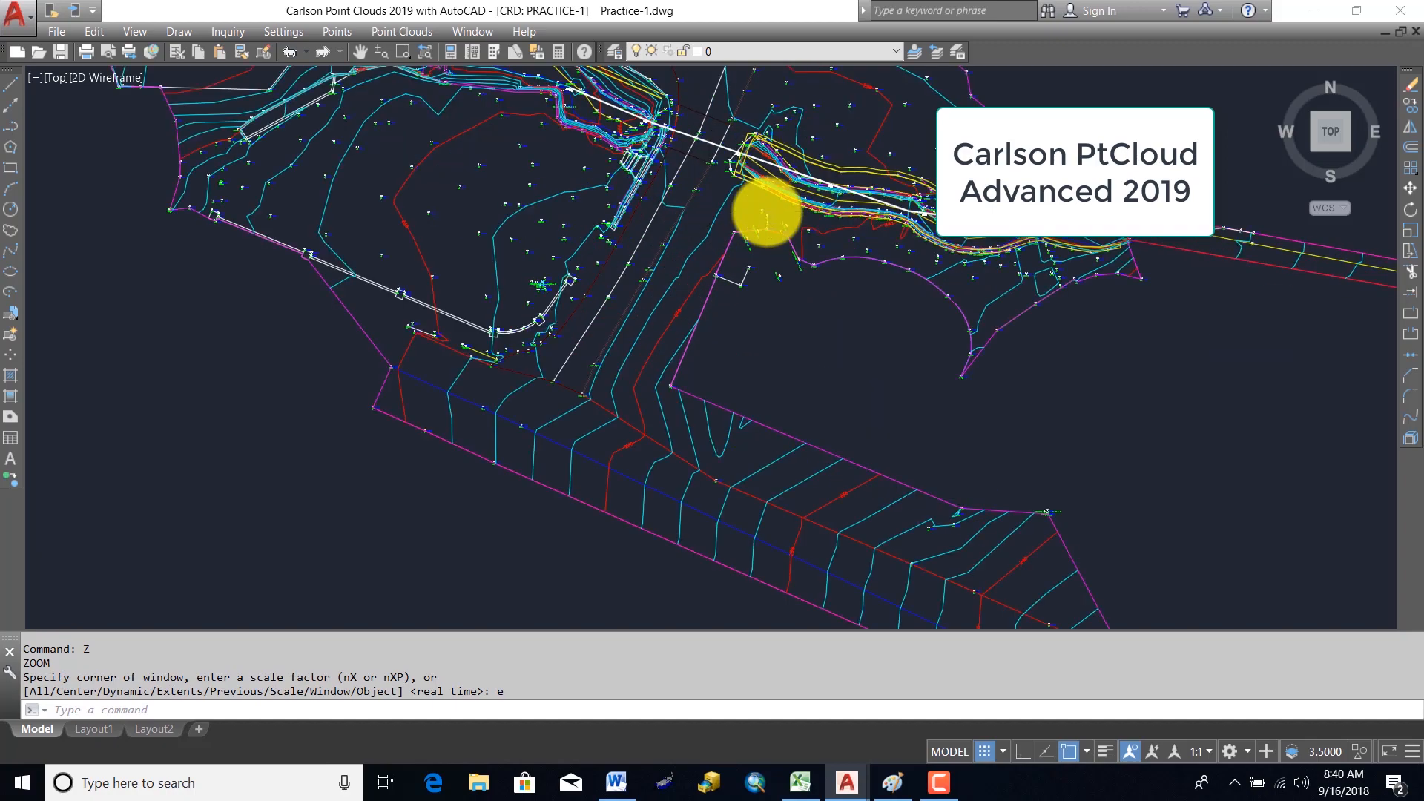
pyautogui.scroll(-6, 603, 287)
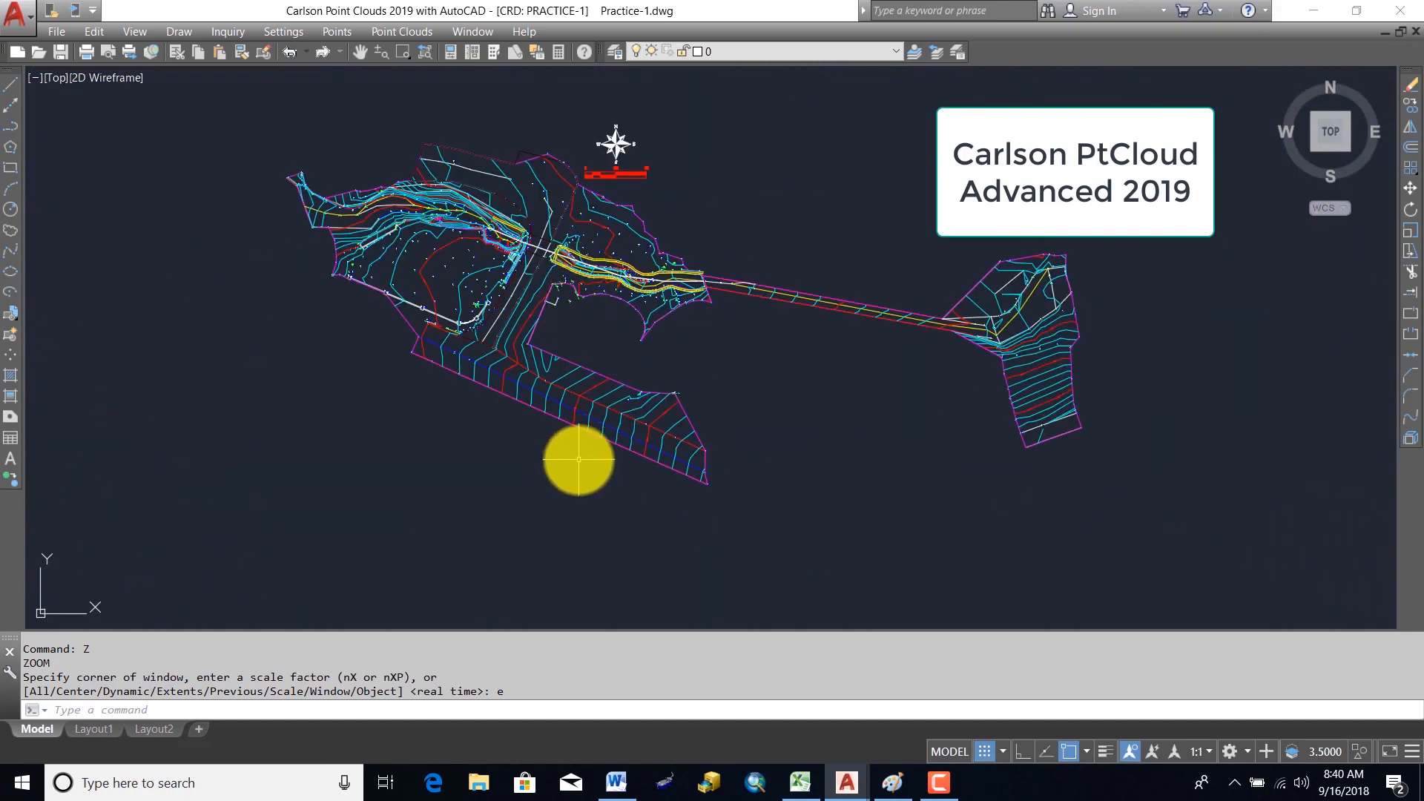
# - Erase all stray objects outside the survey site, keeping the whole site drawing out of the selection, and zoom to extents
pyautogui.write('e')
pyautogui.press('Return')
pyautogui.write('all')
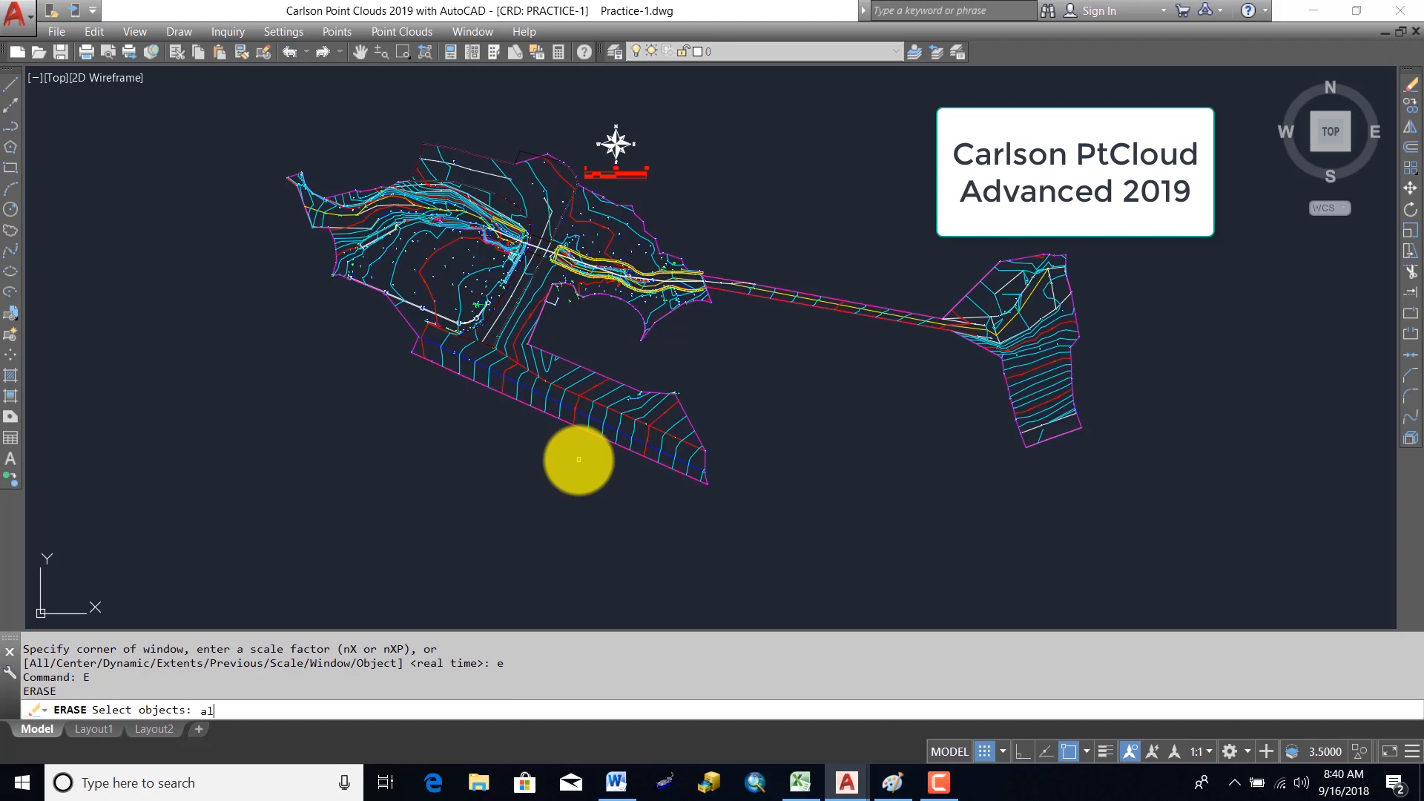
pyautogui.press('Return')
pyautogui.write('r')
pyautogui.press('Return')
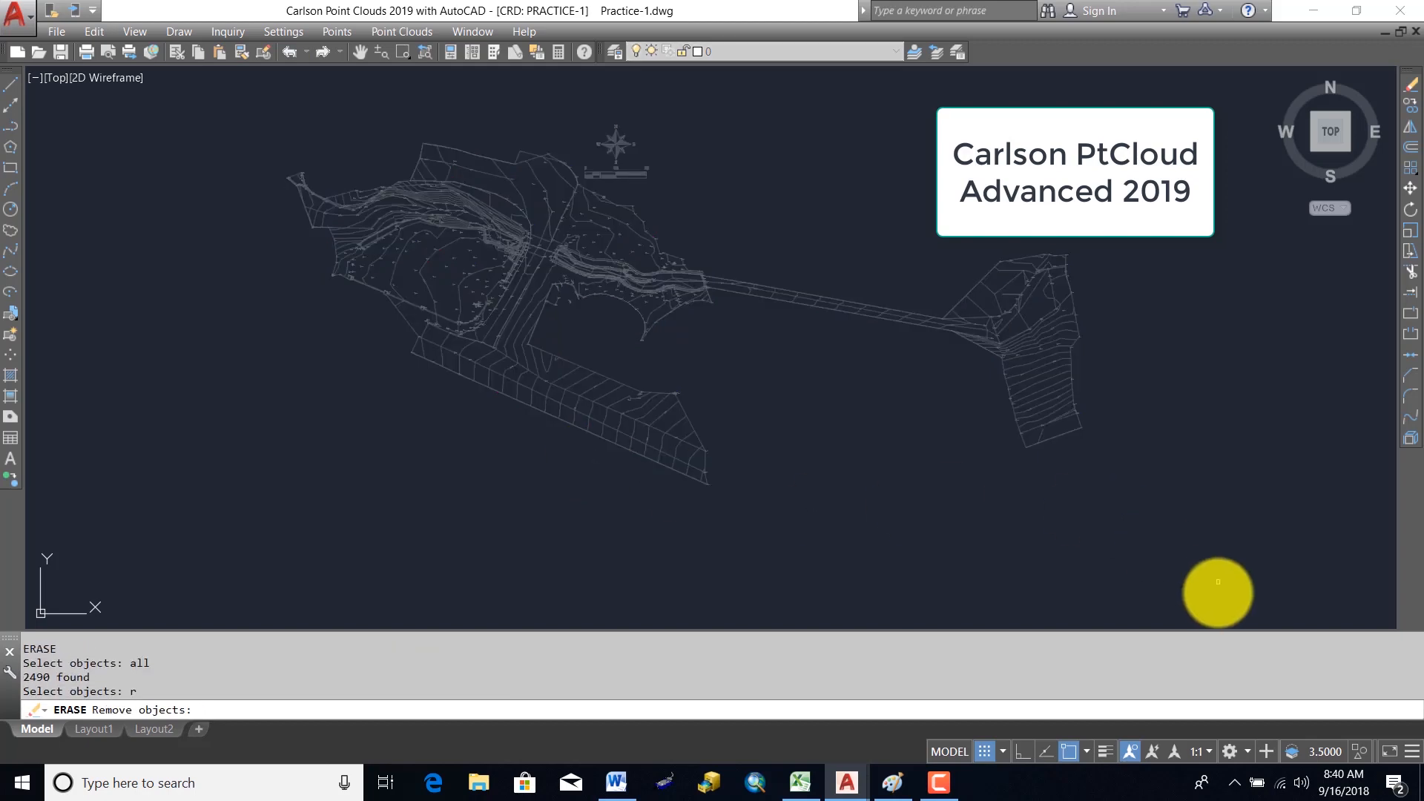
pyautogui.click(1216, 595)
pyautogui.click(176, 97)
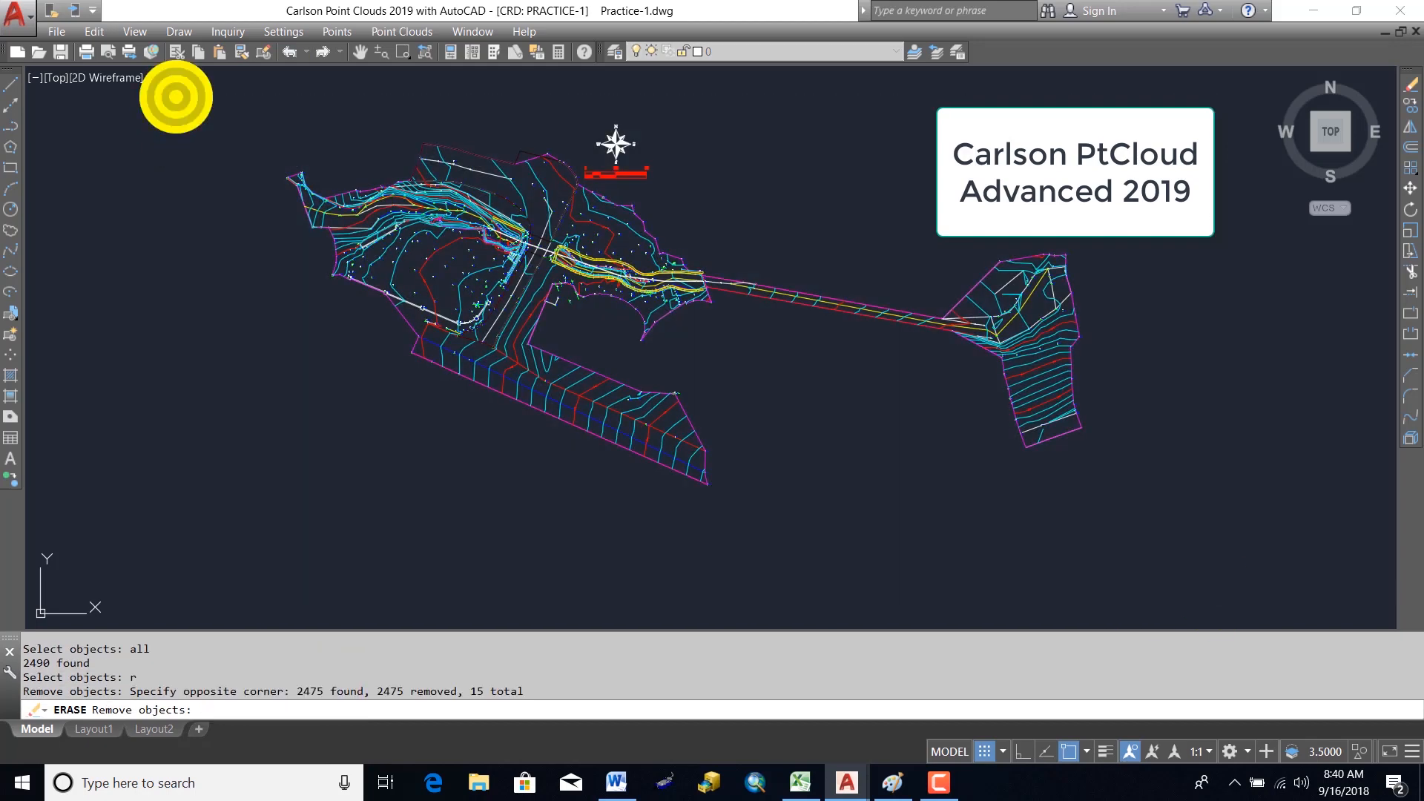
pyautogui.press('Return')
pyautogui.write('z')
pyautogui.press('Return')
pyautogui.write('e')
pyautogui.press('Return')
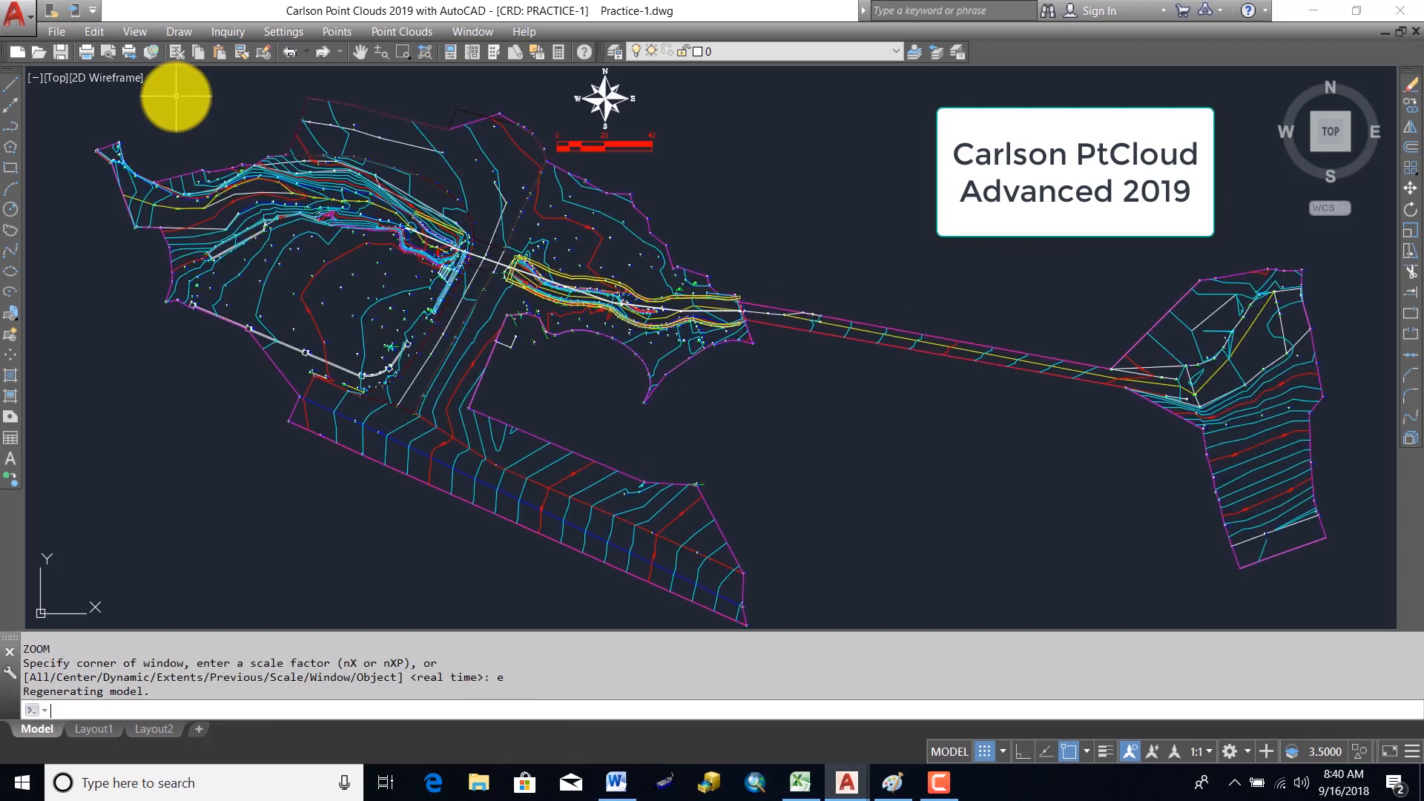
# - Inverse through field control points 2001, 2002, 2003, 2004 and 2005 in order to locate them in the drawing
pyautogui.scroll(6, 549, 327)
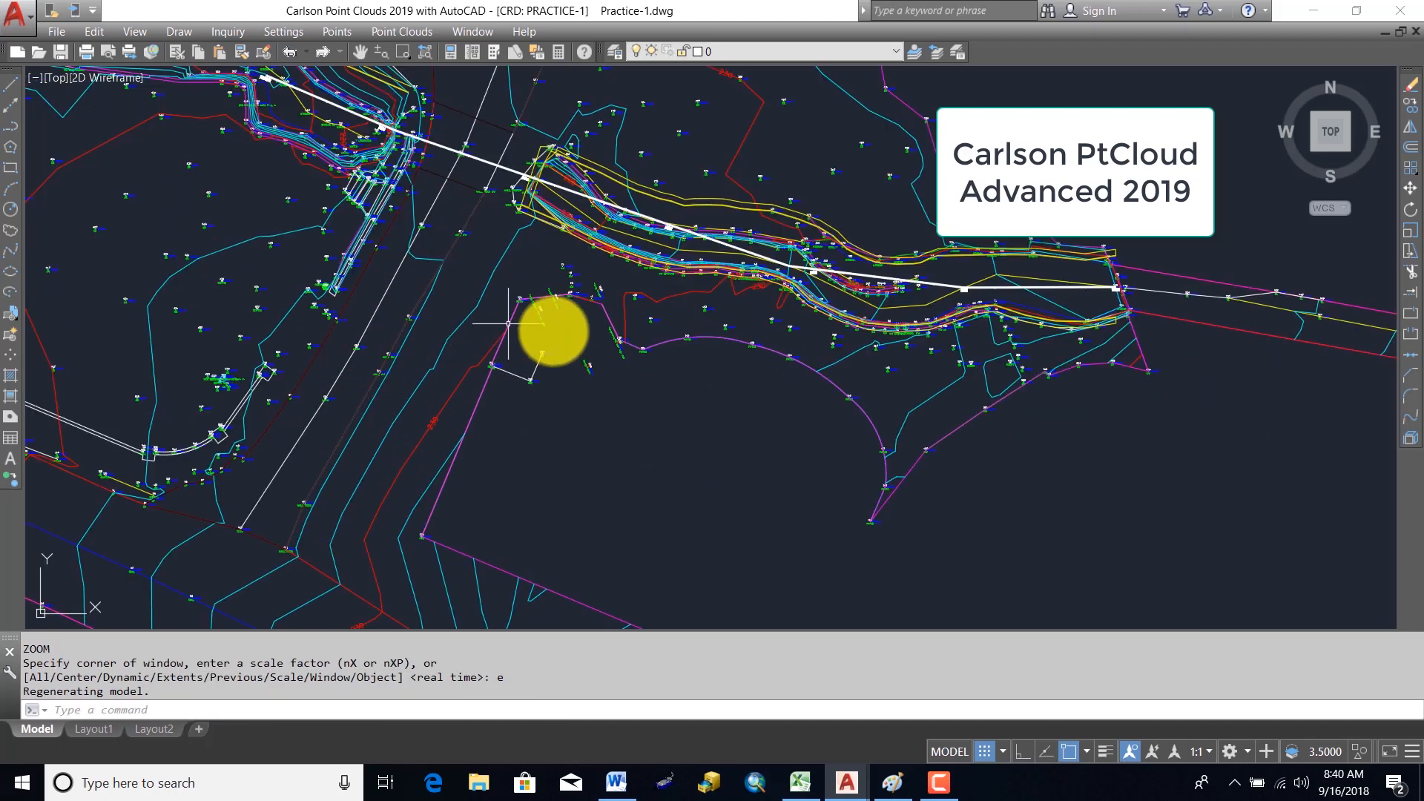
pyautogui.scroll(2, 581, 334)
pyautogui.scroll(2, 722, 343)
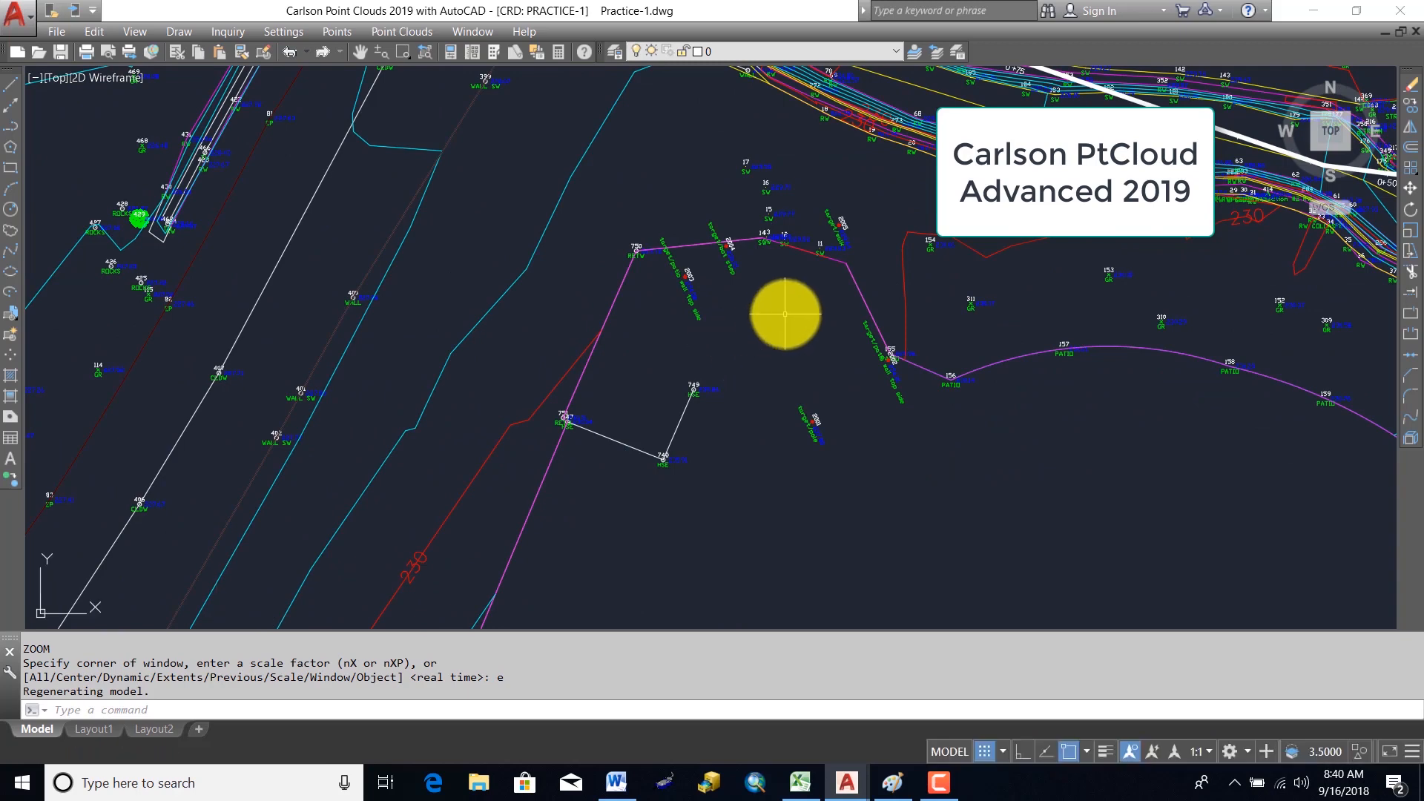
pyautogui.scroll(2, 786, 314)
pyautogui.write('i')
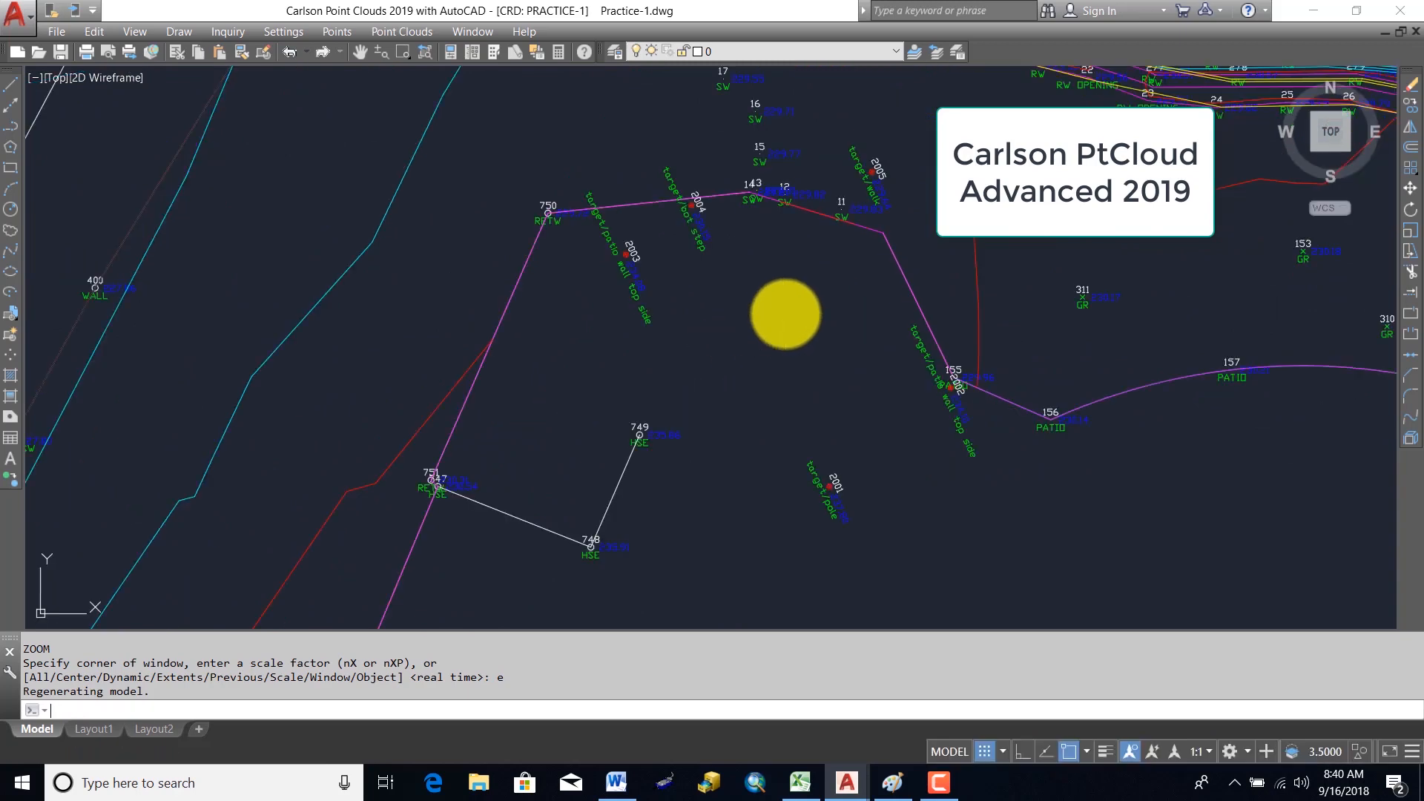
pyautogui.press('Return')
pyautogui.write('2001')
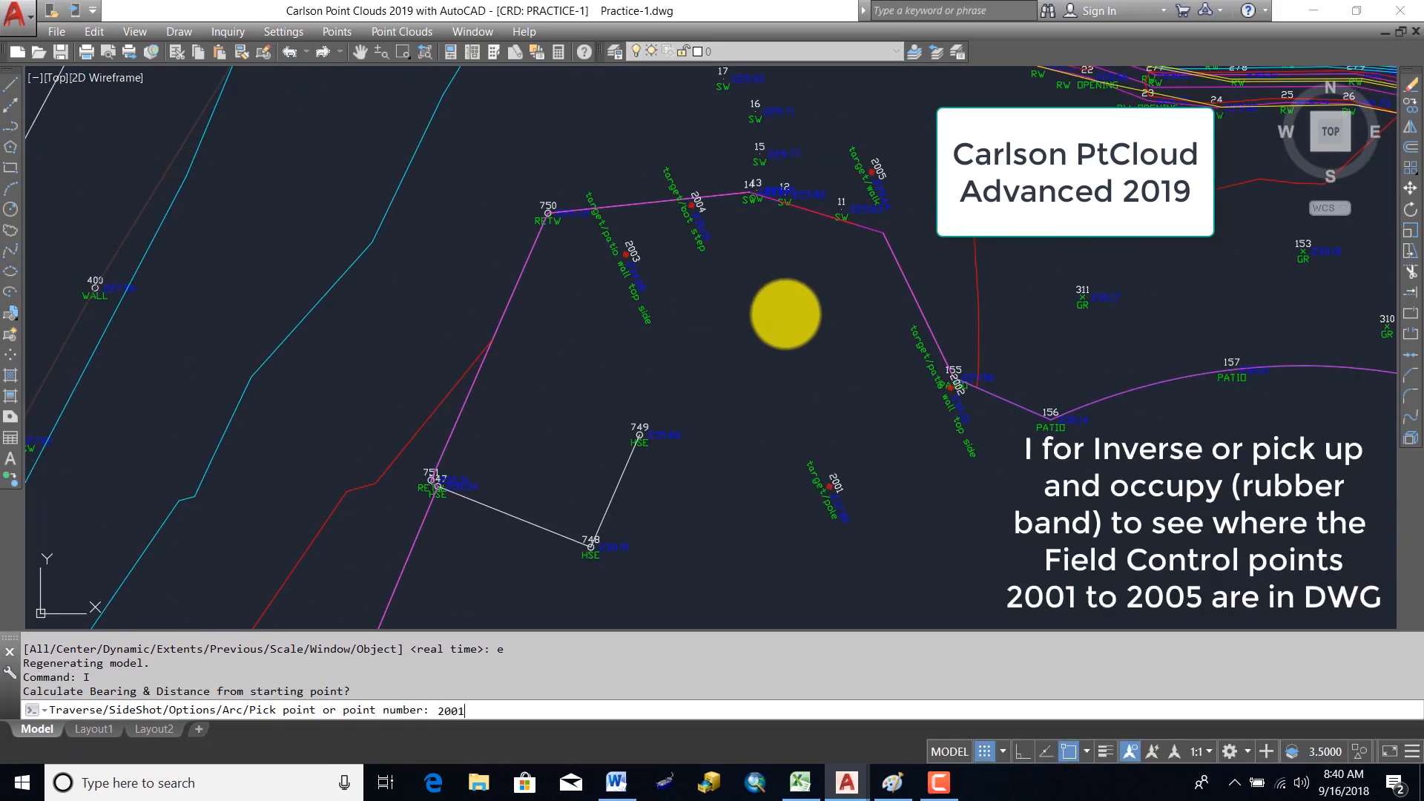
pyautogui.press('Return')
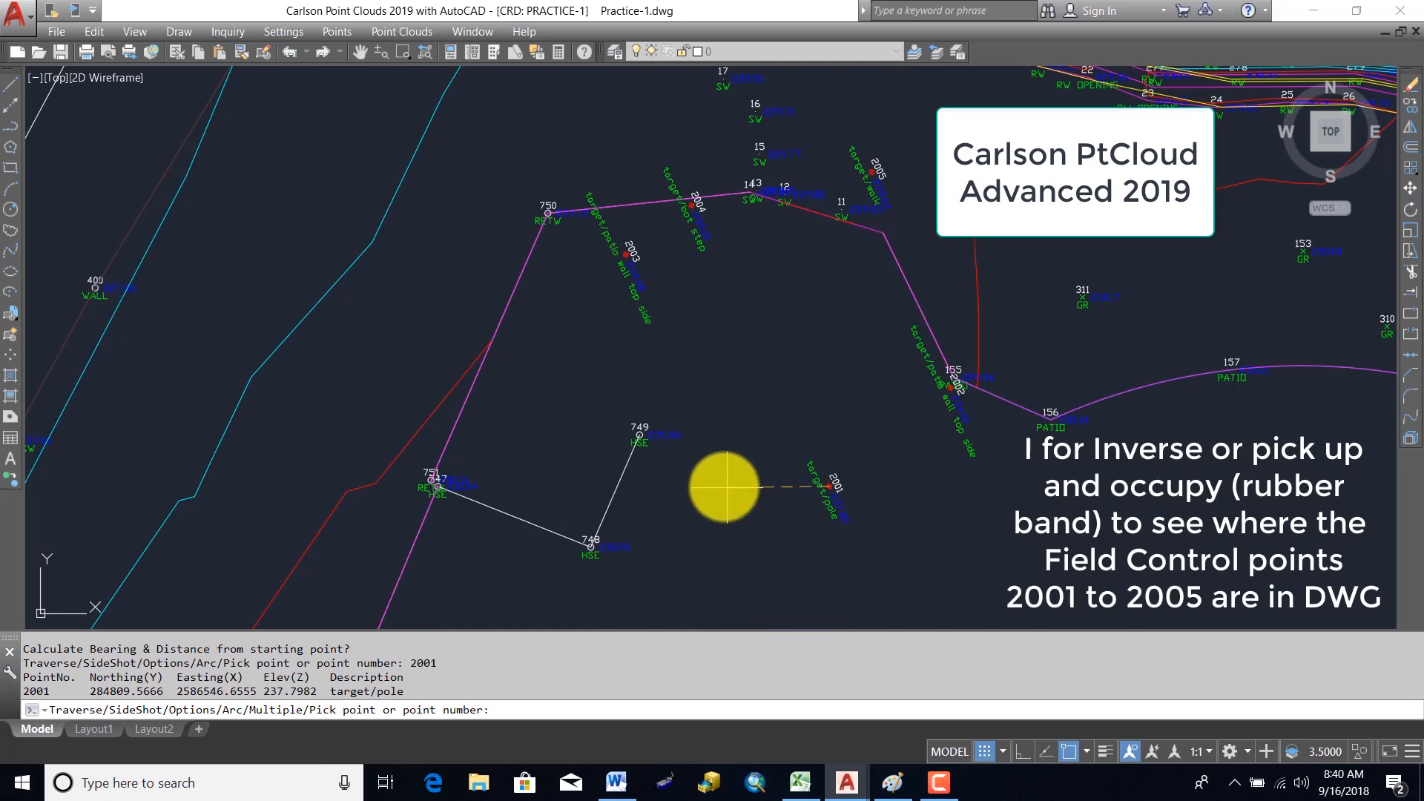
pyautogui.write('2002')
pyautogui.press('Return')
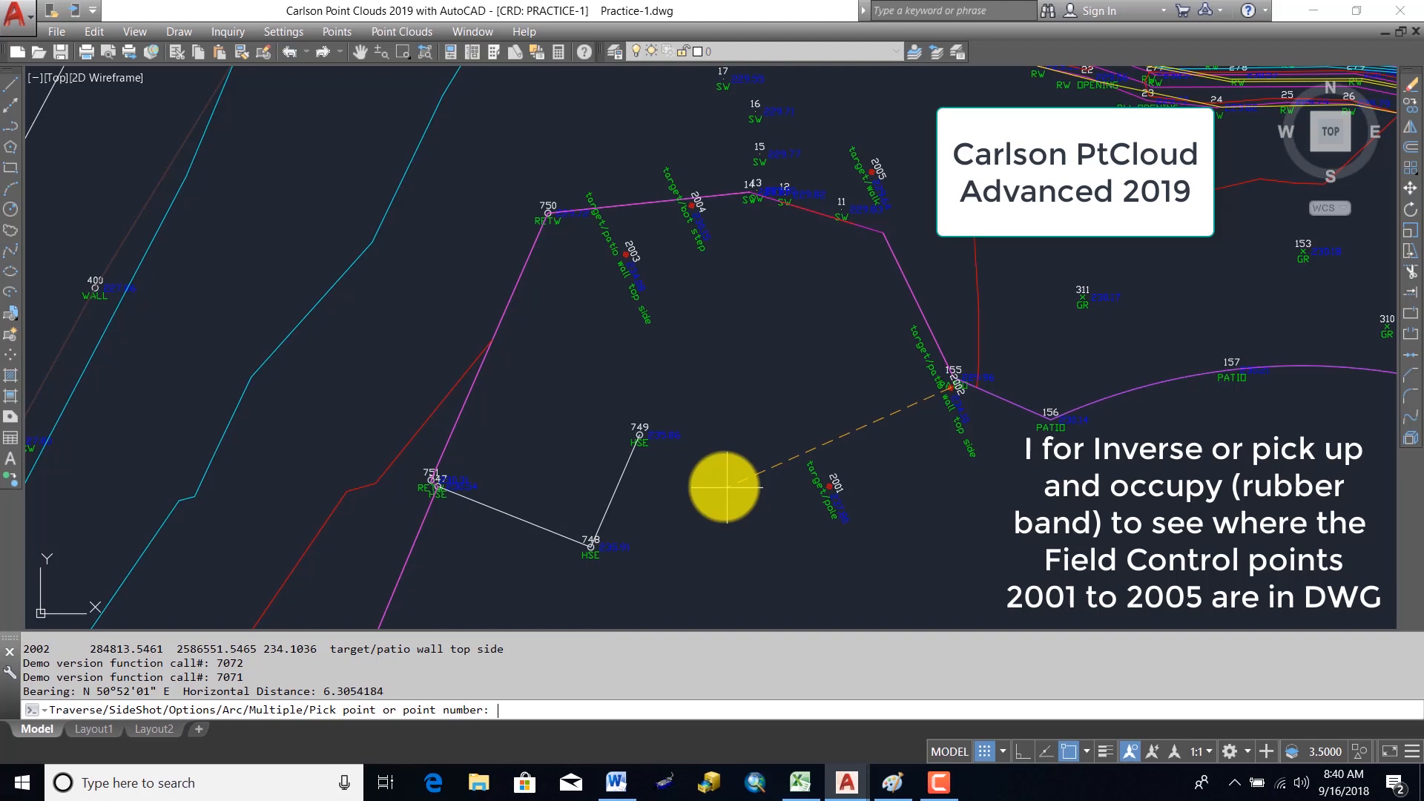
pyautogui.write('2003')
pyautogui.press('Return')
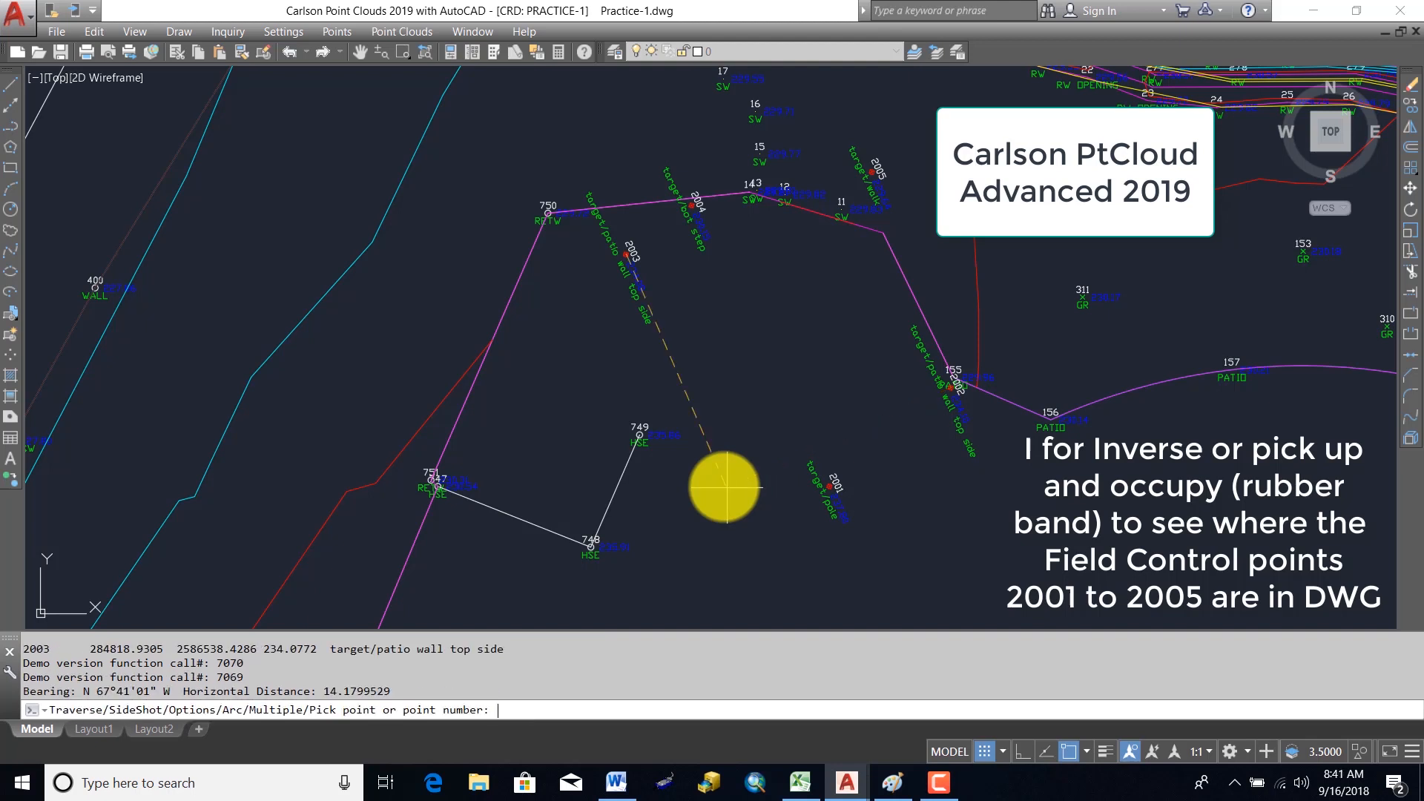
pyautogui.write('2004')
pyautogui.press('Return')
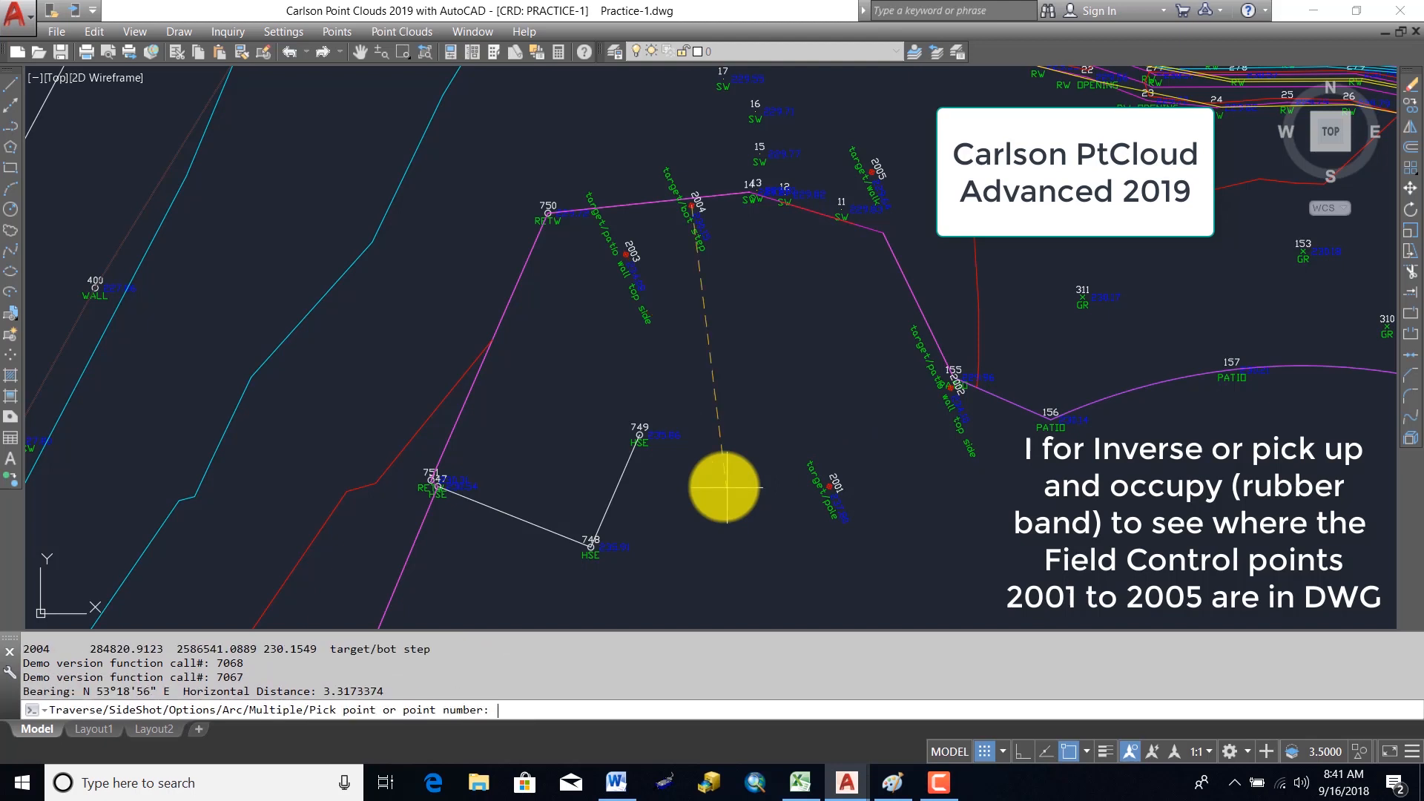
pyautogui.write('2005')
pyautogui.press('Return')
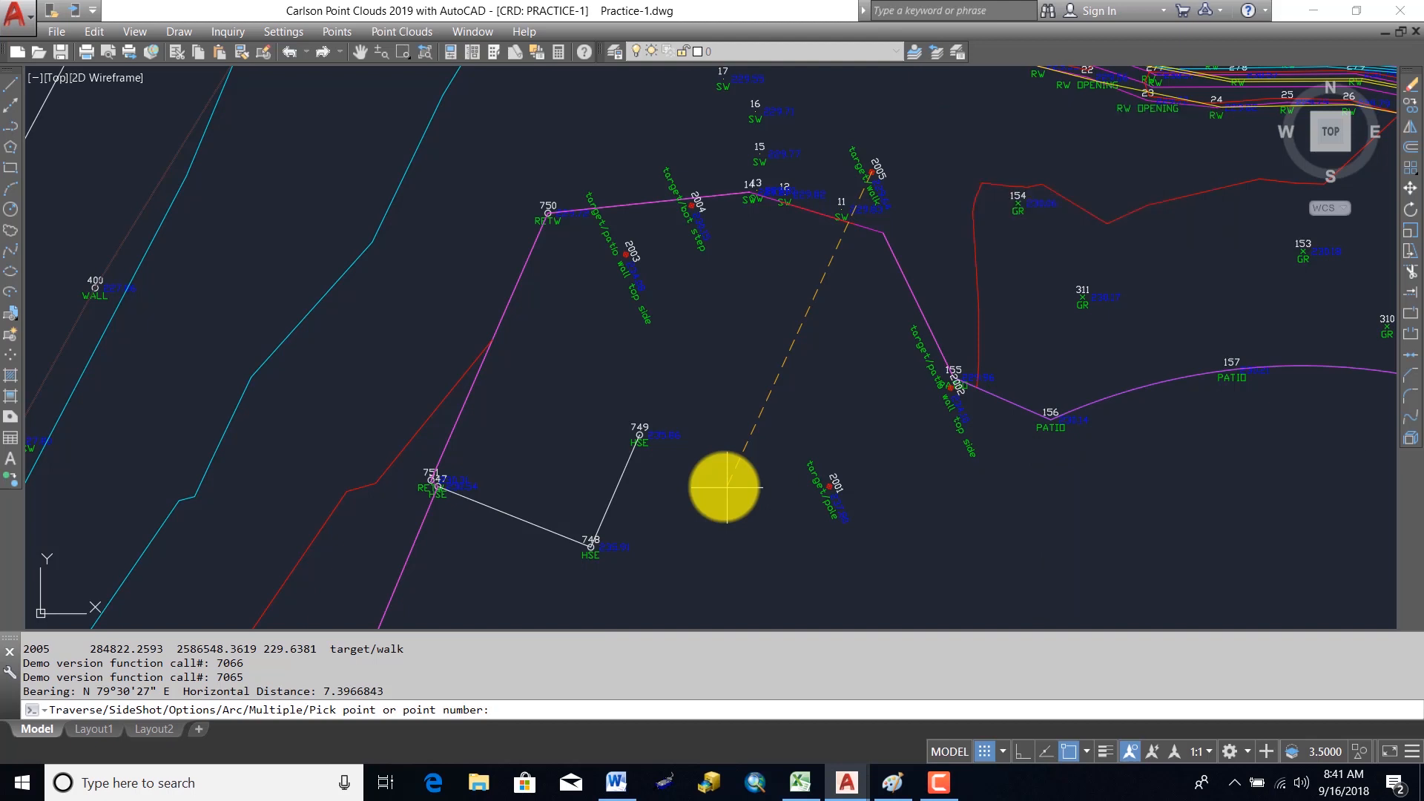
pyautogui.press('Return')
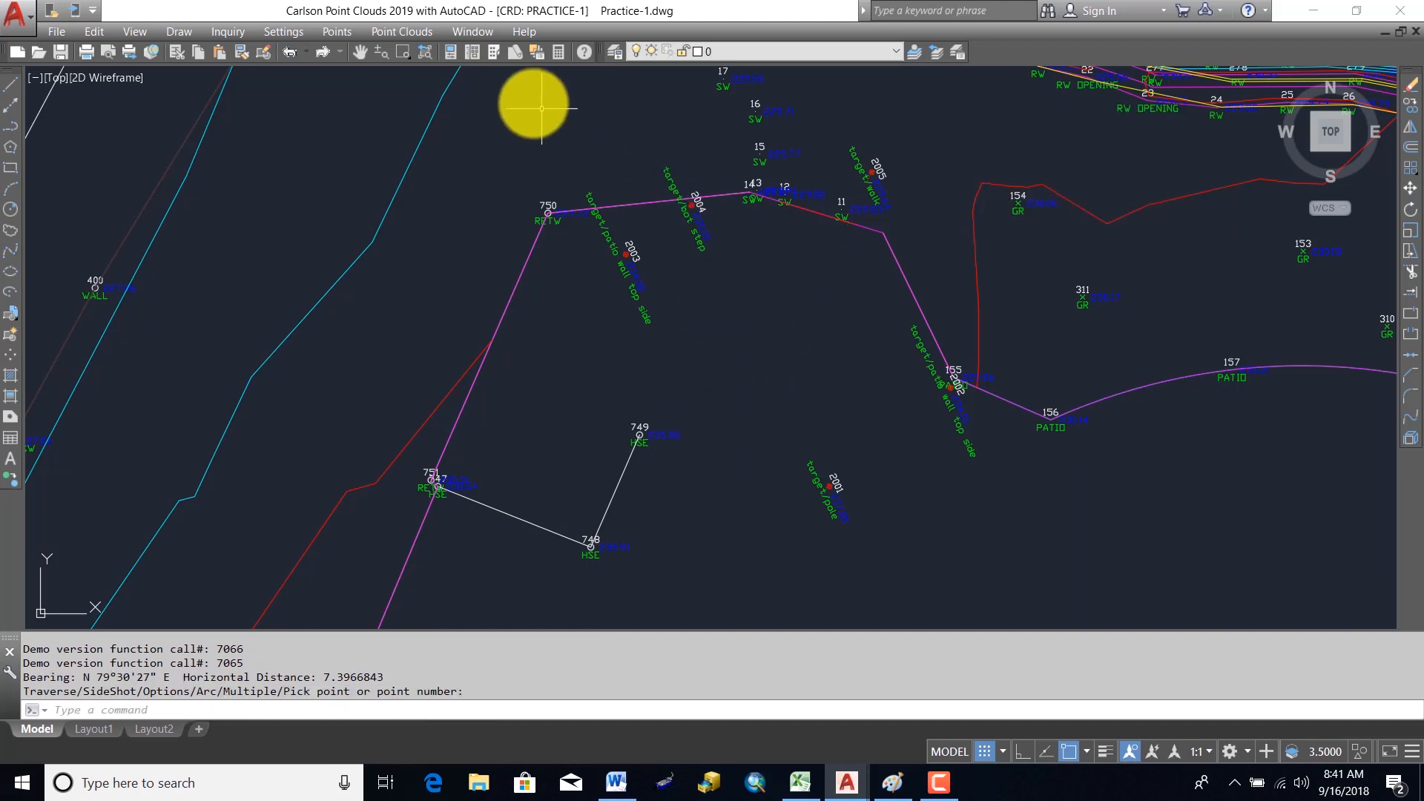
# - Open the Point Cloud Manager
pyautogui.click(407, 31)
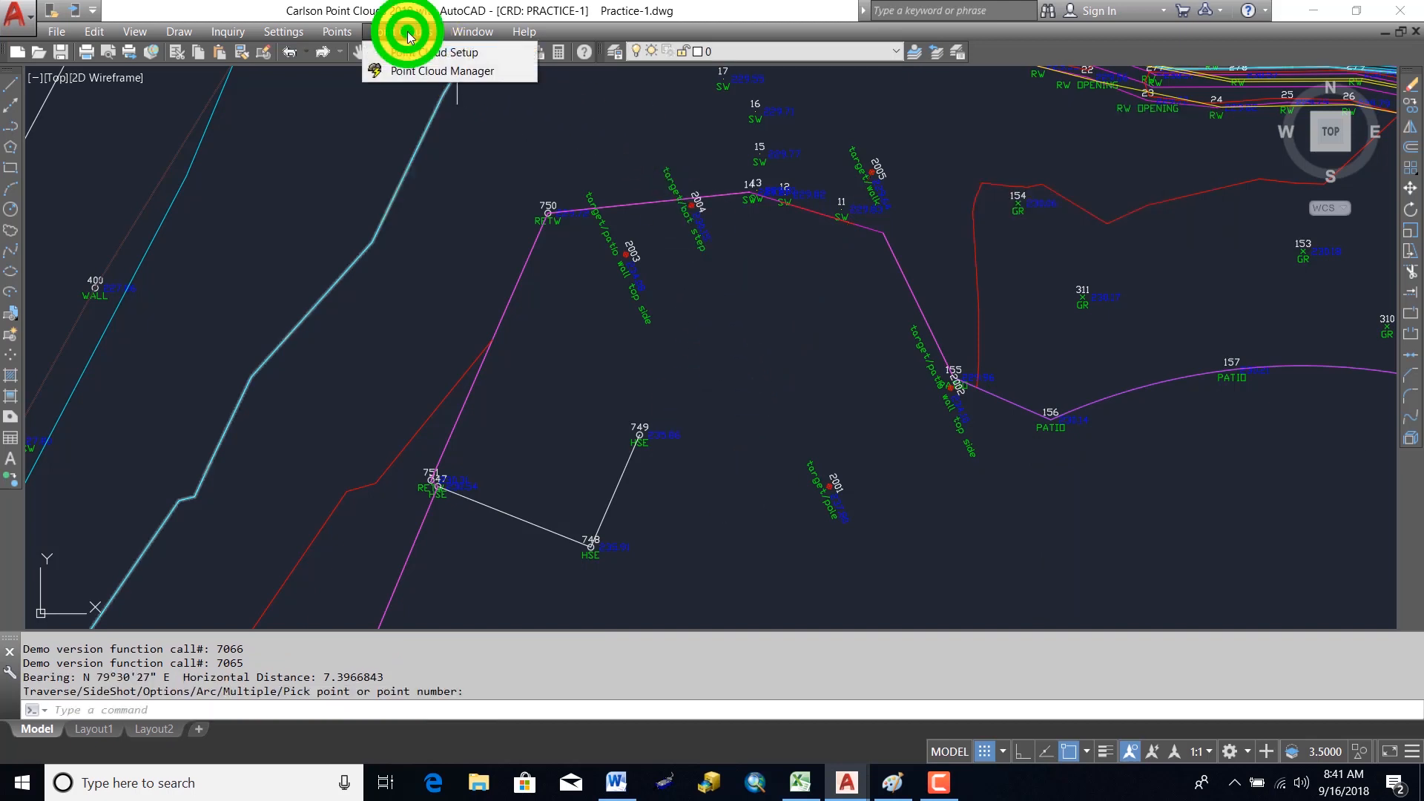
pyautogui.click(412, 70)
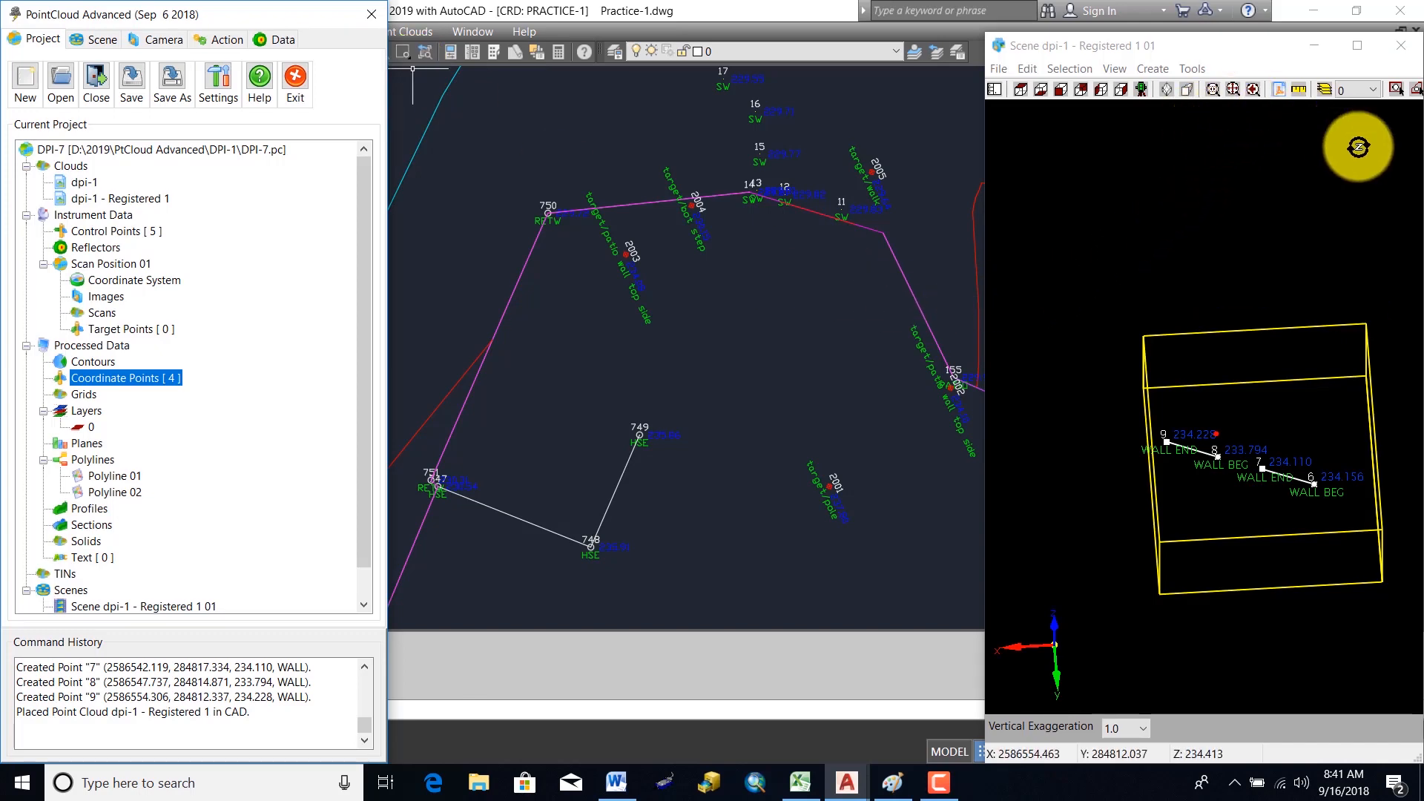
# - Close the open scene and create a new point cloud project named DPI-2, saving the changes to the DPI-7 project
pyautogui.click(1401, 45)
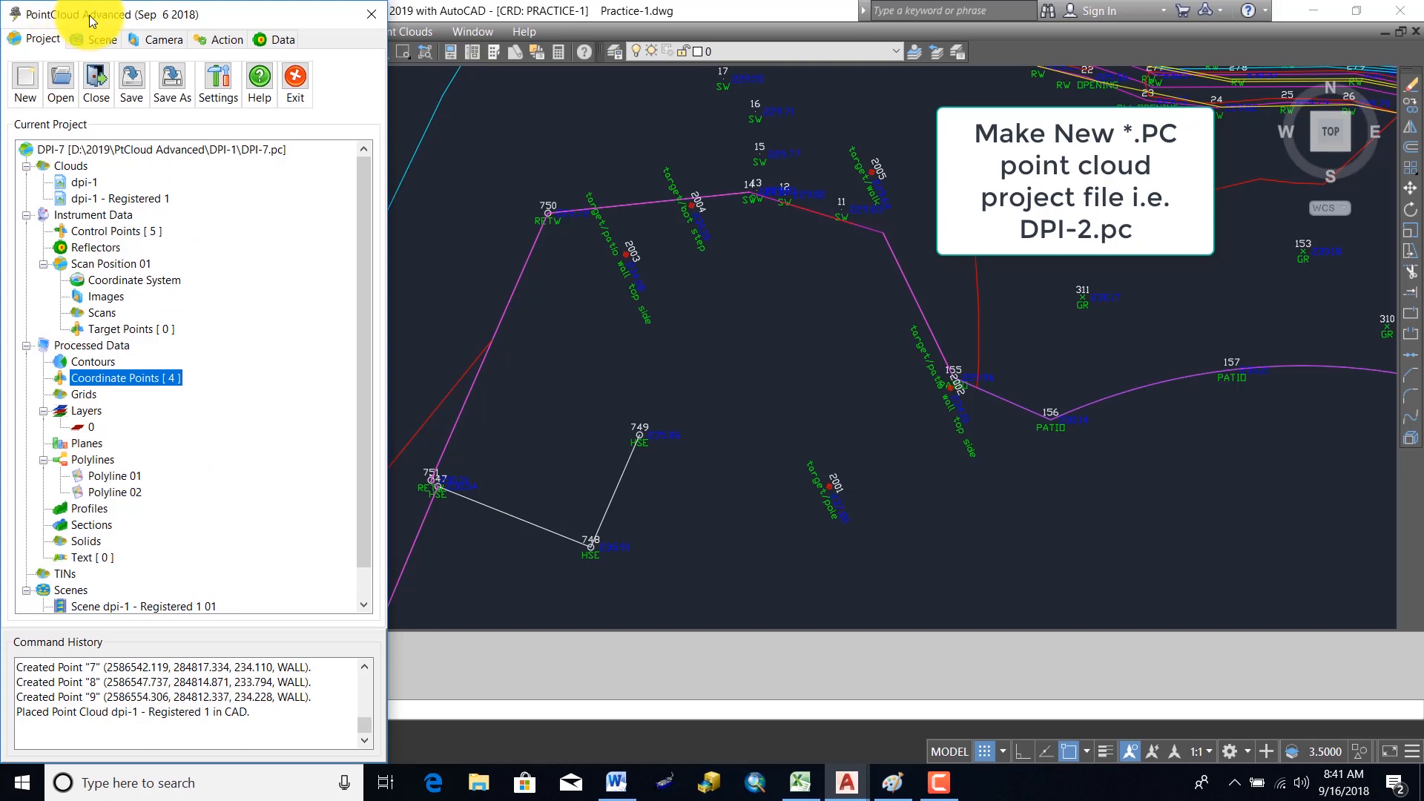
pyautogui.click(27, 79)
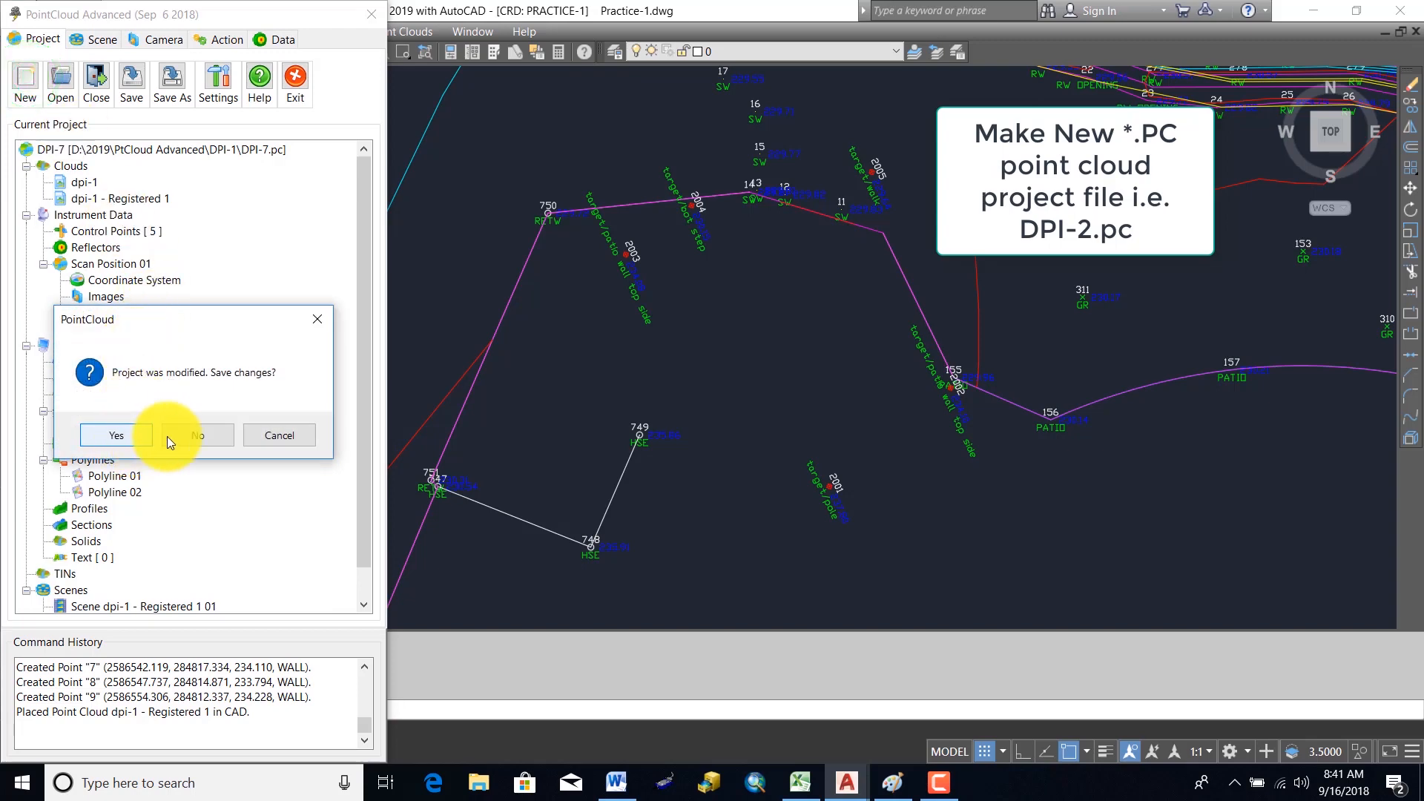
pyautogui.click(122, 435)
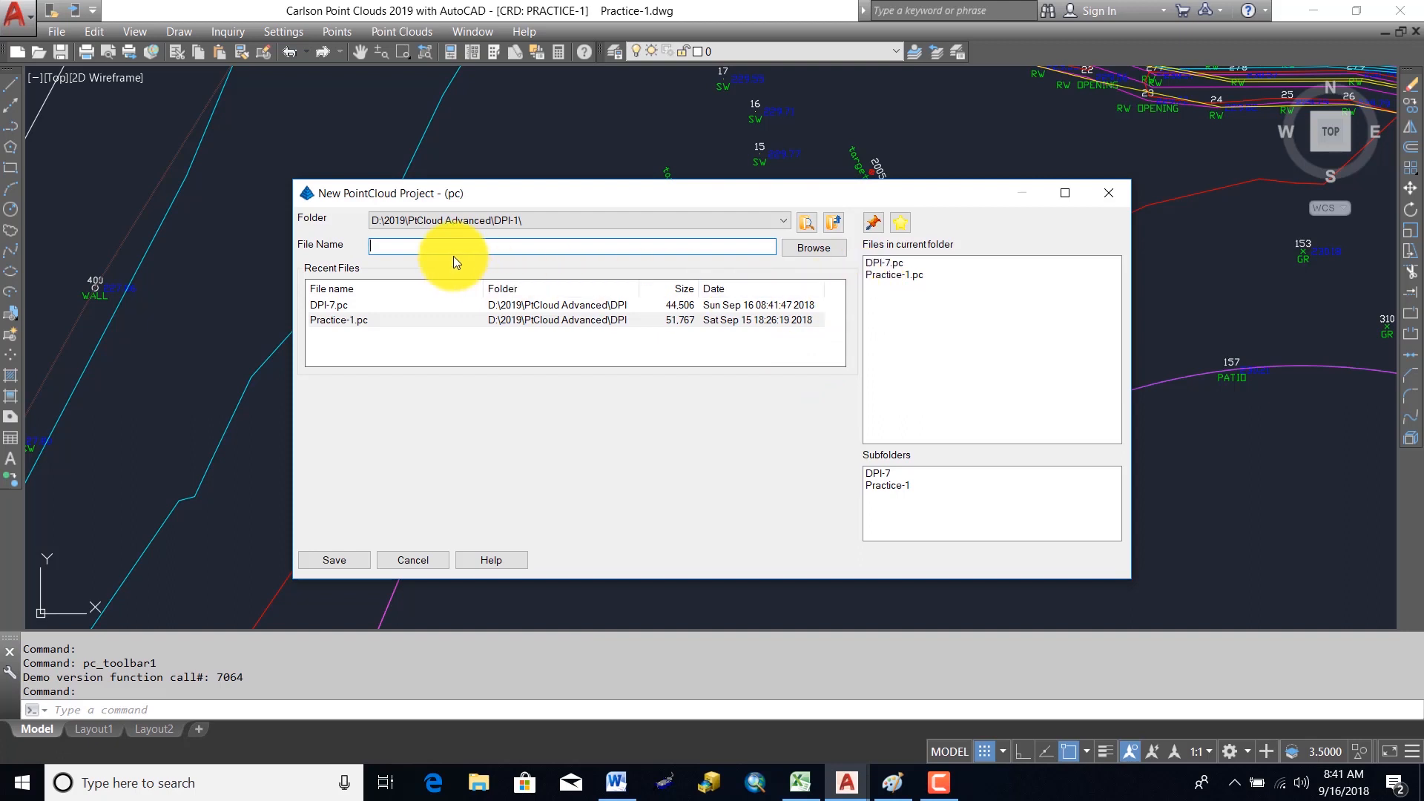
pyautogui.write('DPI')
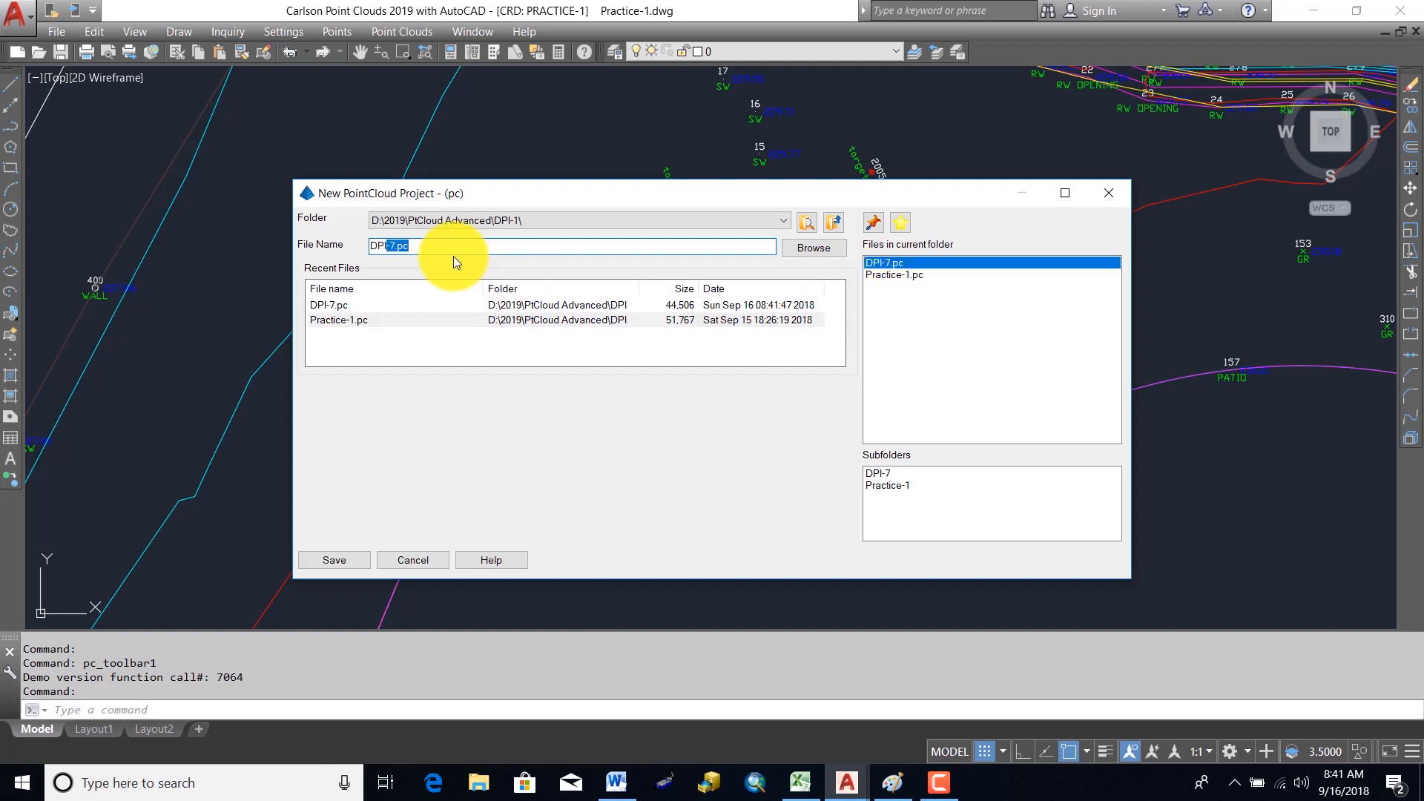
pyautogui.write('-2')
pyautogui.press('Return')
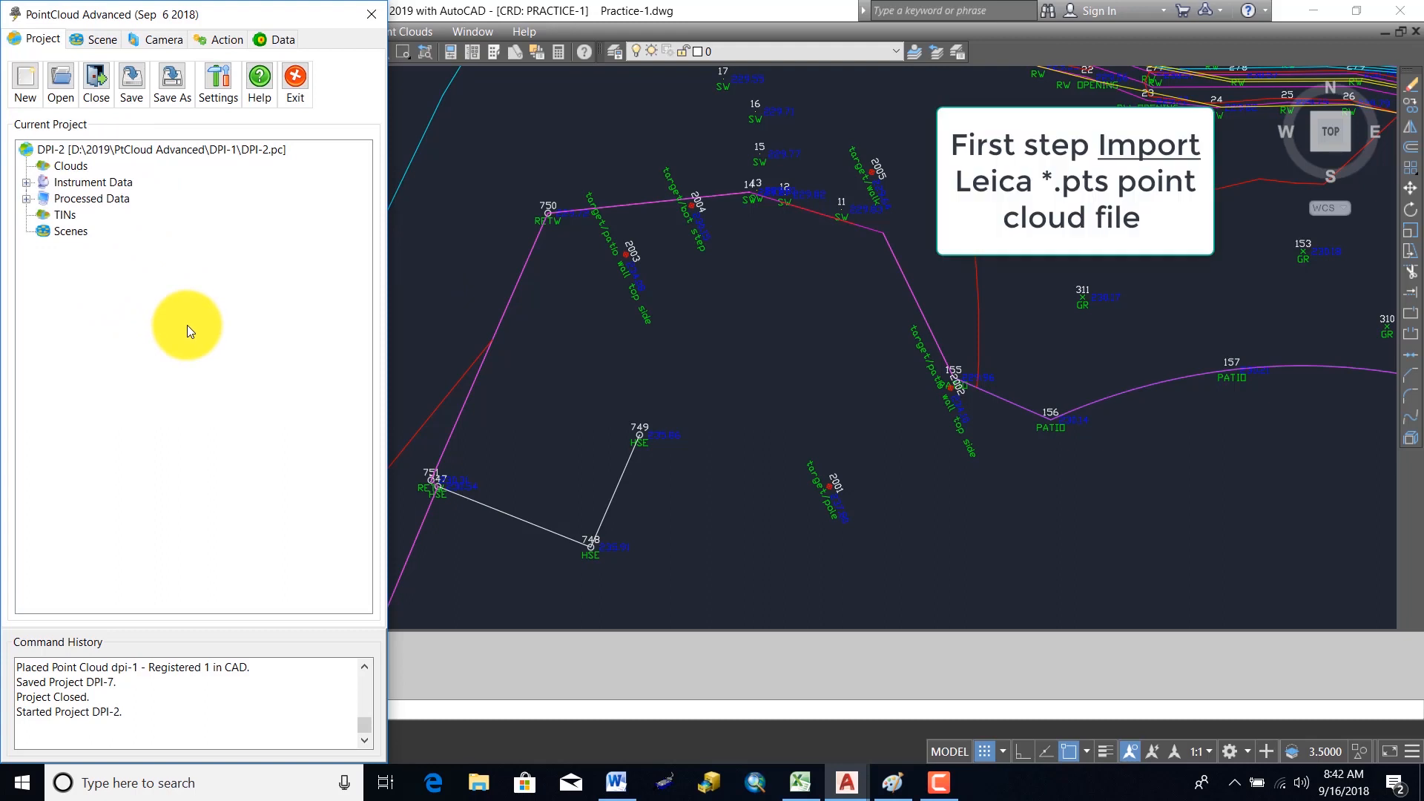
# - Import the Leica point cloud file dpi-1.pts from the DPI-1 folder into the project's clouds
pyautogui.rightClick(71, 166)
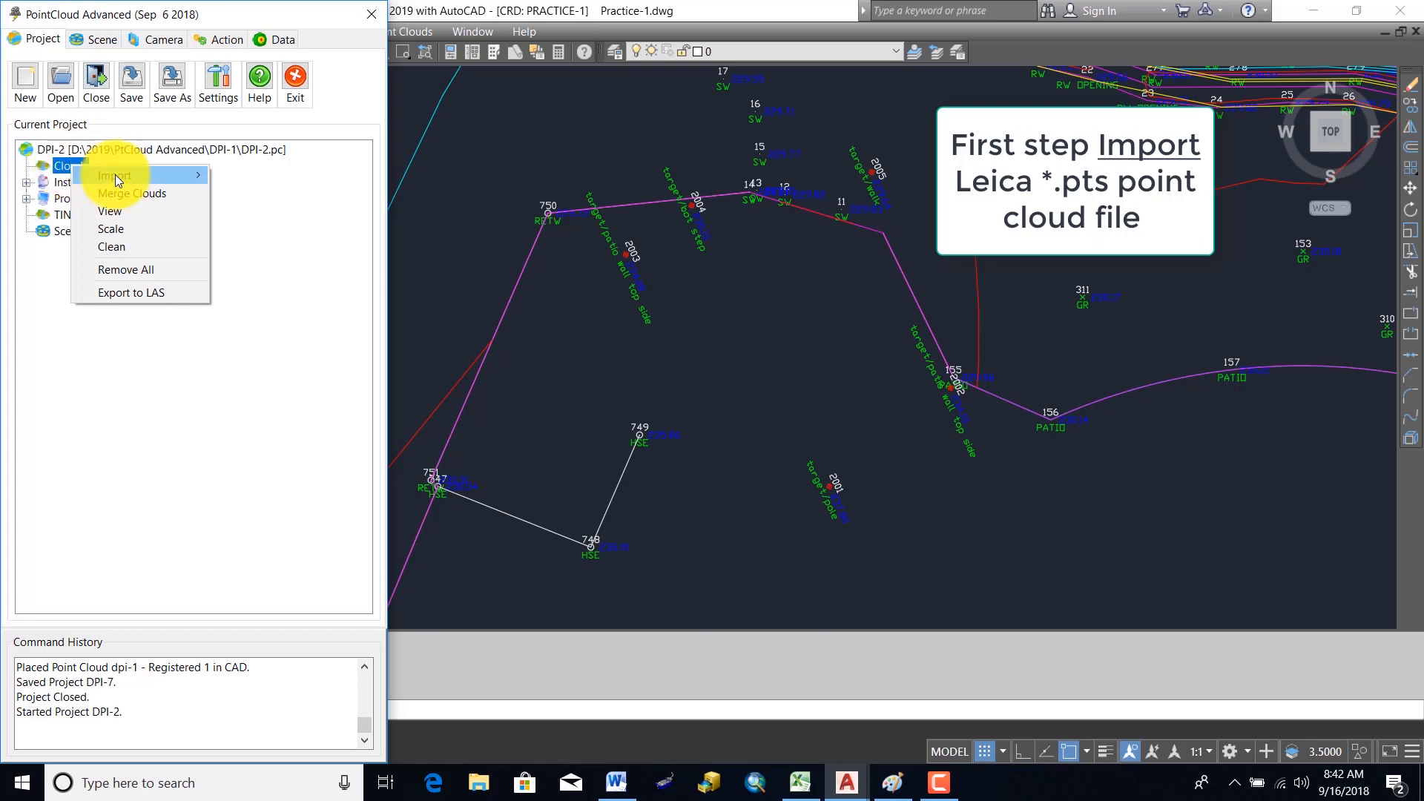
pyautogui.moveTo(114, 175)
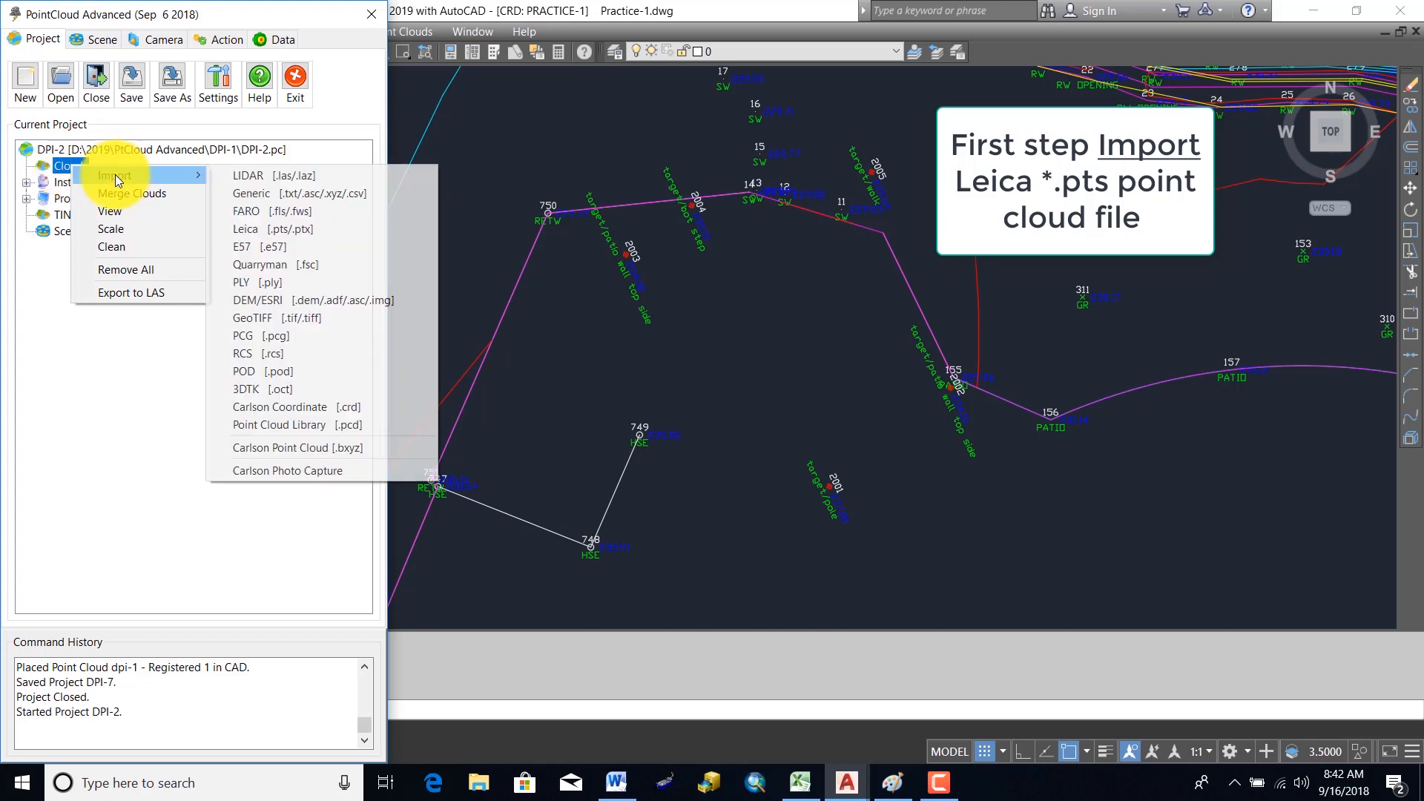
pyautogui.click(330, 228)
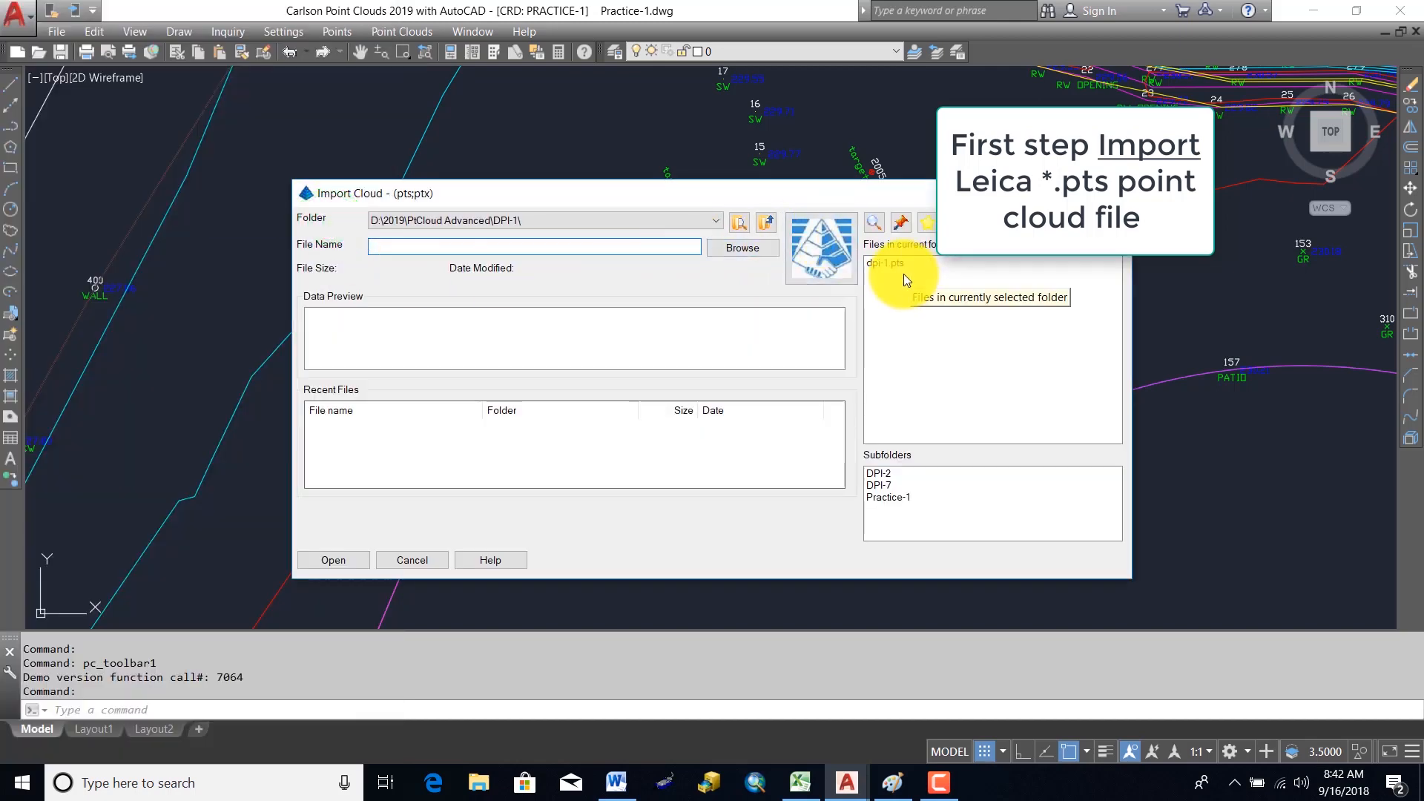
pyautogui.click(887, 264)
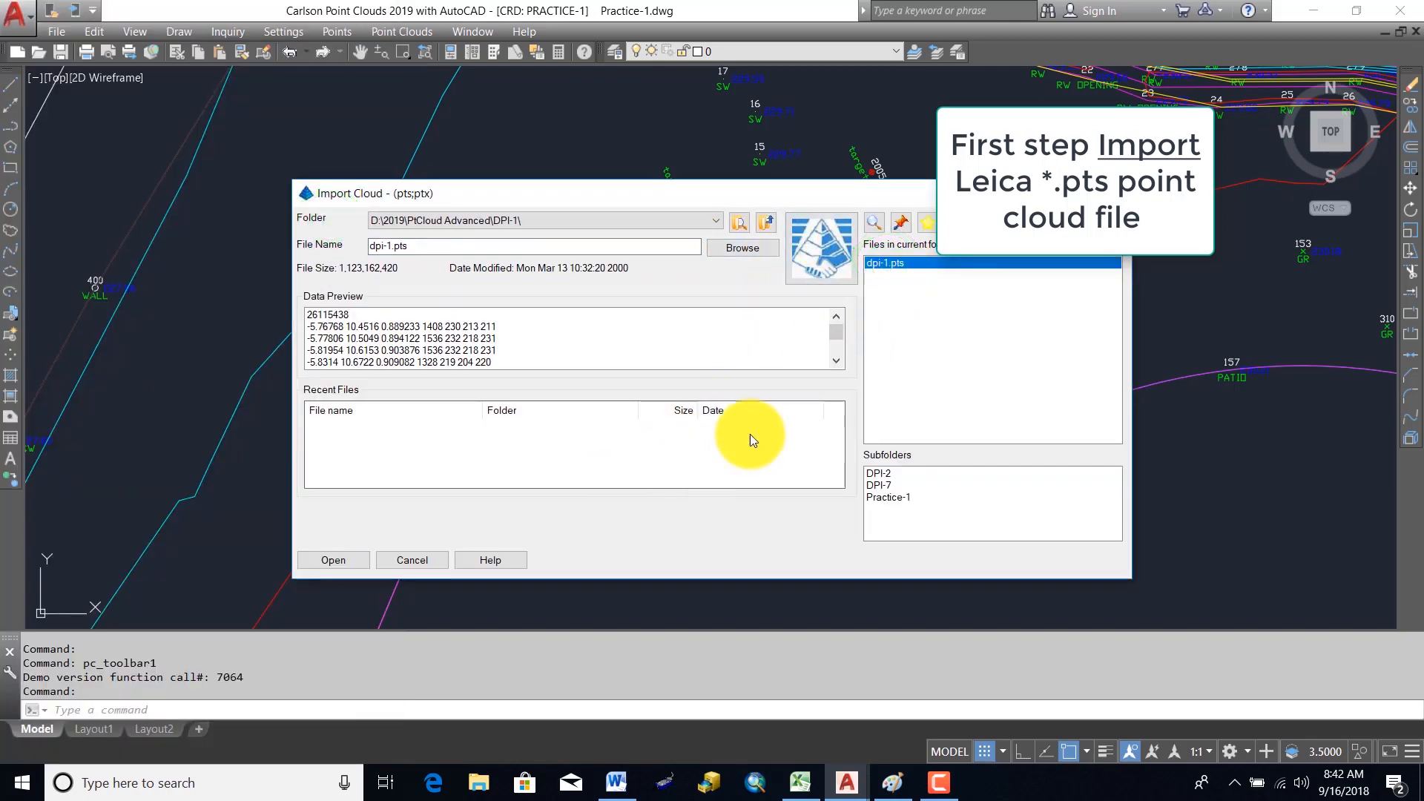
pyautogui.click(334, 560)
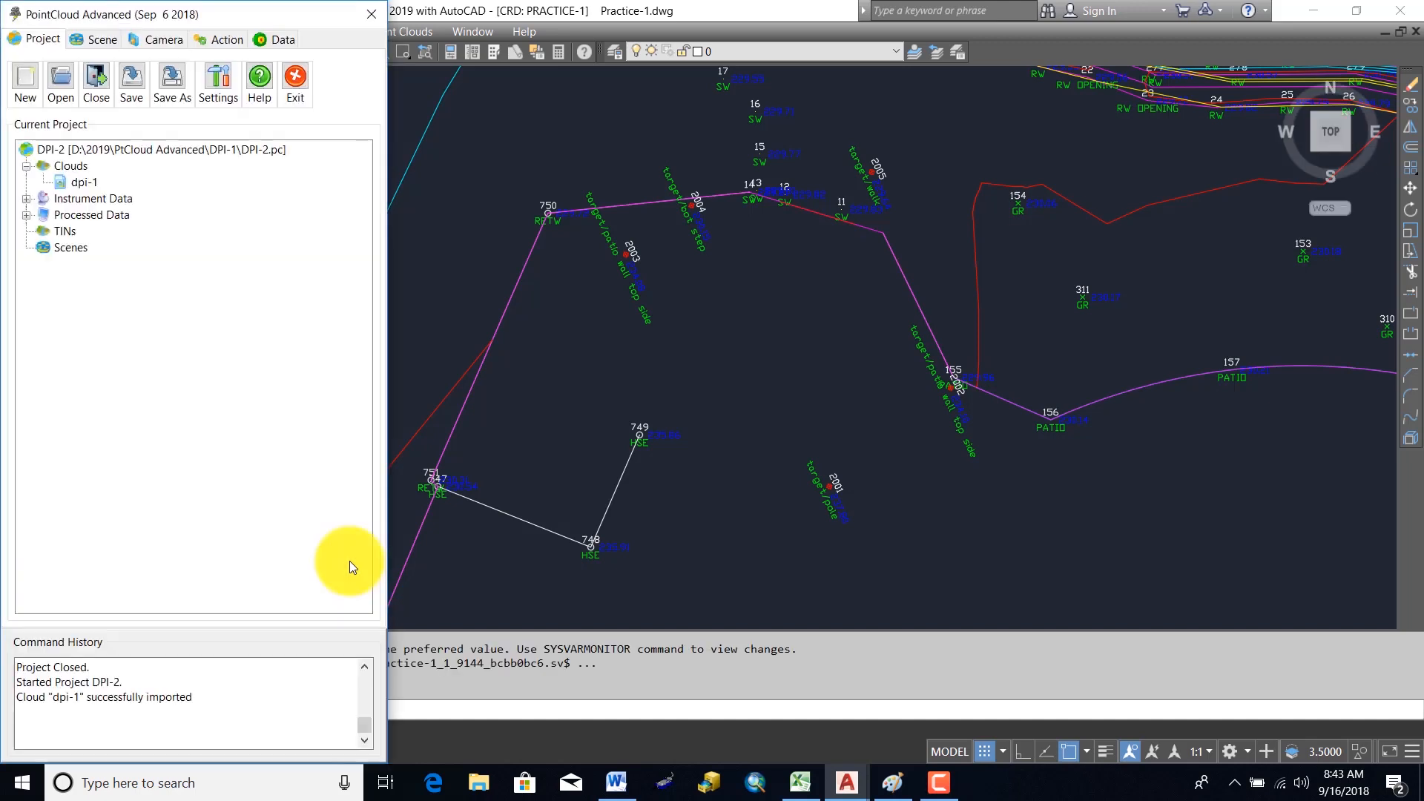
# - Review the properties of the imported dpi-1 cloud, including its point count, available attributes and coordinate ranges
pyautogui.rightClick(89, 184)
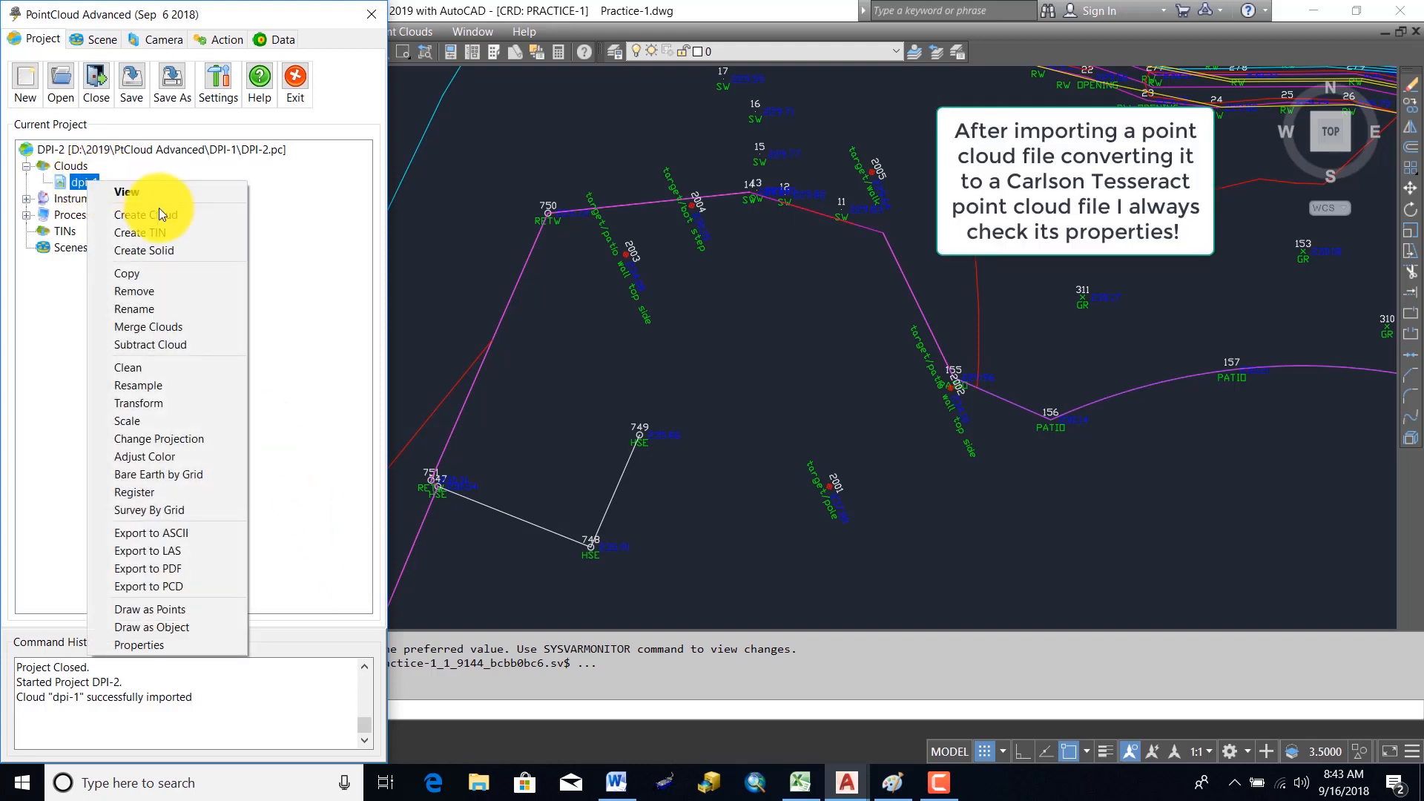
pyautogui.click(155, 644)
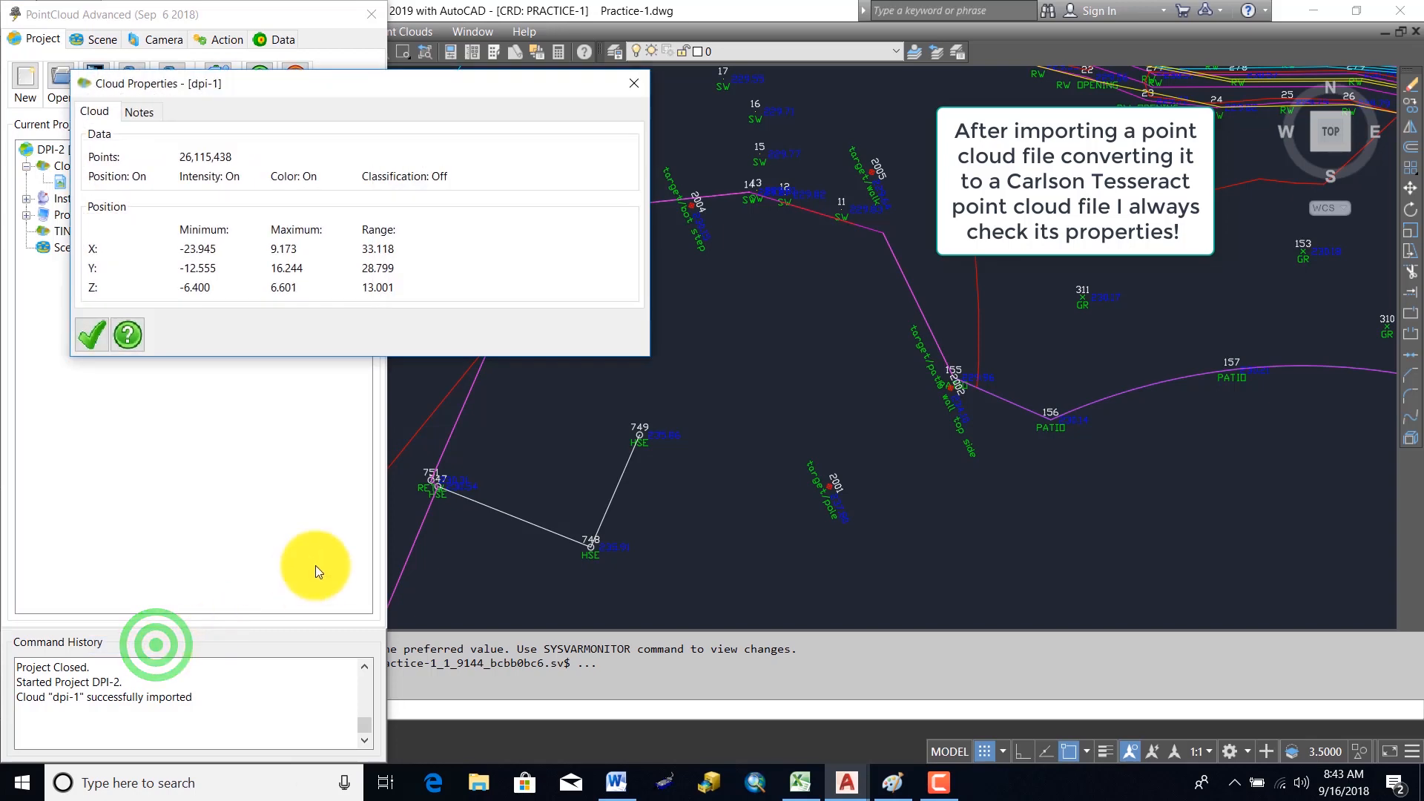
pyautogui.moveTo(330, 88); pyautogui.dragTo(764, 221)
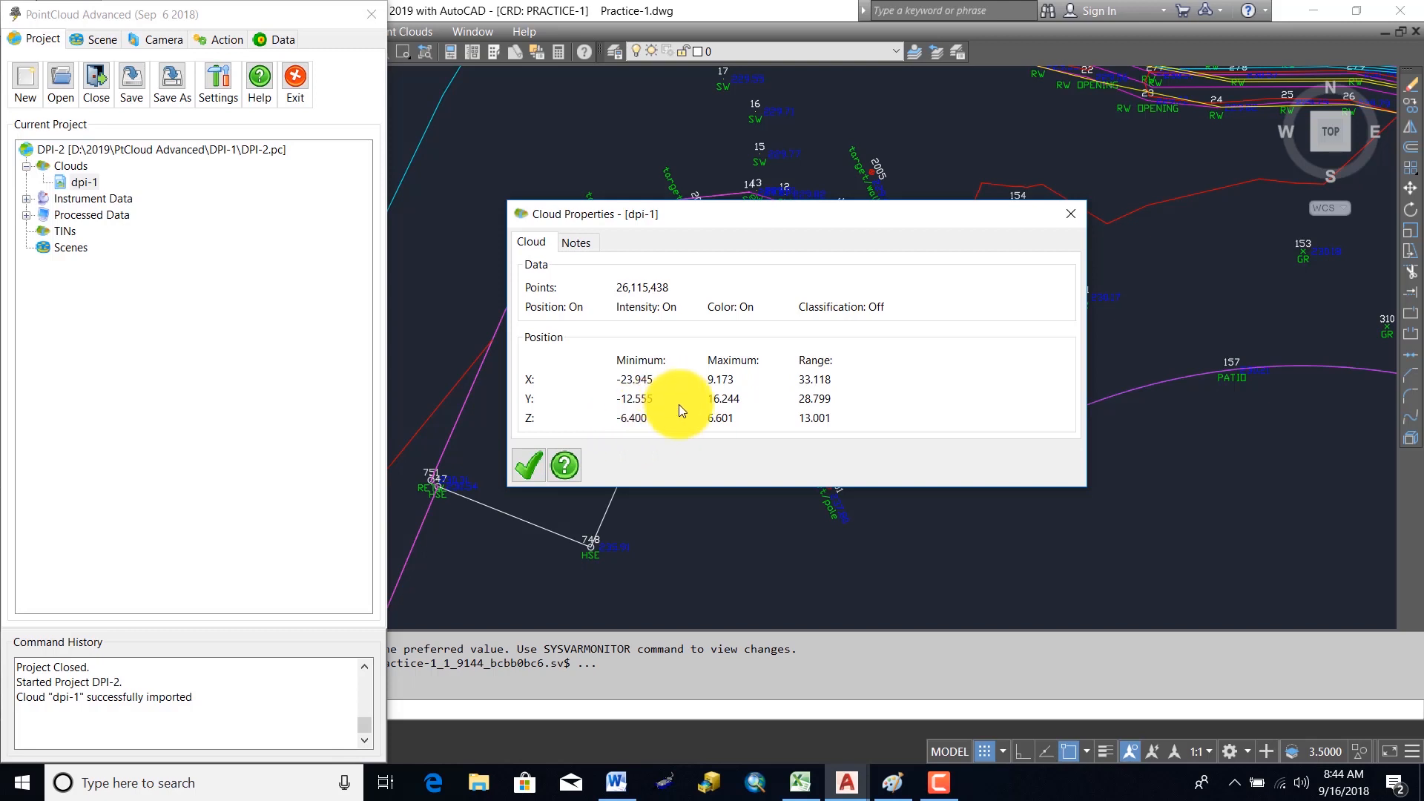
pyautogui.click(526, 467)
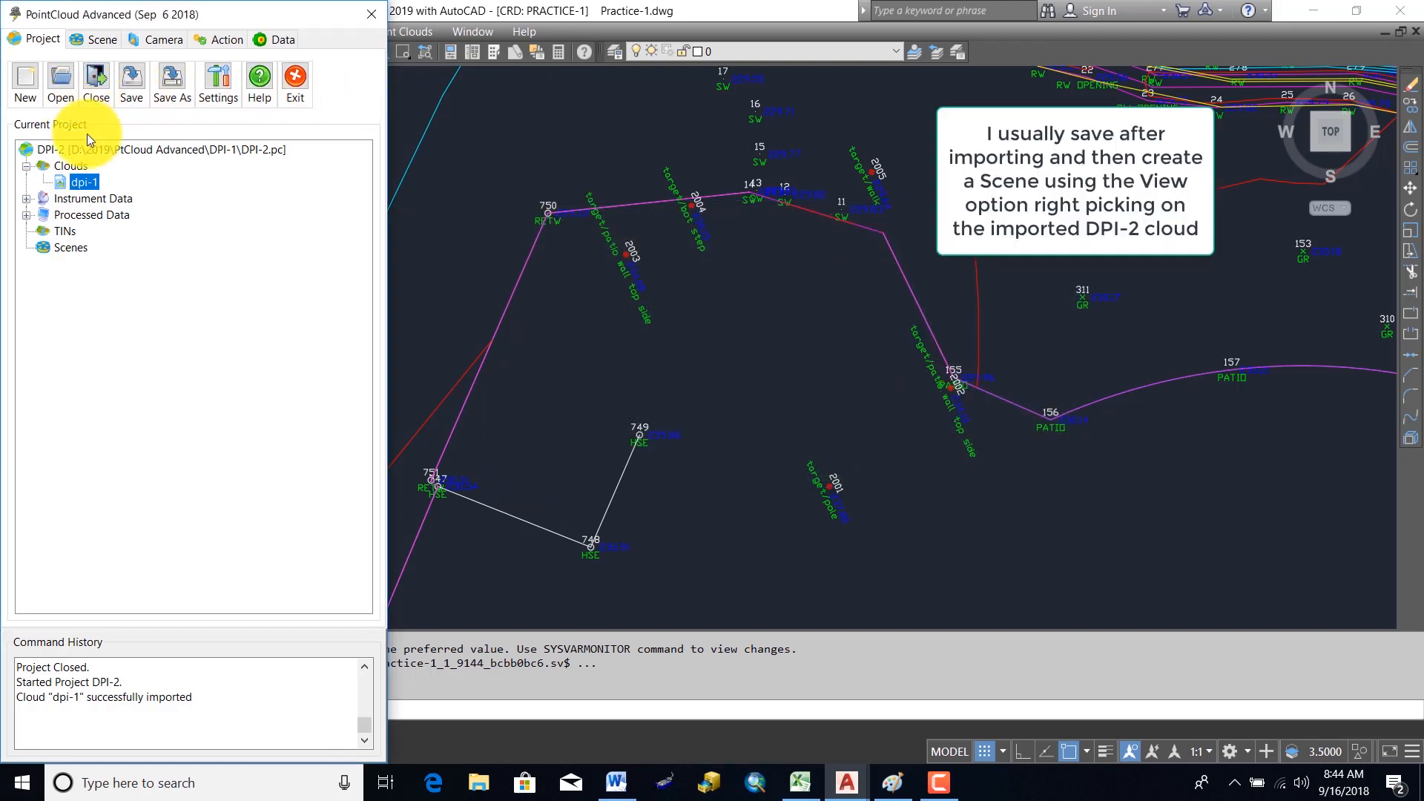
# - Create a new 3D scene of the dpi-1 cloud with Color category, Direct type, Isometric orientation and tiled windows
pyautogui.rightClick(78, 182)
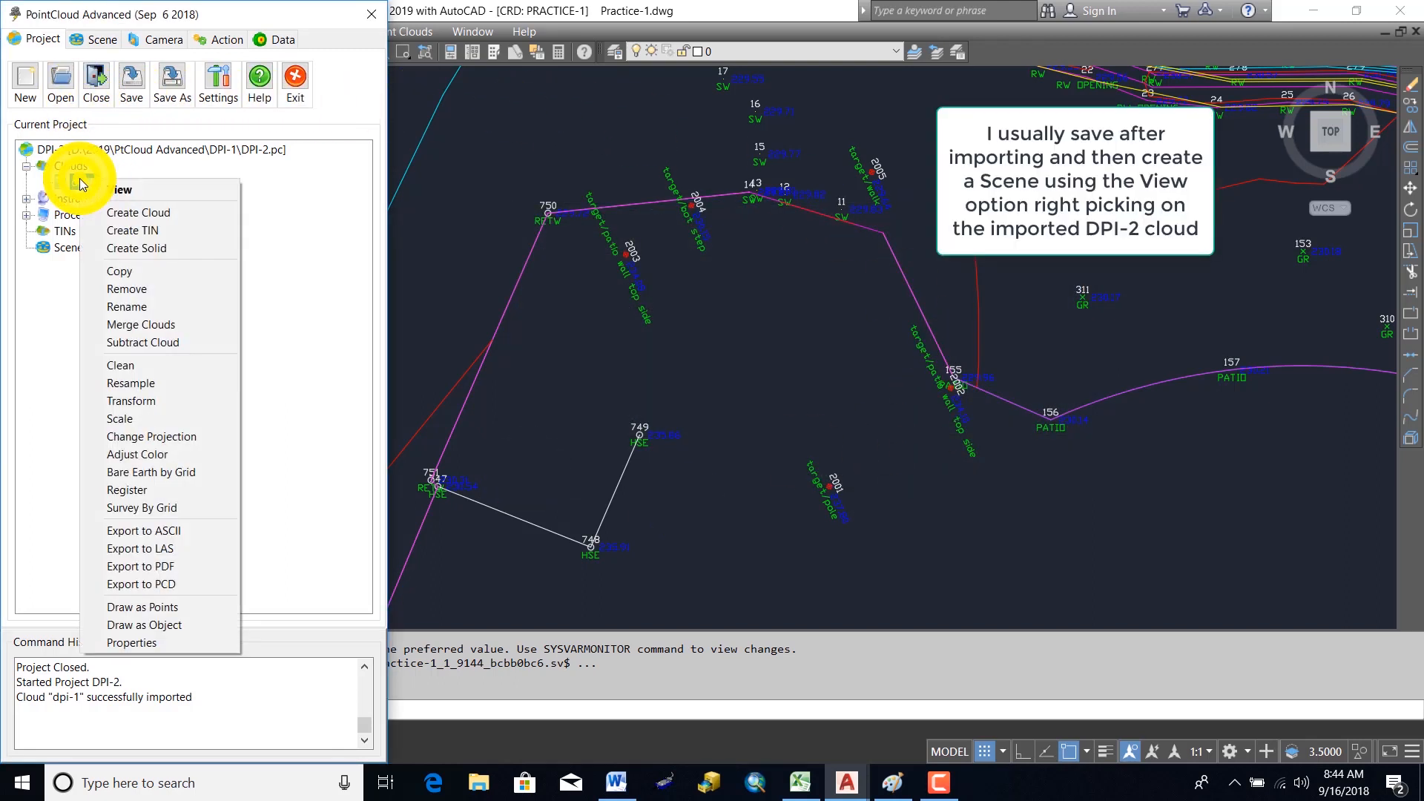
pyautogui.click(199, 190)
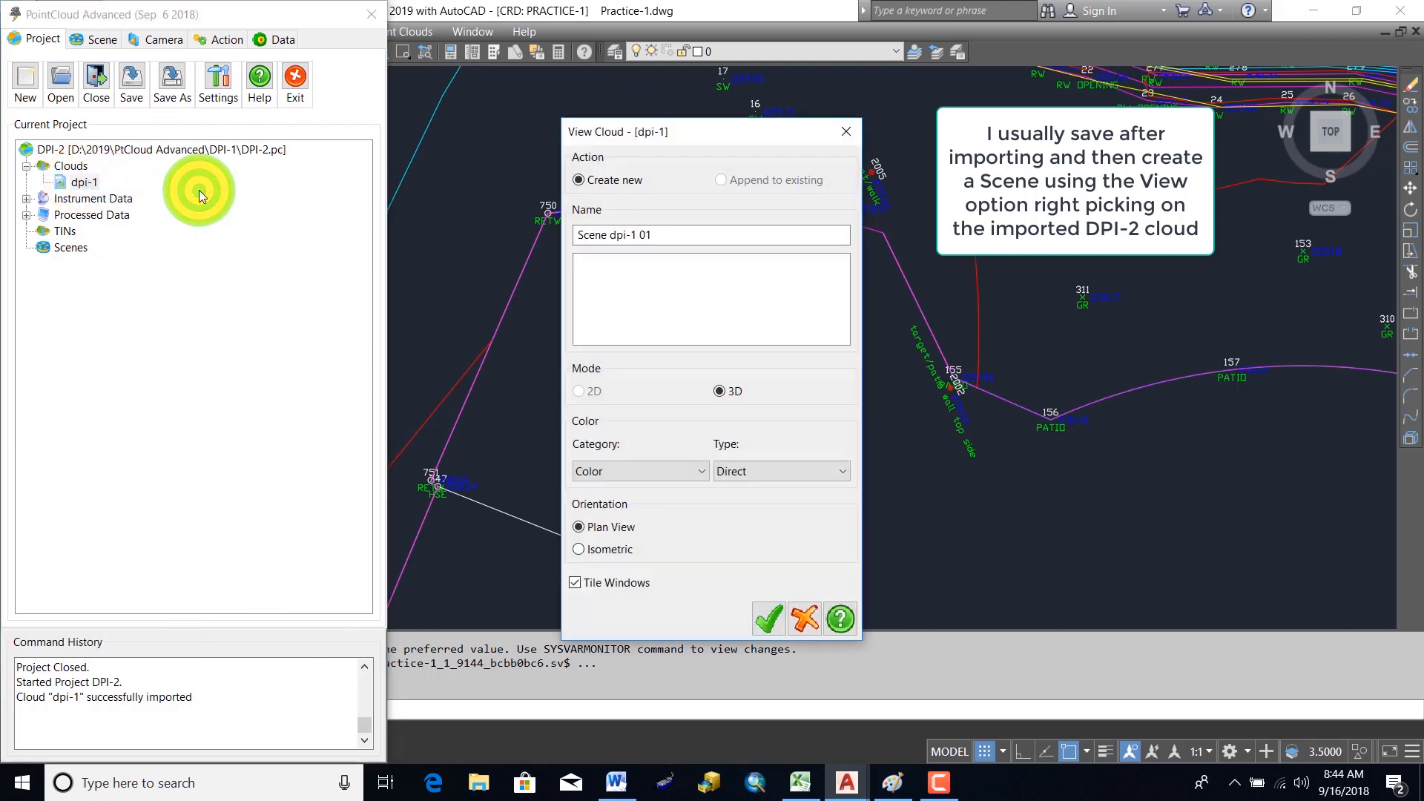
pyautogui.click(690, 471)
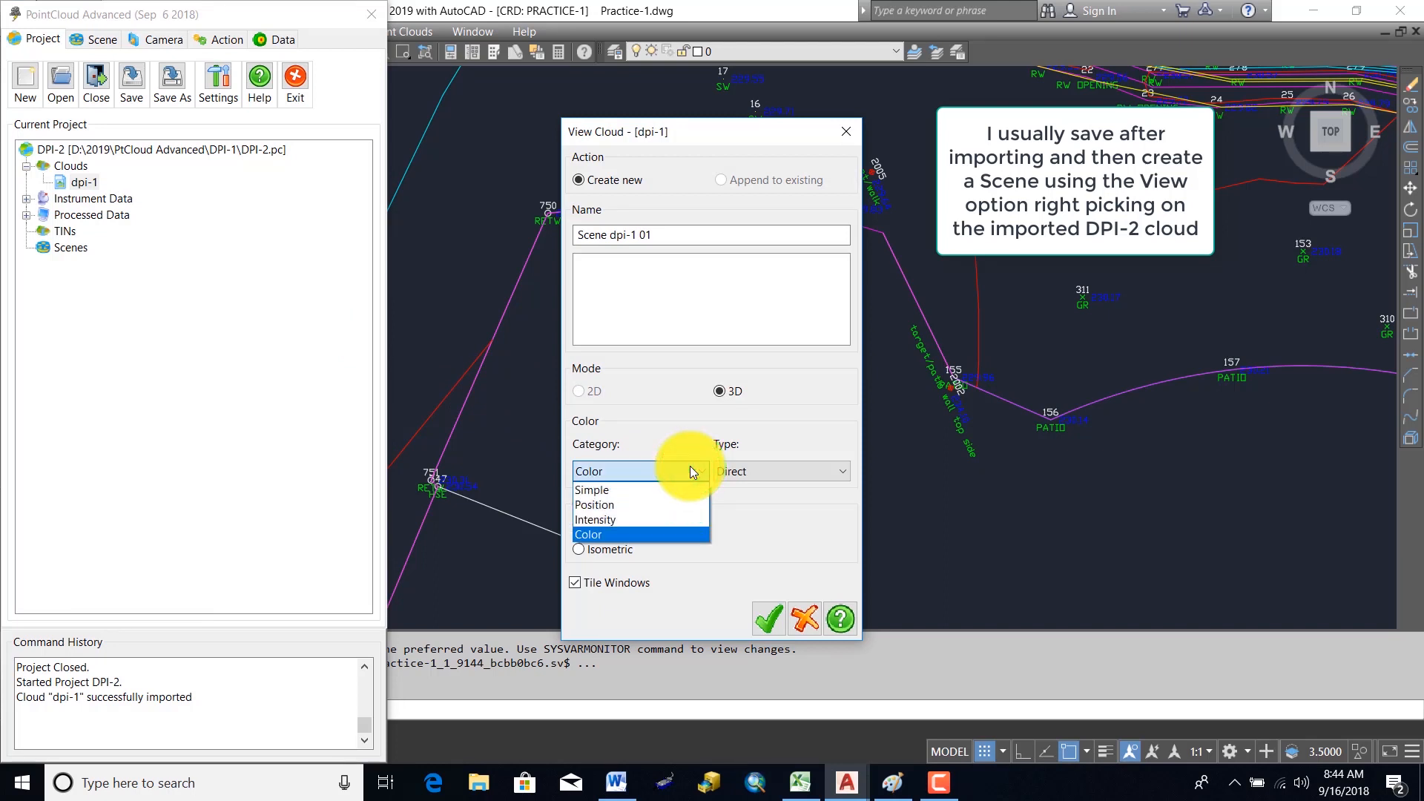
pyautogui.click(690, 466)
pyautogui.click(826, 470)
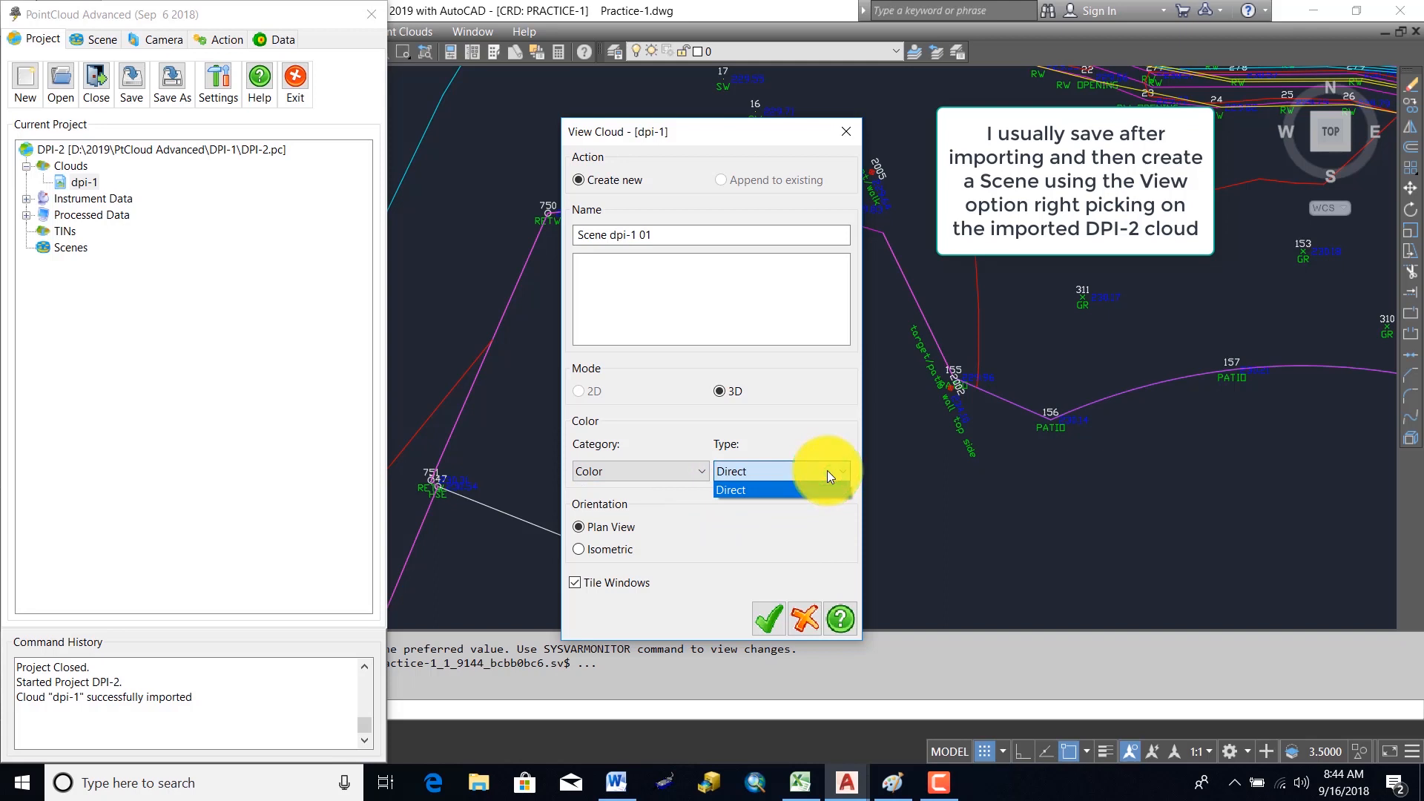
pyautogui.click(827, 470)
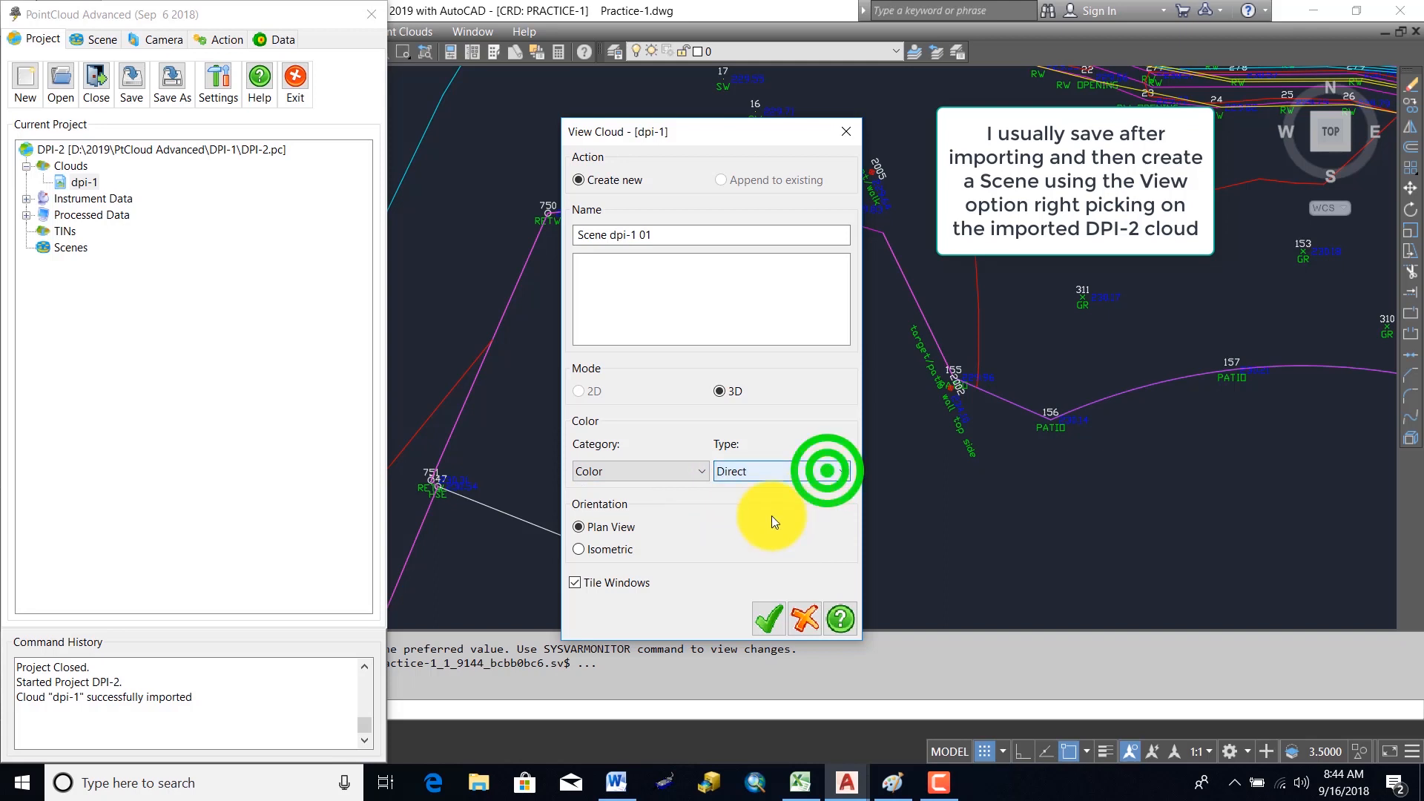
pyautogui.click(579, 549)
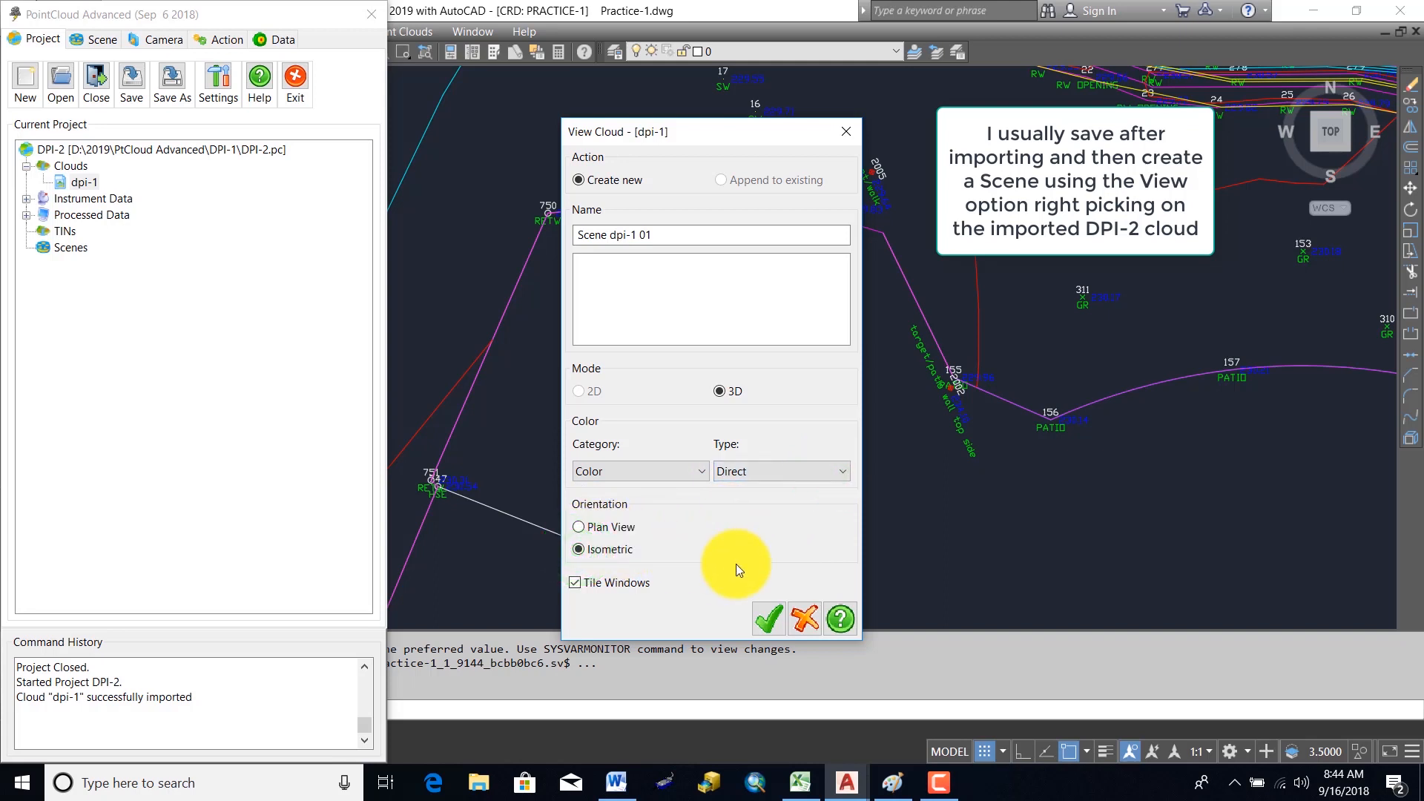
pyautogui.click(768, 619)
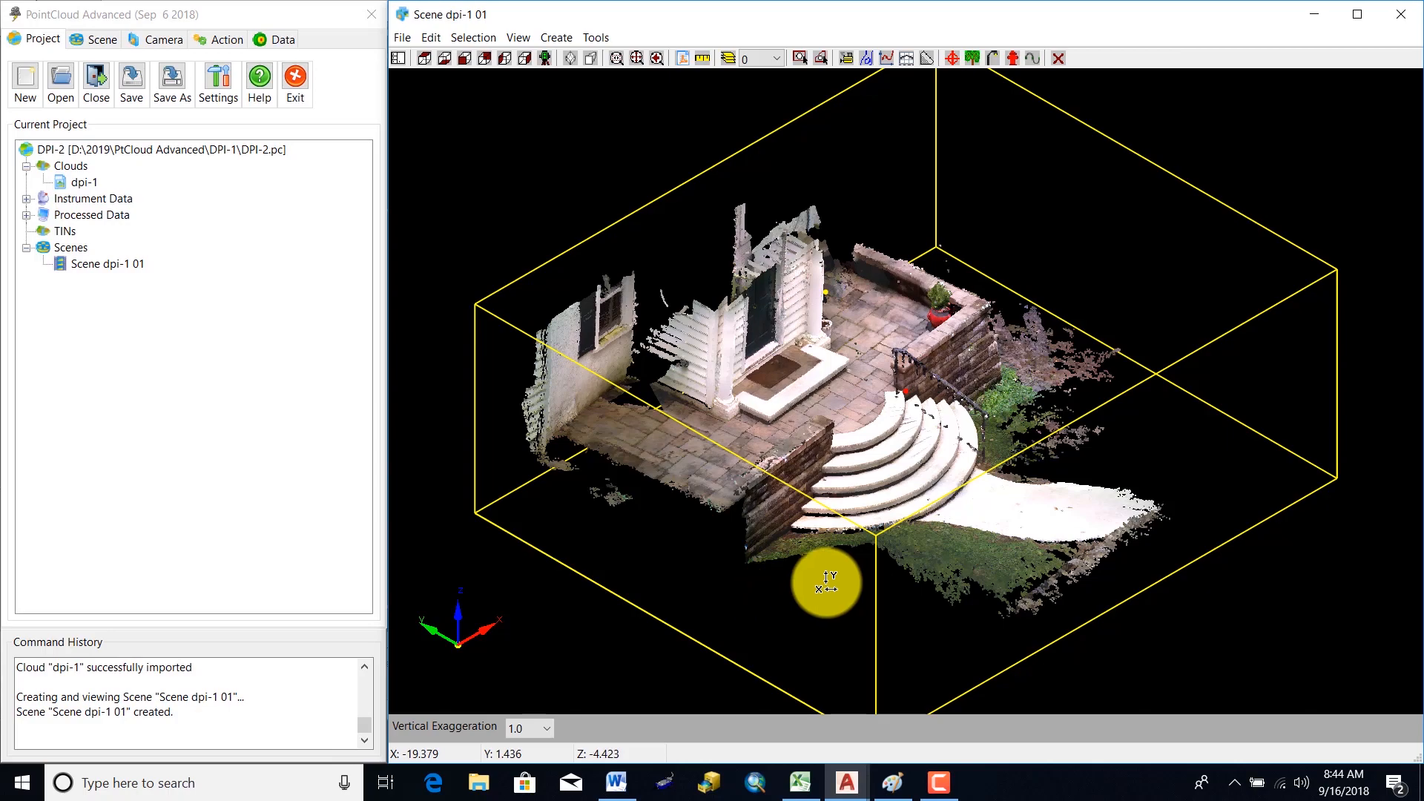
# - Examine the scanned entrance, steps, patio walls and house facade in the dpi-1 scene from several angles
pyautogui.moveTo(1087, 623); pyautogui.dragTo(750, 549)
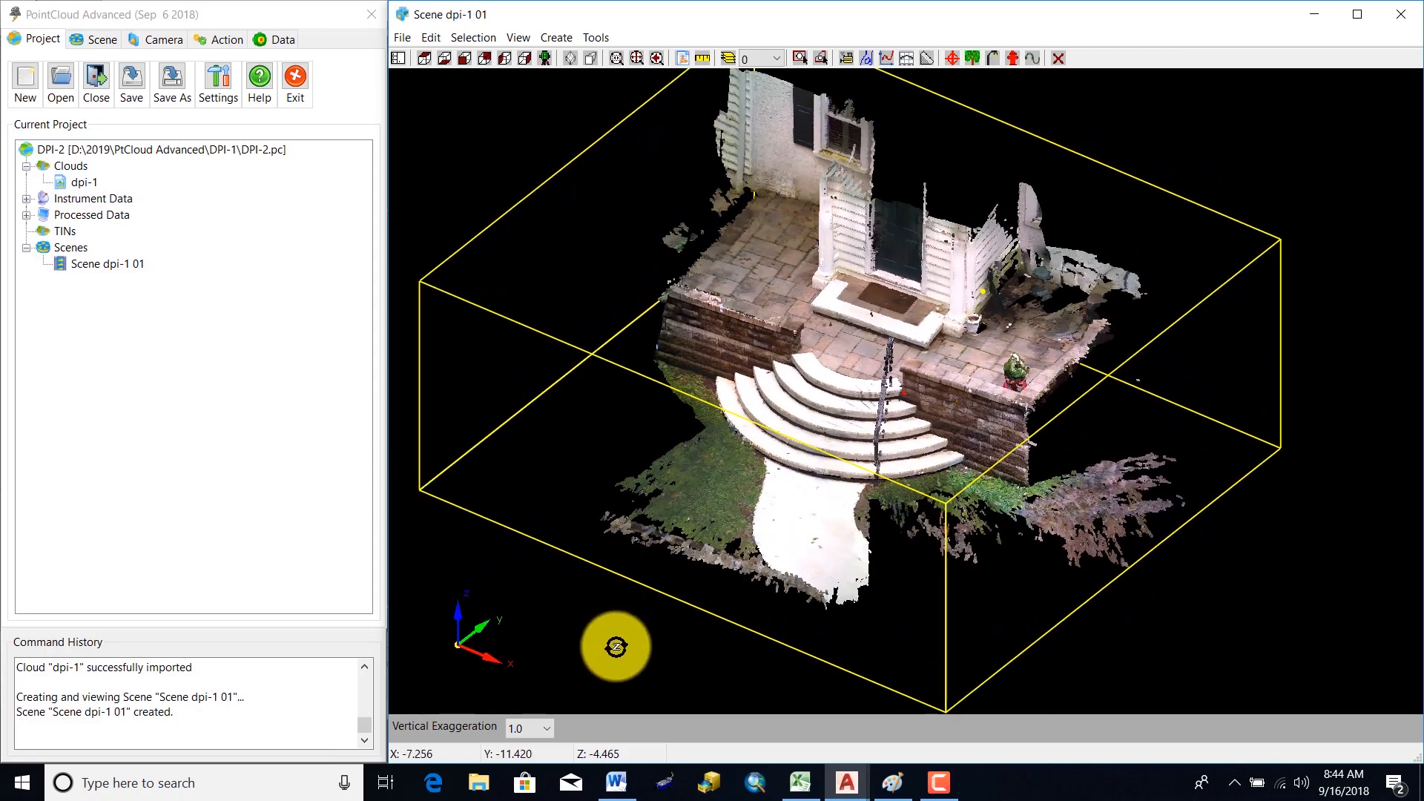
pyautogui.moveTo(1158, 637); pyautogui.dragTo(944, 487)
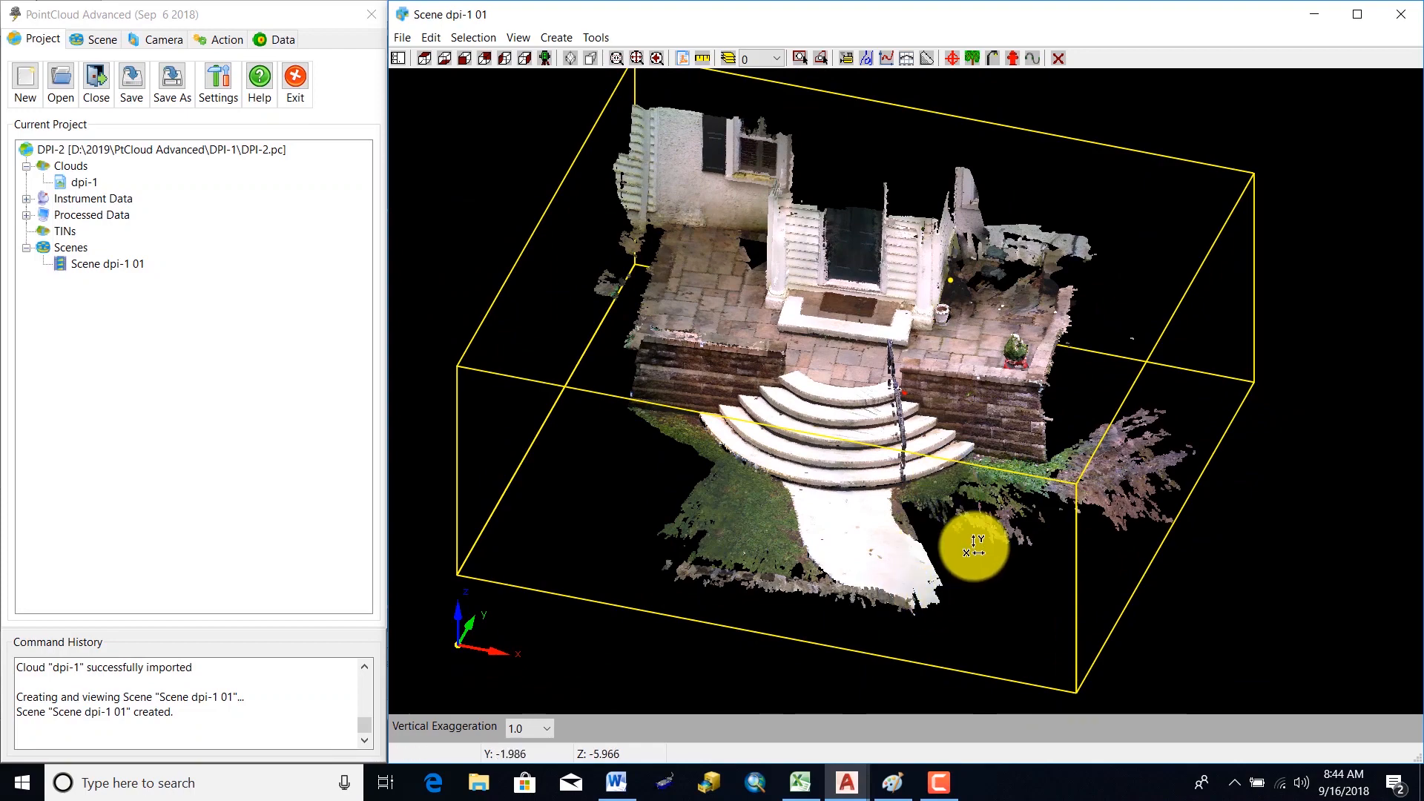
pyautogui.moveTo(970, 547); pyautogui.dragTo(973, 547)
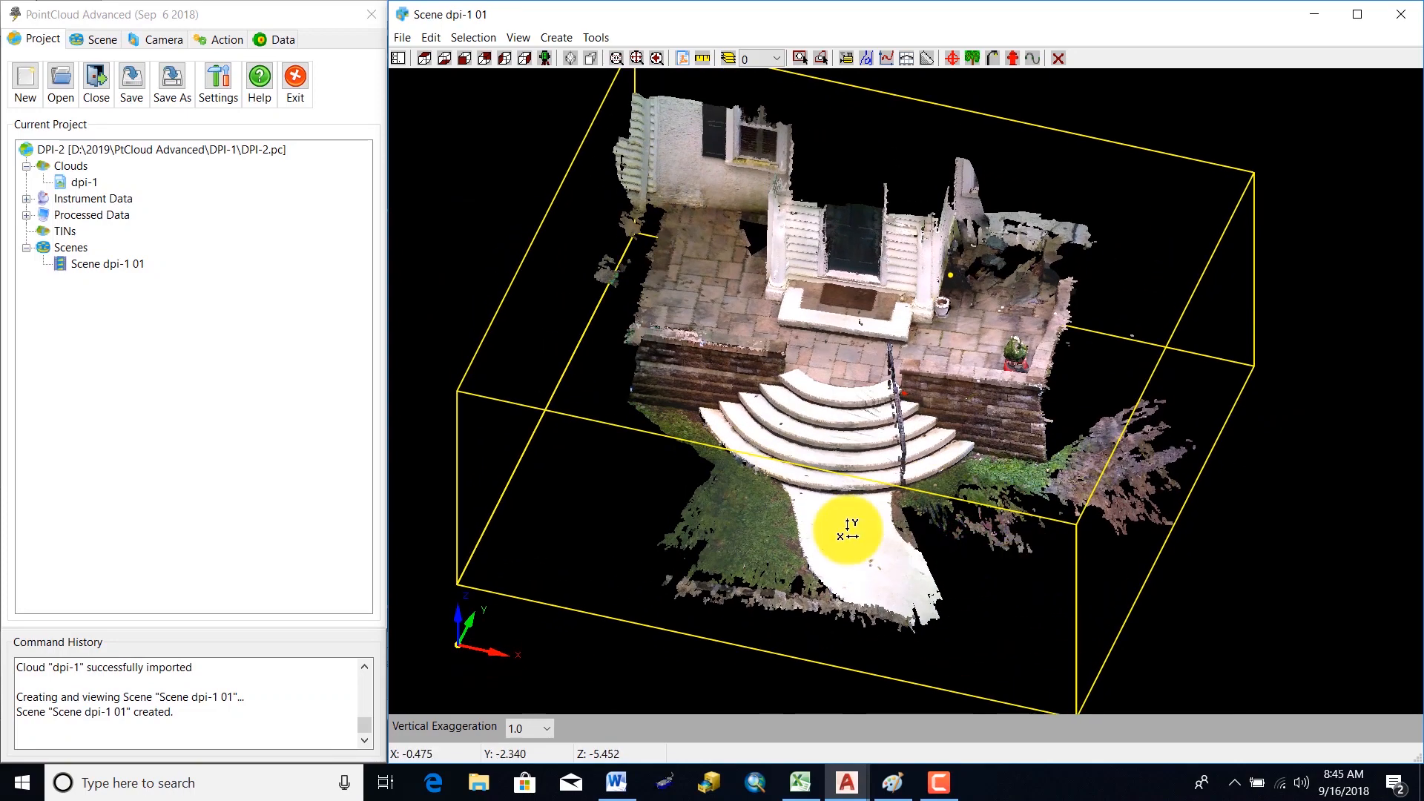
pyautogui.moveTo(789, 532); pyautogui.dragTo(950, 562)
pyautogui.moveTo(932, 511)
pyautogui.mouseDown()
pyautogui.moveTo(1030, 509)
pyautogui.moveTo(966, 416)
pyautogui.moveTo(946, 511)
pyautogui.mouseUp()
pyautogui.moveTo(839, 324); pyautogui.dragTo(852, 247)
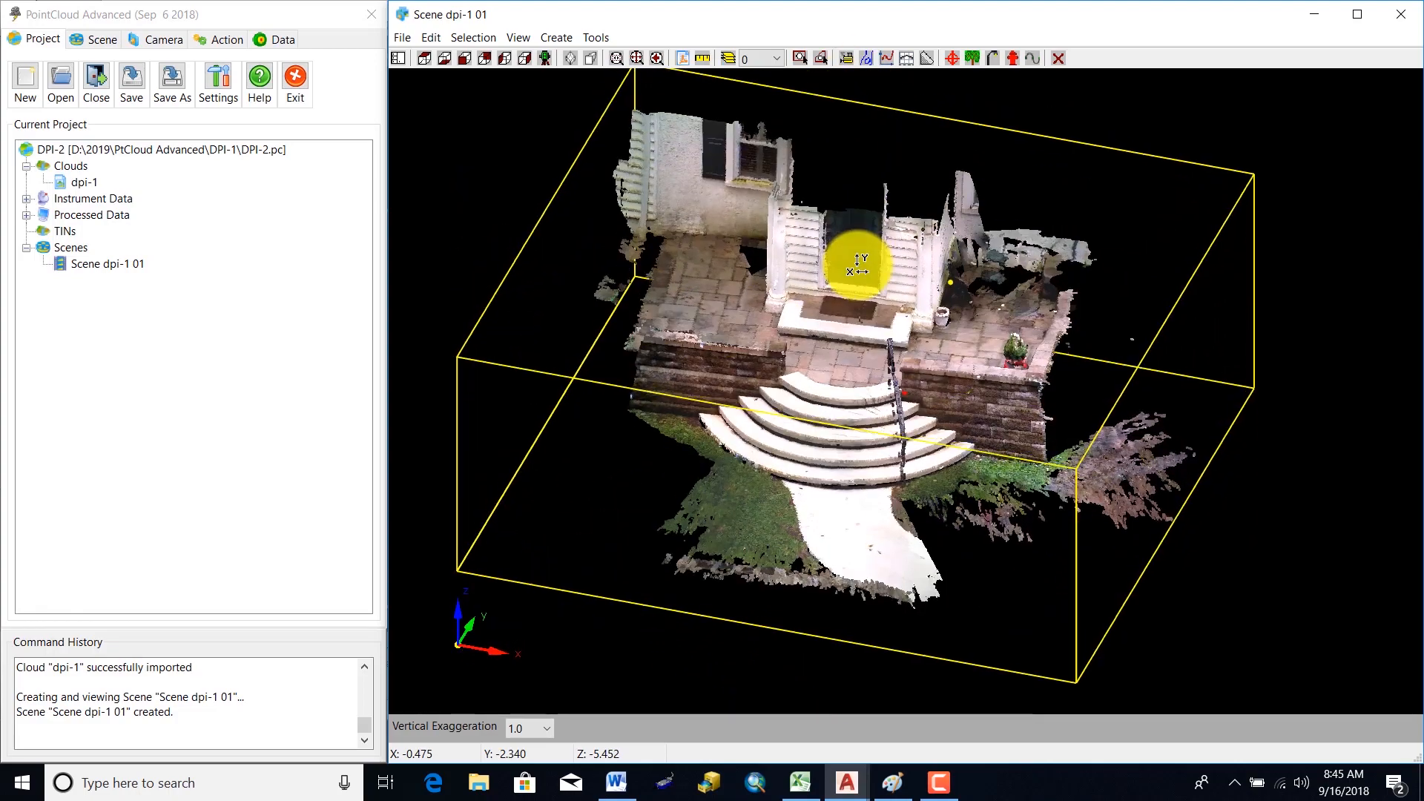
pyautogui.moveTo(719, 561); pyautogui.dragTo(931, 606)
pyautogui.moveTo(1138, 674)
pyautogui.mouseDown()
pyautogui.moveTo(955, 661)
pyautogui.moveTo(1093, 638)
pyautogui.moveTo(1126, 669)
pyautogui.mouseUp()
pyautogui.moveTo(864, 521); pyautogui.dragTo(885, 419)
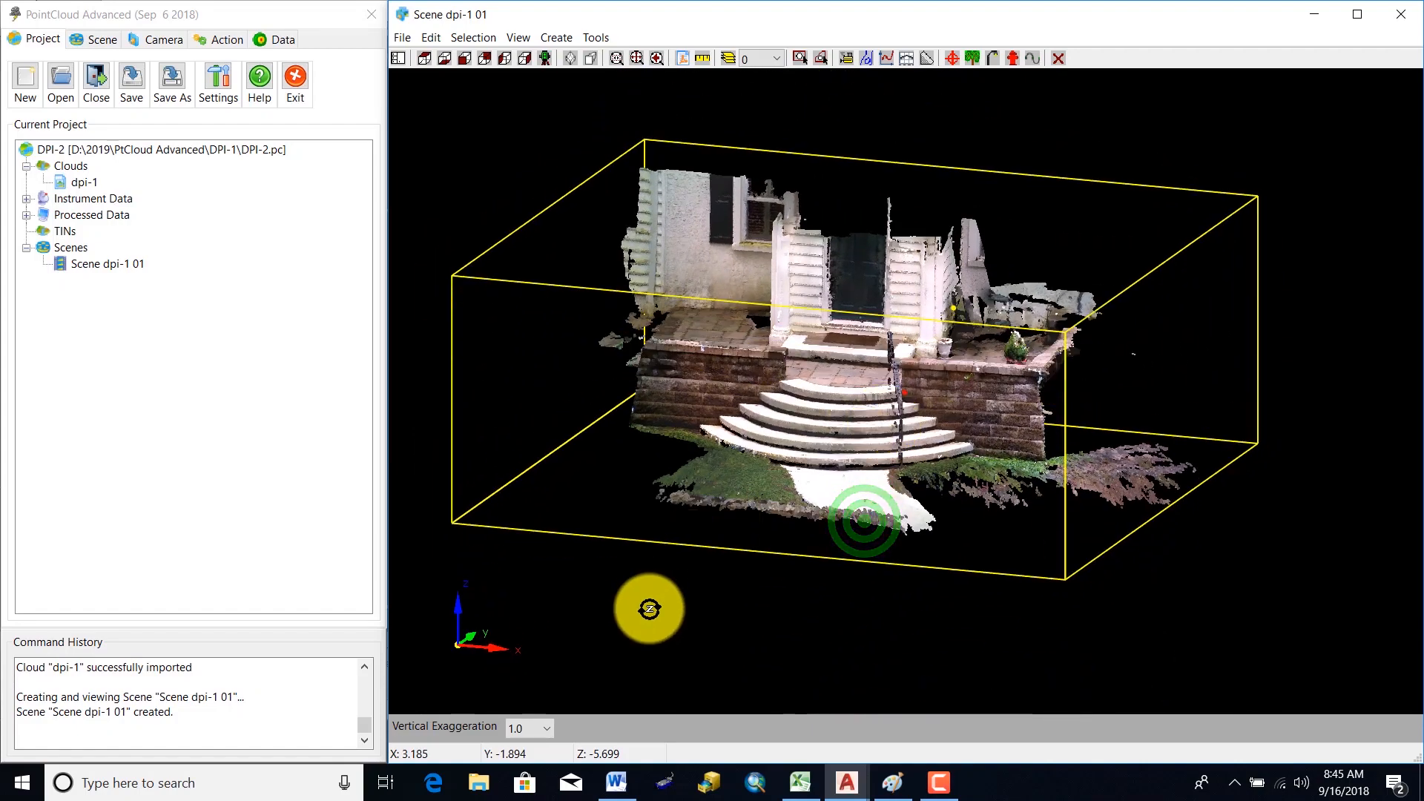
pyautogui.moveTo(649, 609); pyautogui.dragTo(731, 643)
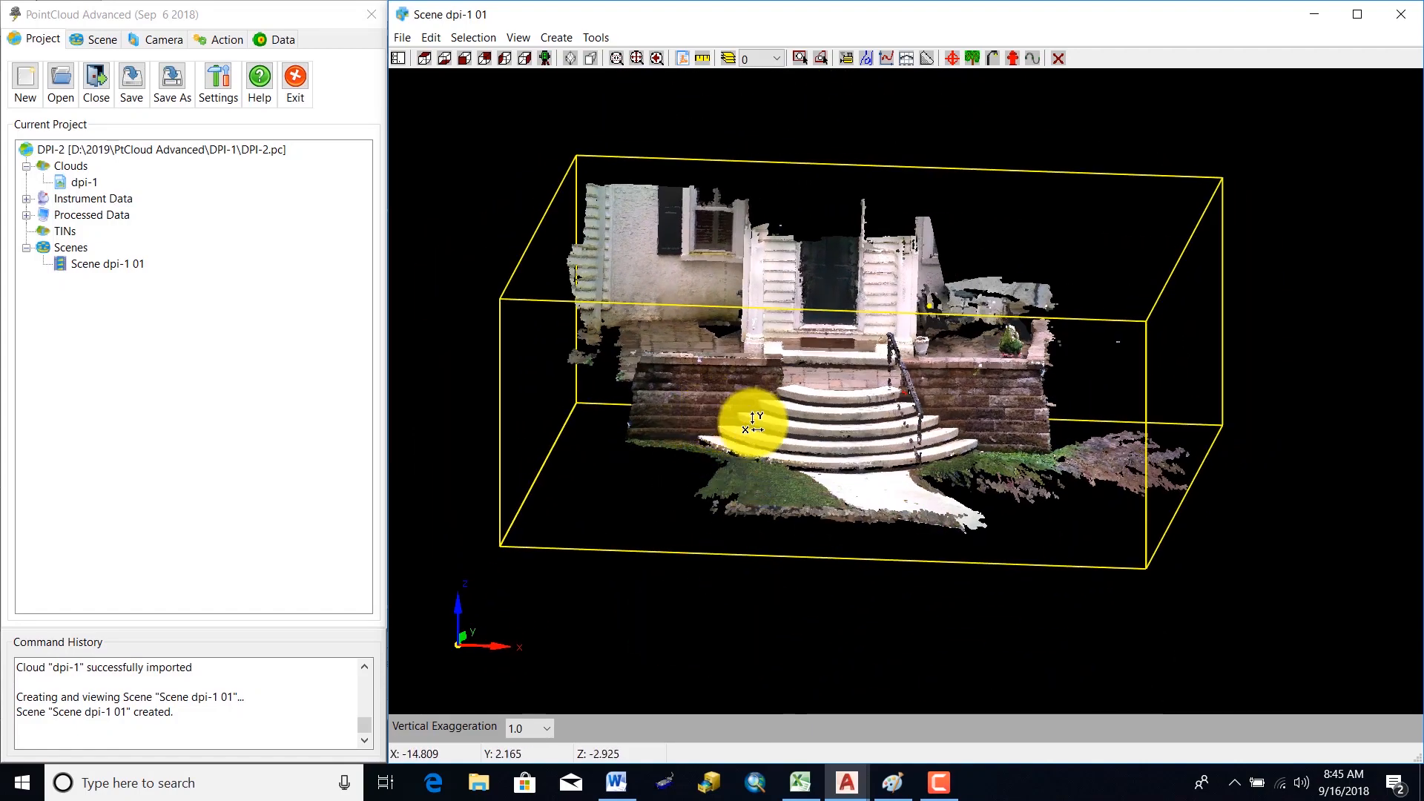
pyautogui.moveTo(1144, 692); pyautogui.dragTo(1003, 696)
pyautogui.moveTo(830, 267); pyautogui.dragTo(814, 328)
# - Select the cloud points in a window around the scanned target on the white column beside the door
pyautogui.scroll(4, 816, 226)
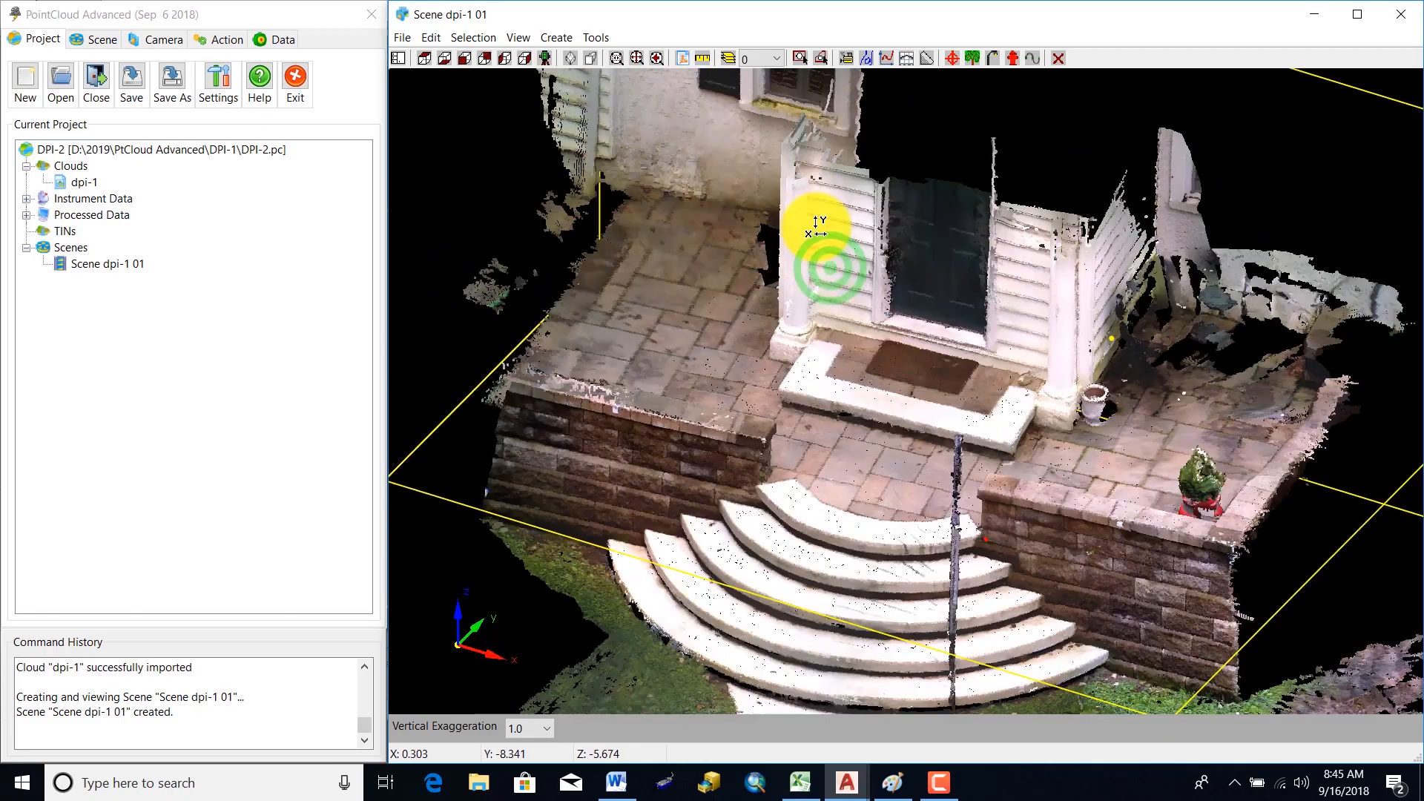
pyautogui.scroll(6, 816, 232)
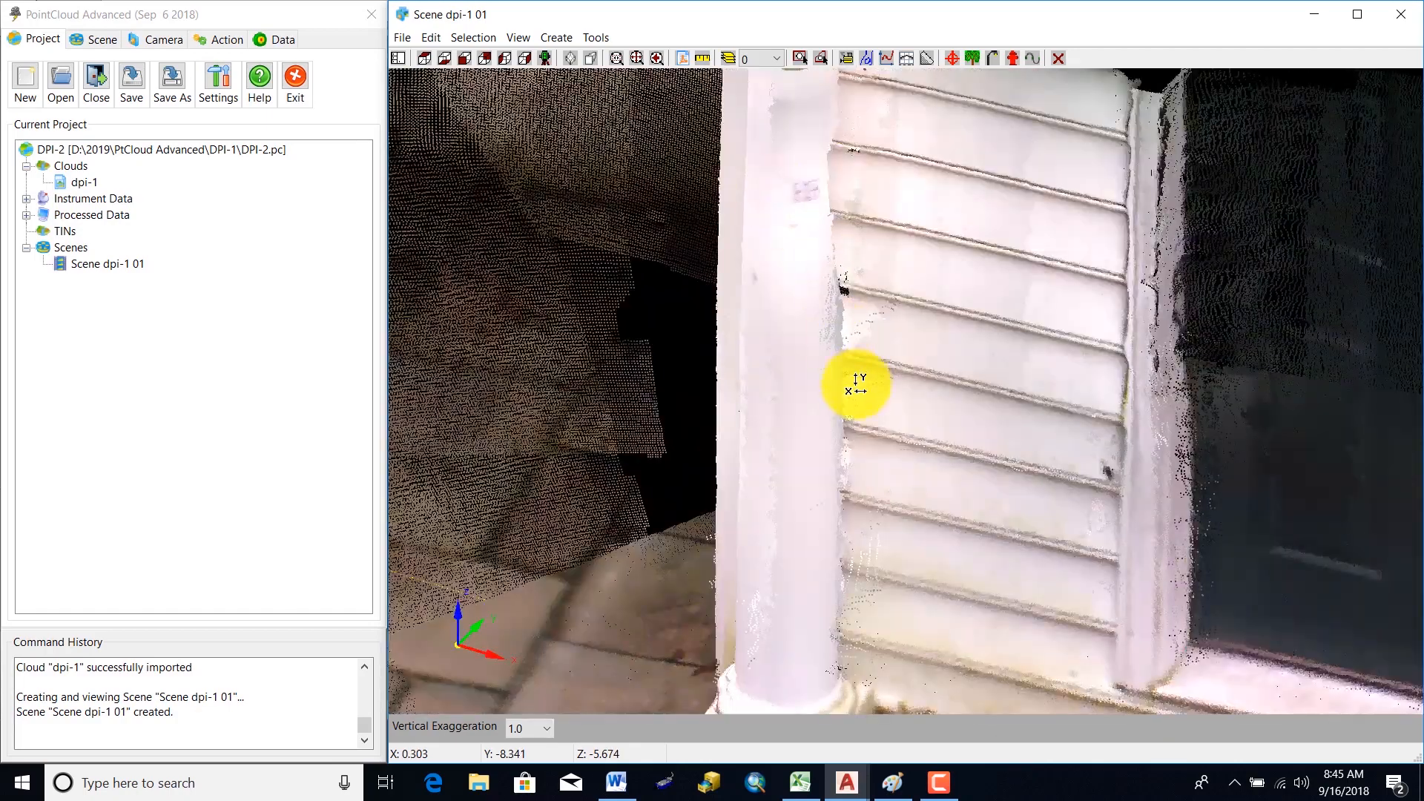
pyautogui.moveTo(856, 384); pyautogui.dragTo(854, 460)
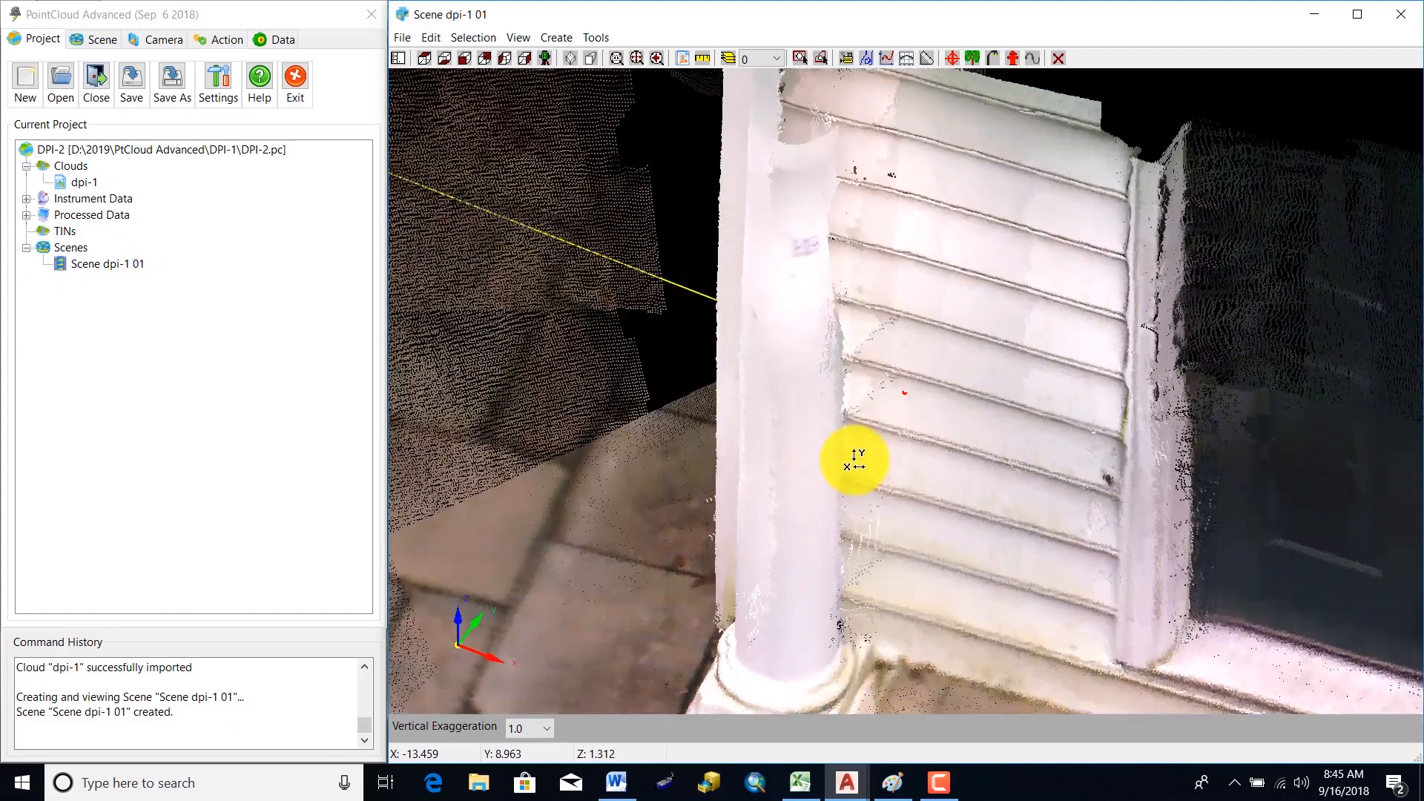
pyautogui.moveTo(819, 239); pyautogui.dragTo(853, 96)
pyautogui.moveTo(869, 319); pyautogui.dragTo(842, 550)
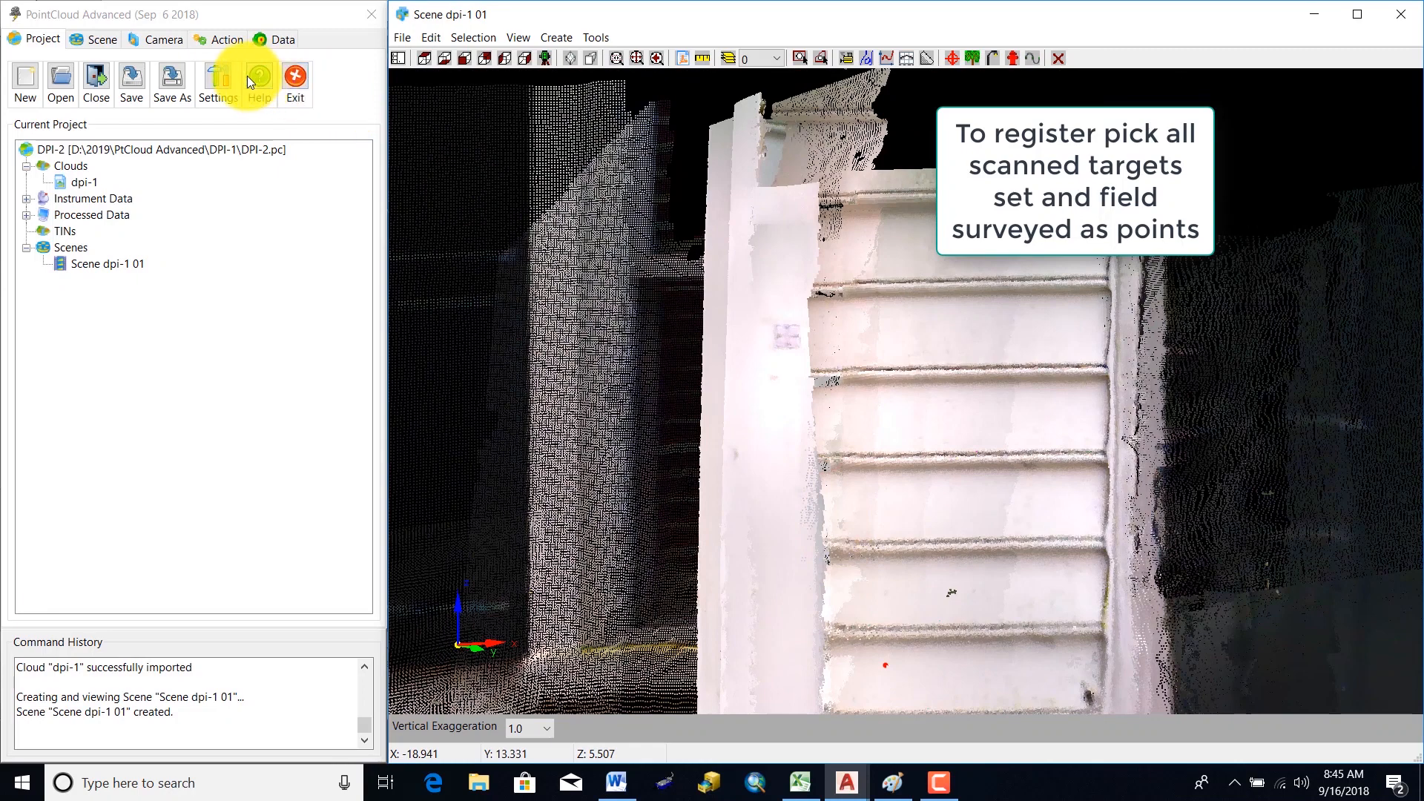
pyautogui.click(216, 39)
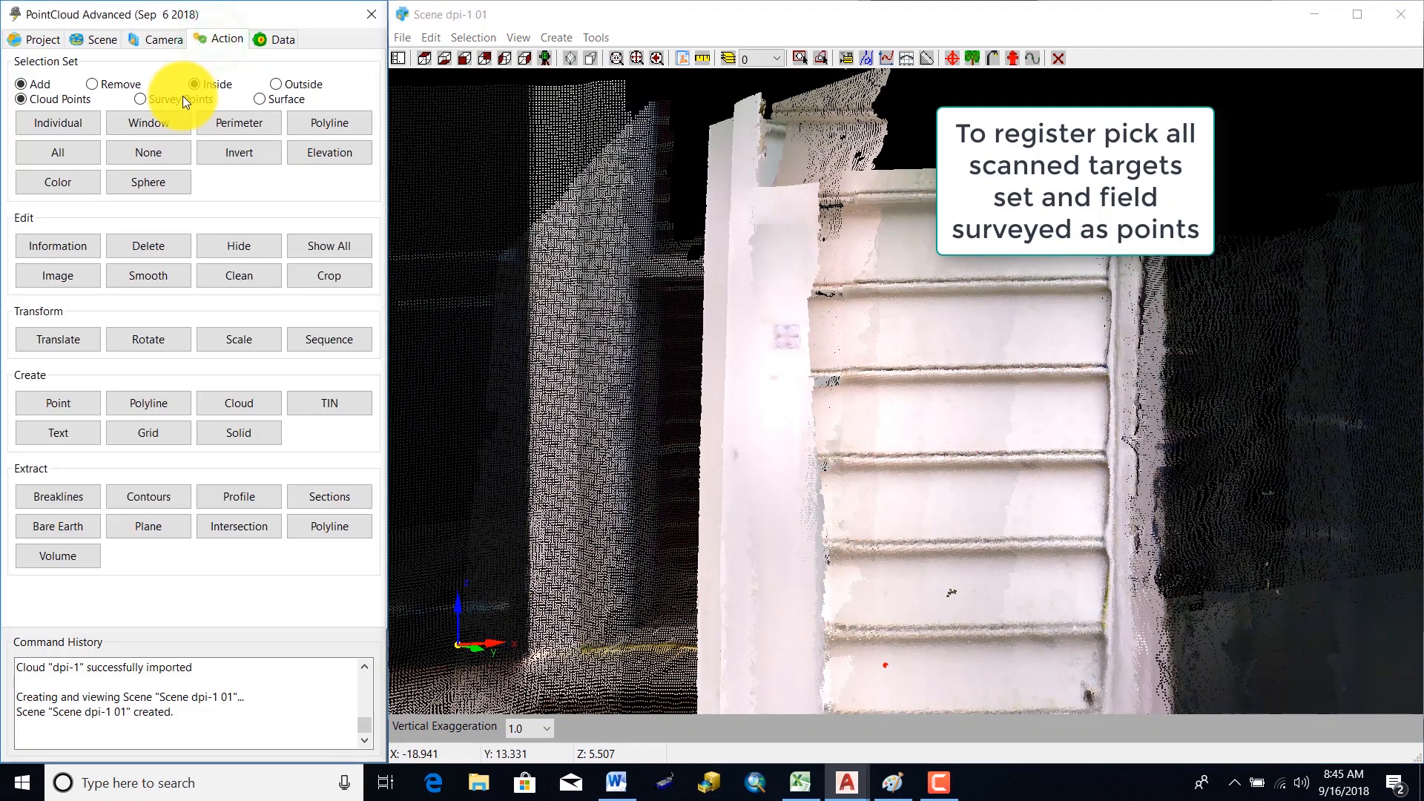
pyautogui.click(160, 121)
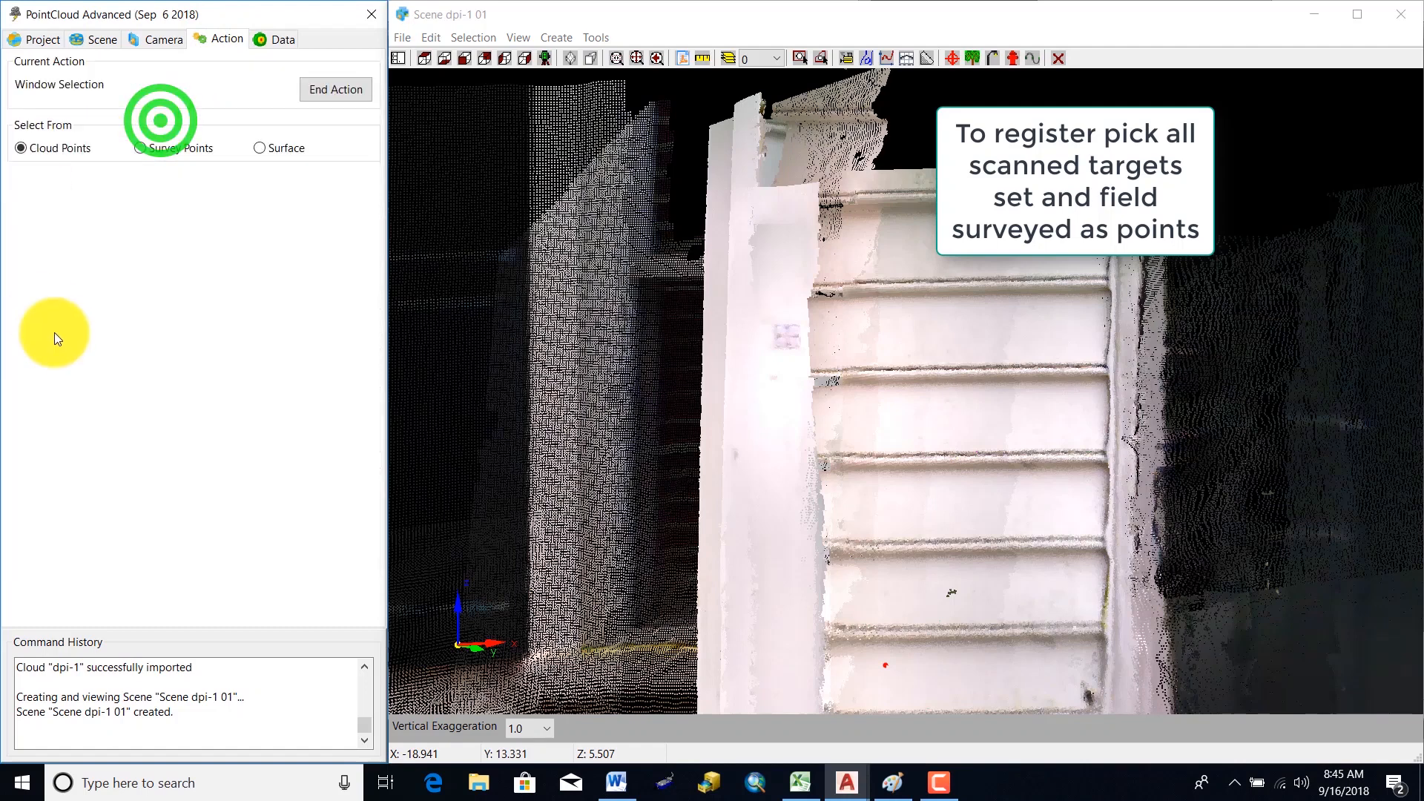
pyautogui.click(715, 385)
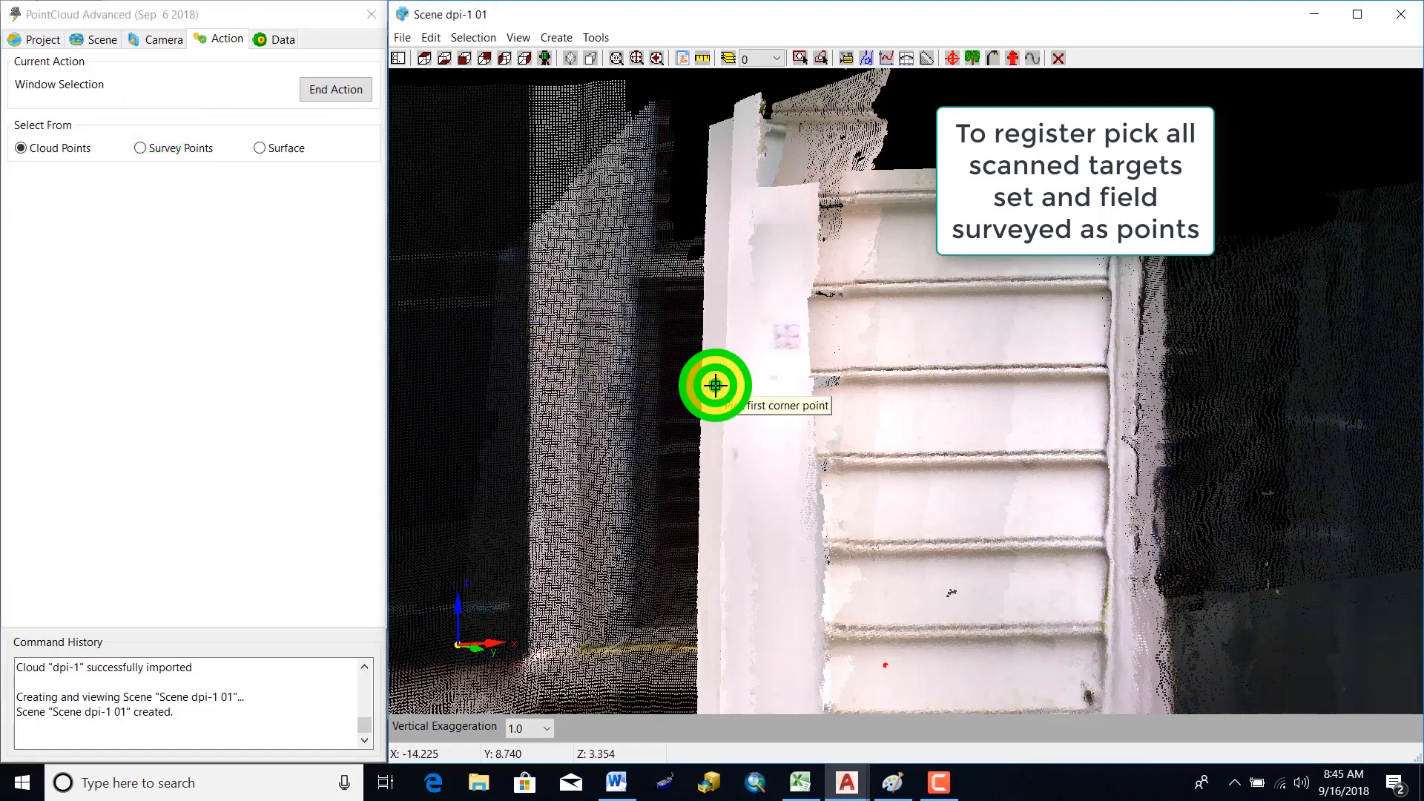
pyautogui.click(847, 303)
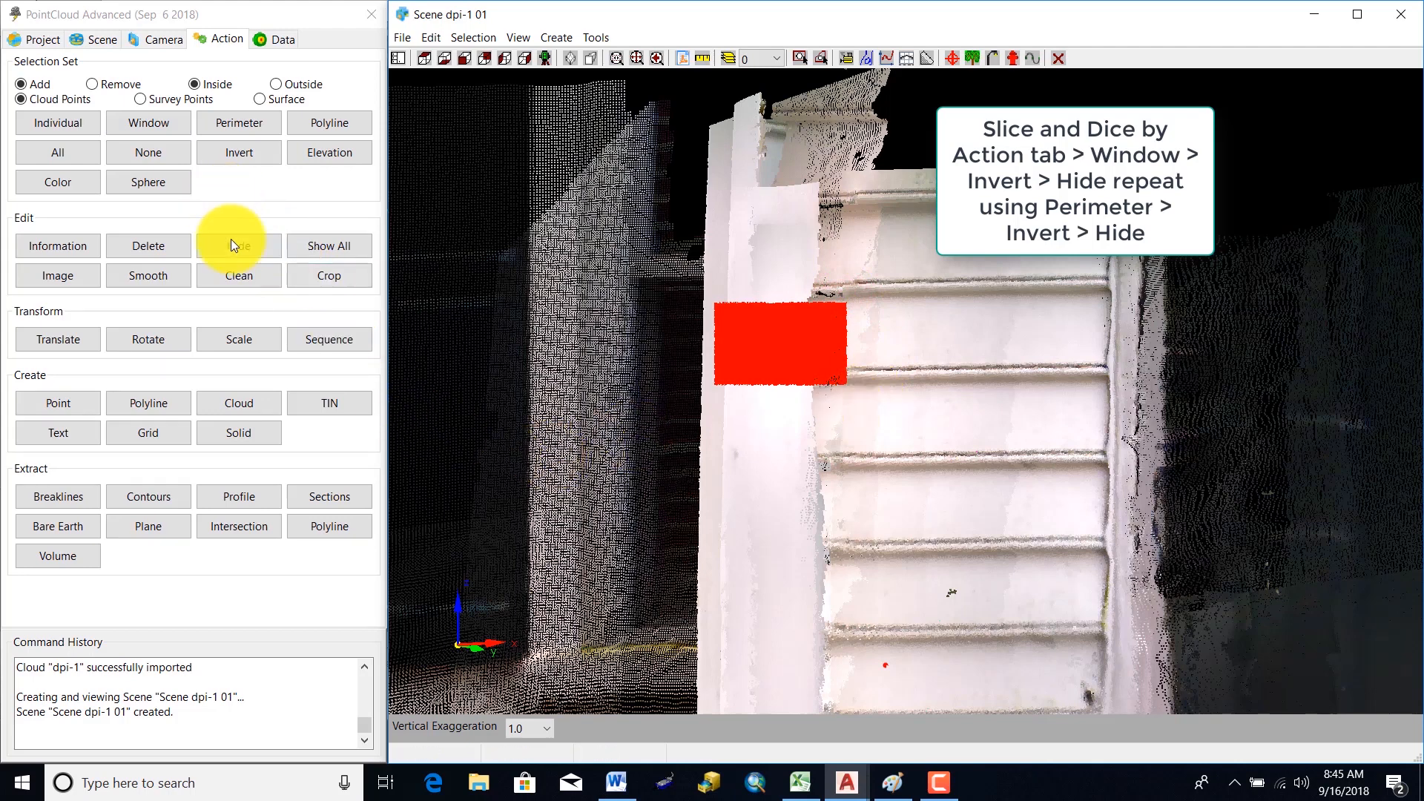
# - Invert the window selection and hide every cloud point outside the area around the white column's target
pyautogui.click(239, 151)
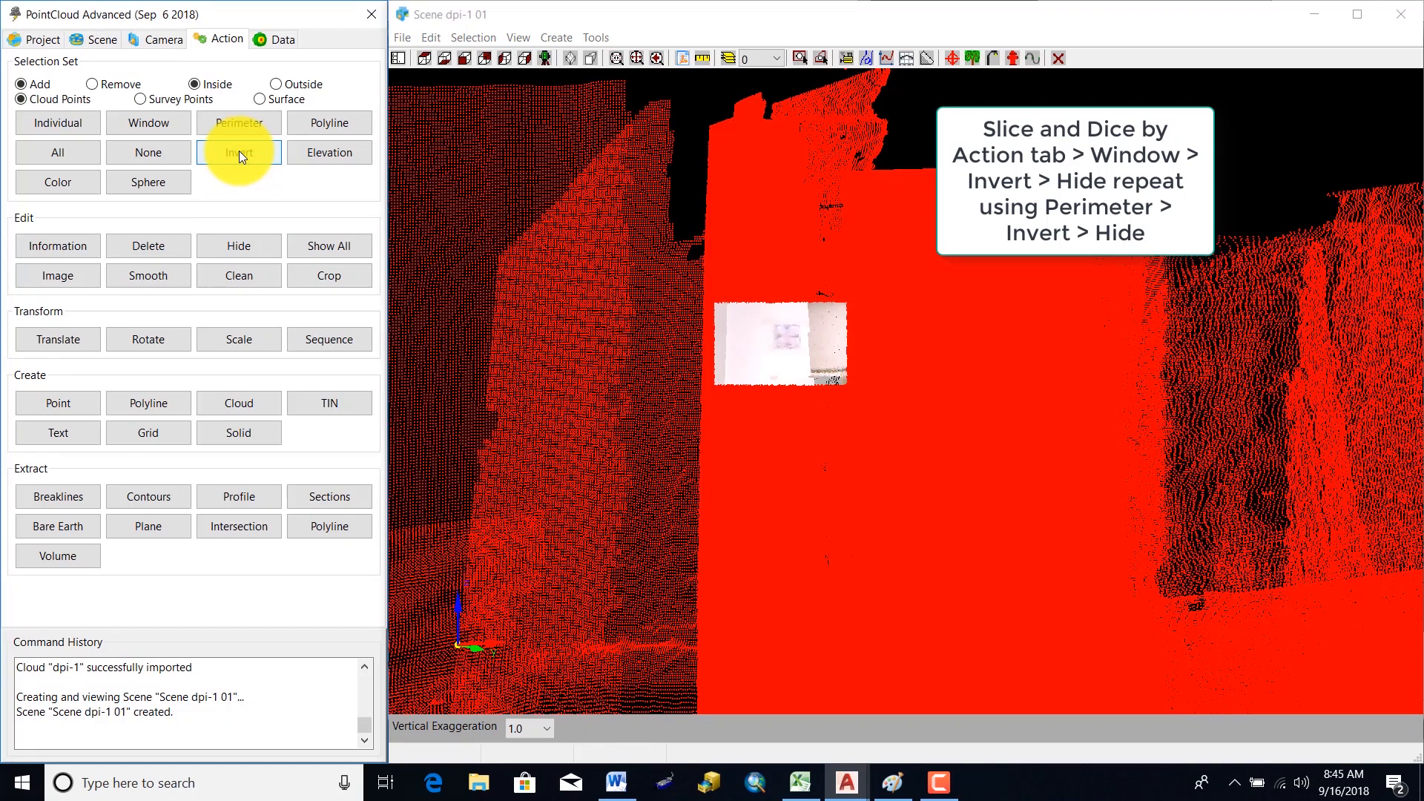
pyautogui.click(246, 250)
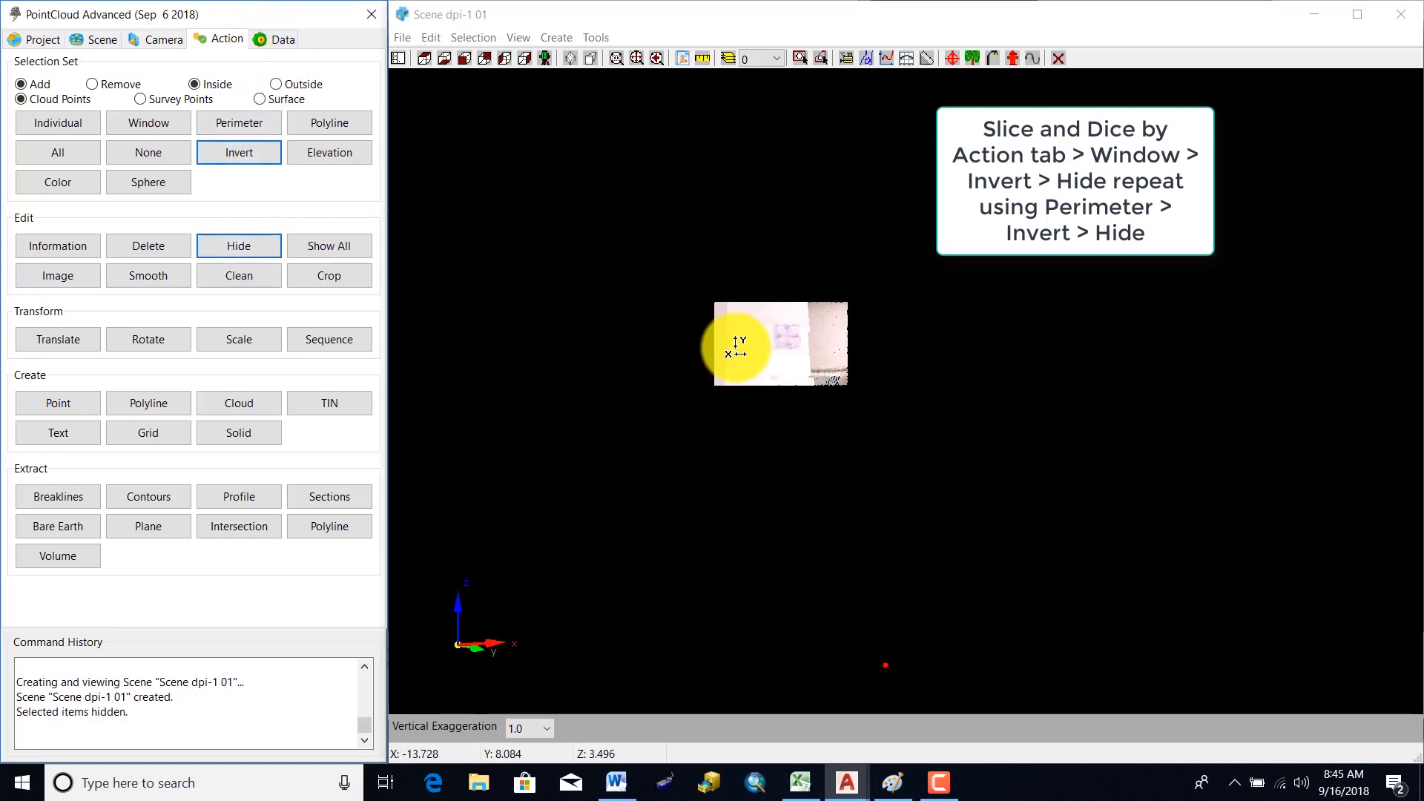
# - From a top view, select the column's curved front face with a four-corner perimeter, invert the selection and hide the rest
pyautogui.moveTo(776, 332); pyautogui.dragTo(757, 575)
pyautogui.moveTo(798, 421); pyautogui.dragTo(776, 503)
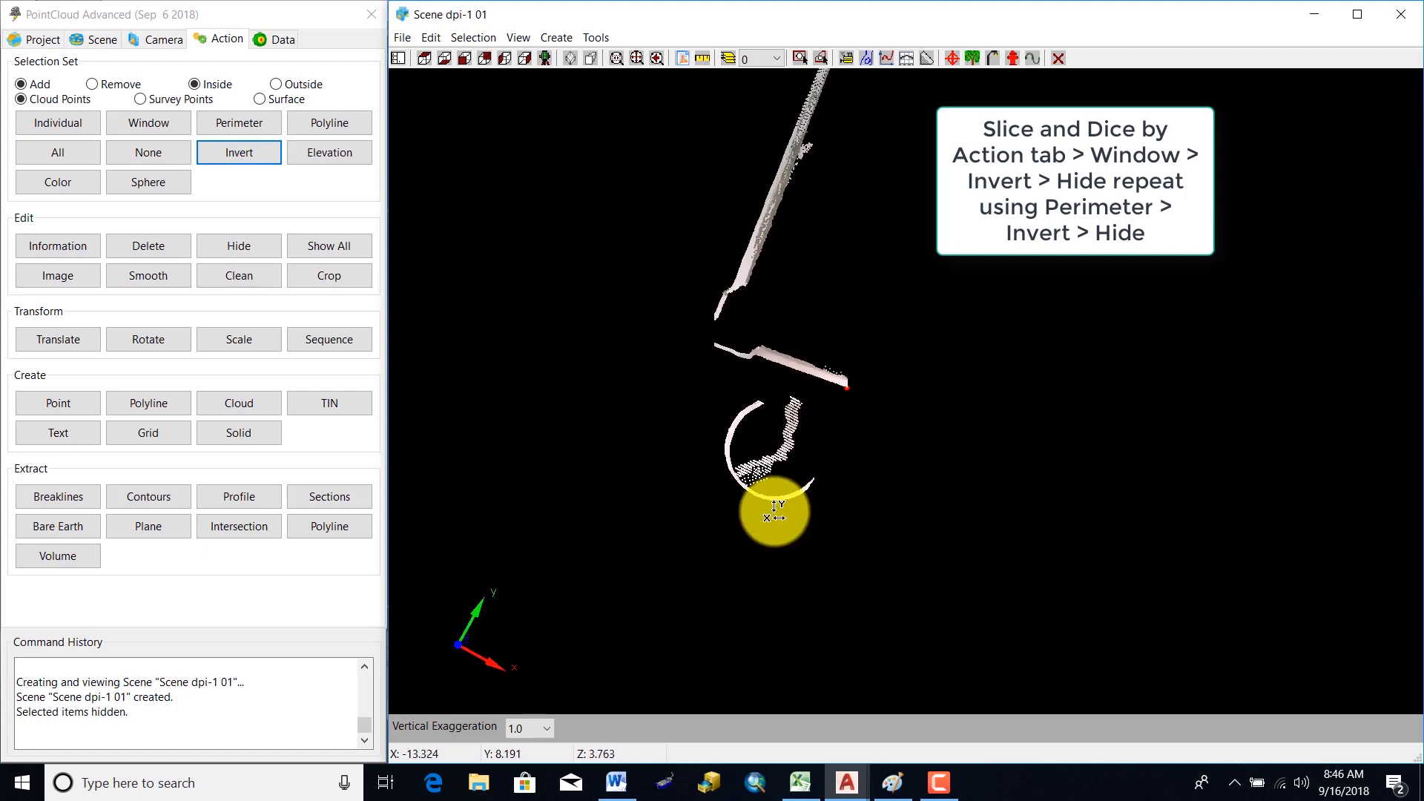
pyautogui.click(218, 120)
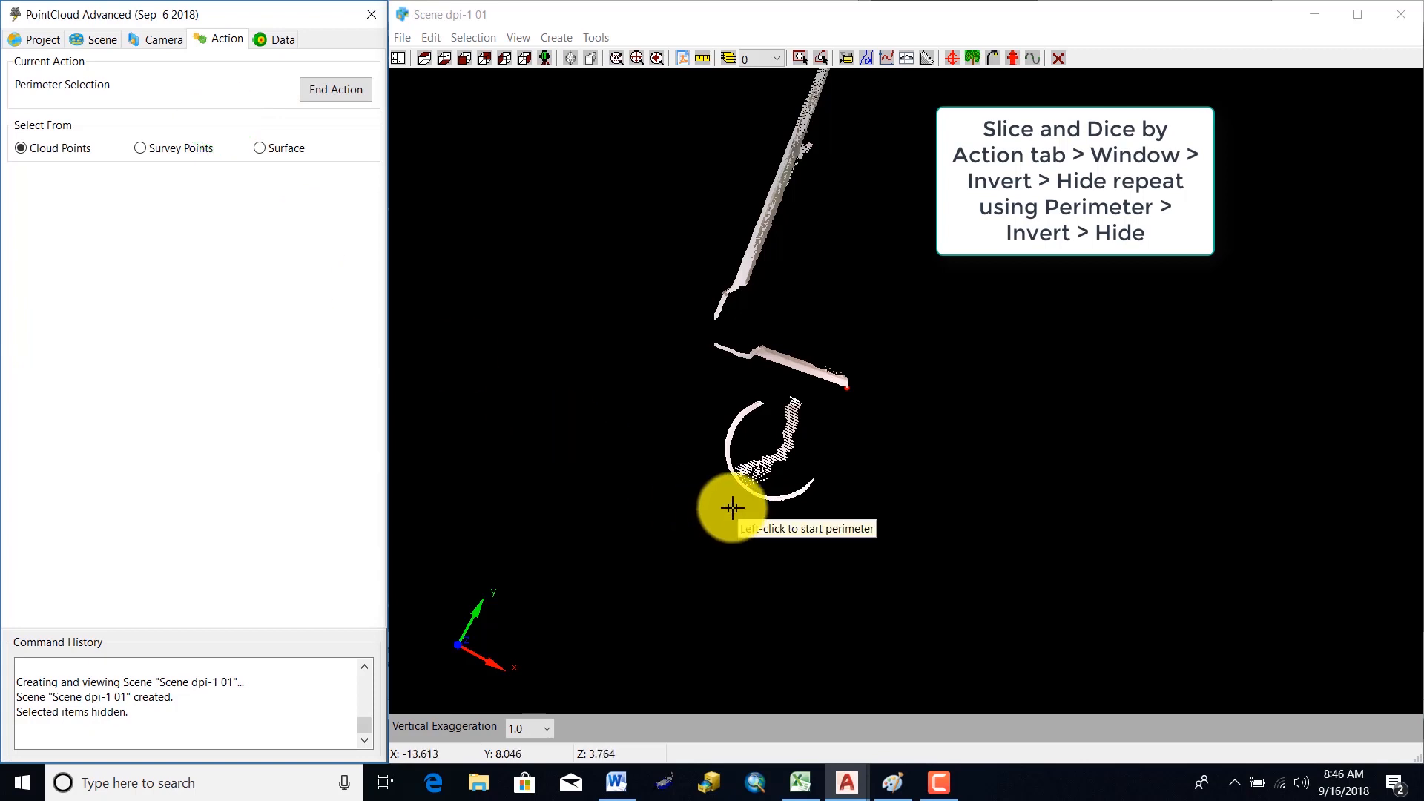
pyautogui.click(733, 508)
pyautogui.click(827, 465)
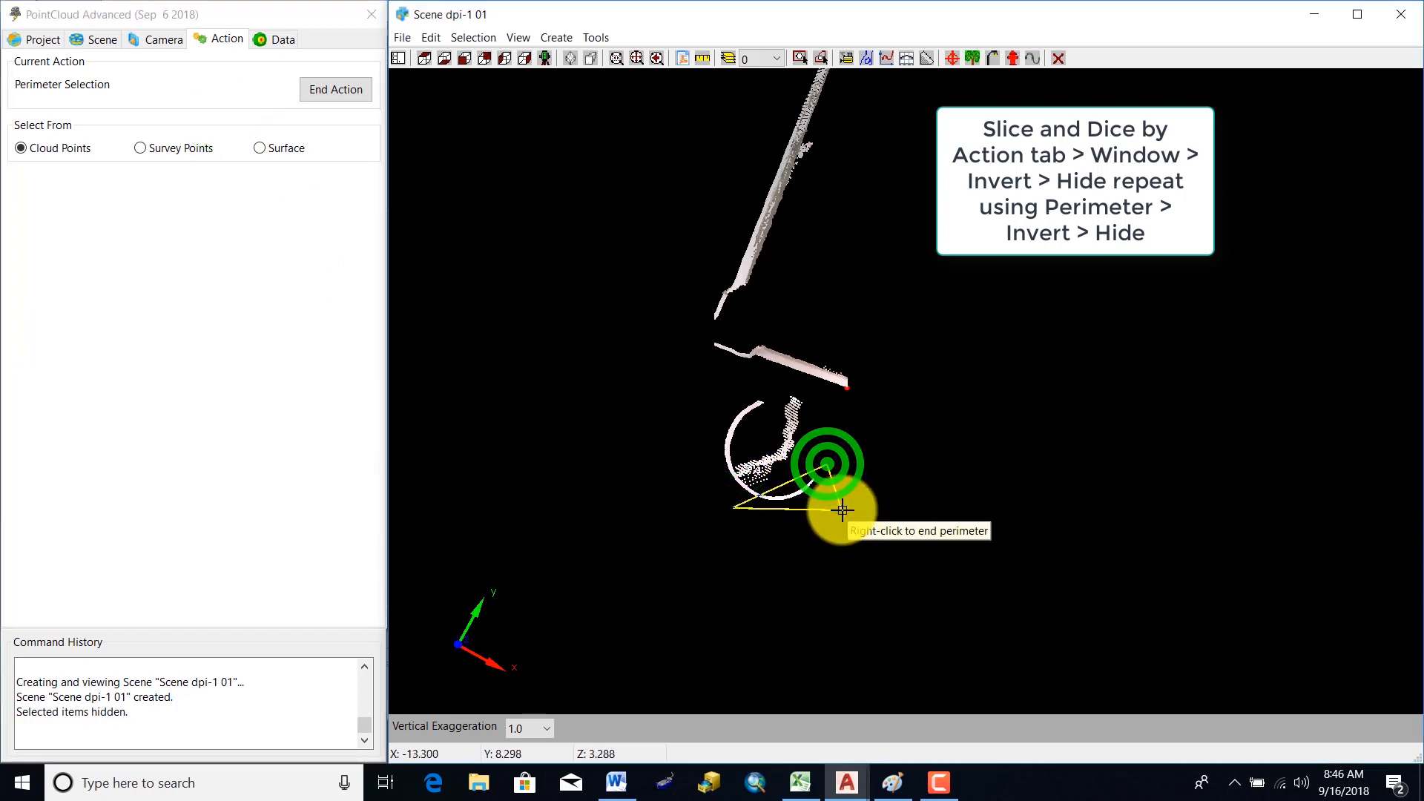
pyautogui.click(842, 510)
pyautogui.click(754, 535)
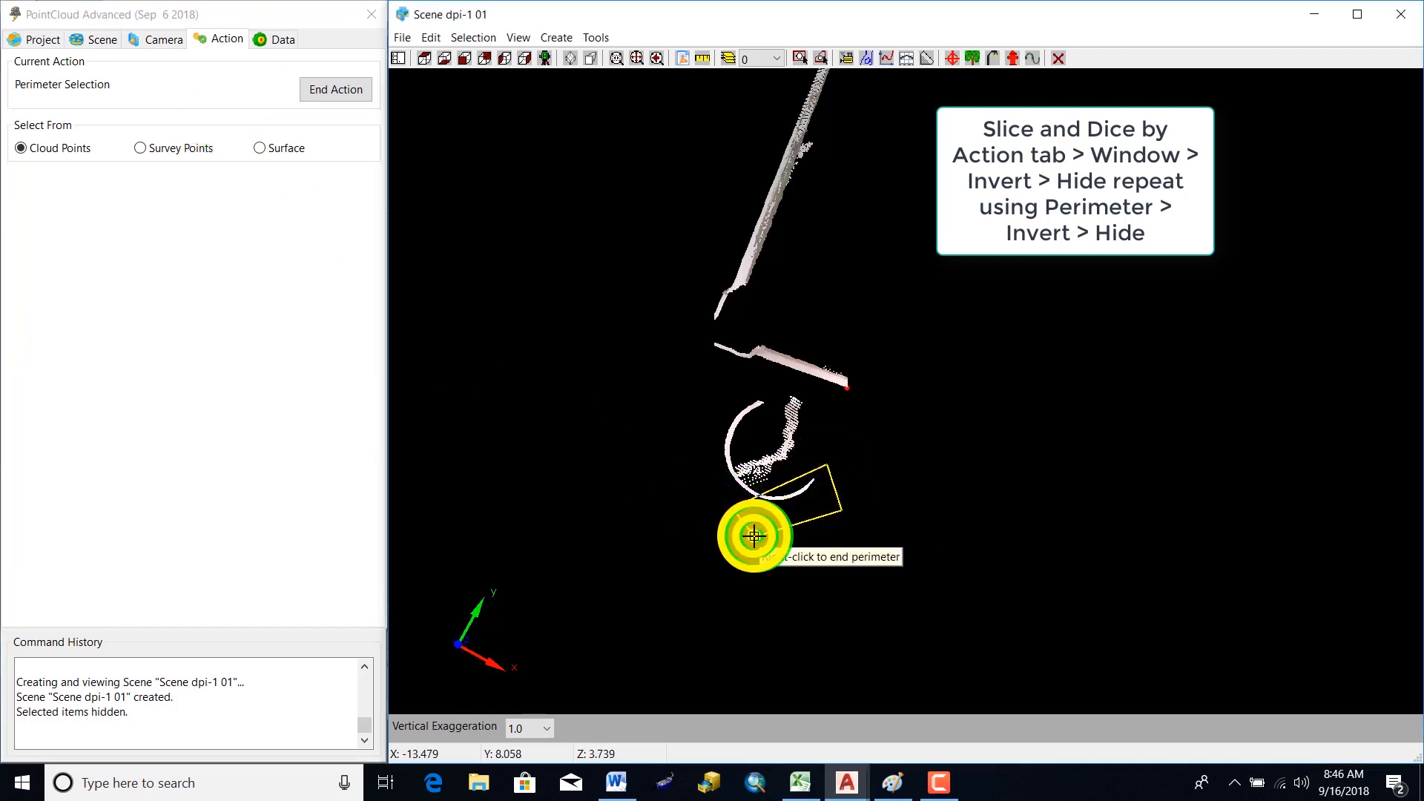
pyautogui.rightClick(754, 535)
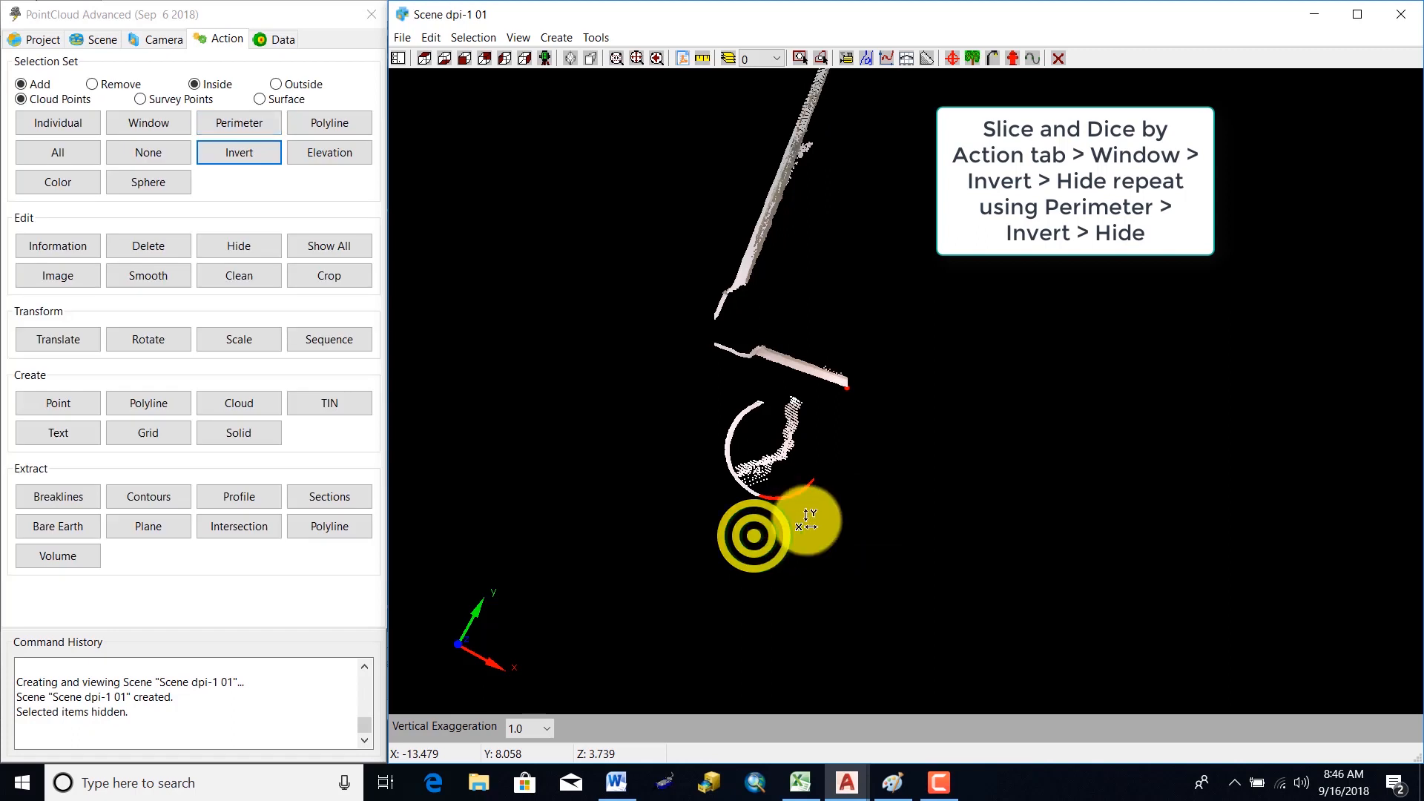
pyautogui.click(225, 150)
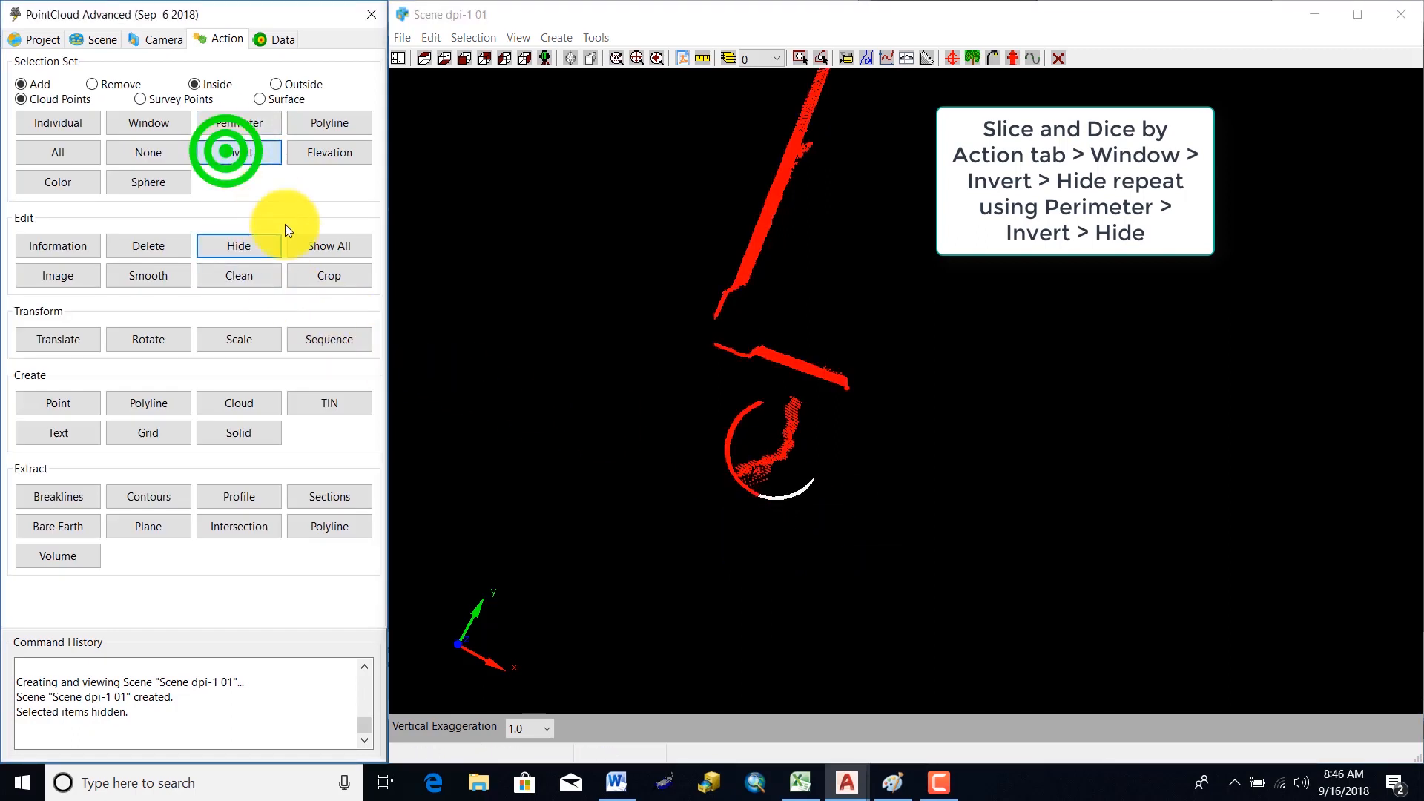
pyautogui.click(245, 248)
# - Face the isolated target patch, start creating a coordinate point on it and set the point number to 101
pyautogui.moveTo(792, 570); pyautogui.dragTo(755, 421)
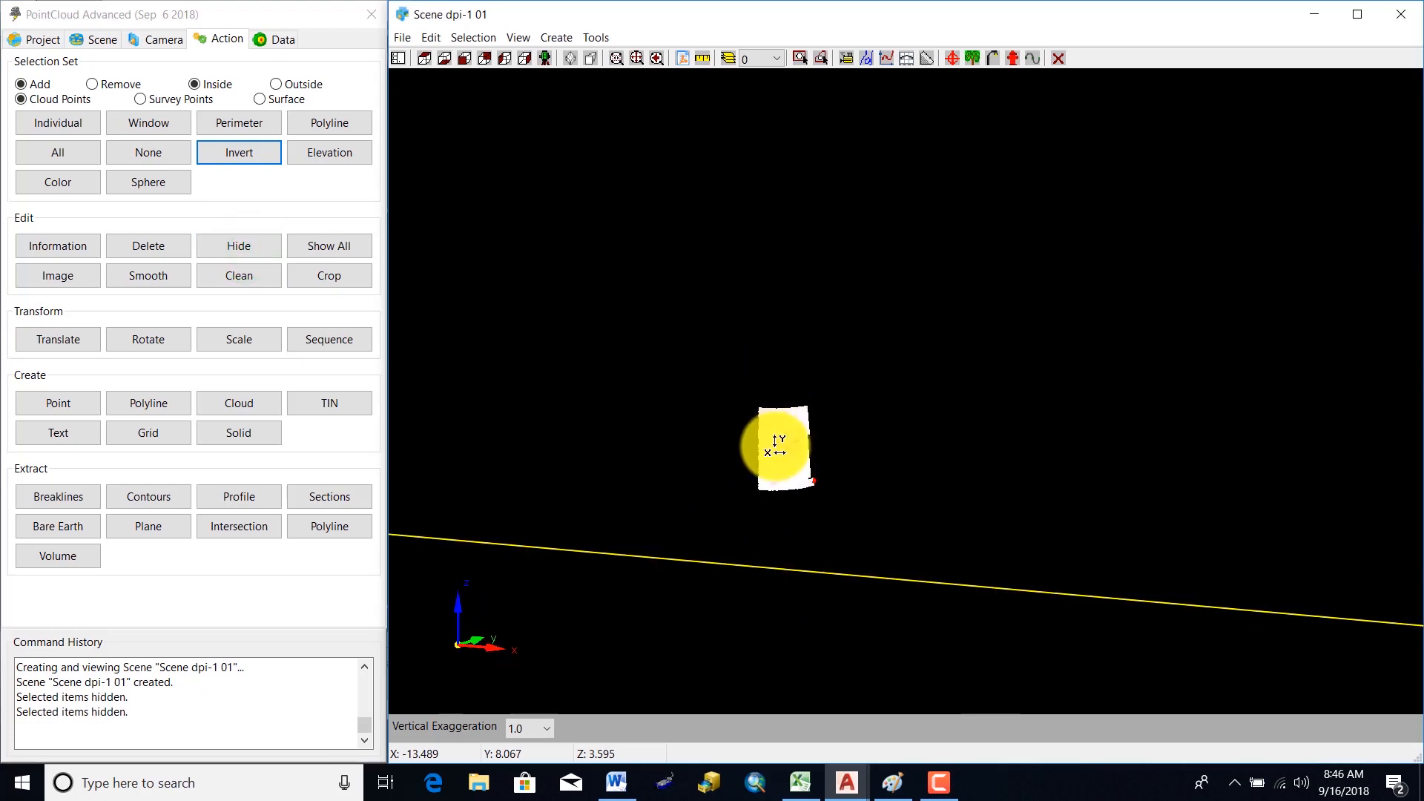
pyautogui.scroll(3, 771, 443)
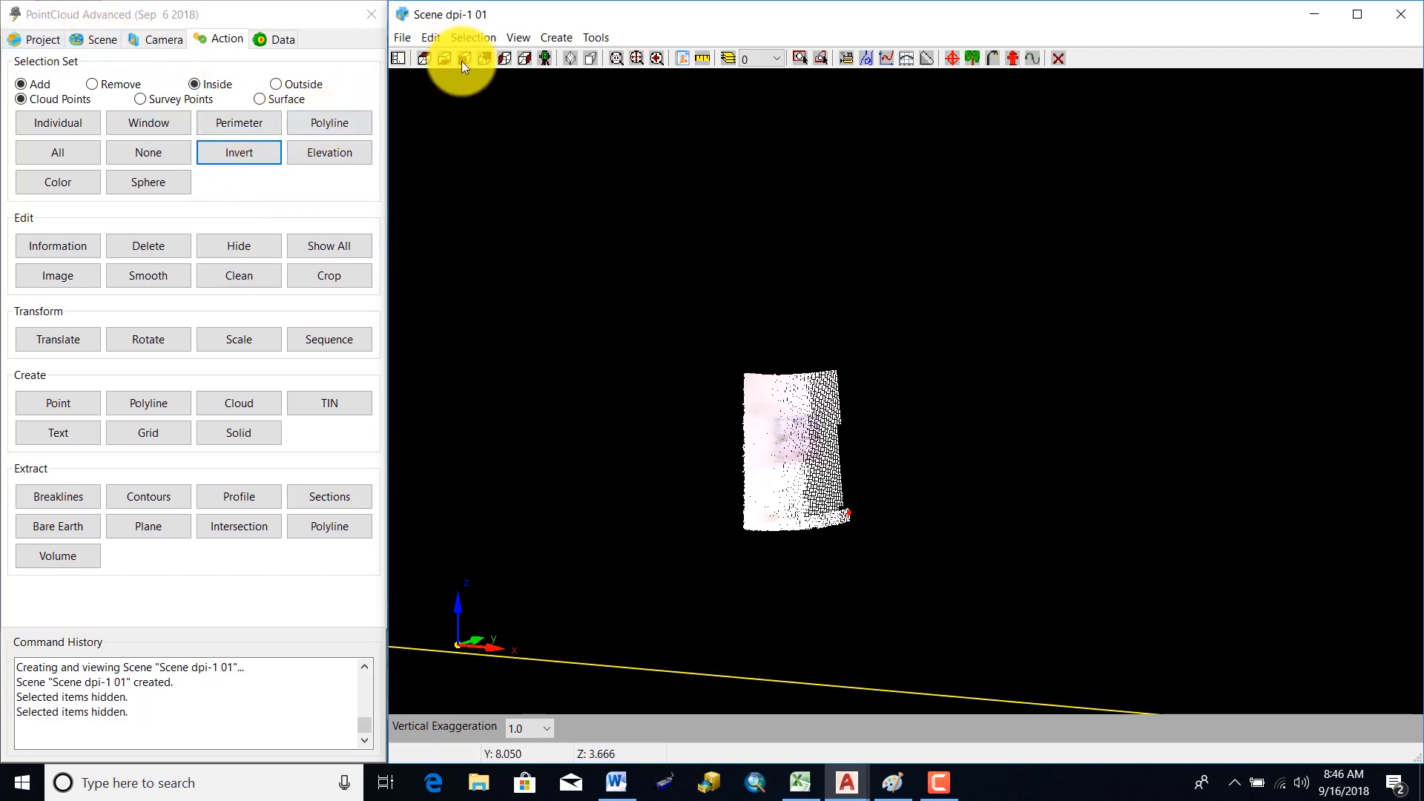
pyautogui.click(636, 59)
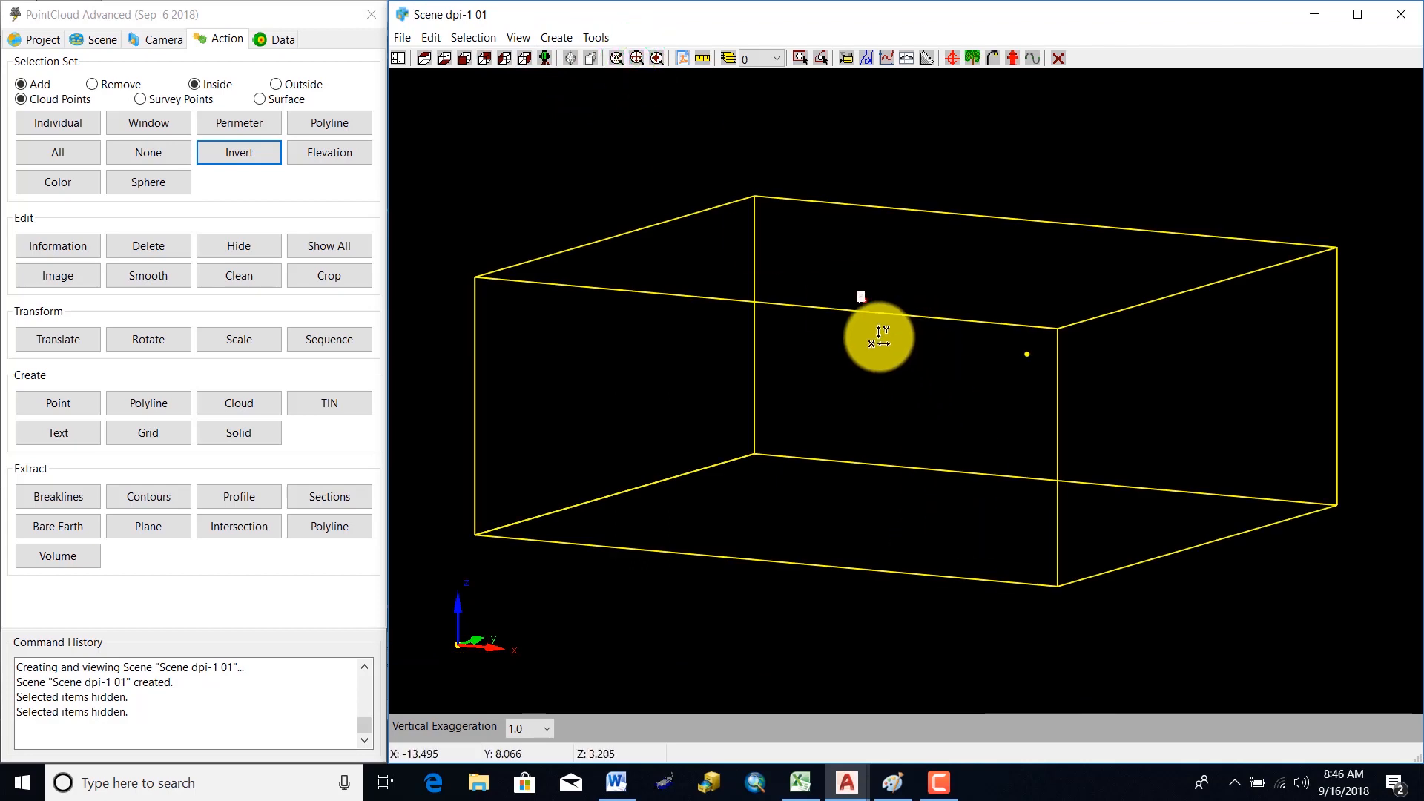
pyautogui.scroll(5, 879, 337)
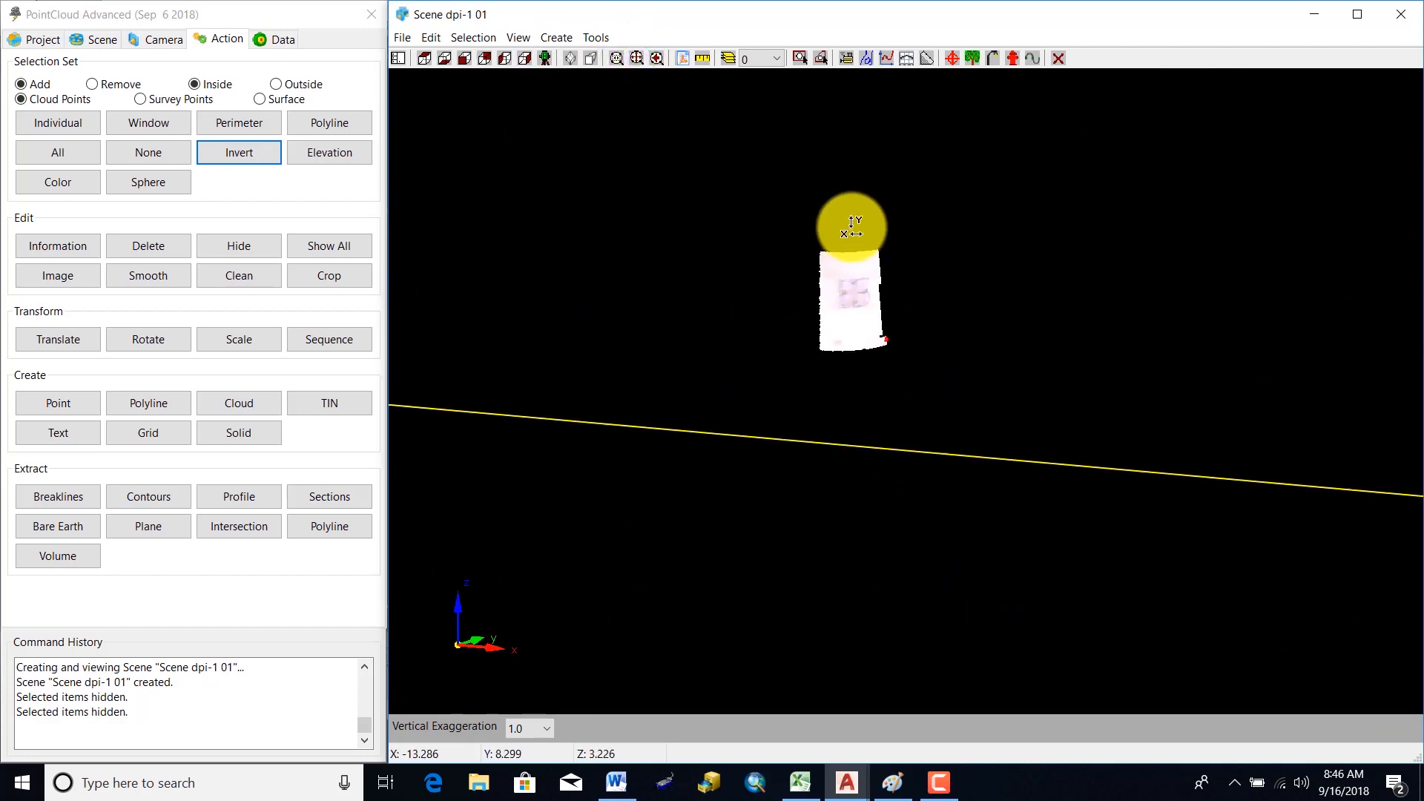
pyautogui.scroll(2, 851, 227)
pyautogui.scroll(-1, 914, 422)
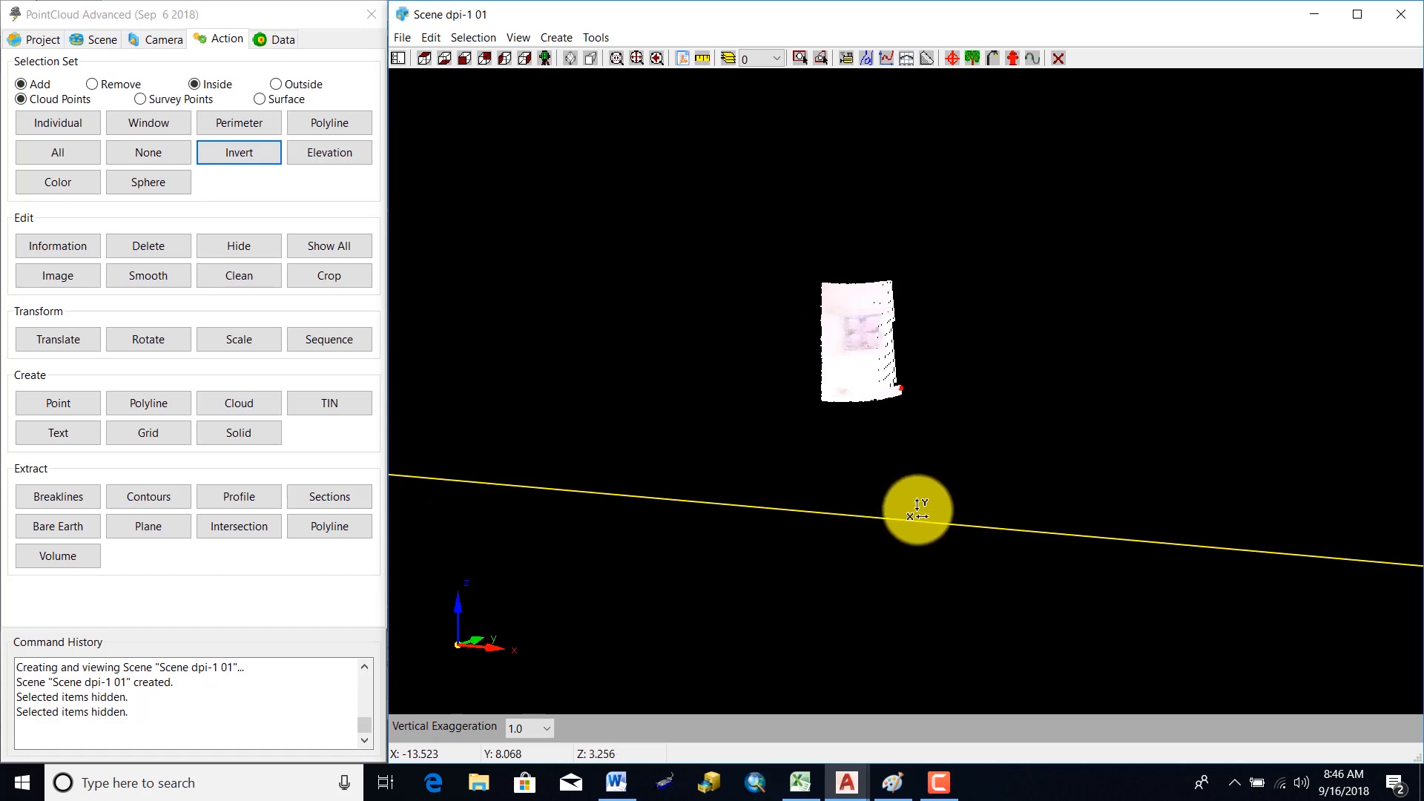
pyautogui.moveTo(917, 511); pyautogui.dragTo(917, 482)
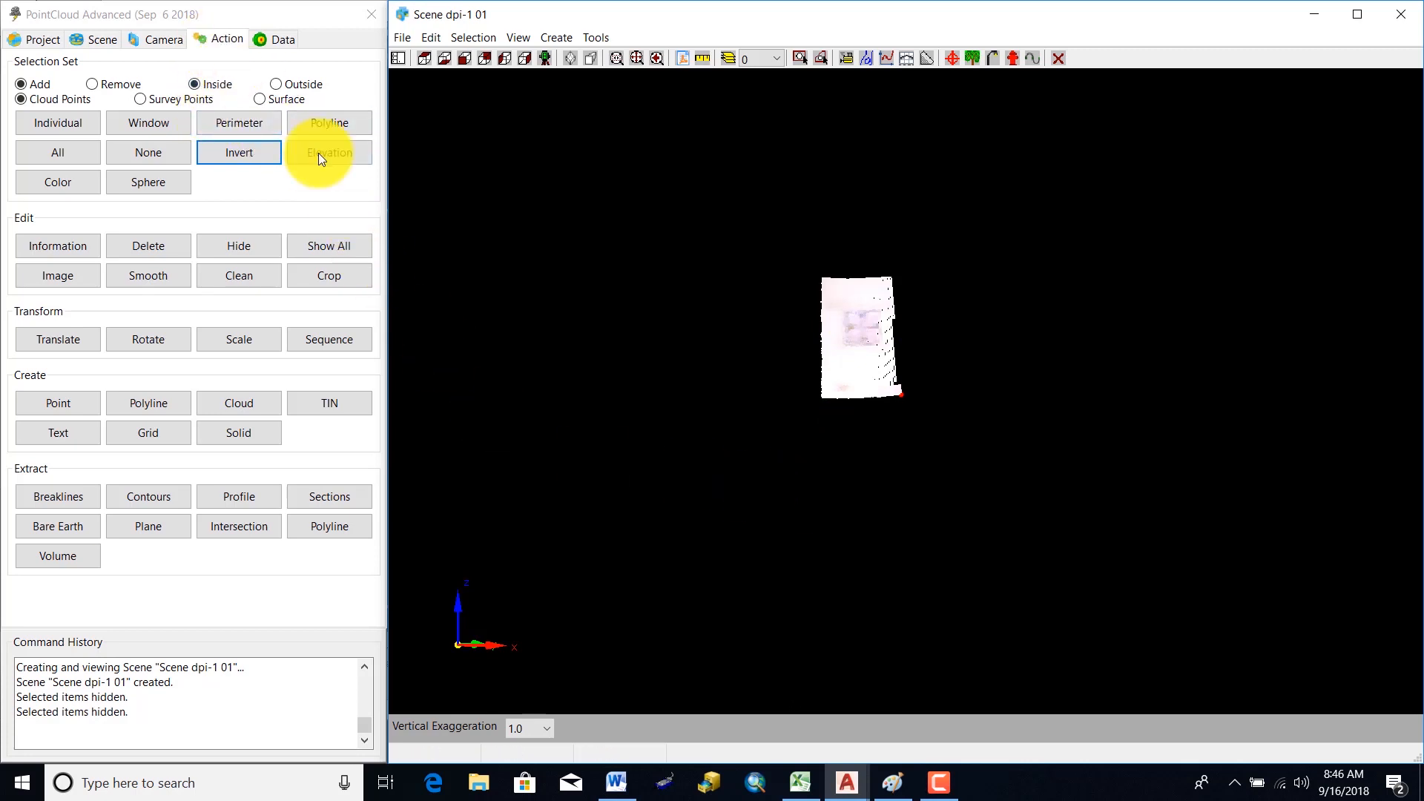
pyautogui.click(34, 402)
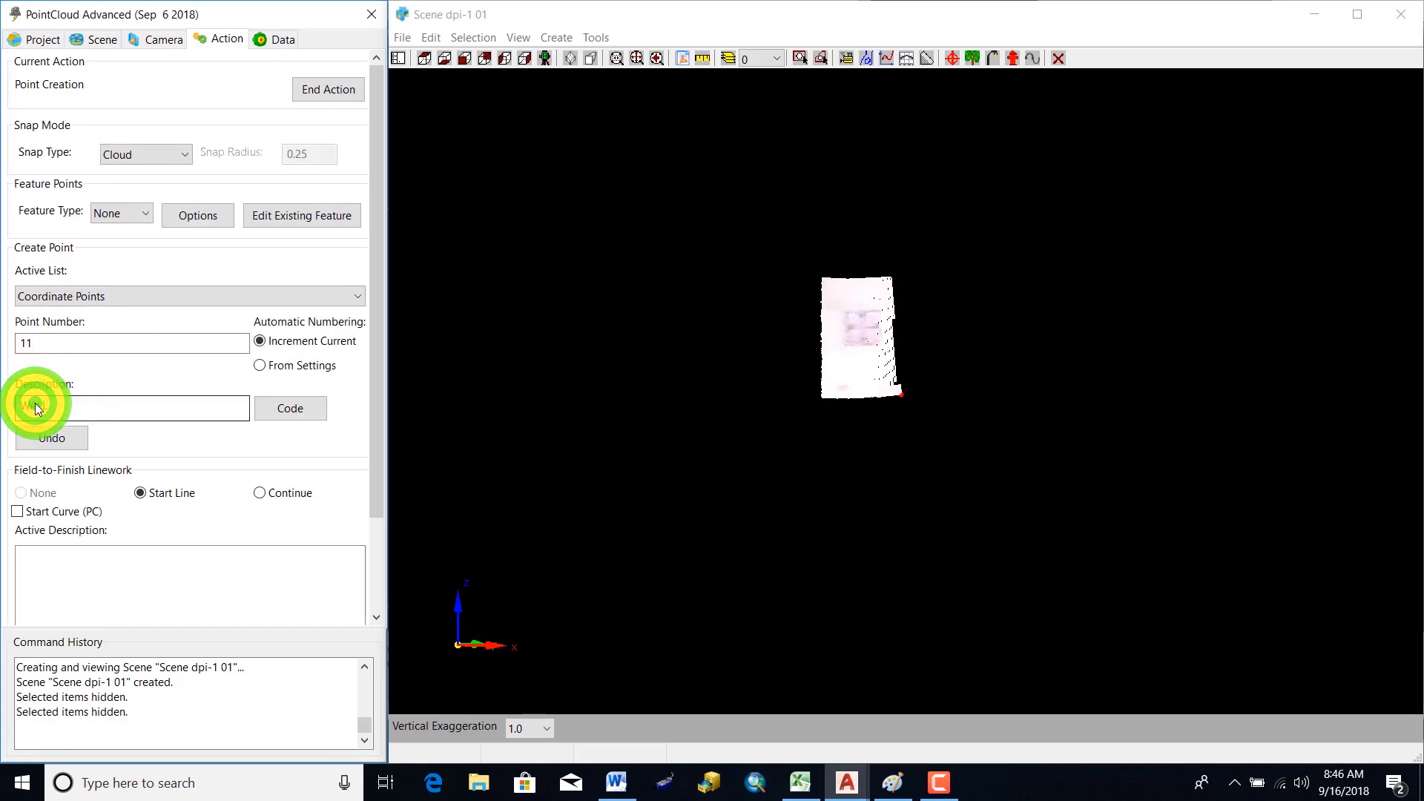
pyautogui.click(33, 345)
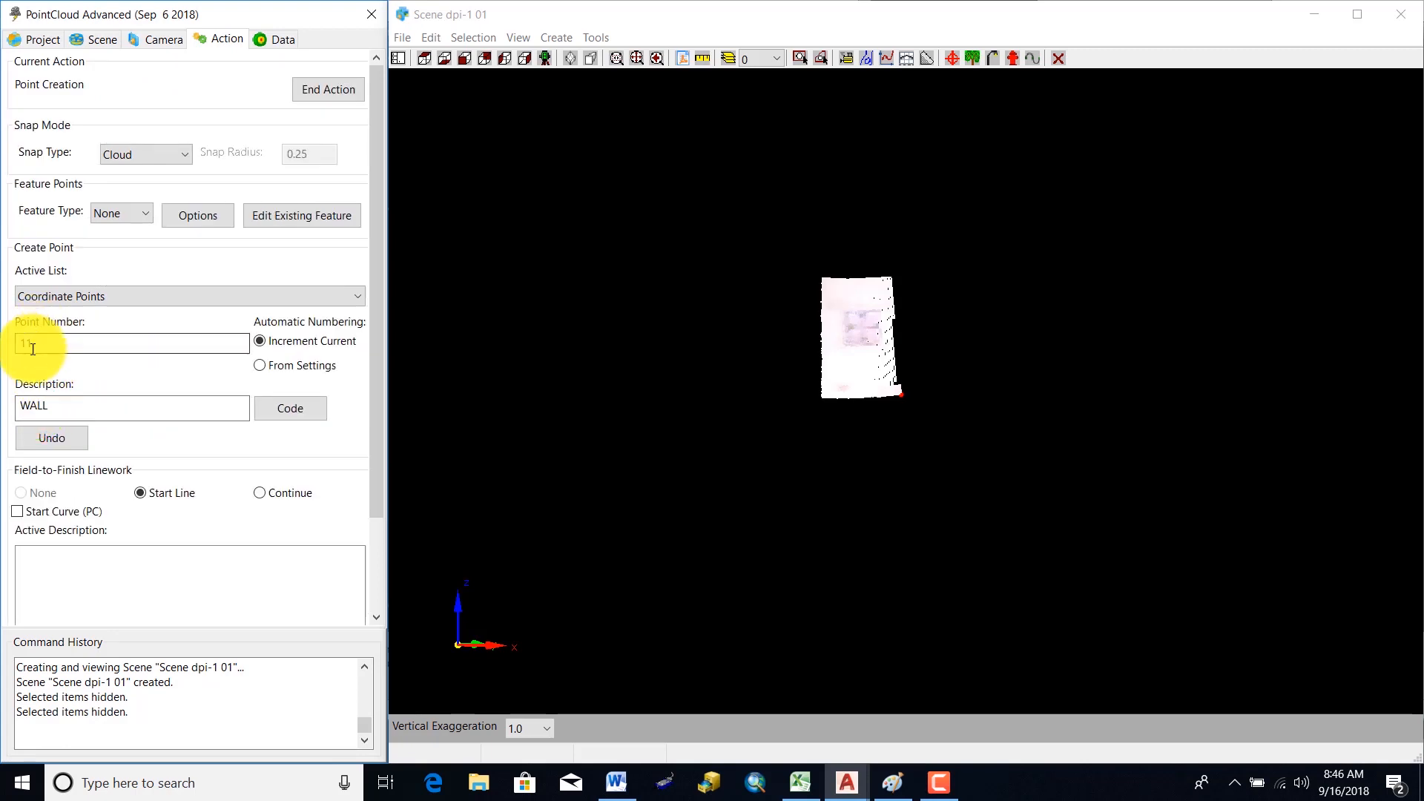
pyautogui.doubleClick(32, 345)
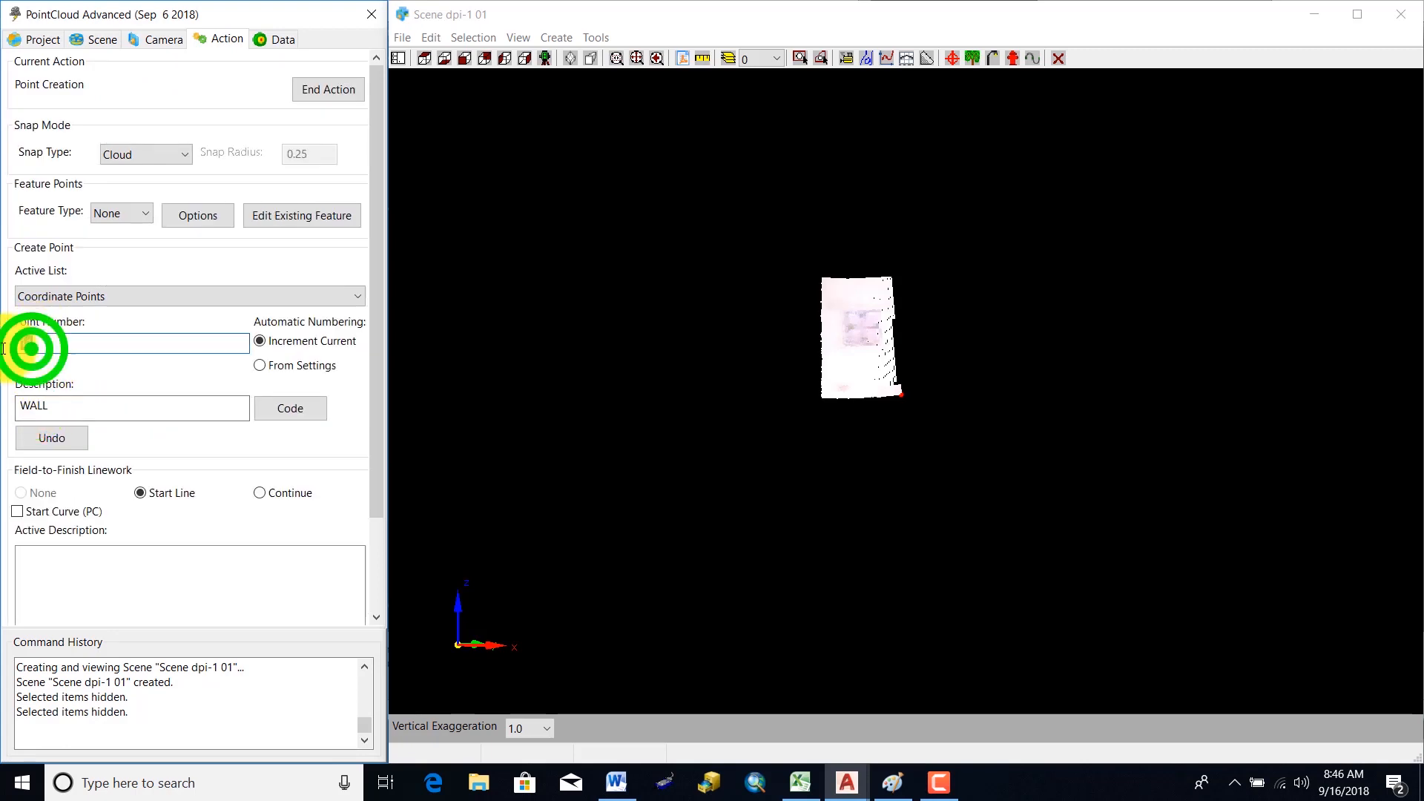
pyautogui.write('10')
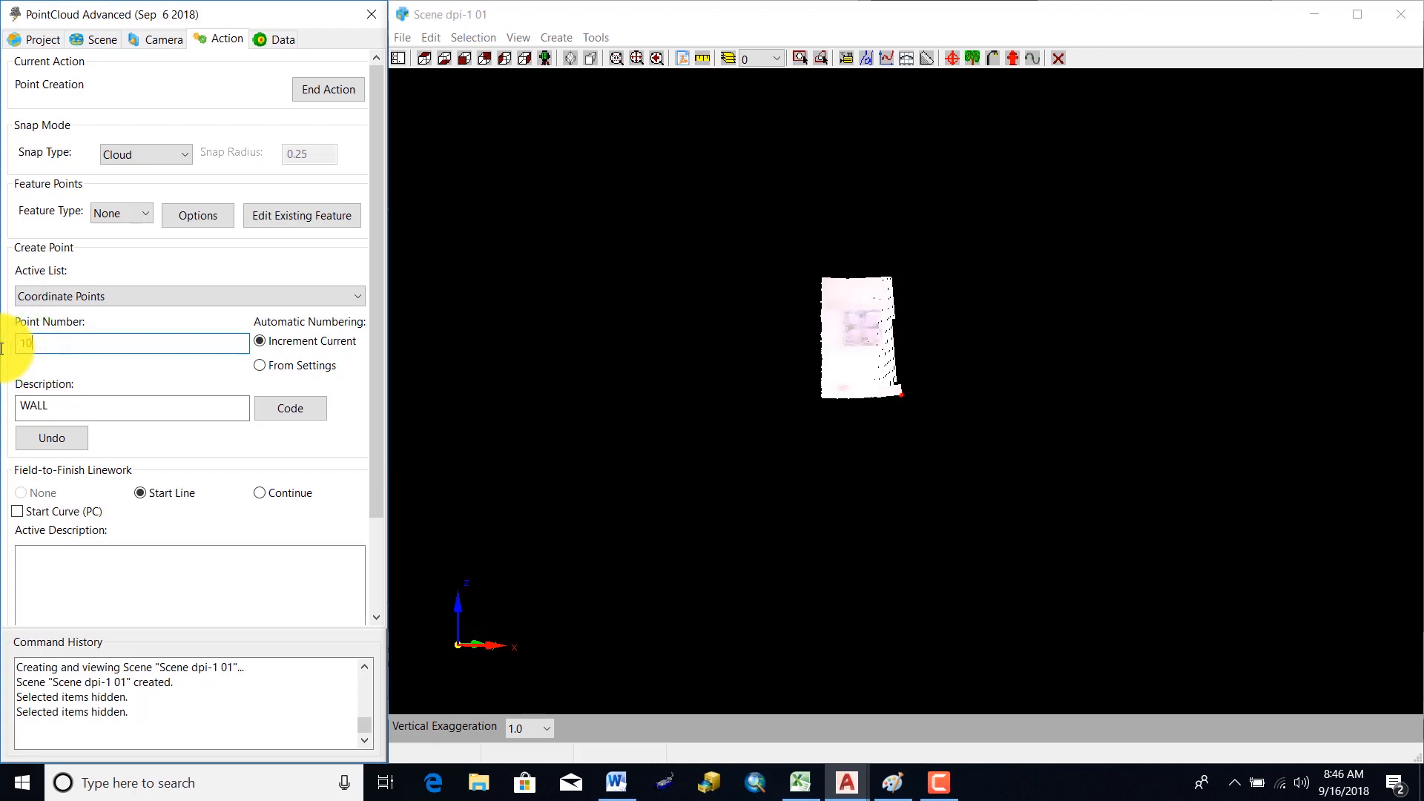
pyautogui.write('1')
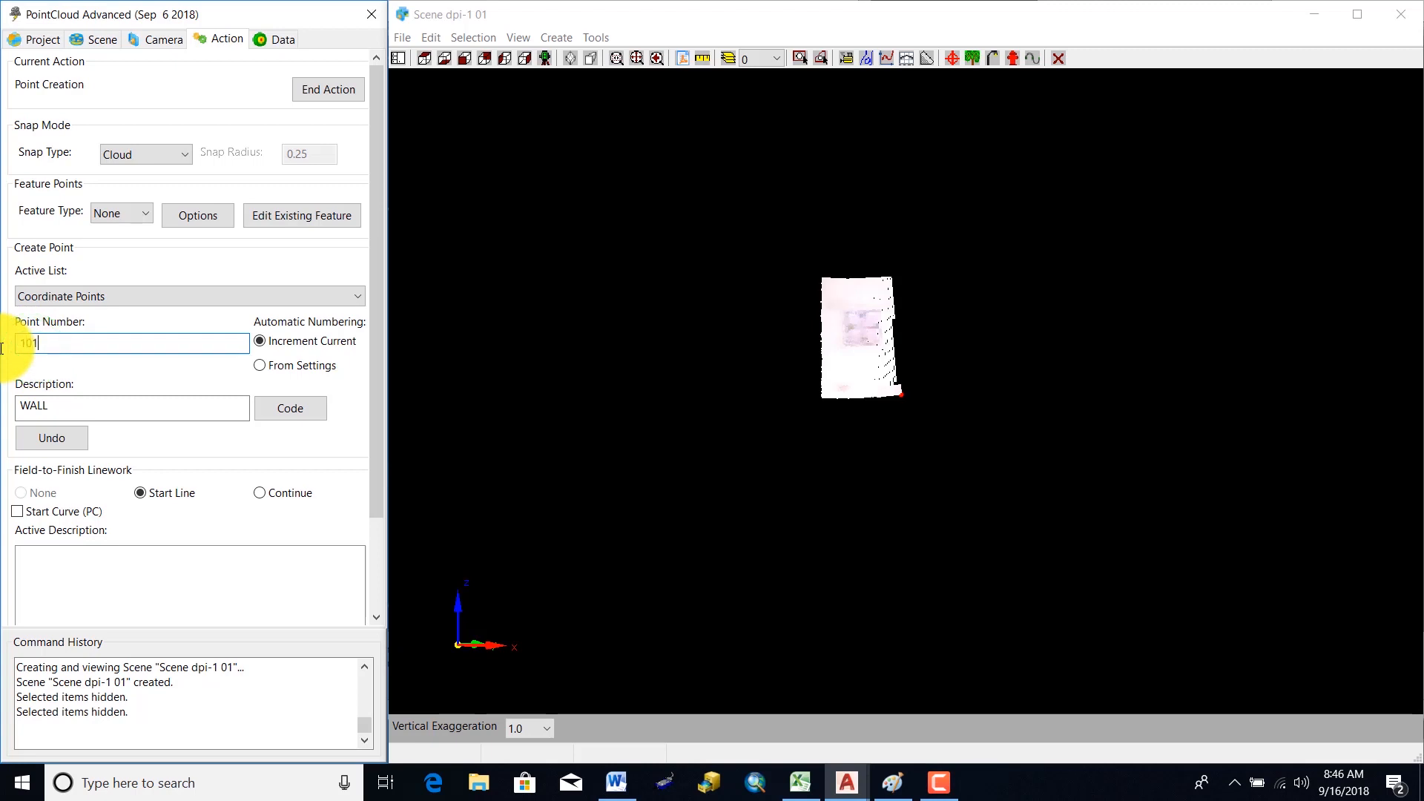
# - Set the point's description to the STK code from the CONTROL category of the code table
pyautogui.click(286, 410)
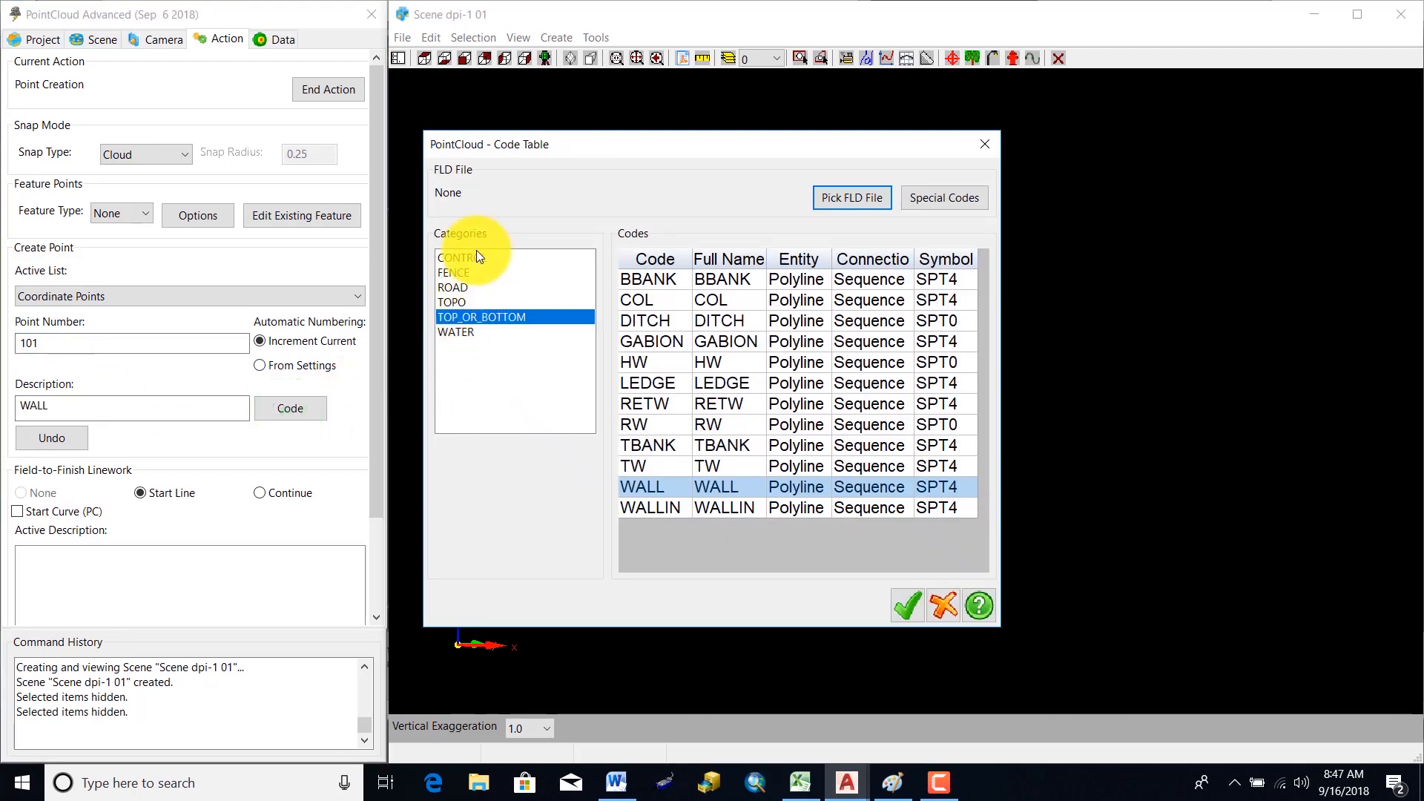
pyautogui.click(472, 258)
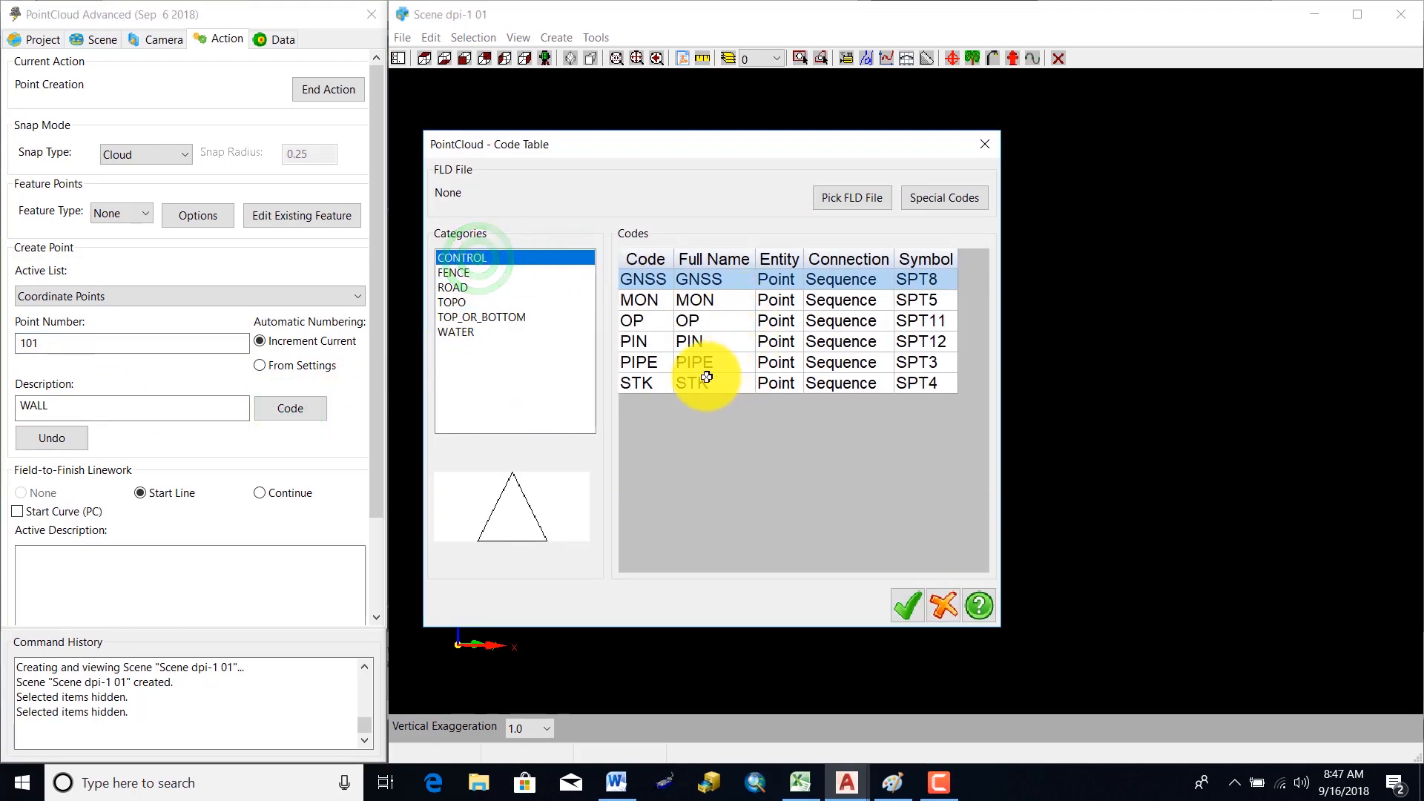
pyautogui.click(646, 386)
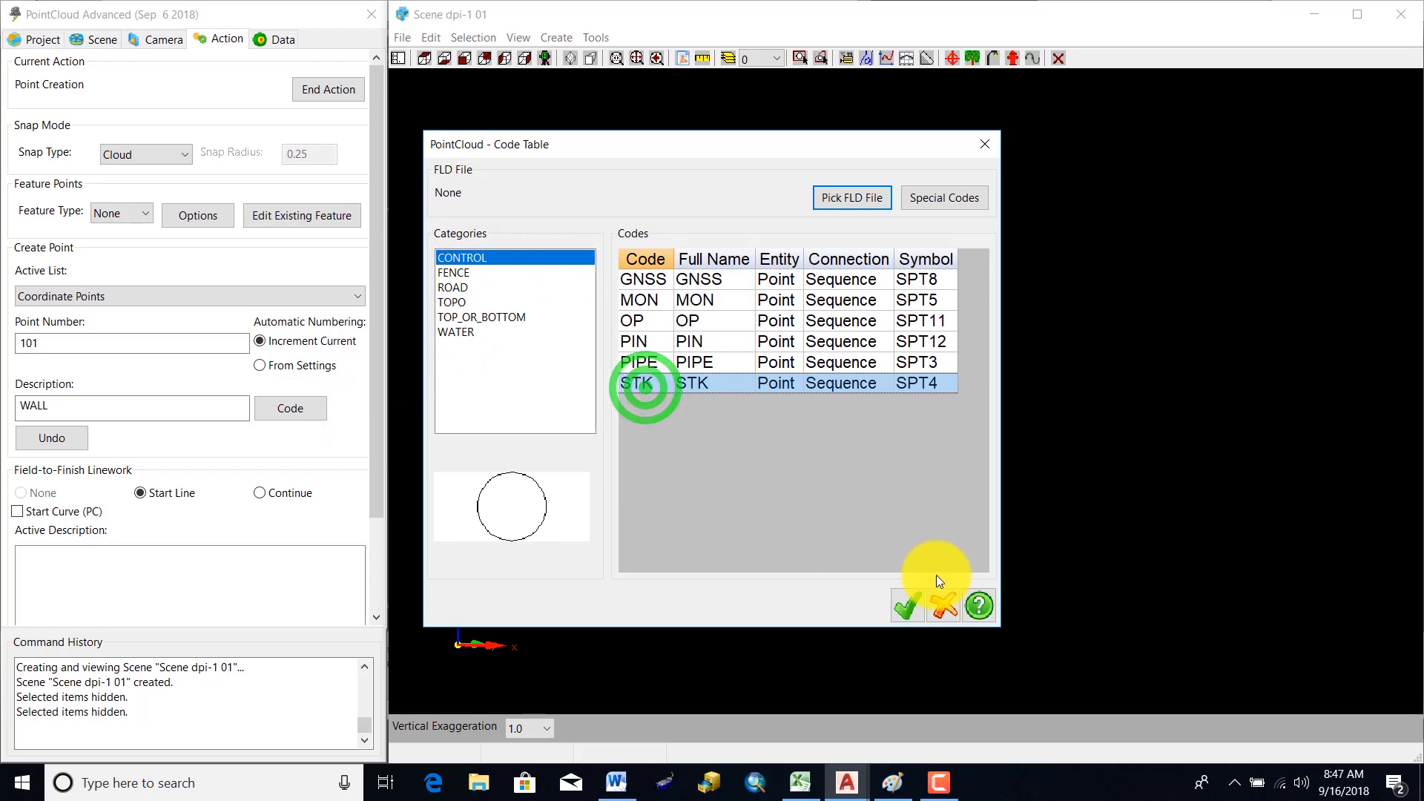
pyautogui.click(898, 604)
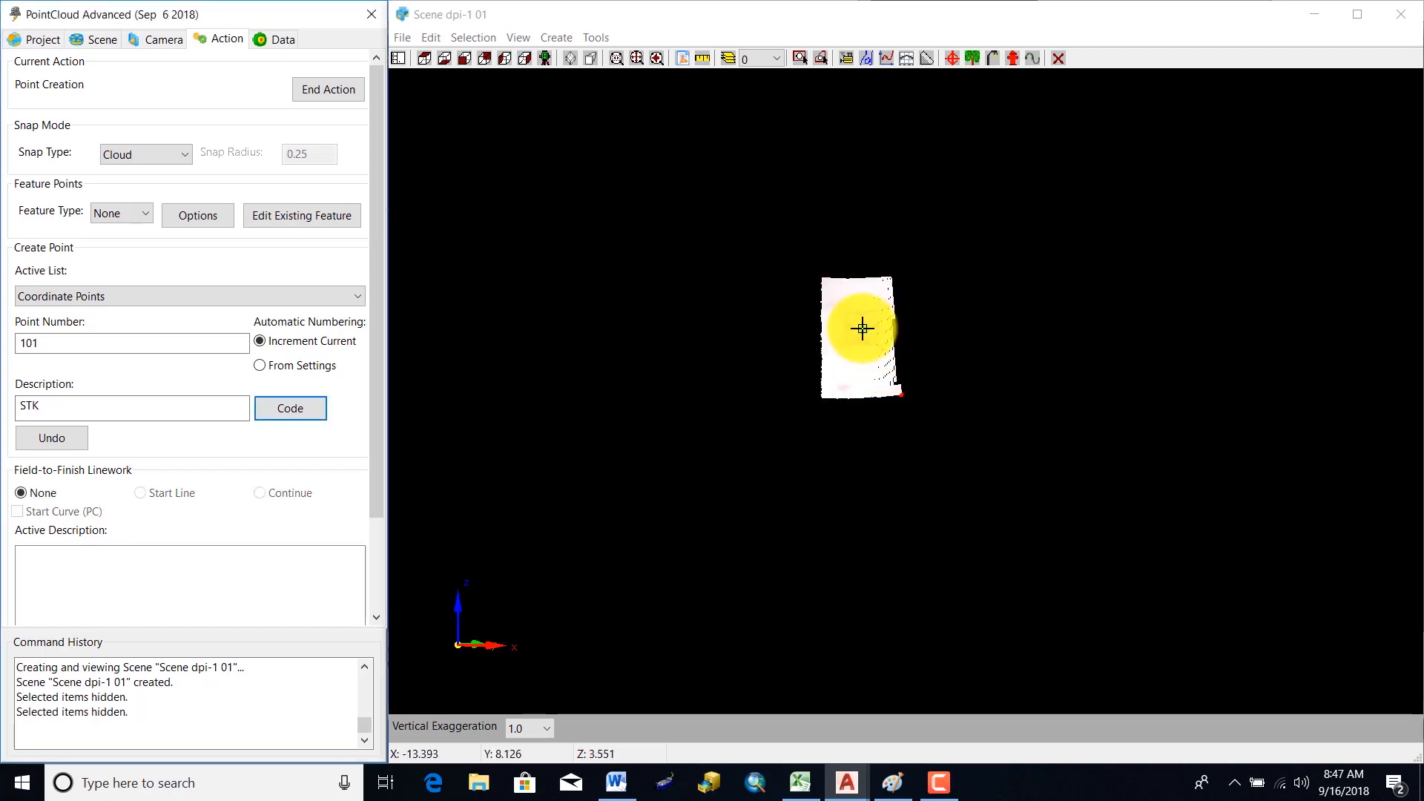
# - Place point 101 on the center of the scanned target and check its position up close
pyautogui.click(862, 327)
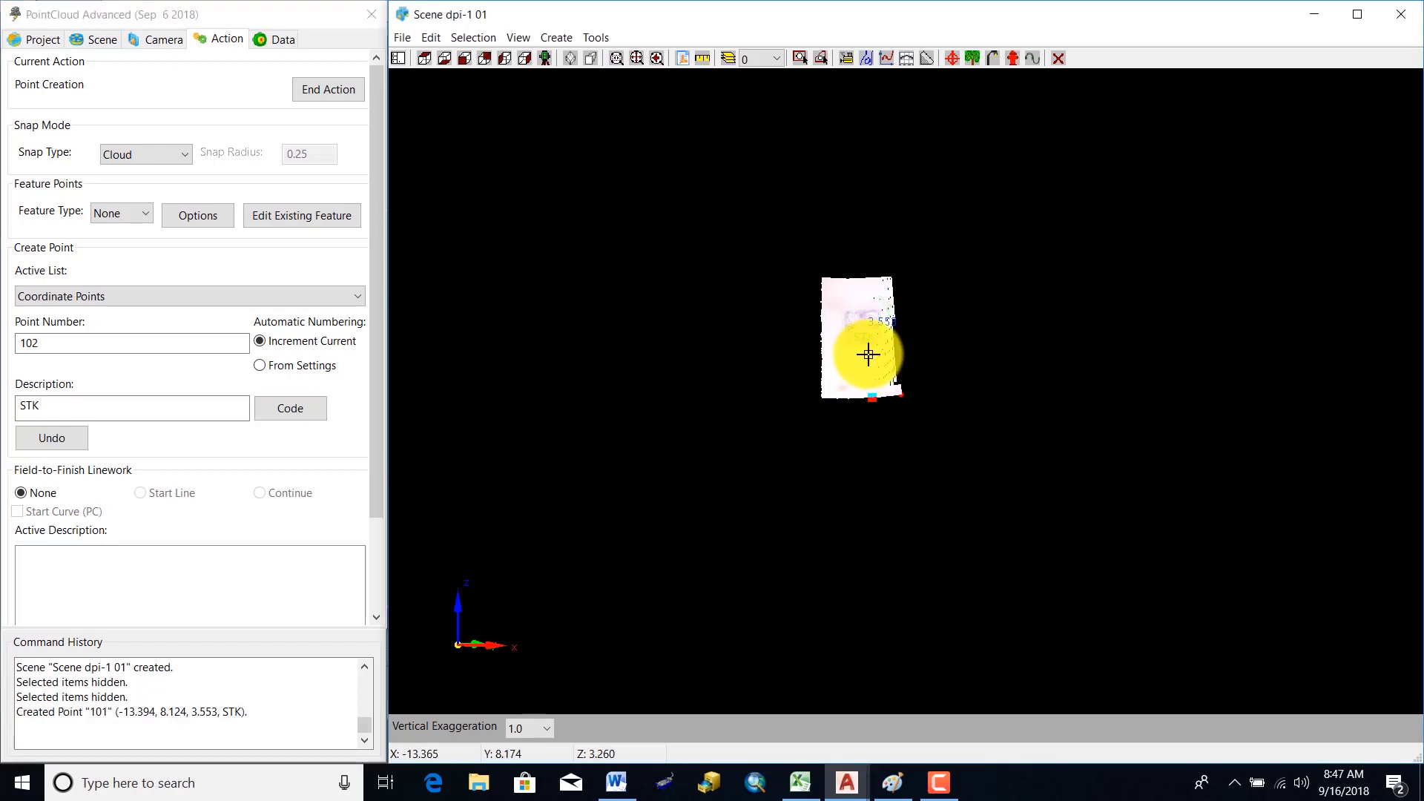
pyautogui.scroll(1, 868, 334)
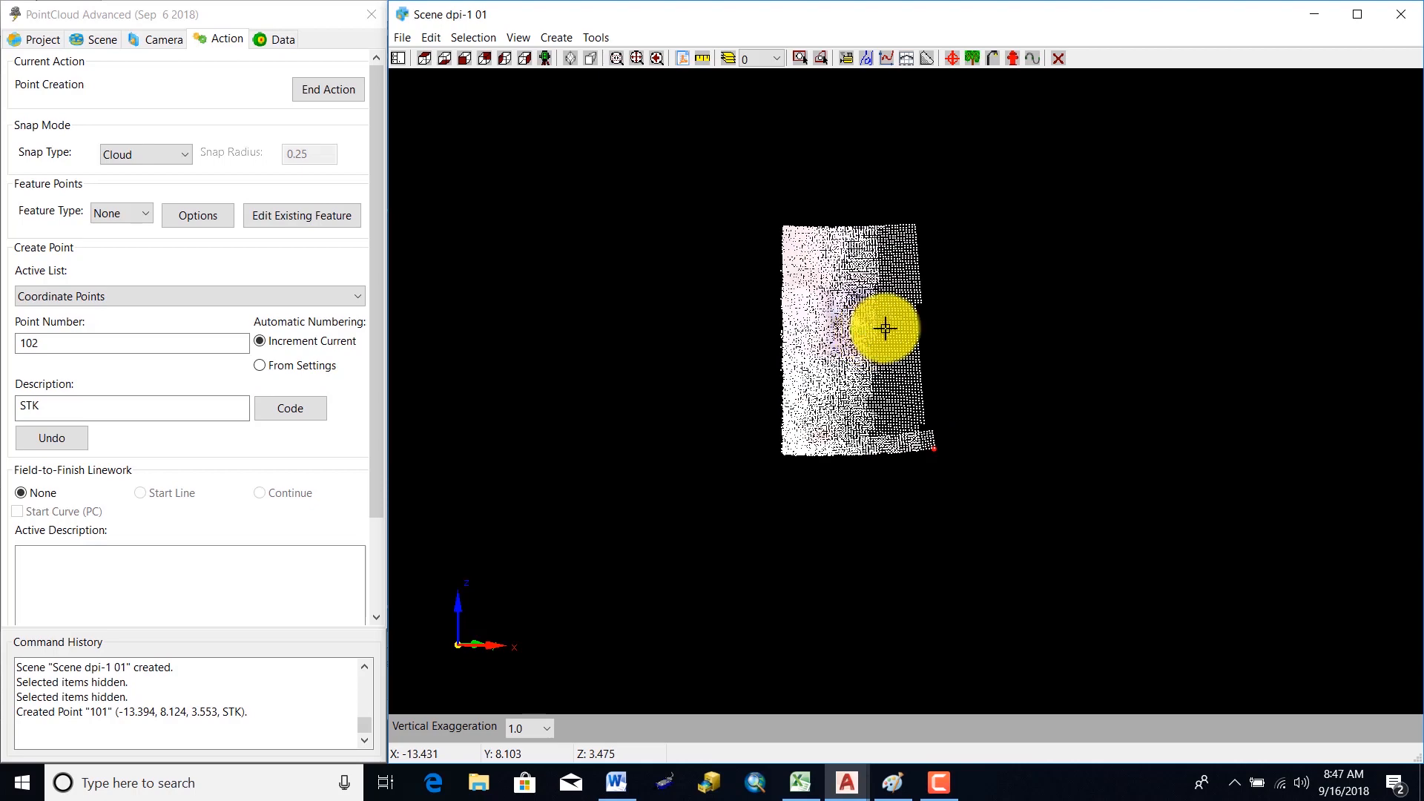
pyautogui.scroll(1, 881, 327)
pyautogui.scroll(-1, 854, 431)
pyautogui.scroll(-2, 851, 432)
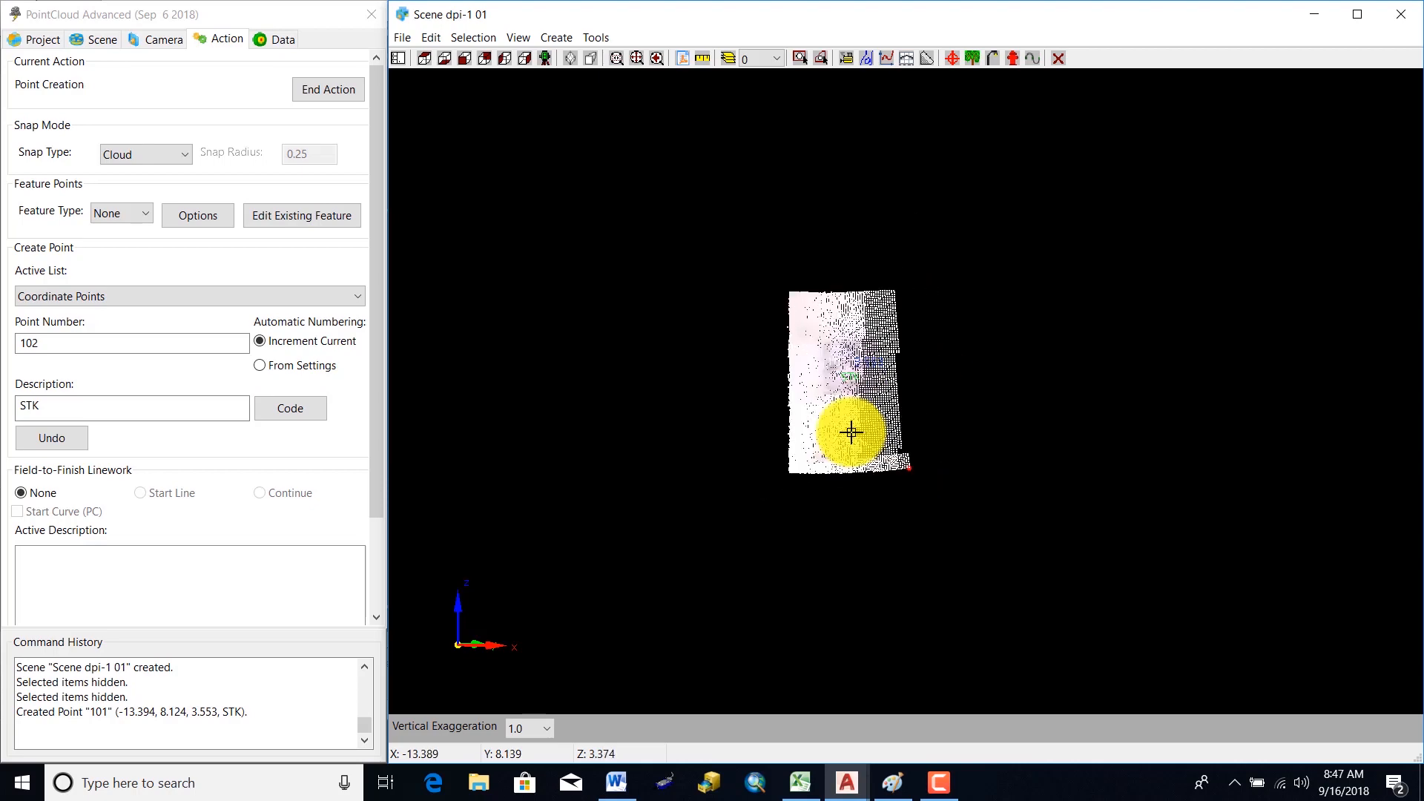
pyautogui.moveTo(954, 423); pyautogui.dragTo(906, 387, button='middle')
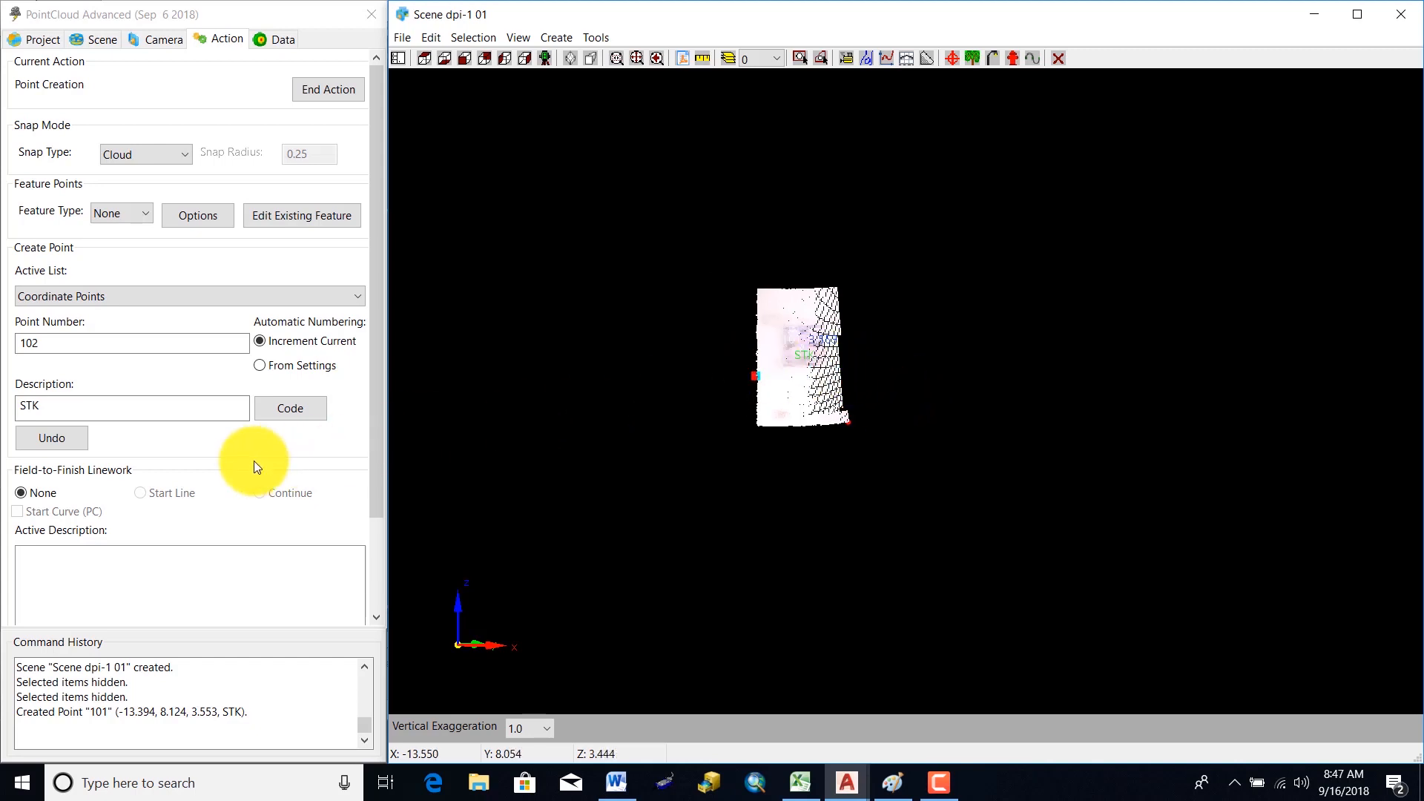
# - Recreate point 101 on the target's center with Replace duplicates, check its placement and end the point creation
pyautogui.click(59, 346)
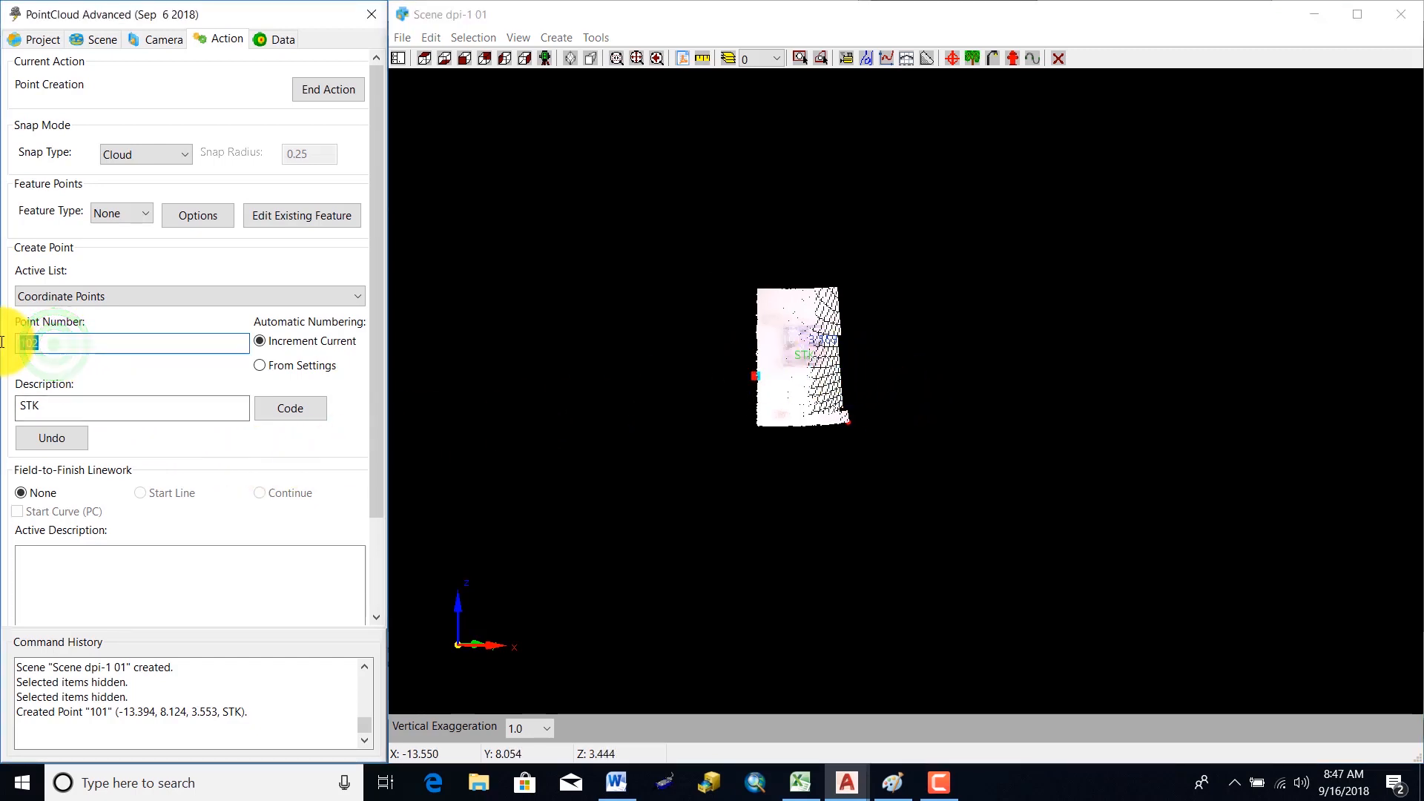
pyautogui.press('BackSpace')
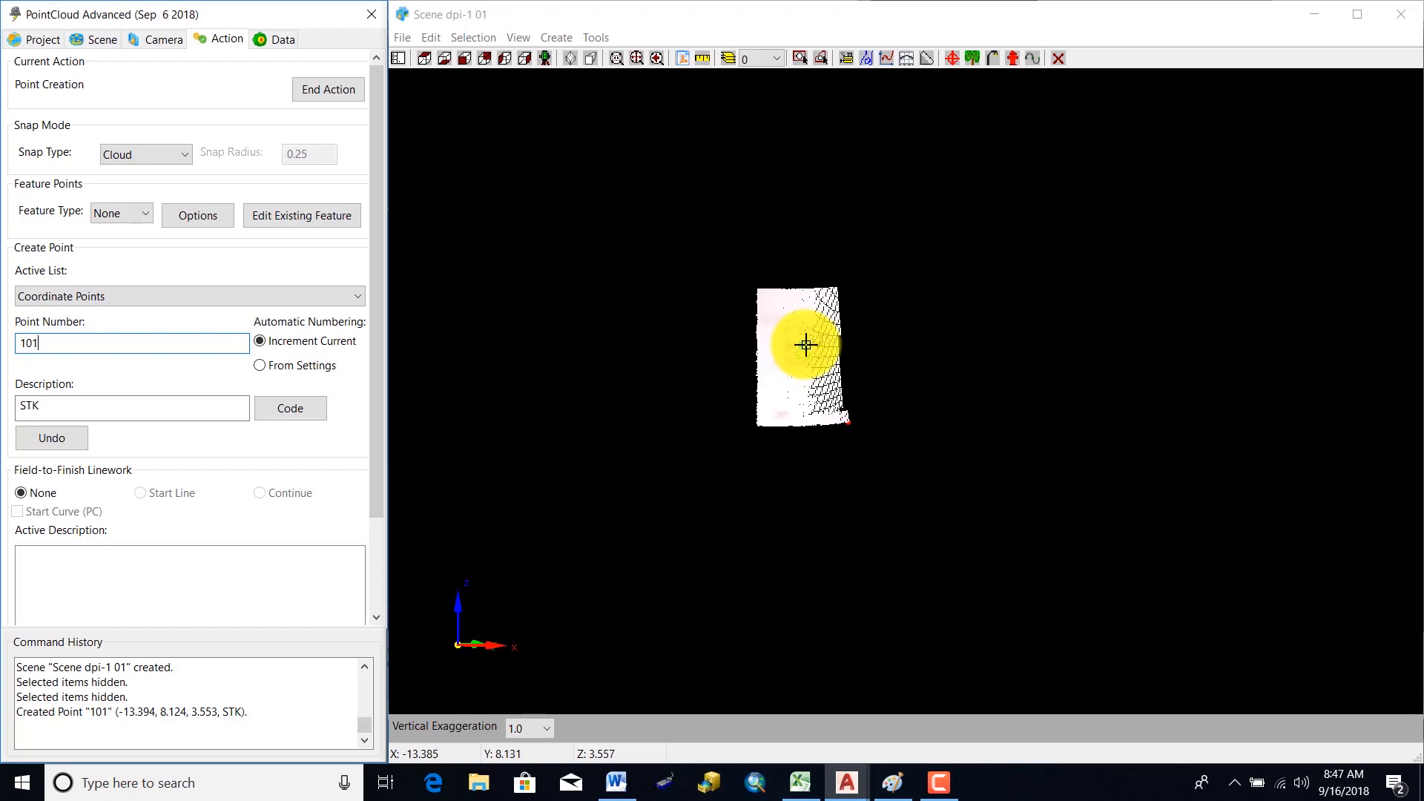
pyautogui.click(806, 344)
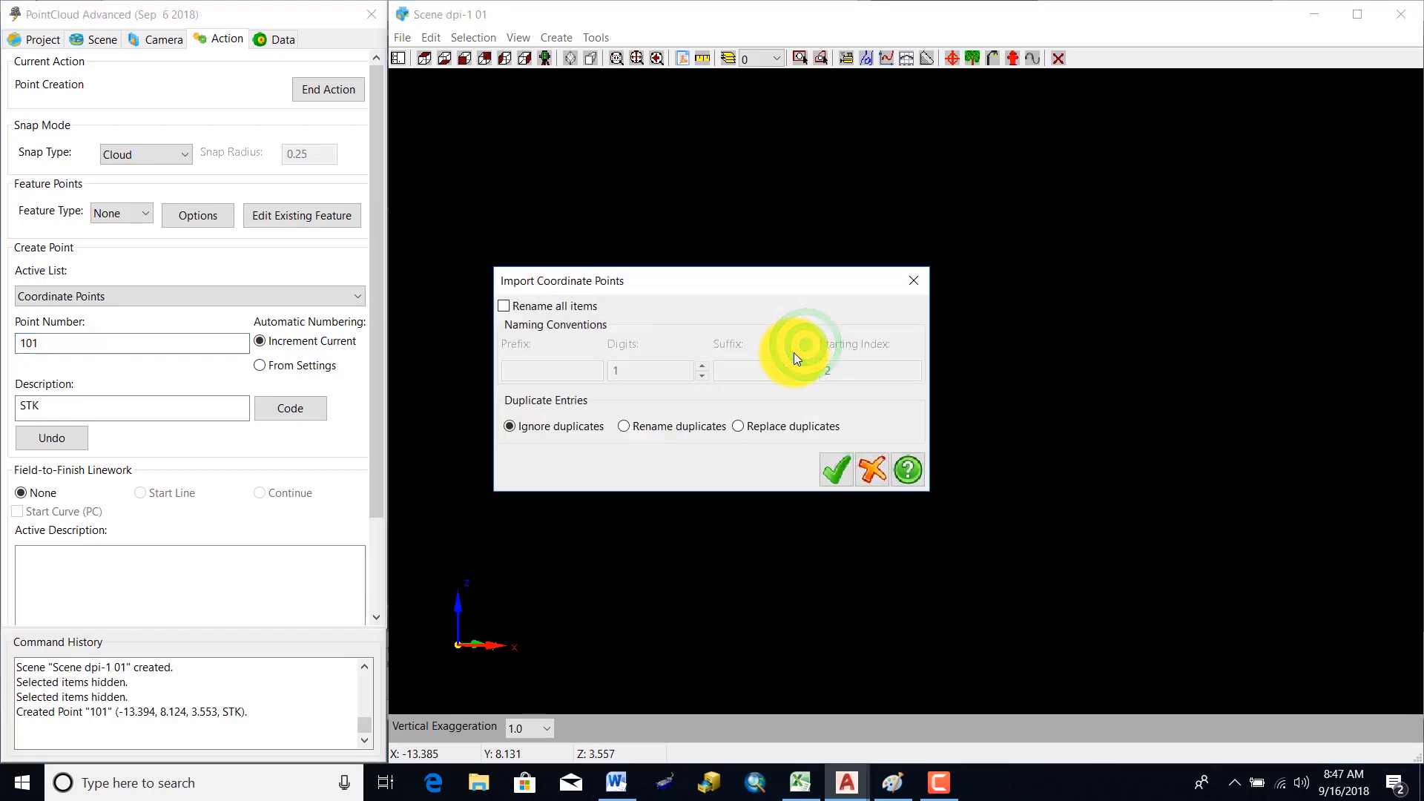
pyautogui.click(738, 427)
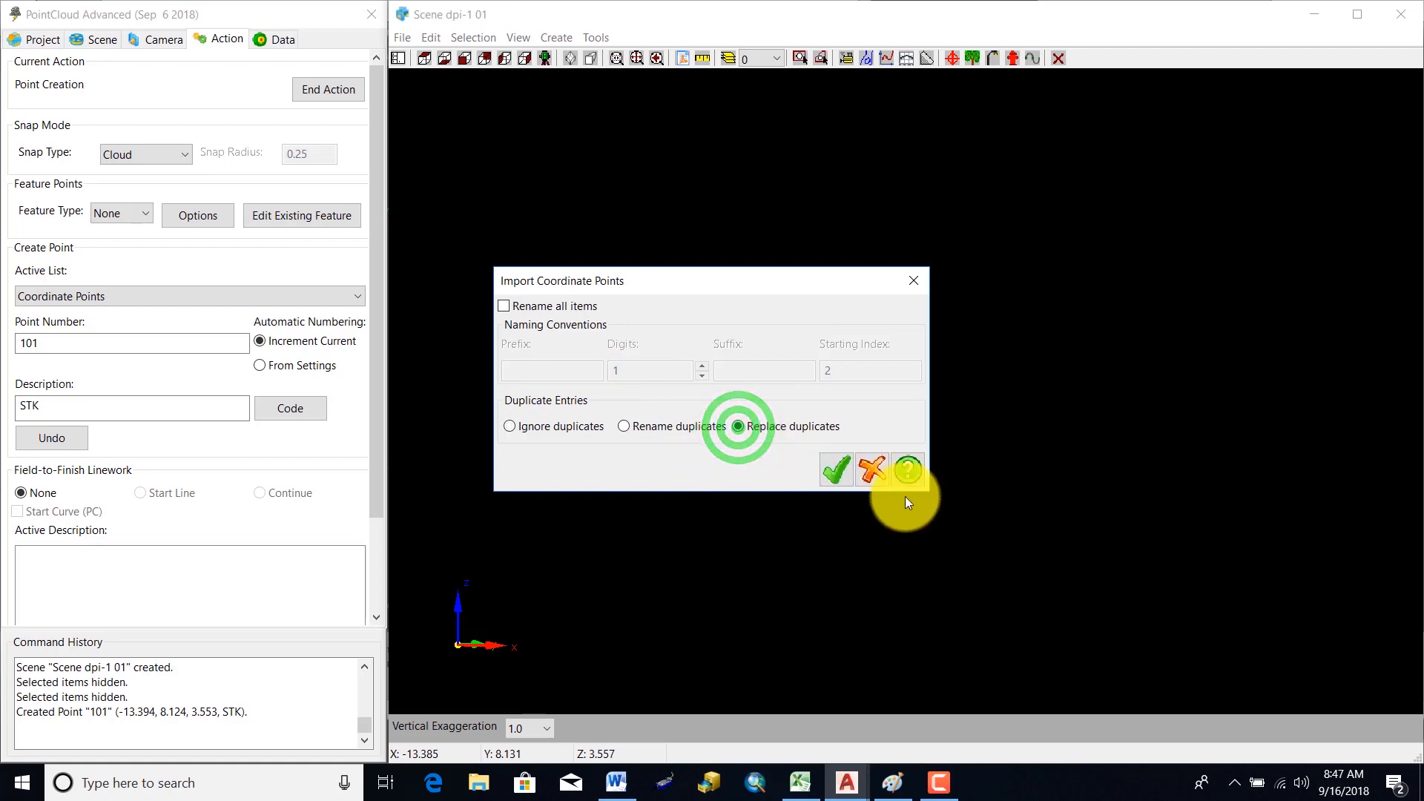
pyautogui.click(840, 469)
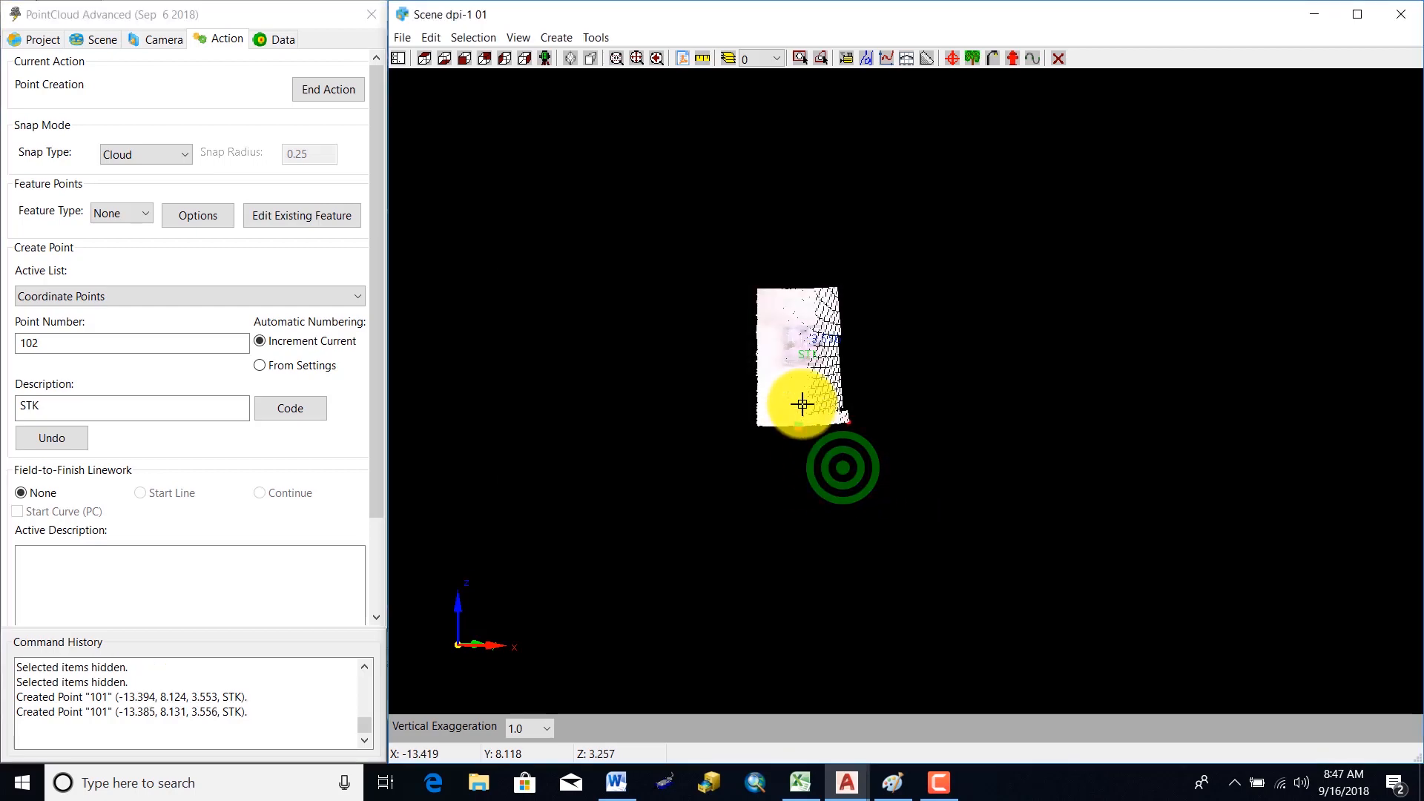
pyautogui.scroll(2, 801, 348)
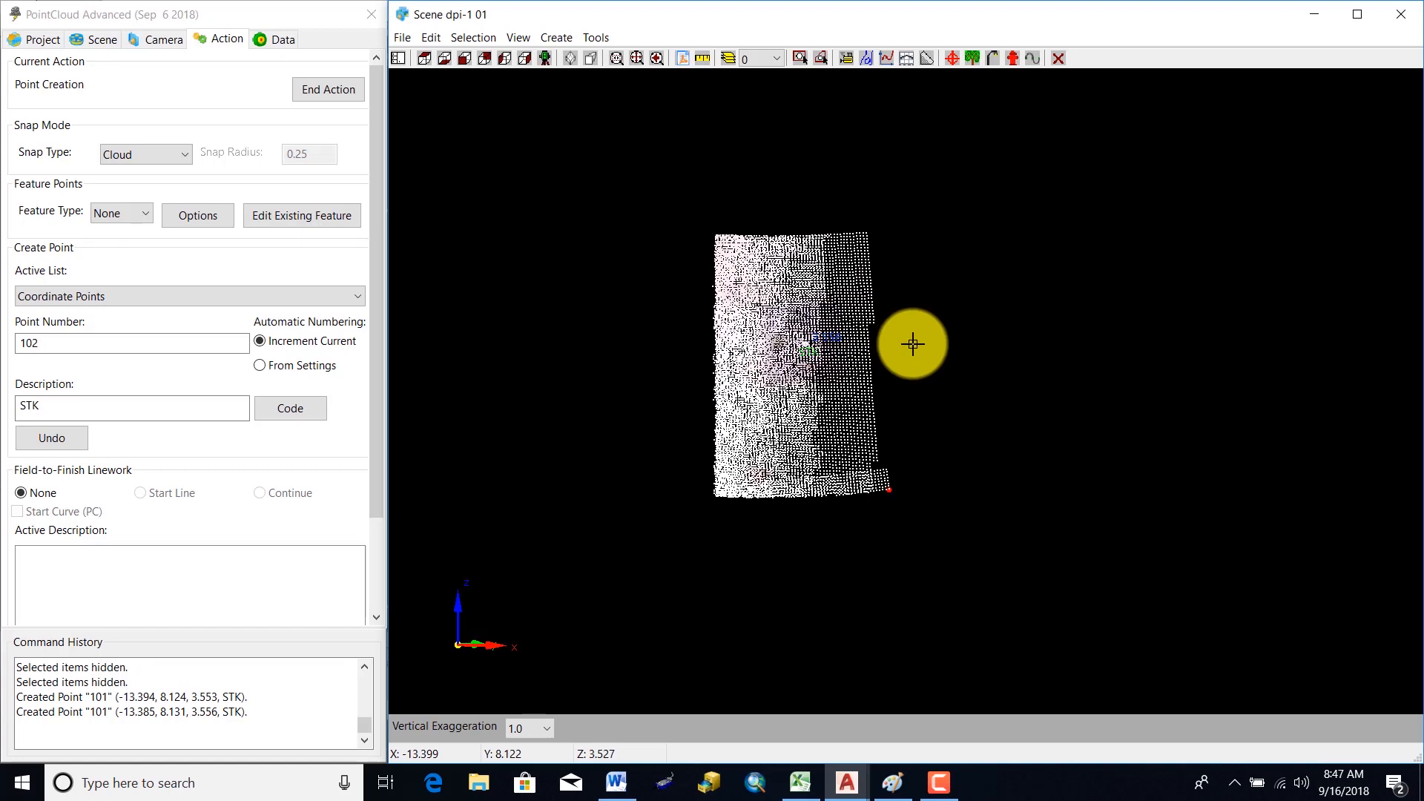
pyautogui.scroll(-3, 912, 343)
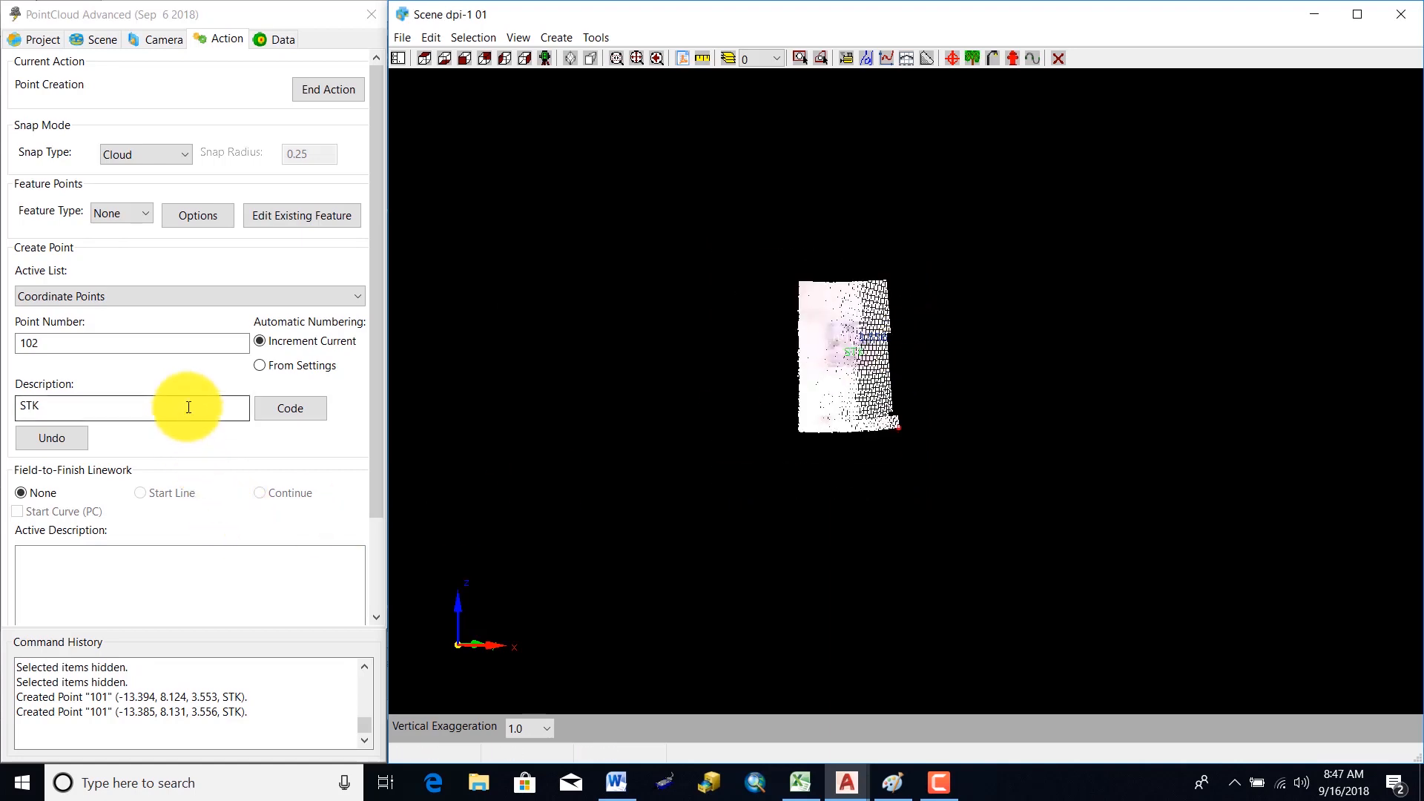
pyautogui.click(319, 91)
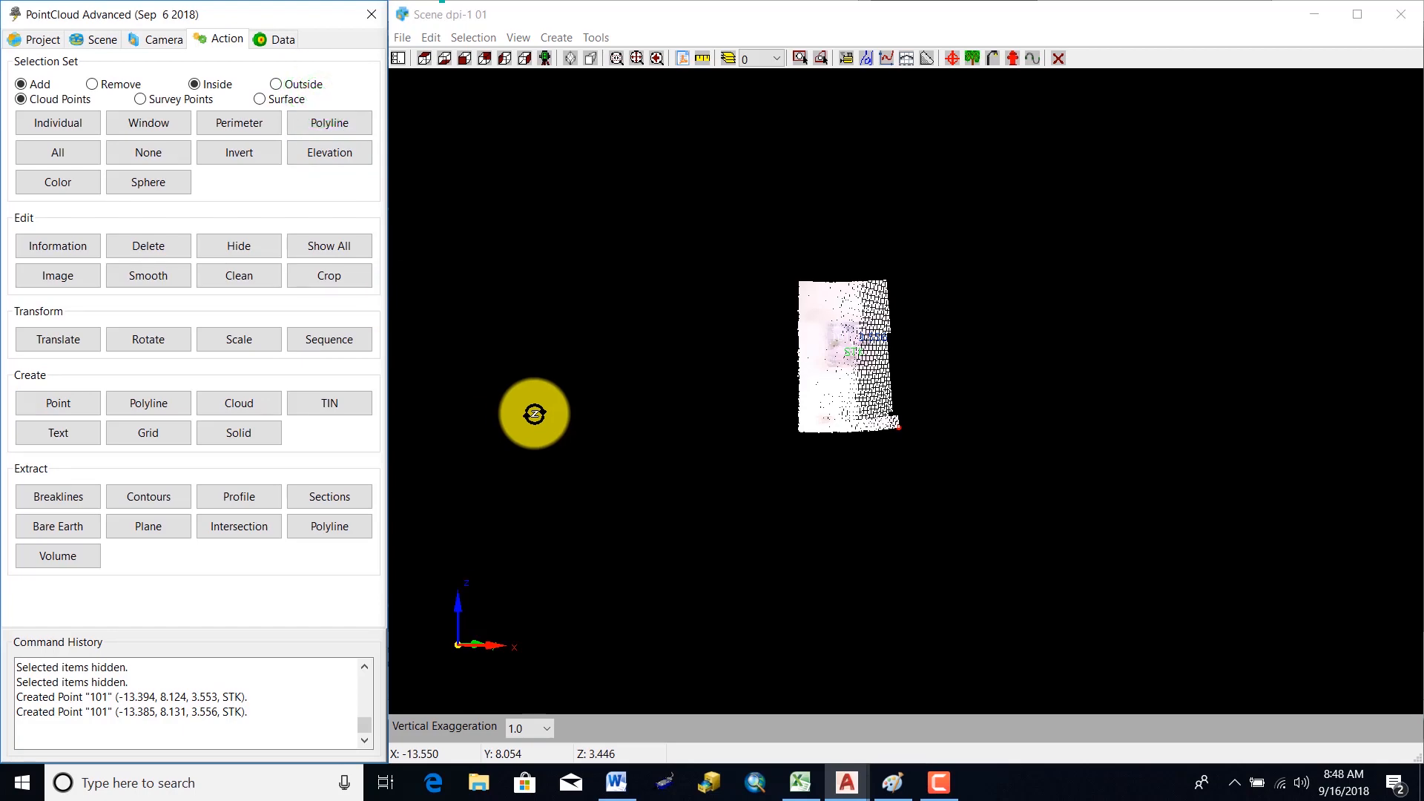
# - Show all hidden points of the scan around point 101
pyautogui.click(317, 247)
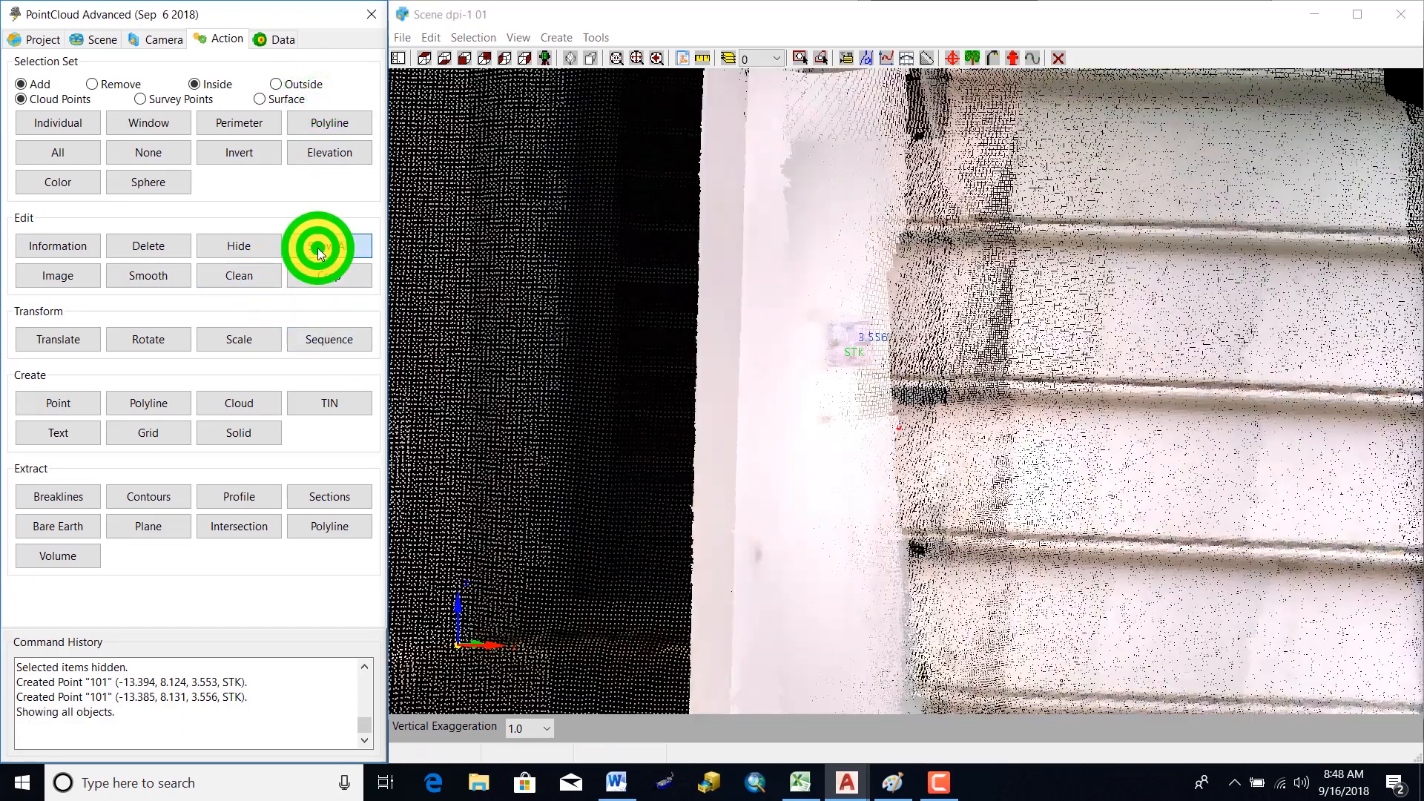
pyautogui.scroll(-4, 757, 387)
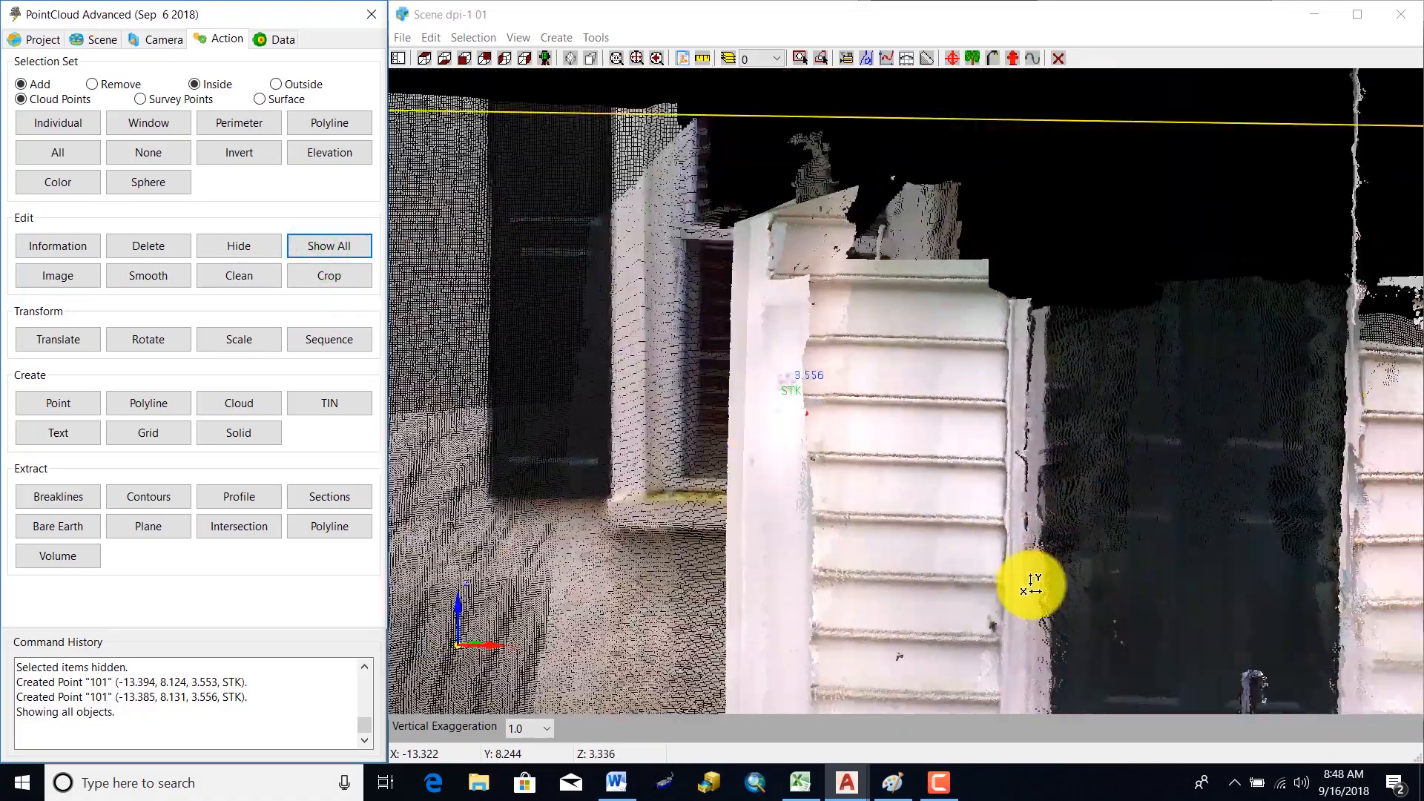
pyautogui.scroll(-1, 1030, 584)
# - Examine the white target on the stone retaining wall beside the steps from several angles and distances
pyautogui.moveTo(1024, 577); pyautogui.dragTo(626, 175, button='middle')
pyautogui.scroll(5, 1090, 378)
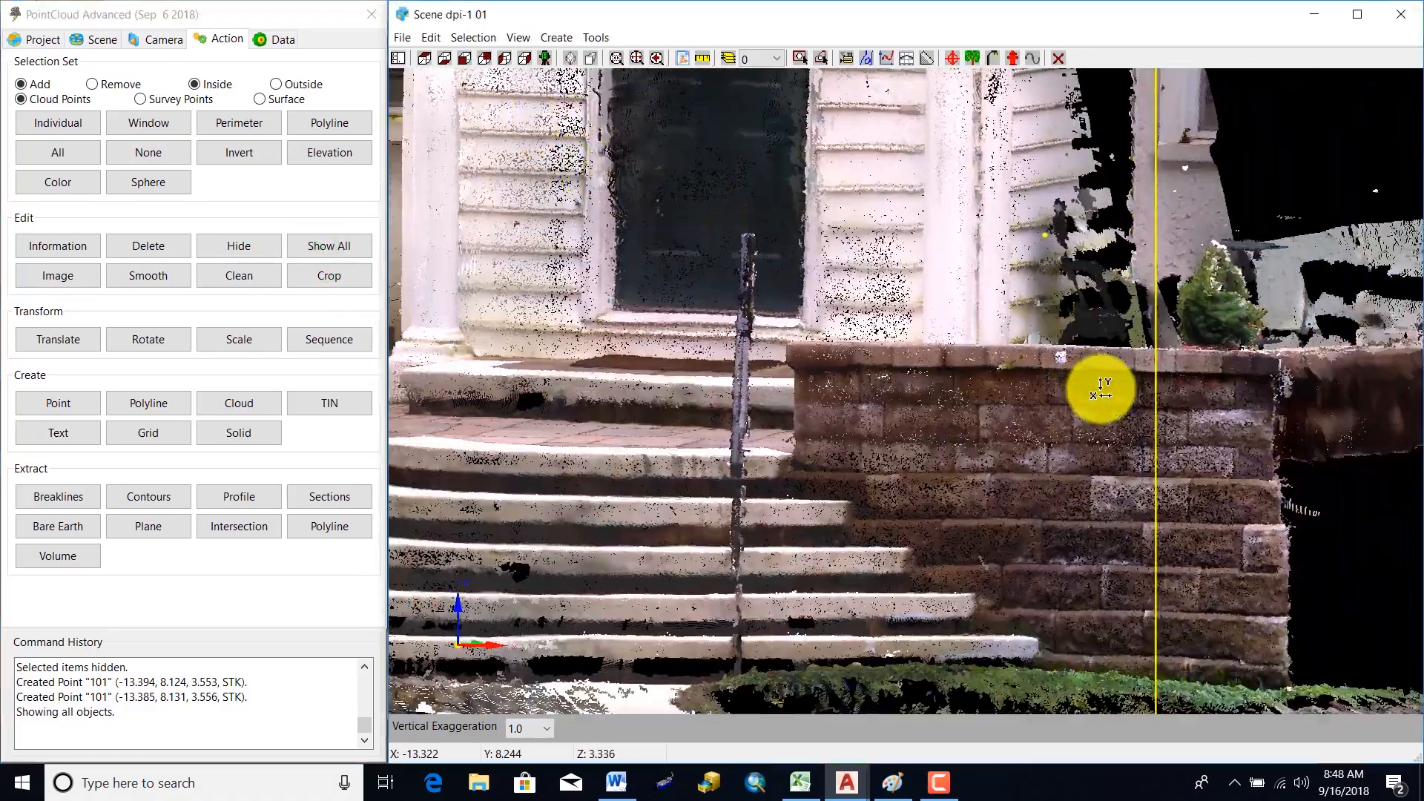
pyautogui.scroll(1, 1069, 364)
pyautogui.scroll(-4, 1055, 369)
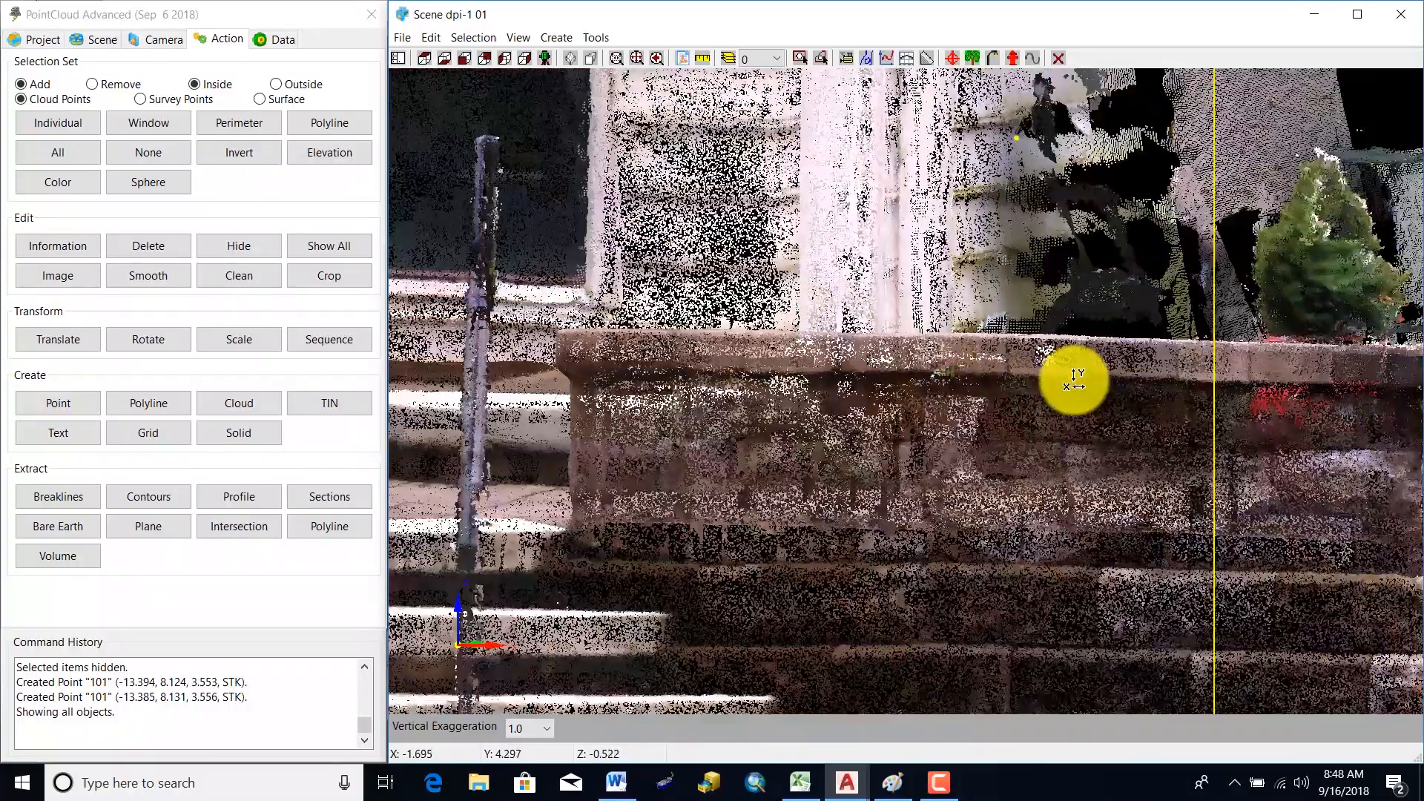
pyautogui.scroll(-3, 806, 408)
pyautogui.moveTo(559, 439); pyautogui.dragTo(445, 395, button='middle')
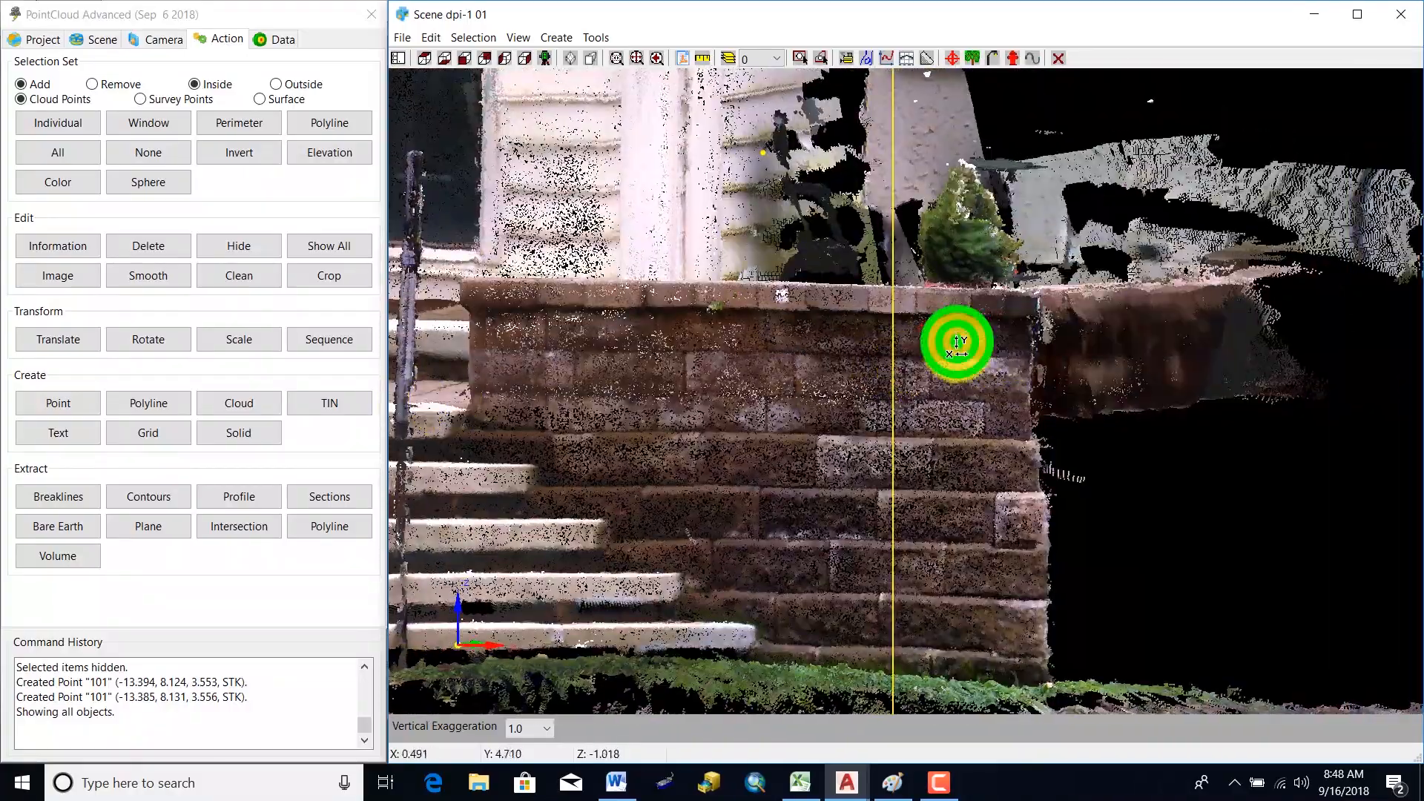
pyautogui.moveTo(957, 342)
pyautogui.mouseDown()
pyautogui.moveTo(944, 563)
pyautogui.moveTo(940, 549)
pyautogui.mouseUp()
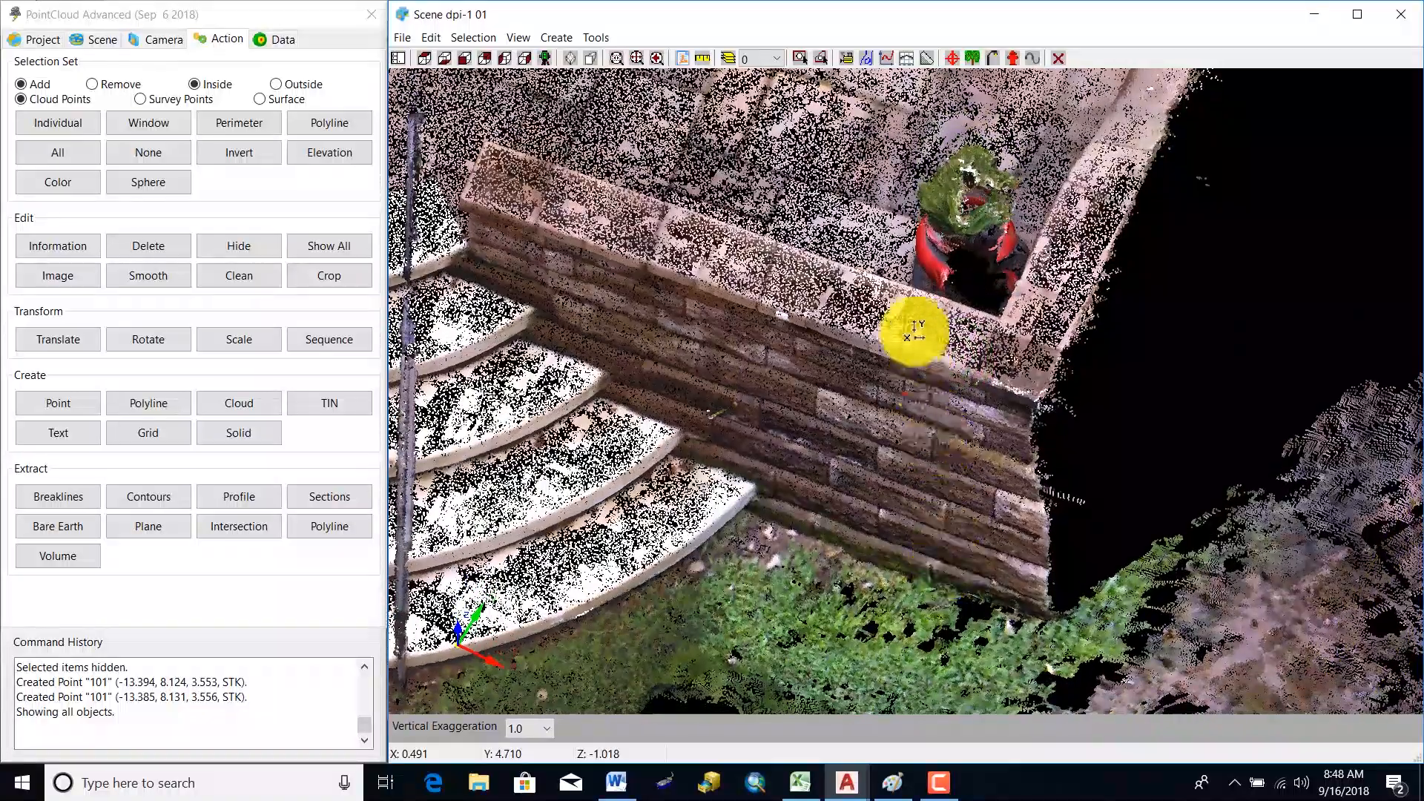
pyautogui.moveTo(900, 404)
pyautogui.mouseDown()
pyautogui.moveTo(931, 185)
pyautogui.moveTo(931, 282)
pyautogui.mouseUp()
pyautogui.scroll(2, 948, 357)
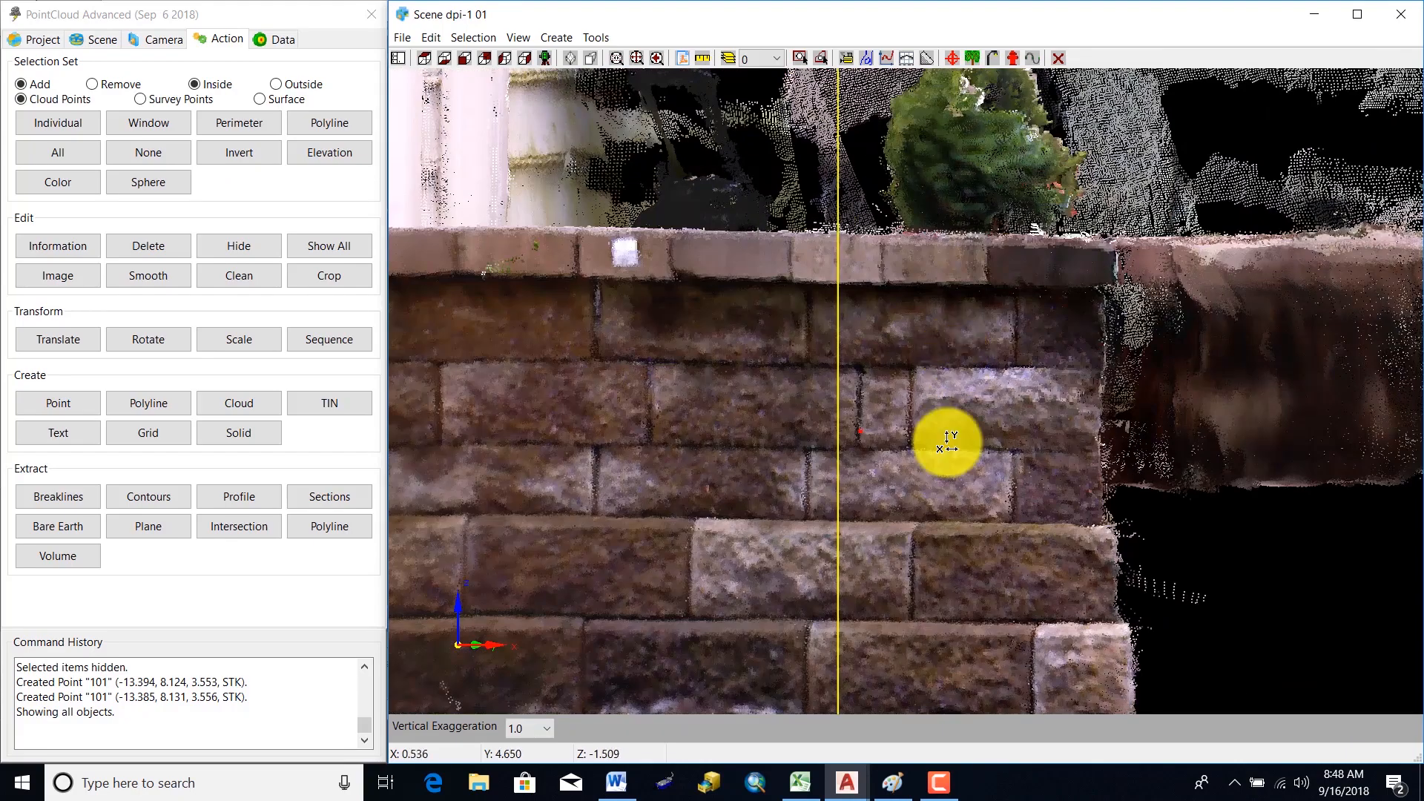
pyautogui.scroll(1, 948, 367)
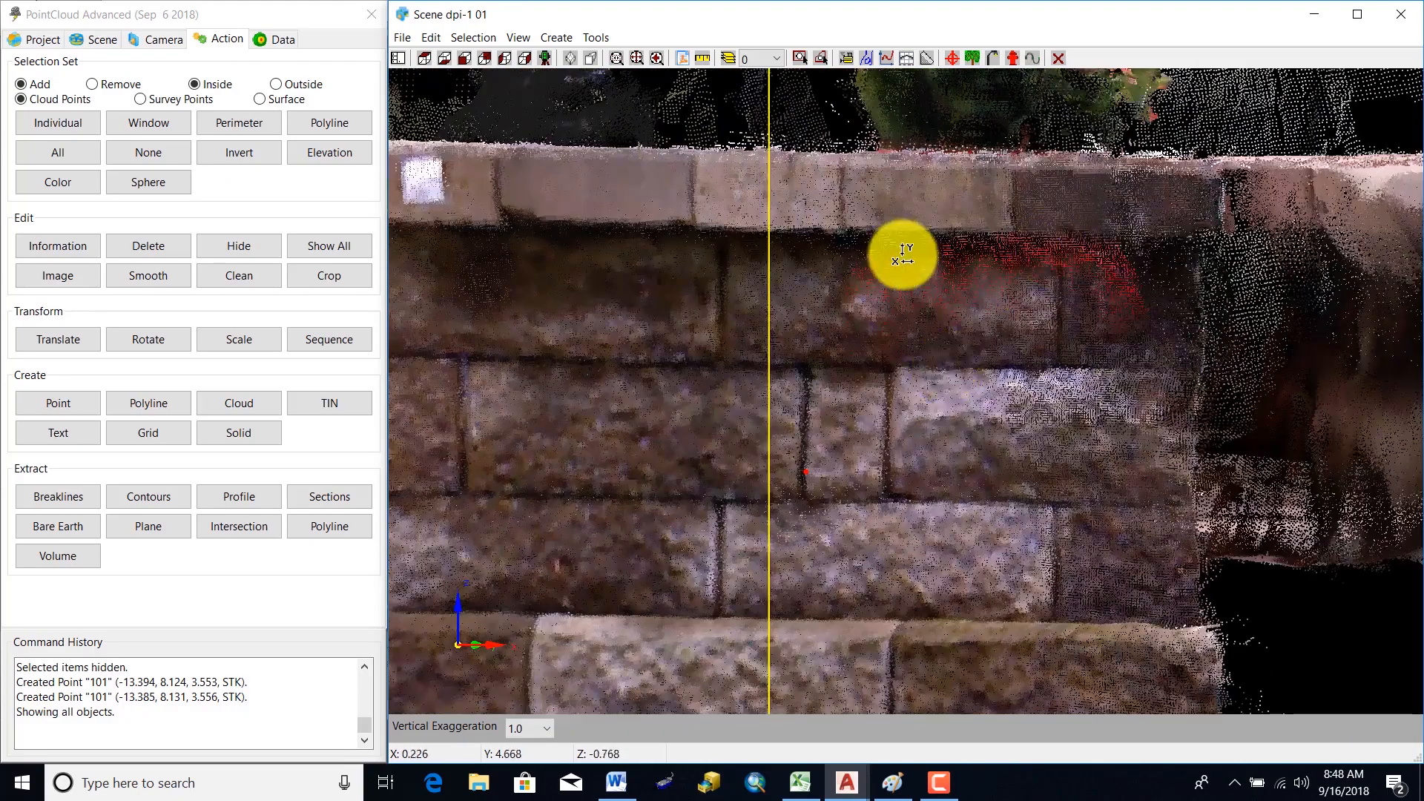
pyautogui.scroll(-2, 976, 412)
pyautogui.scroll(2, 977, 414)
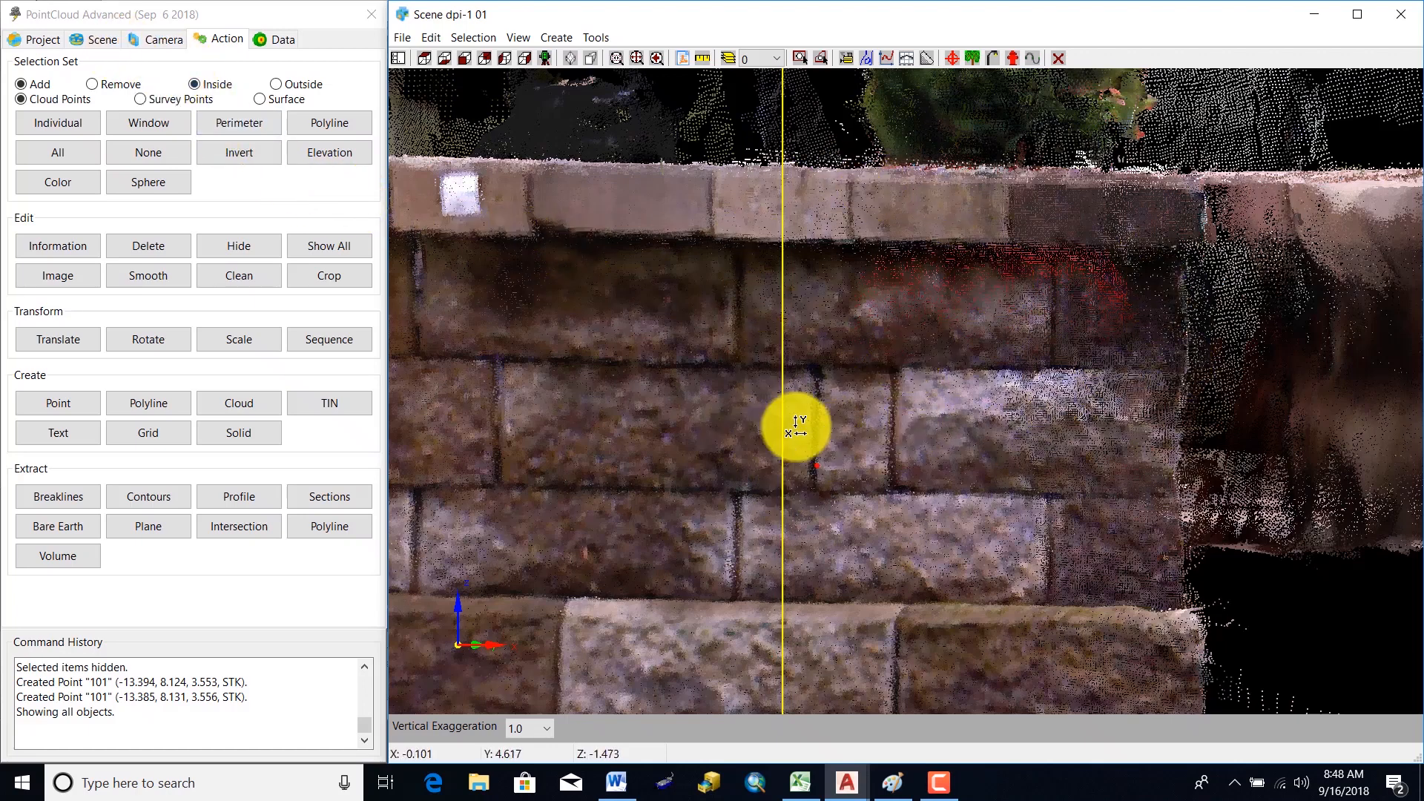
# - Try cloud point sizes 3, 4 and 5 on the stone wall and set the size back to 2
pyautogui.click(104, 42)
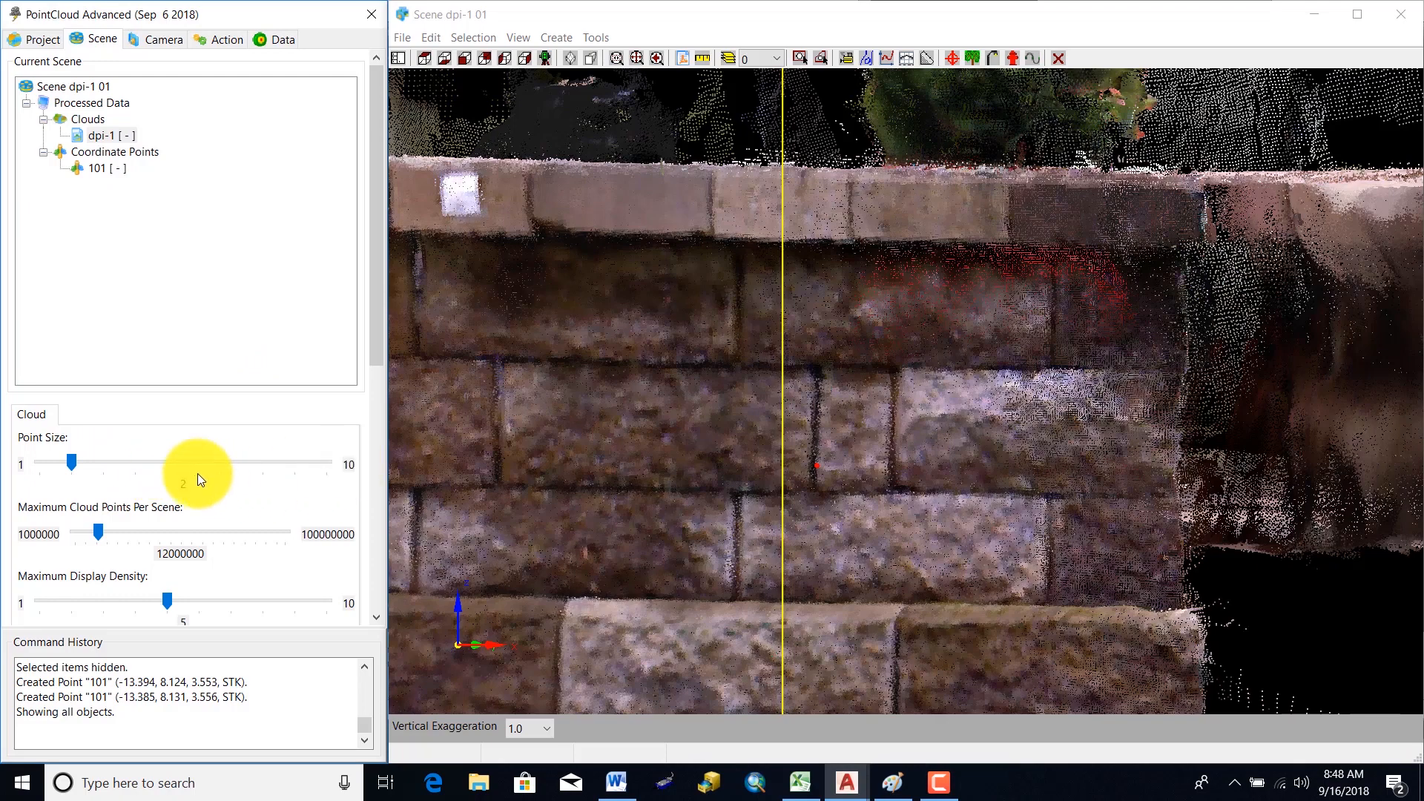
pyautogui.click(102, 467)
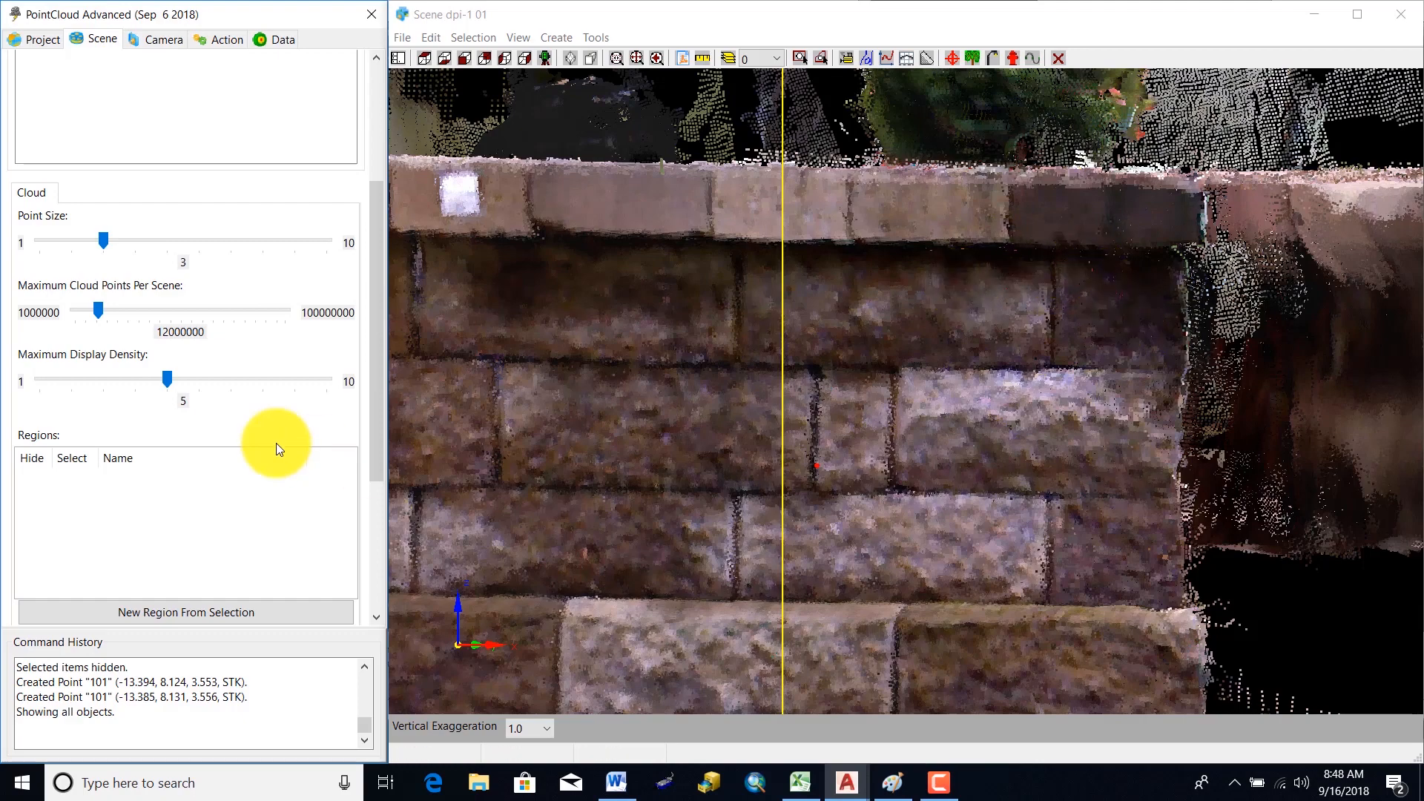
pyautogui.click(140, 244)
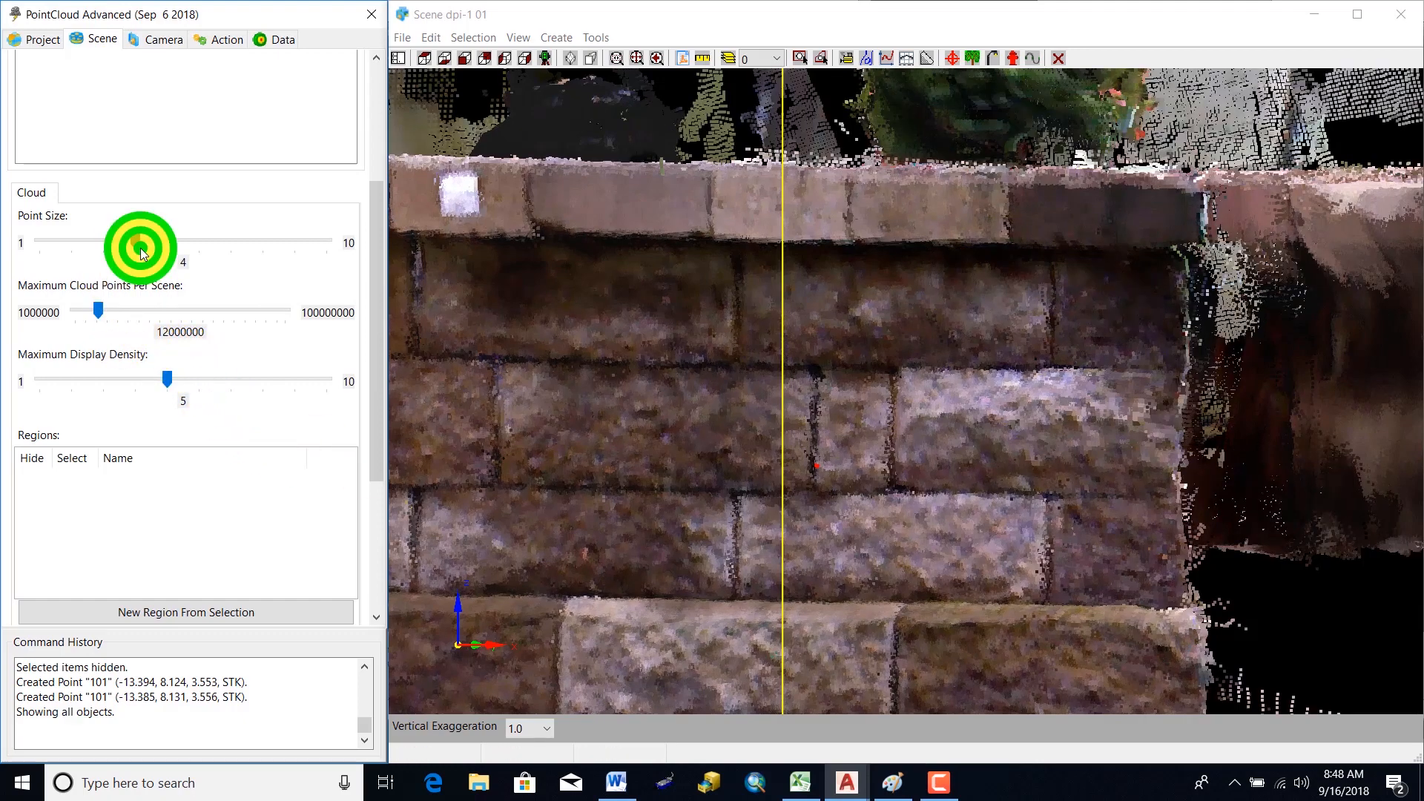
pyautogui.click(160, 240)
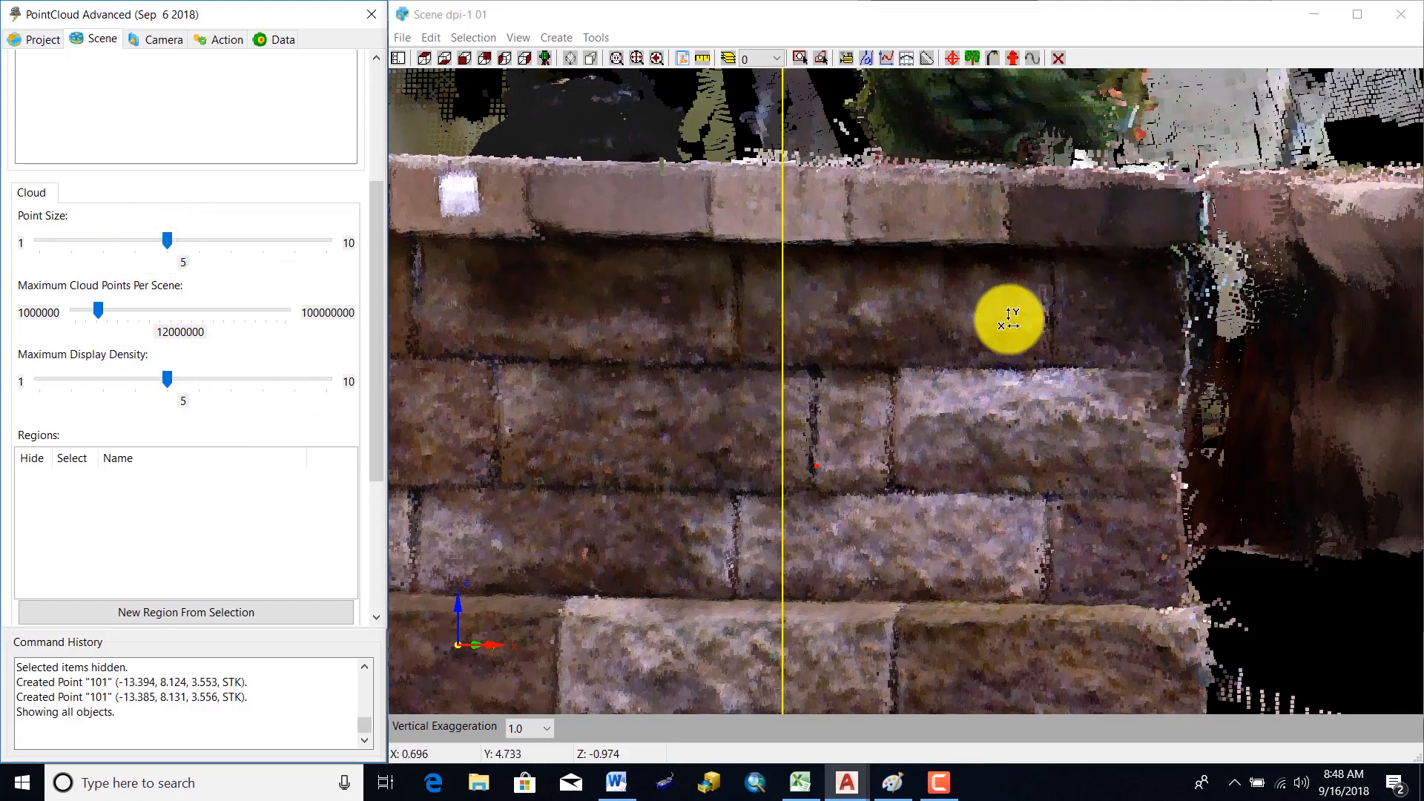
pyautogui.moveTo(1004, 318); pyautogui.dragTo(1099, 440)
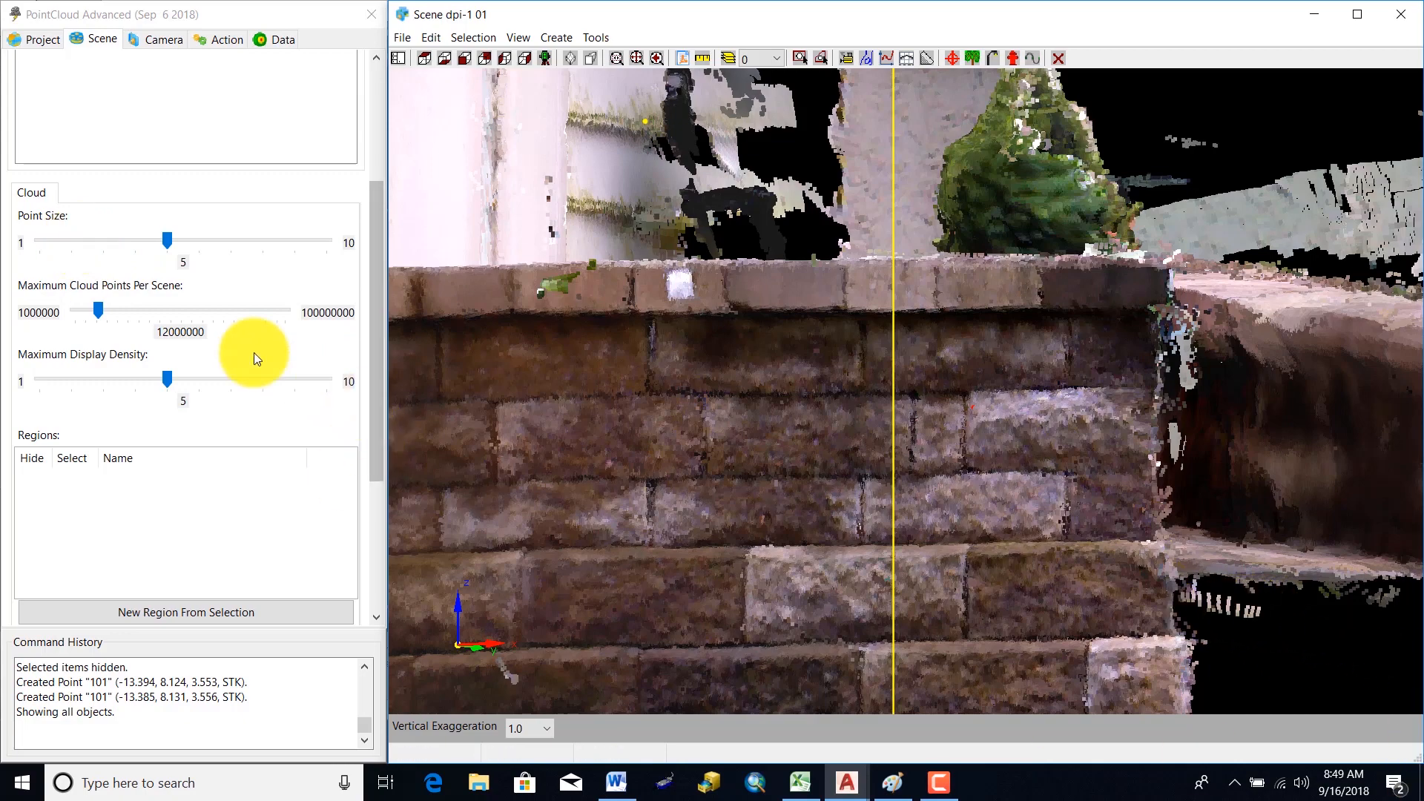
pyautogui.click(73, 246)
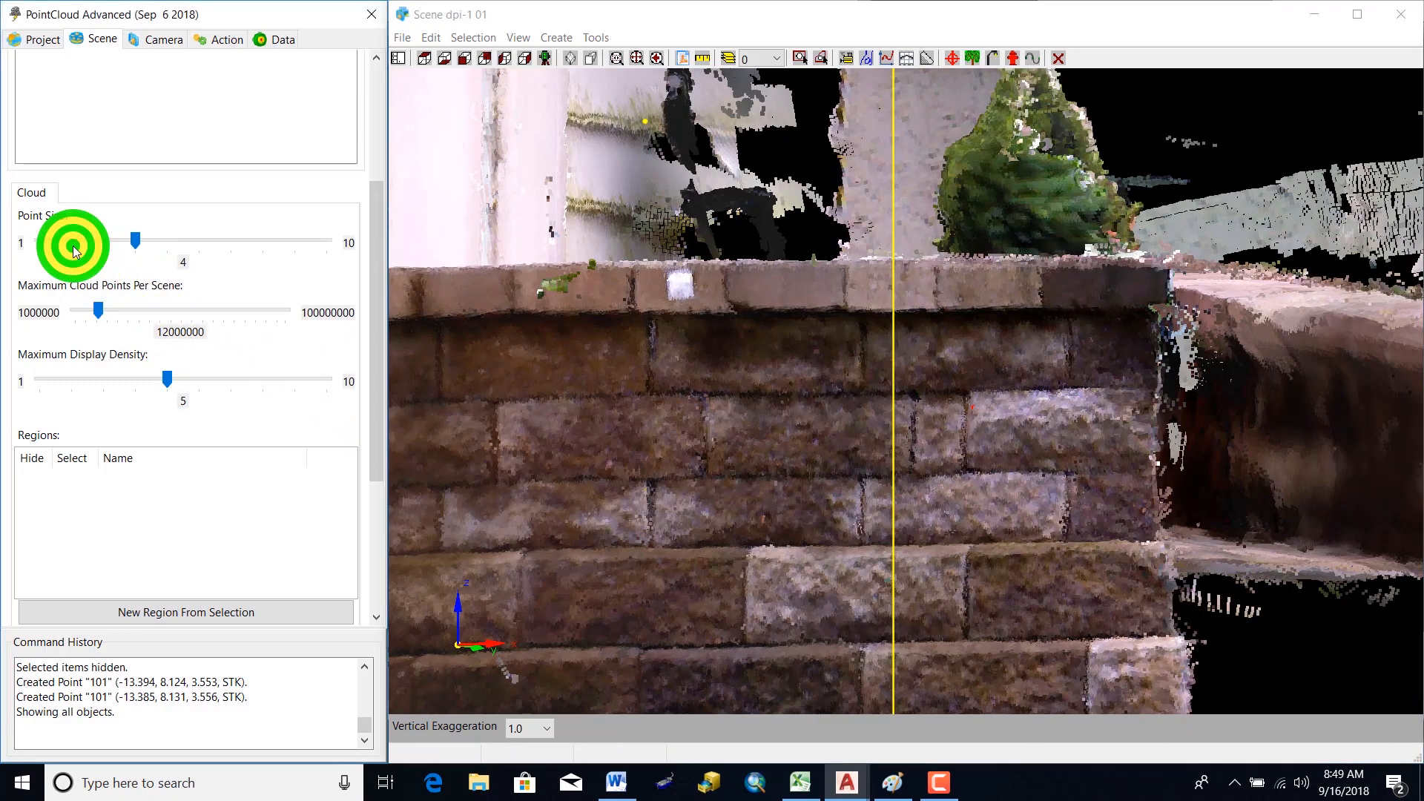
pyautogui.click(60, 247)
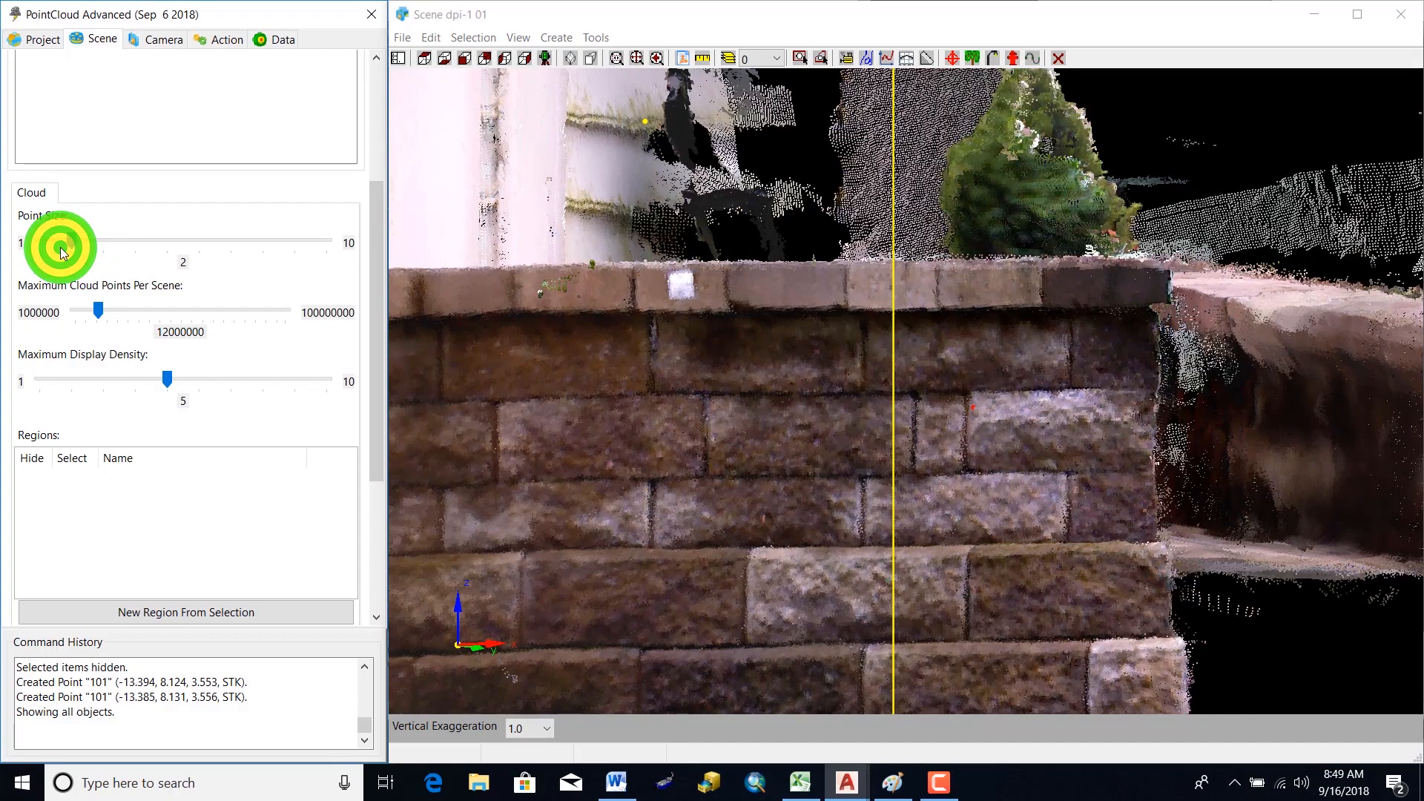
# - Examine the whole porch scan from above and the location of point 101 on the column
pyautogui.moveTo(925, 478)
pyautogui.mouseDown()
pyautogui.moveTo(932, 540)
pyautogui.moveTo(949, 469)
pyautogui.mouseUp()
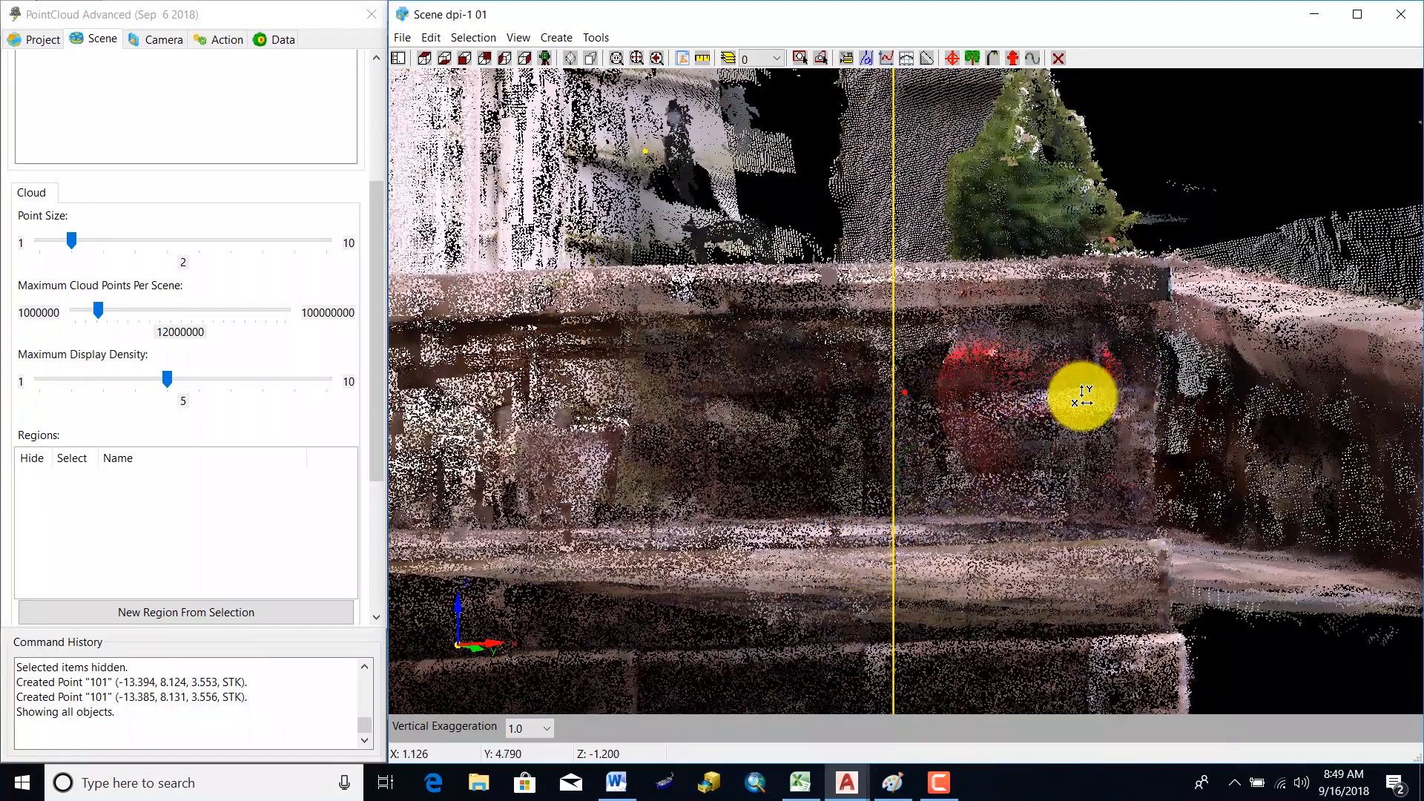
pyautogui.moveTo(805, 337); pyautogui.dragTo(886, 392)
pyautogui.scroll(-2, 837, 443)
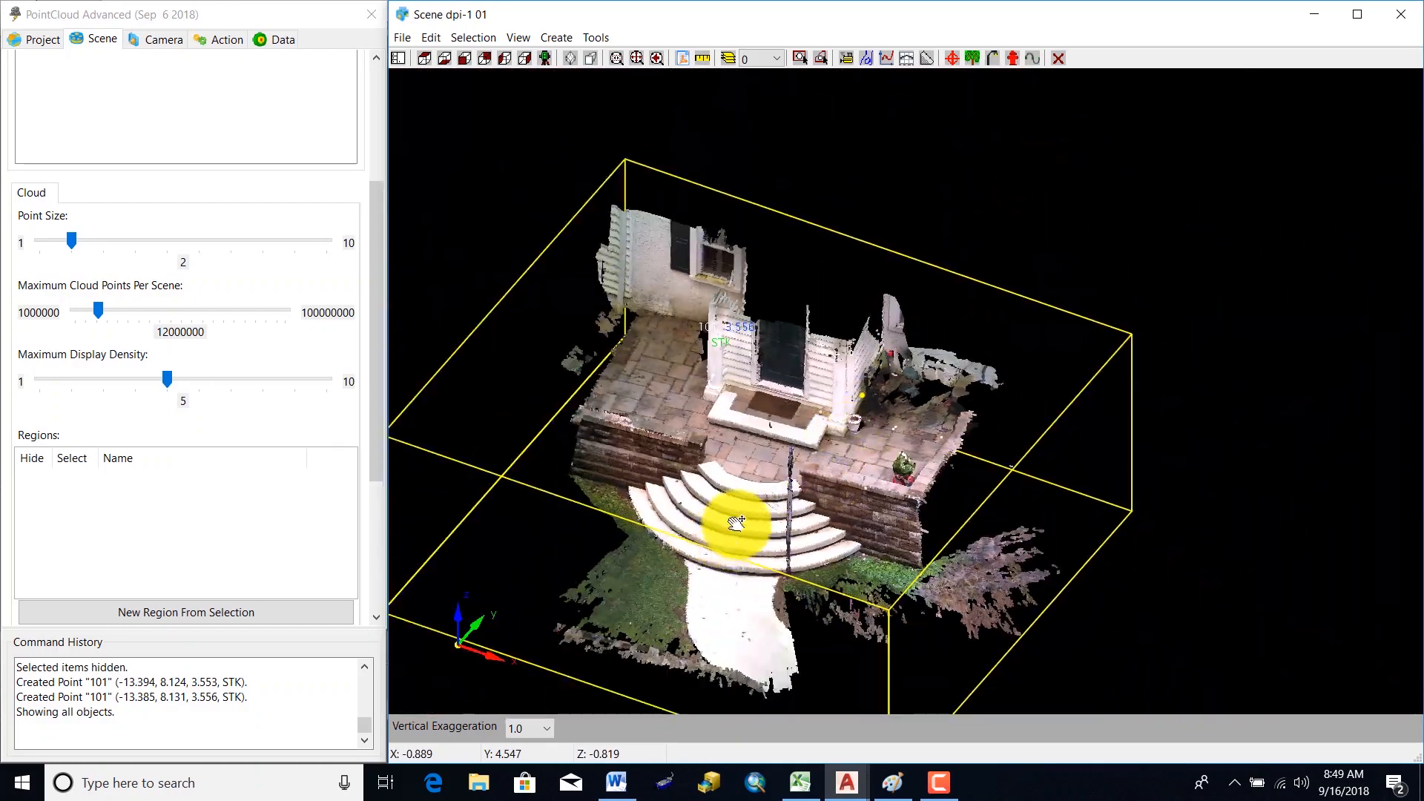
pyautogui.moveTo(731, 523); pyautogui.dragTo(772, 511, button='middle')
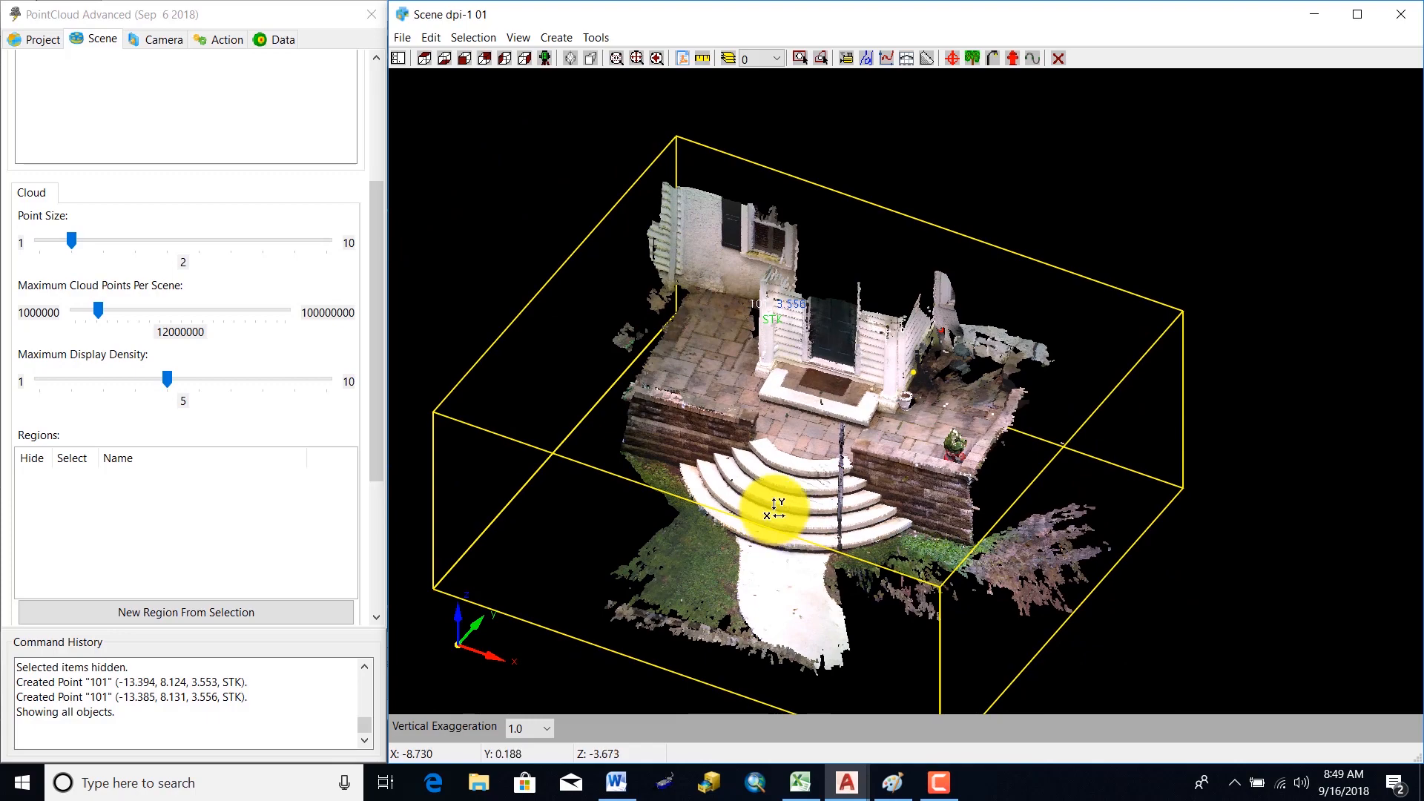
pyautogui.scroll(3, 816, 475)
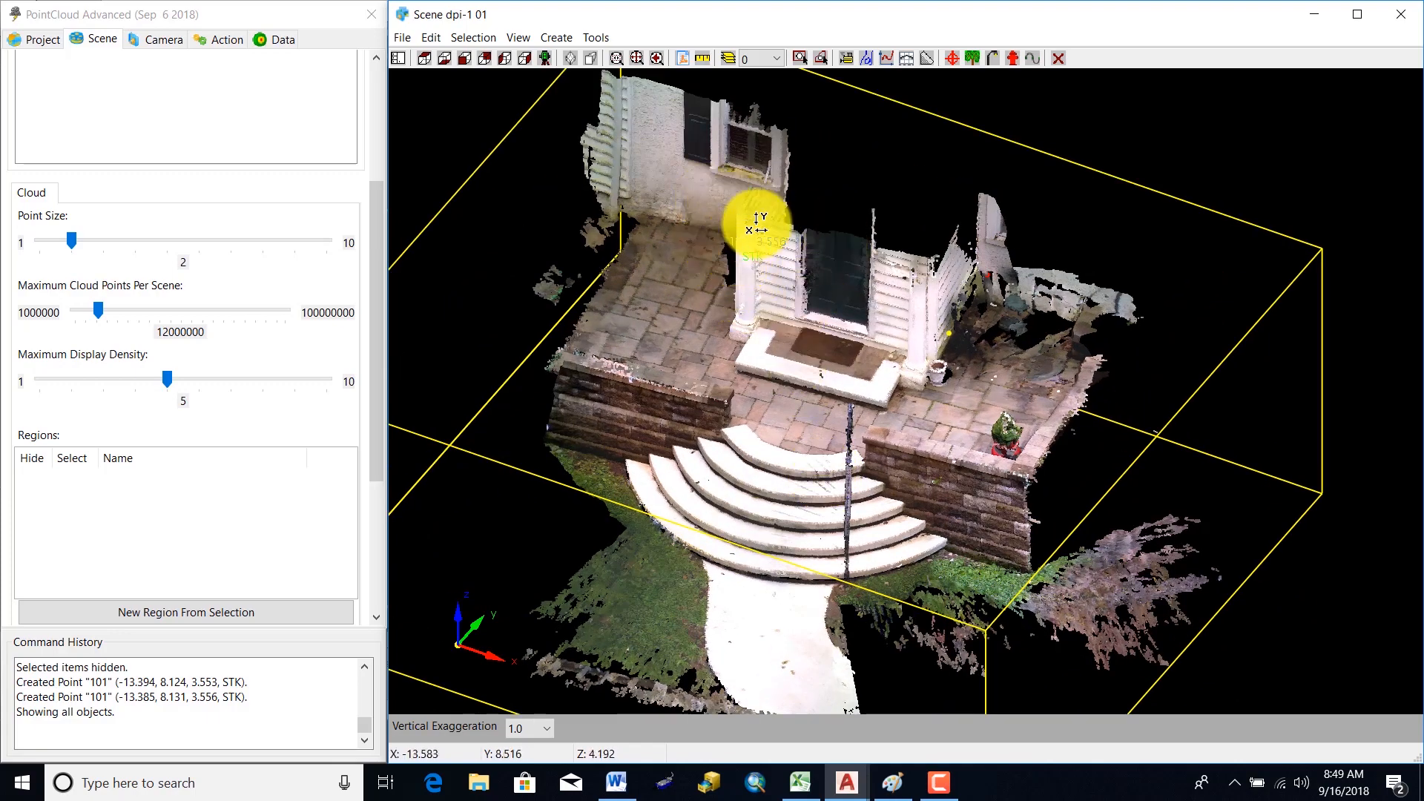
pyautogui.scroll(2, 760, 222)
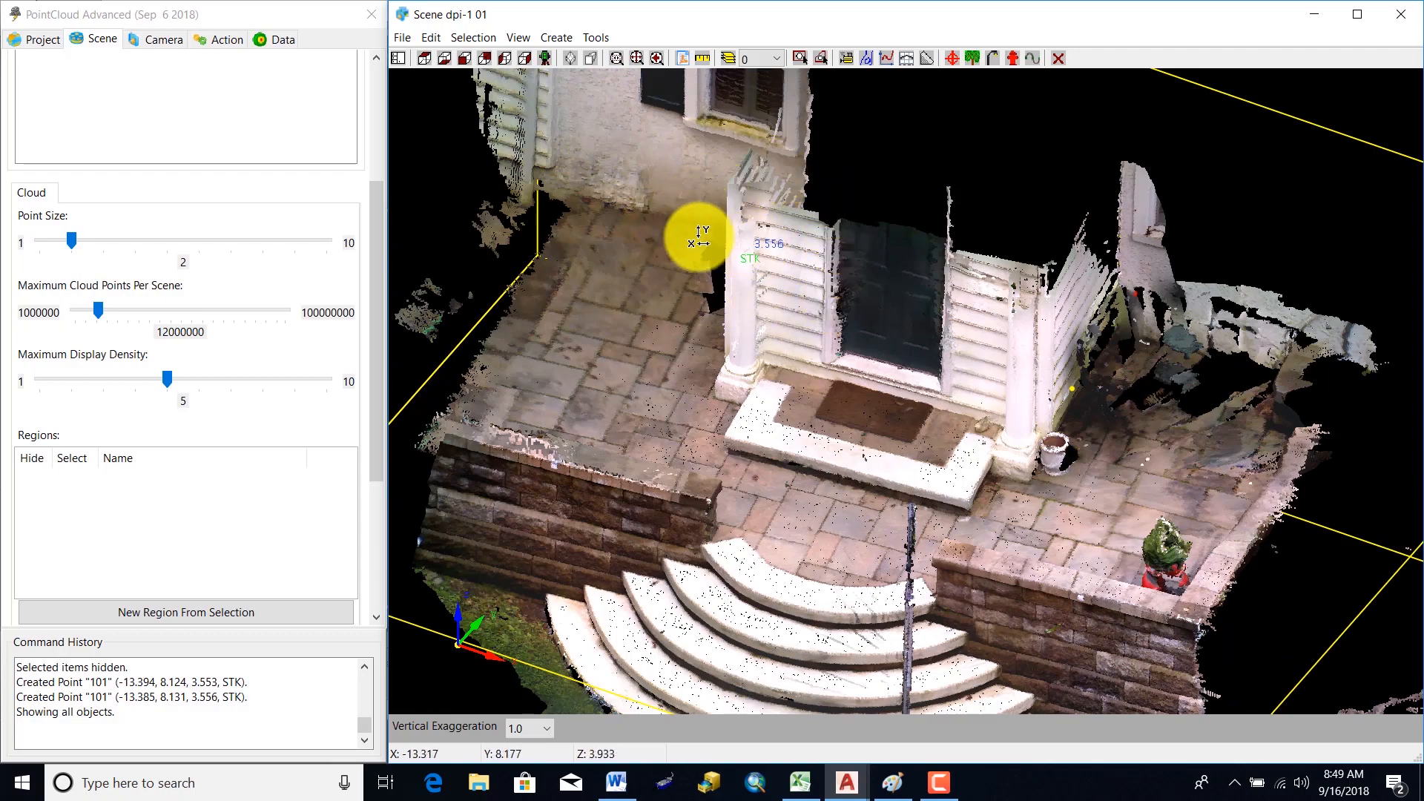
pyautogui.scroll(2, 725, 279)
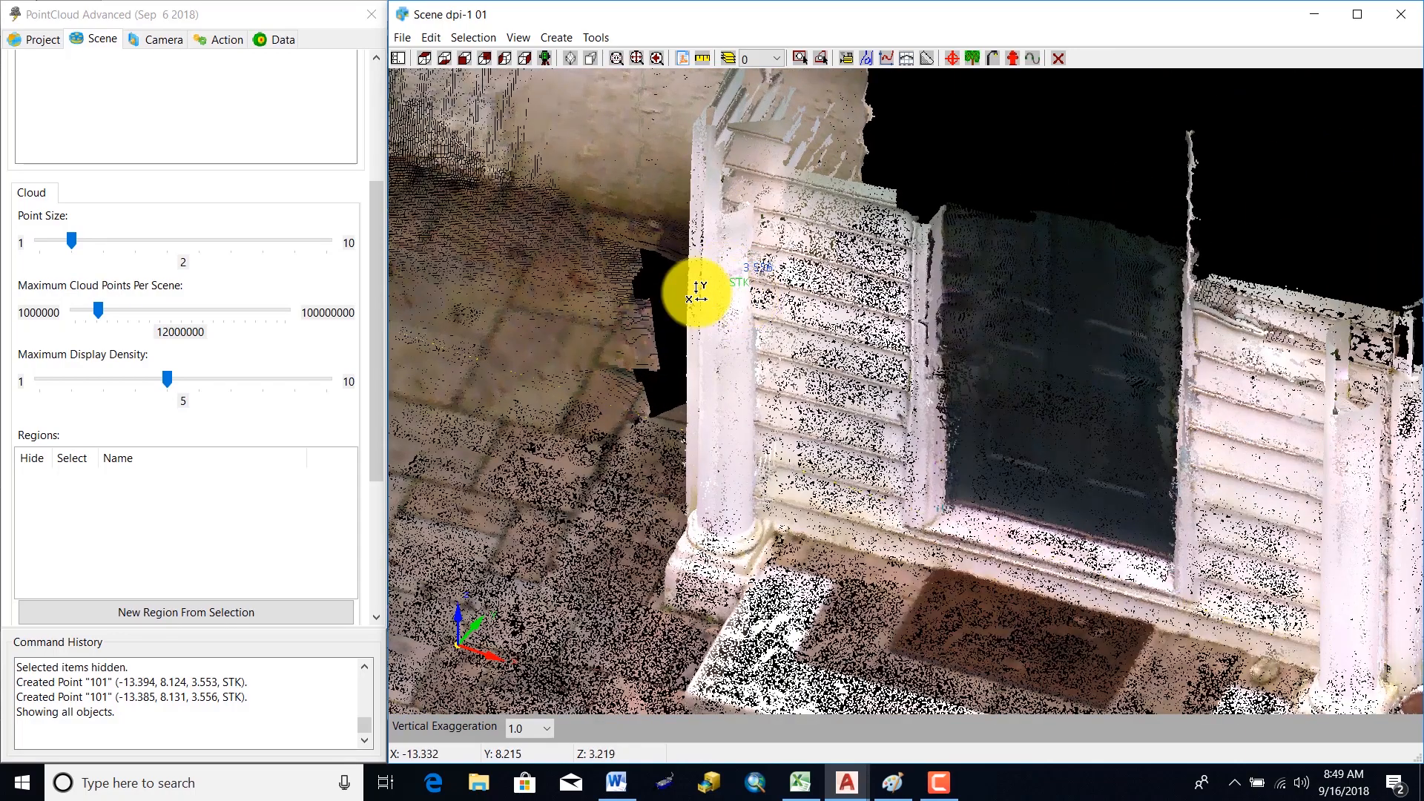
# - Inspect the patio, retaining walls, curved steps and front walkway up close, ending with an overview of the full scan
pyautogui.scroll(-2, 974, 374)
pyautogui.moveTo(955, 597); pyautogui.dragTo(917, 387, button='middle')
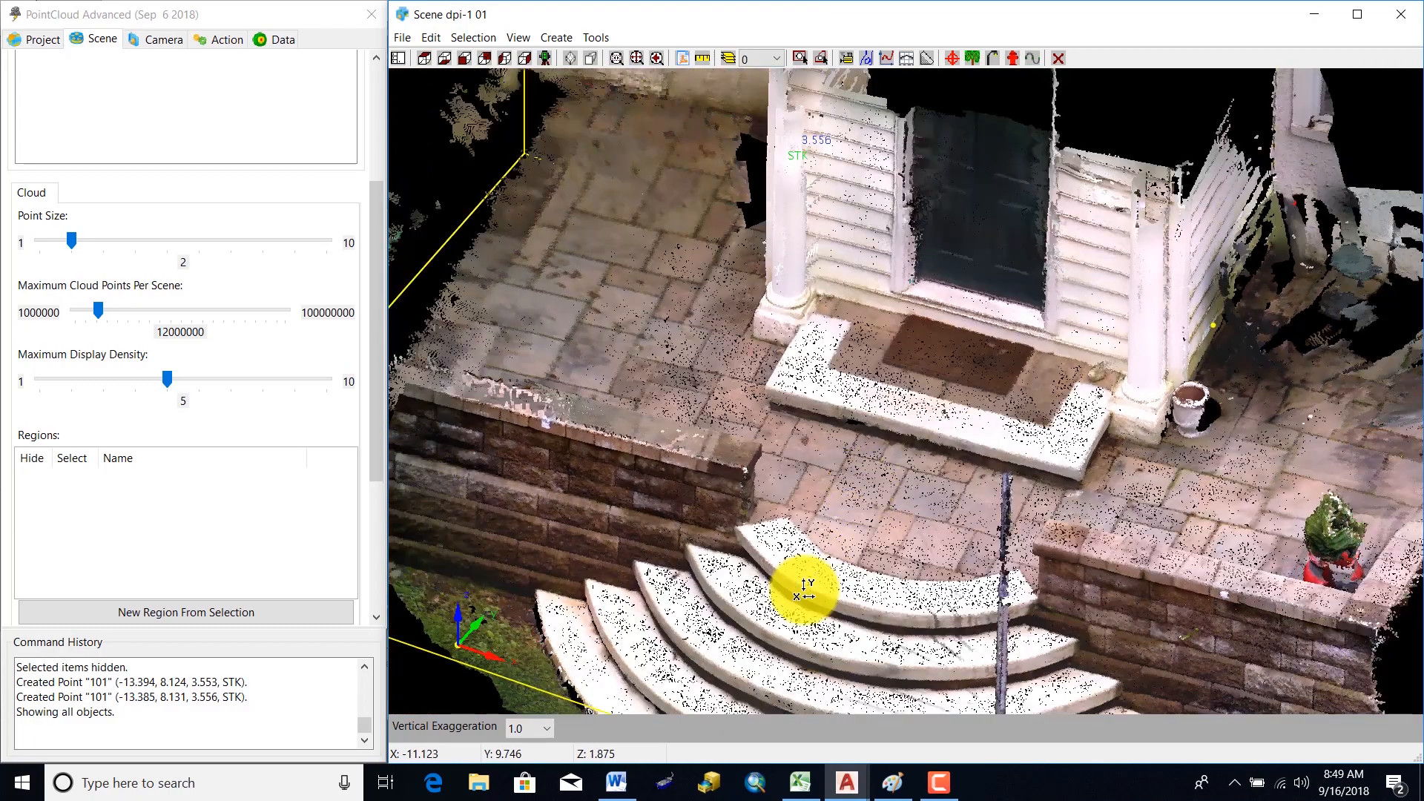
pyautogui.moveTo(804, 588); pyautogui.dragTo(868, 455, button='middle')
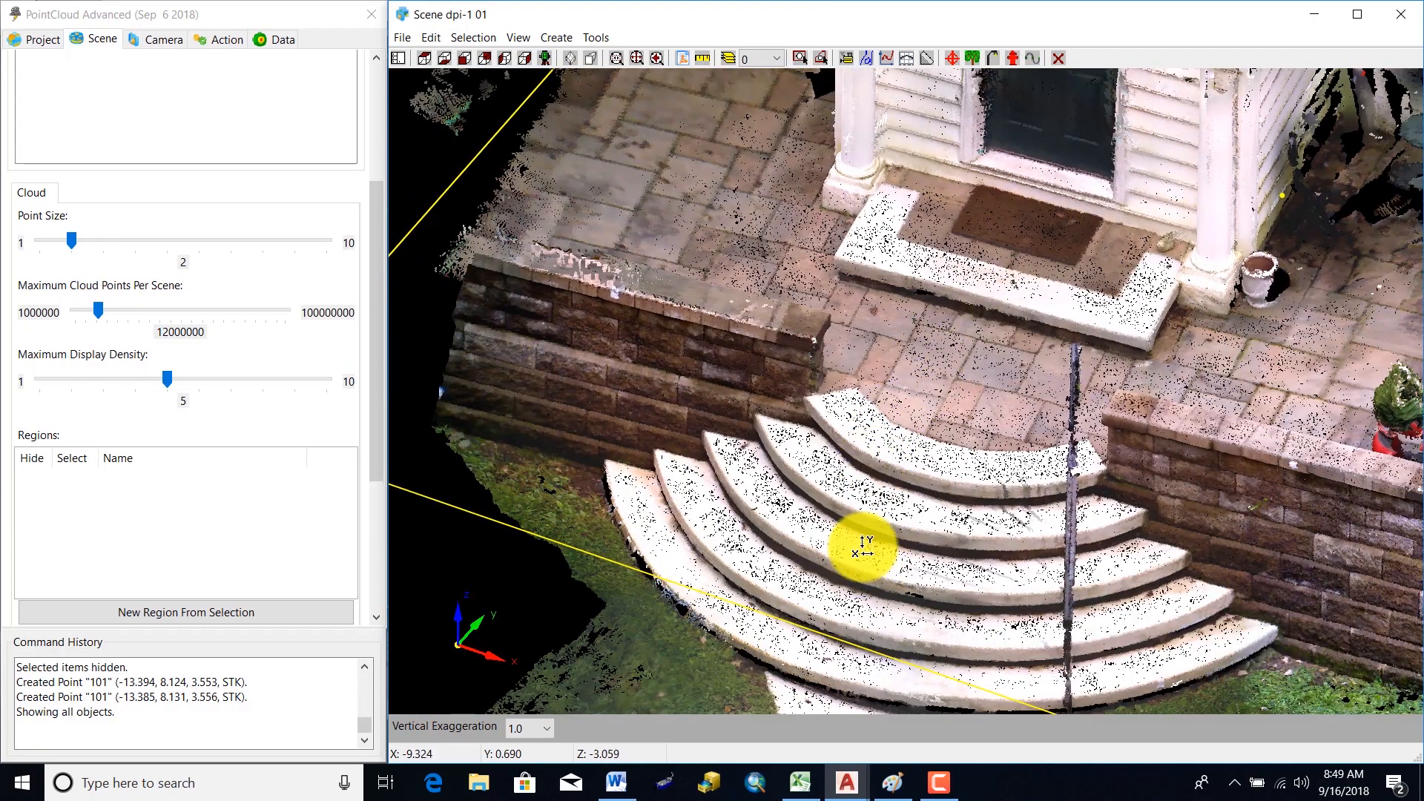
pyautogui.scroll(-2, 1253, 514)
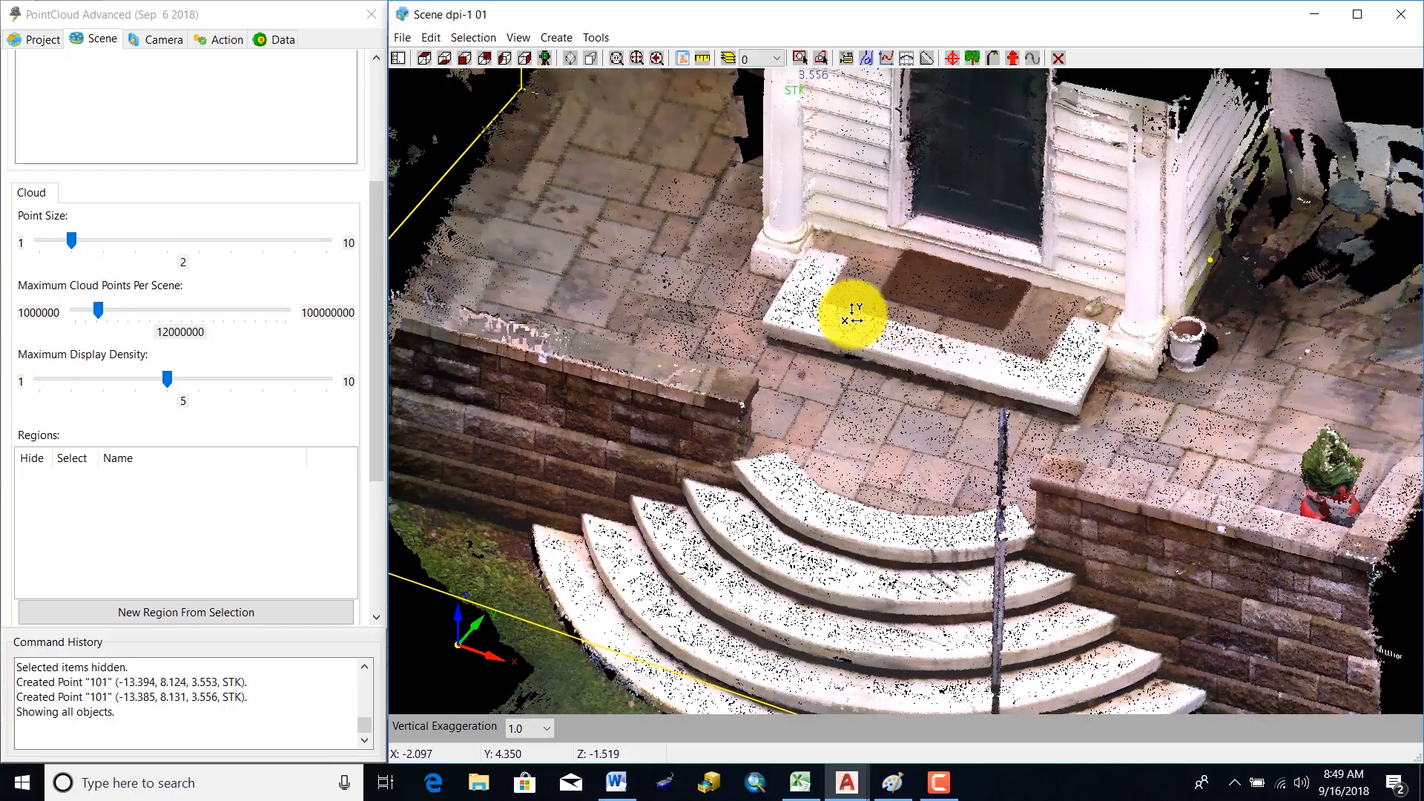
pyautogui.moveTo(858, 204); pyautogui.dragTo(772, 191)
pyautogui.scroll(2, 549, 461)
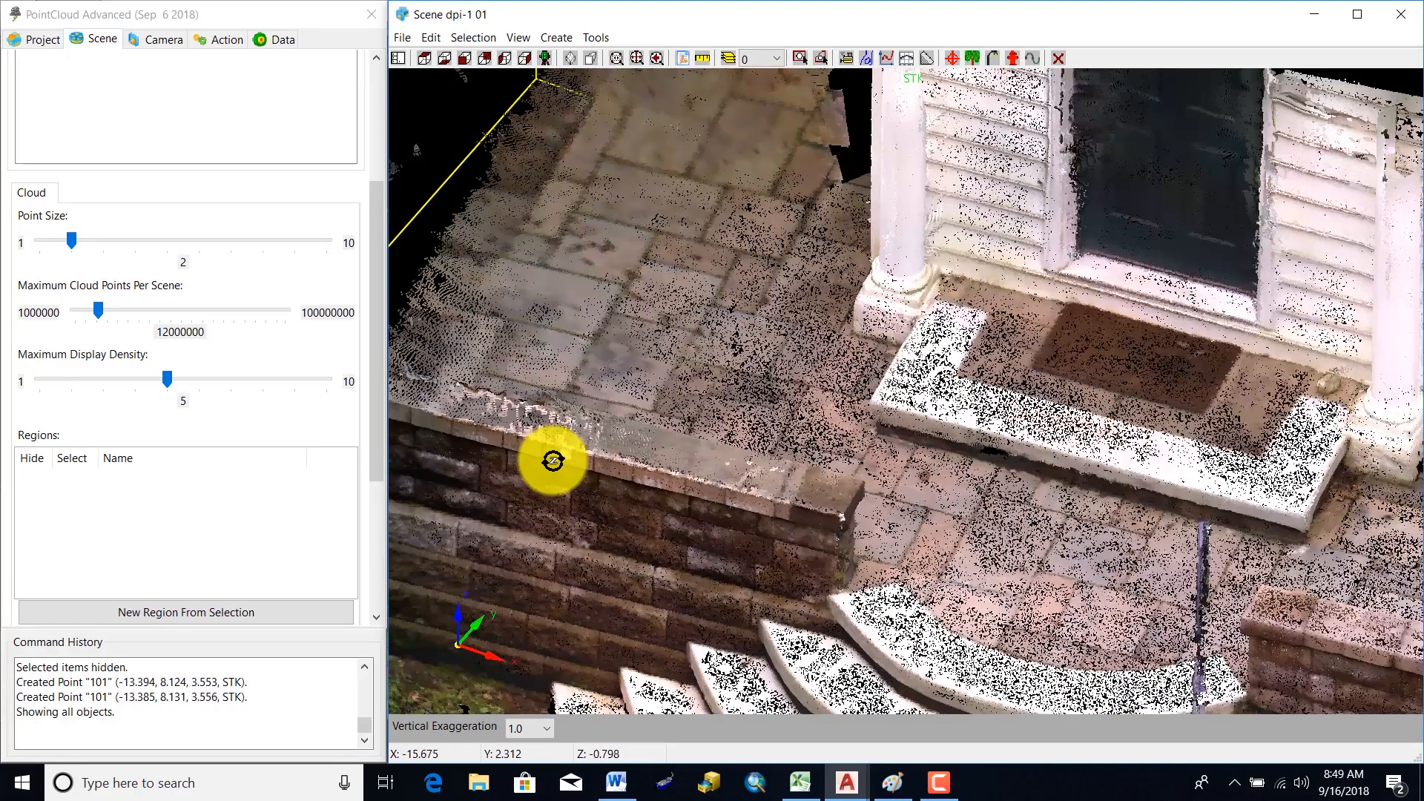
pyautogui.moveTo(858, 595); pyautogui.dragTo(652, 296, button='middle')
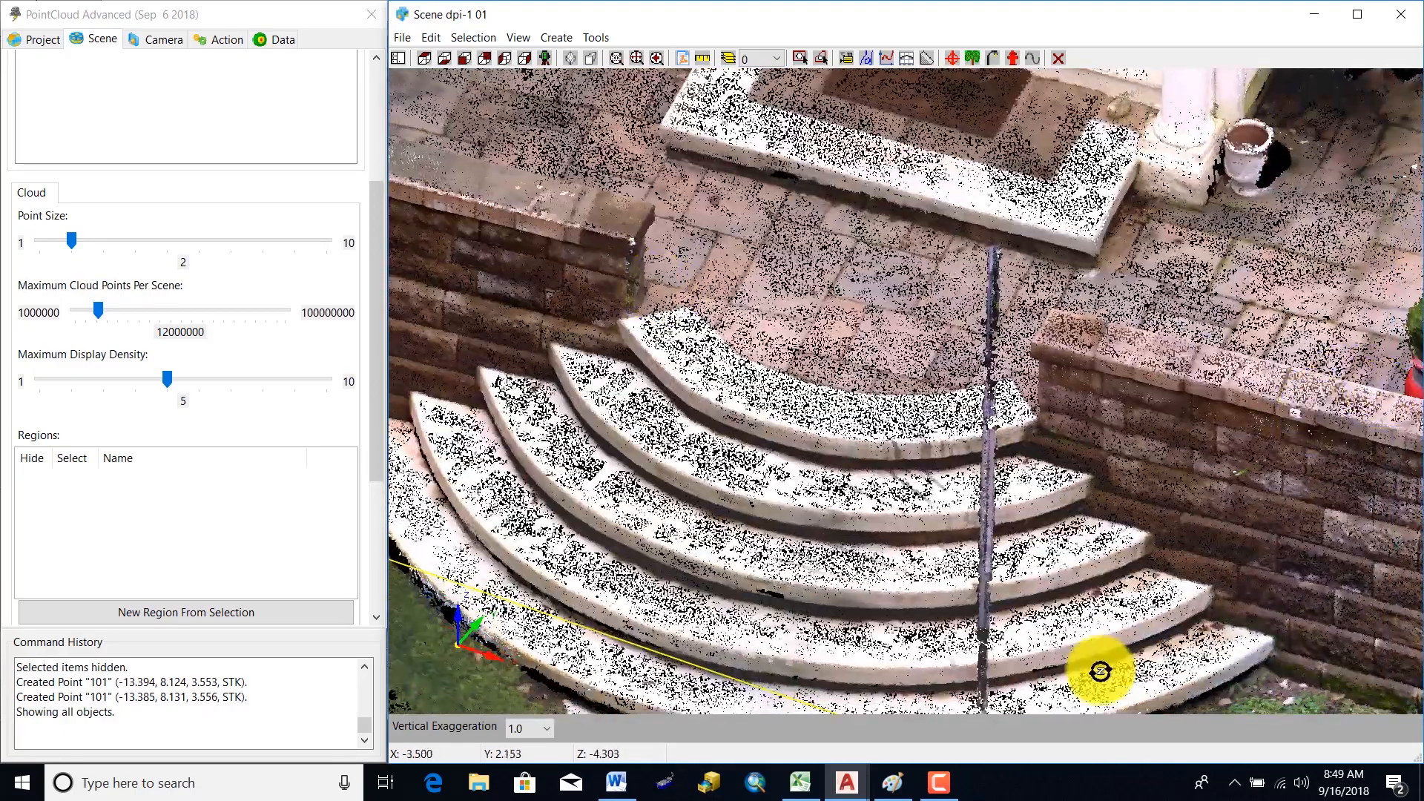
pyautogui.moveTo(1097, 667); pyautogui.dragTo(893, 357, button='middle')
pyautogui.scroll(2, 954, 484)
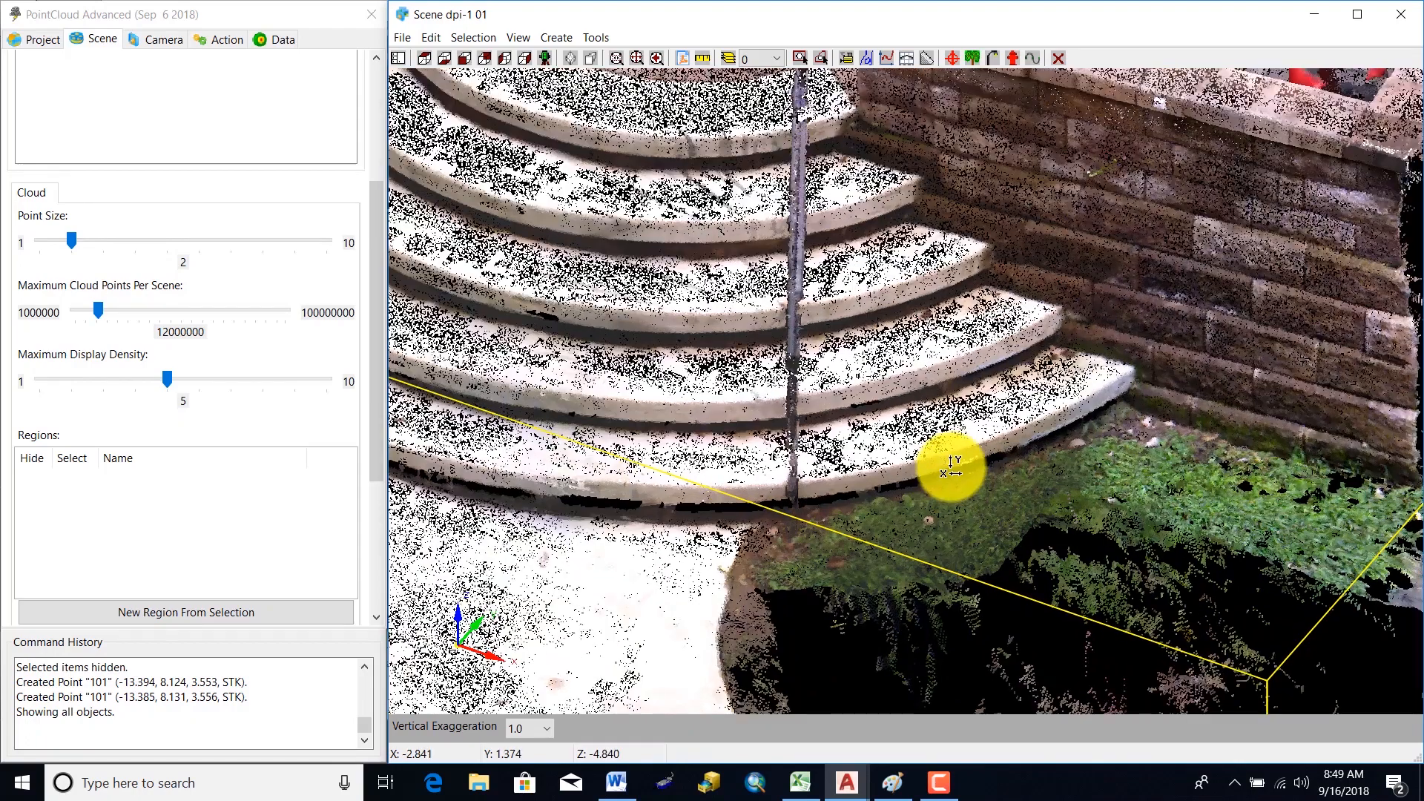
pyautogui.moveTo(951, 576); pyautogui.dragTo(1059, 533)
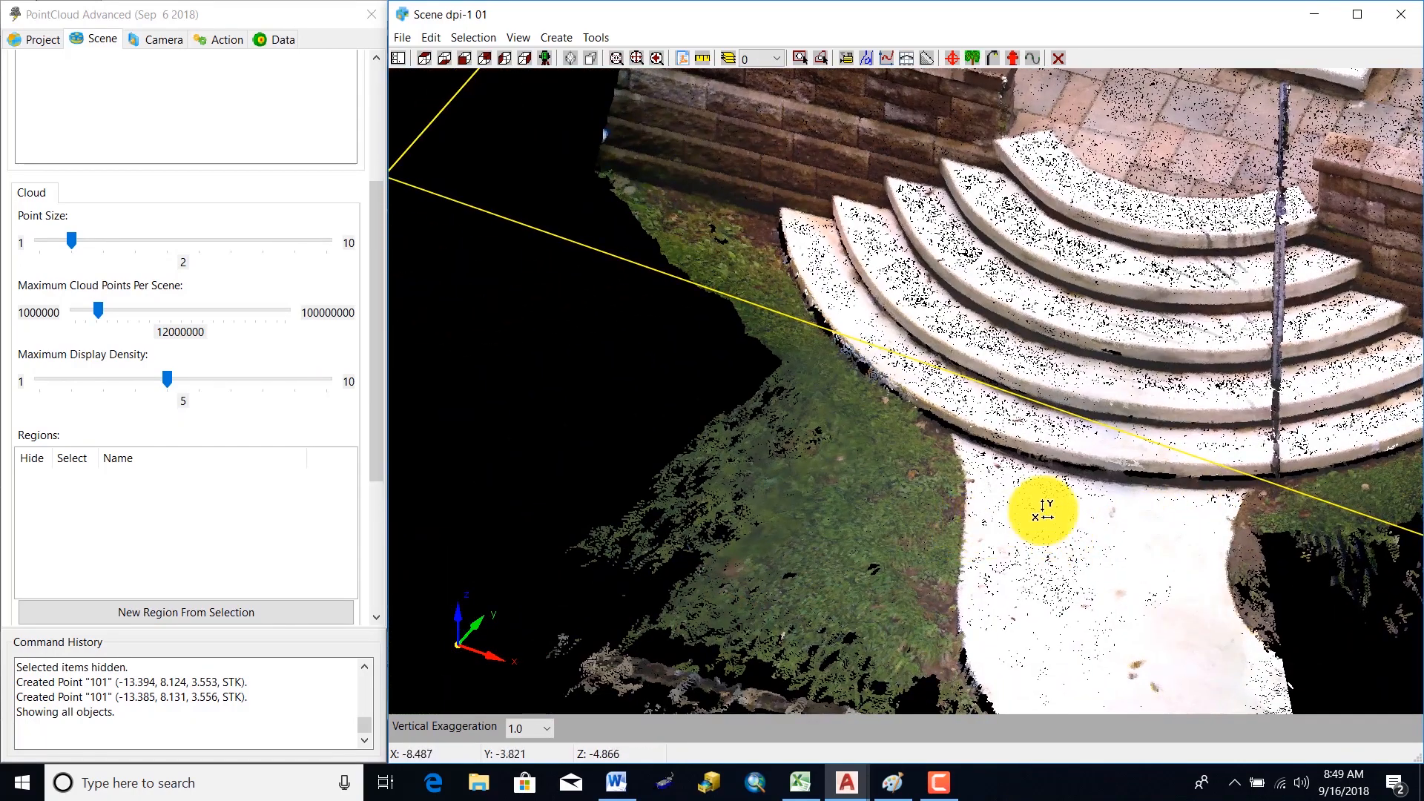
pyautogui.scroll(3, 995, 546)
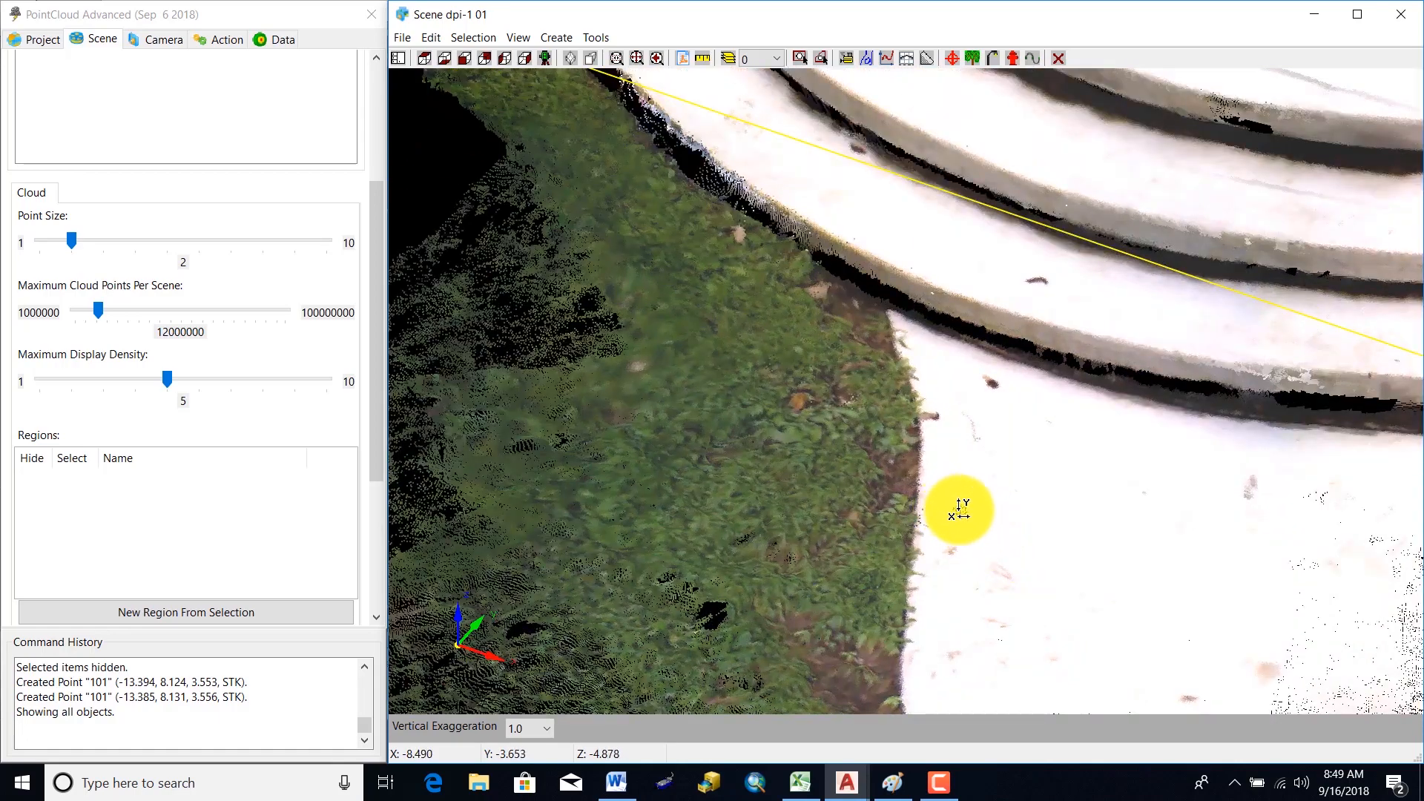
pyautogui.scroll(-5, 836, 519)
pyautogui.scroll(-4, 832, 523)
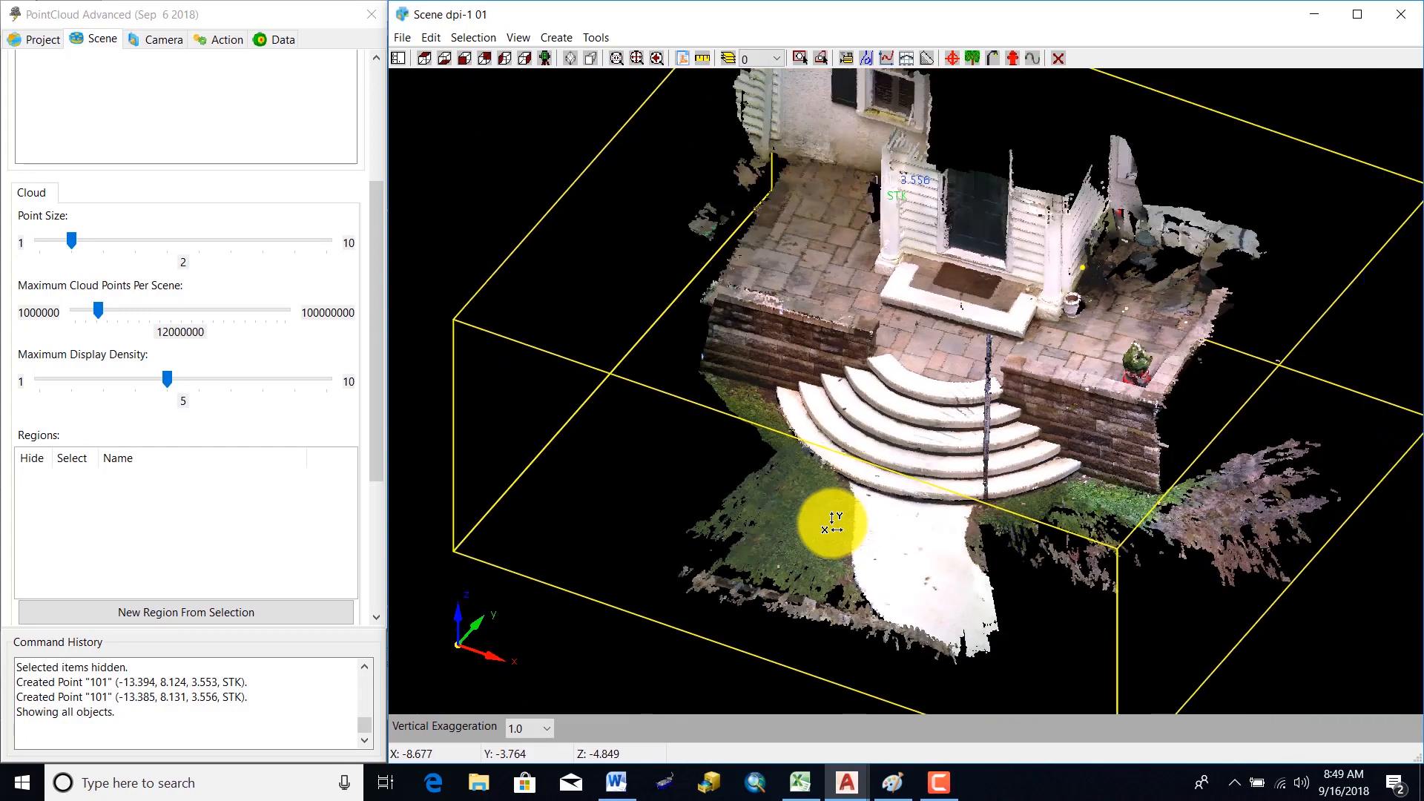
pyautogui.scroll(-1, 858, 422)
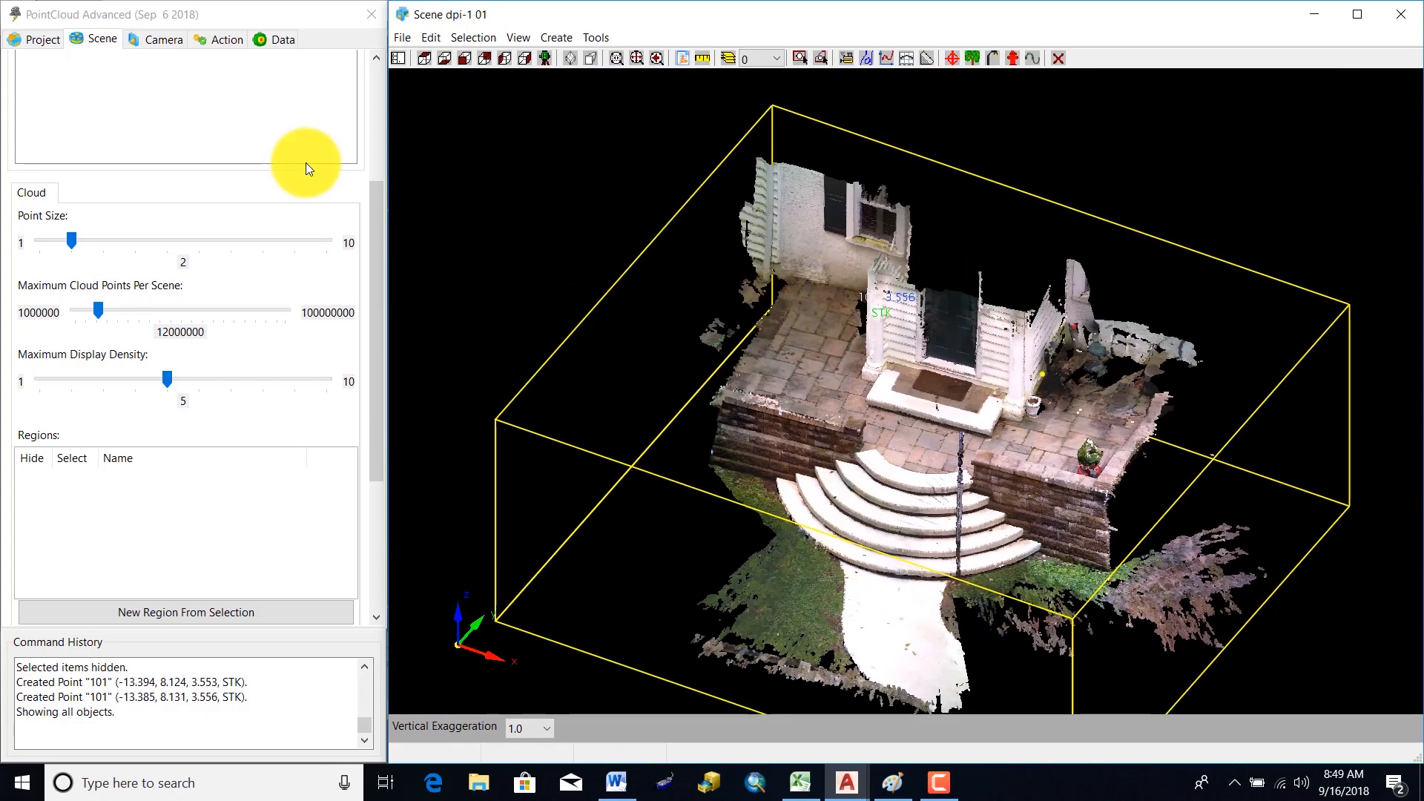
# - Start importing control points into the project's instrument data from the file Control_2001-2005.txt
pyautogui.click(42, 39)
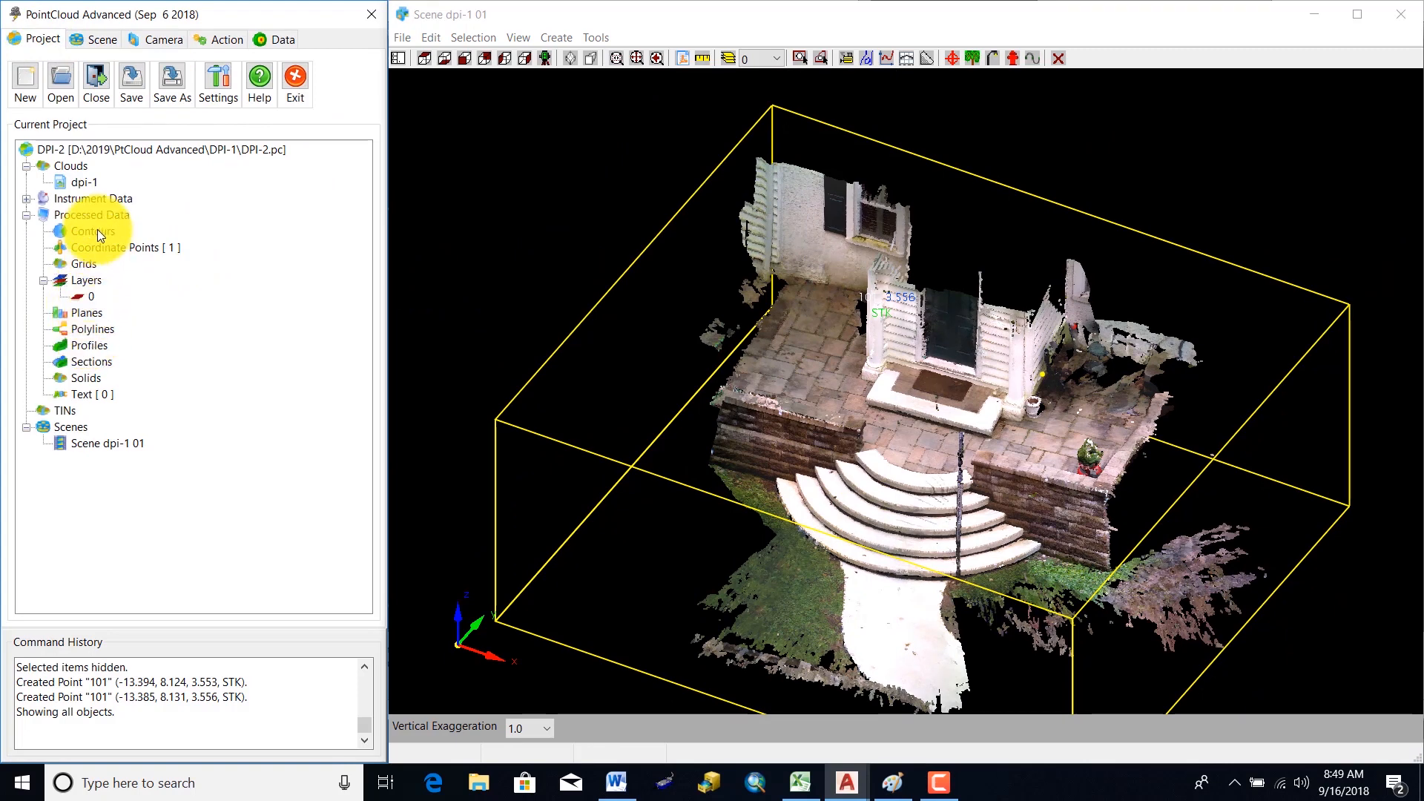
pyautogui.click(25, 198)
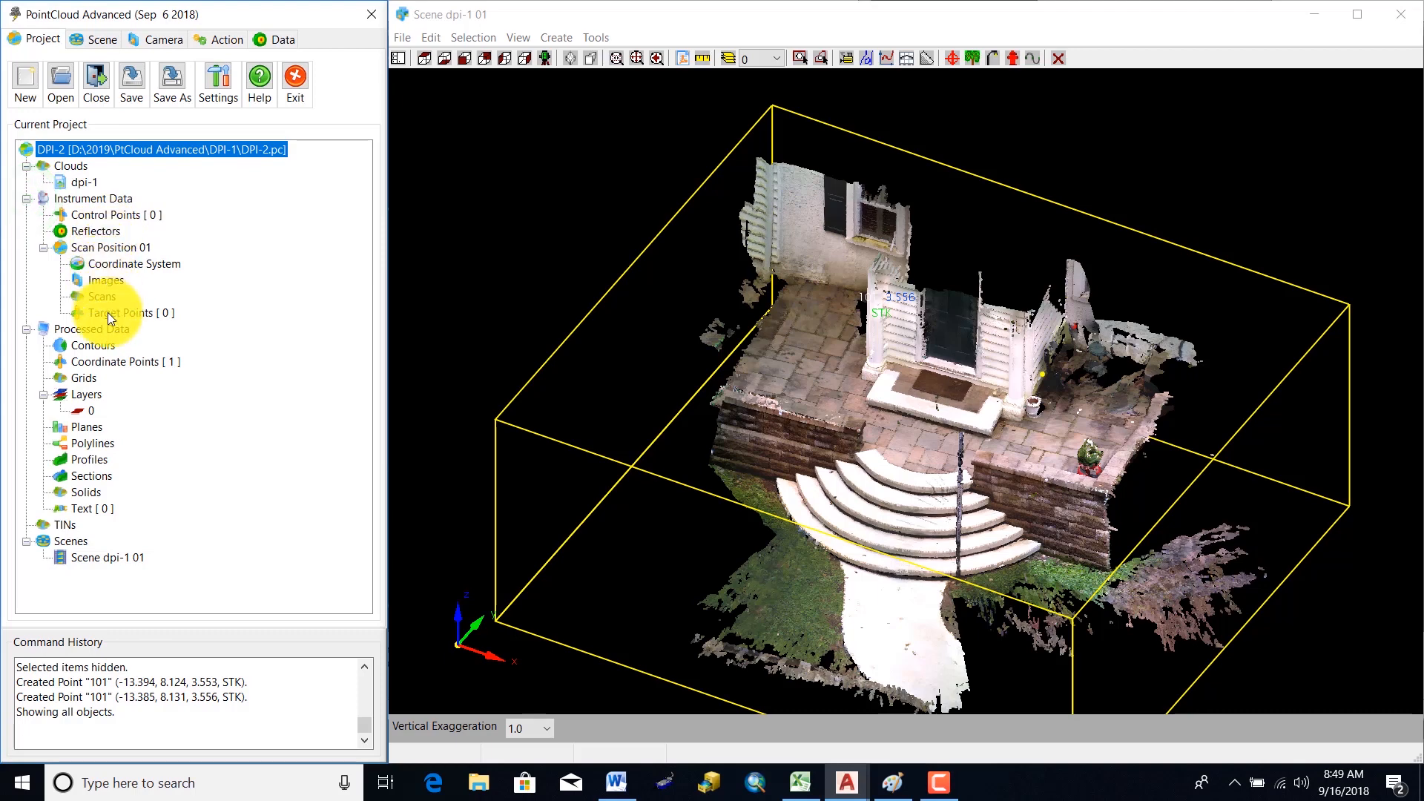
pyautogui.rightClick(131, 217)
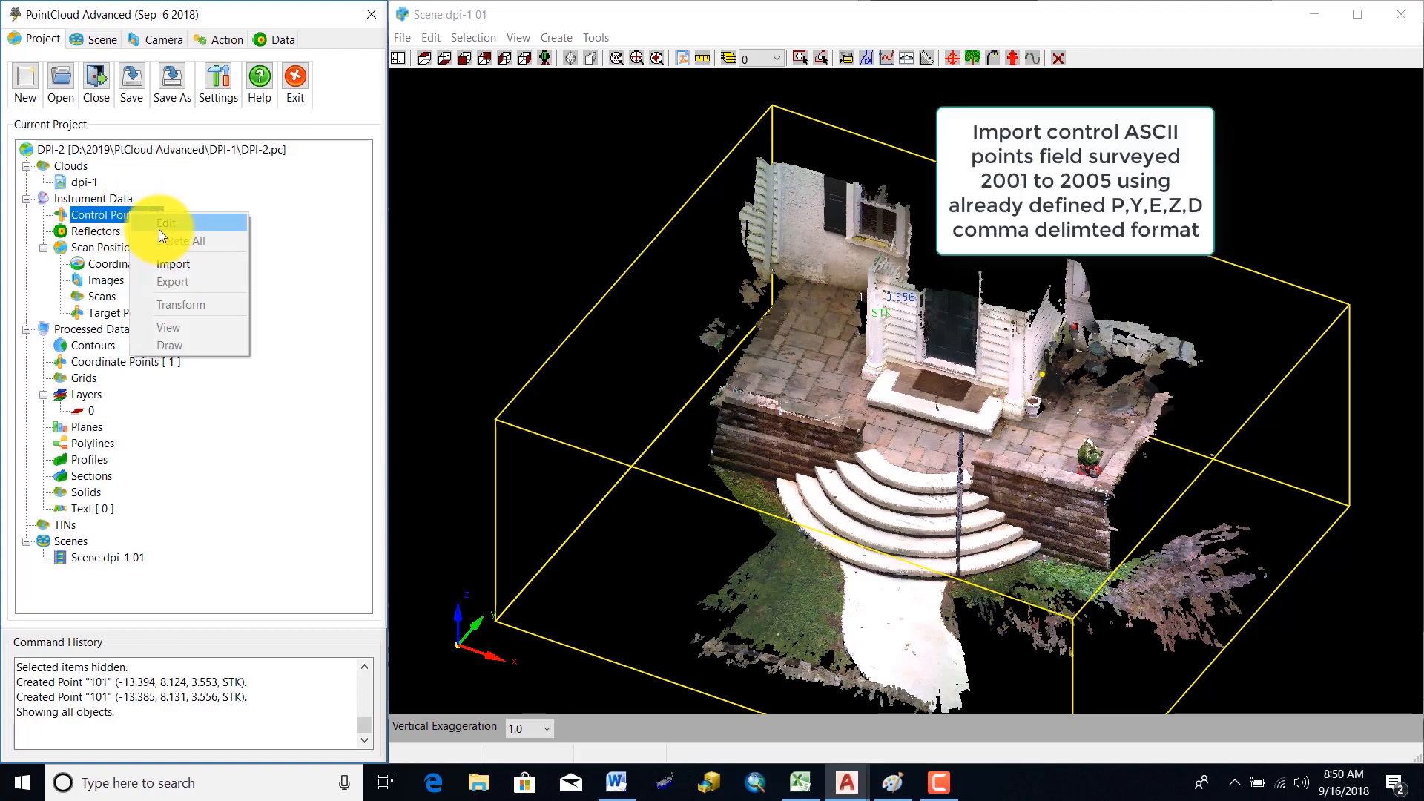
pyautogui.click(179, 266)
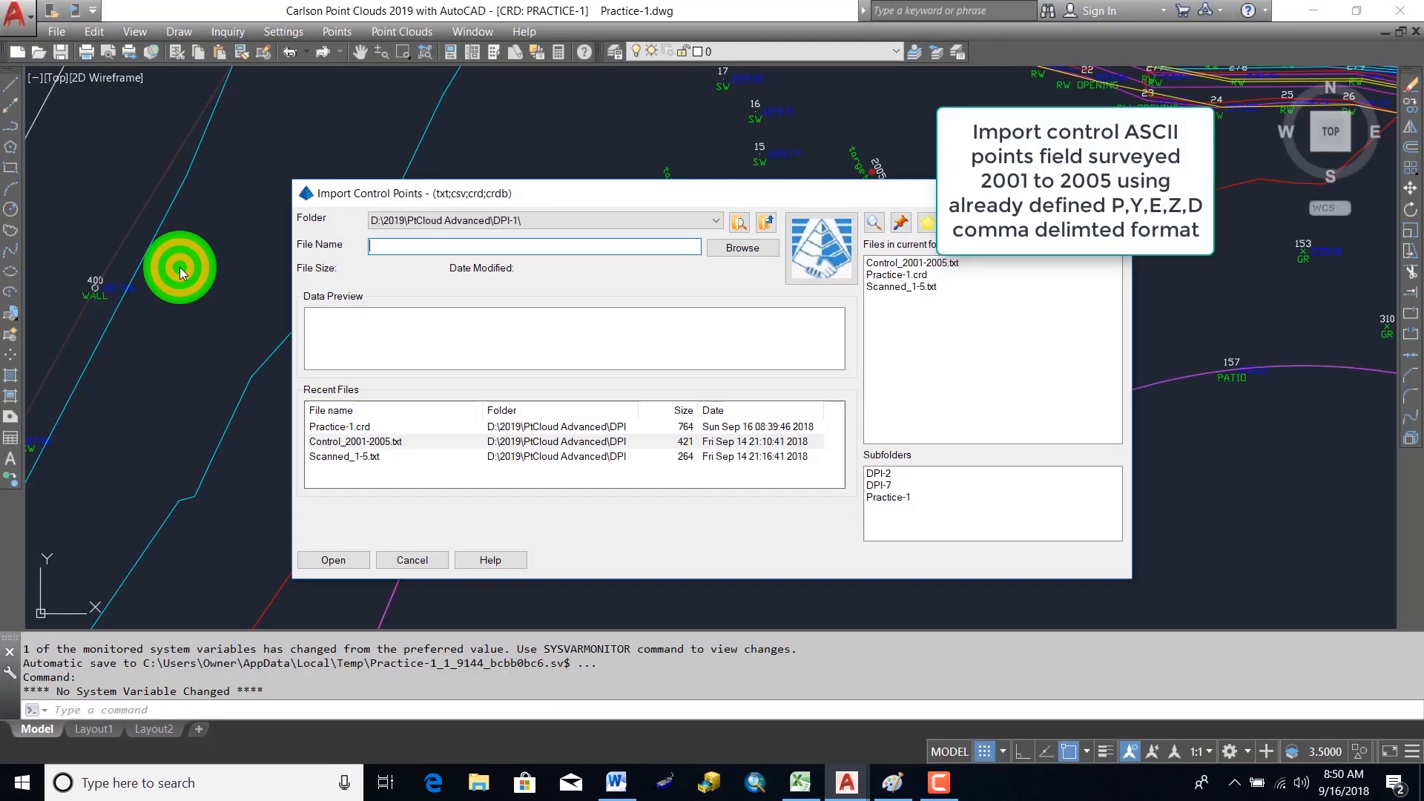
pyautogui.click(923, 262)
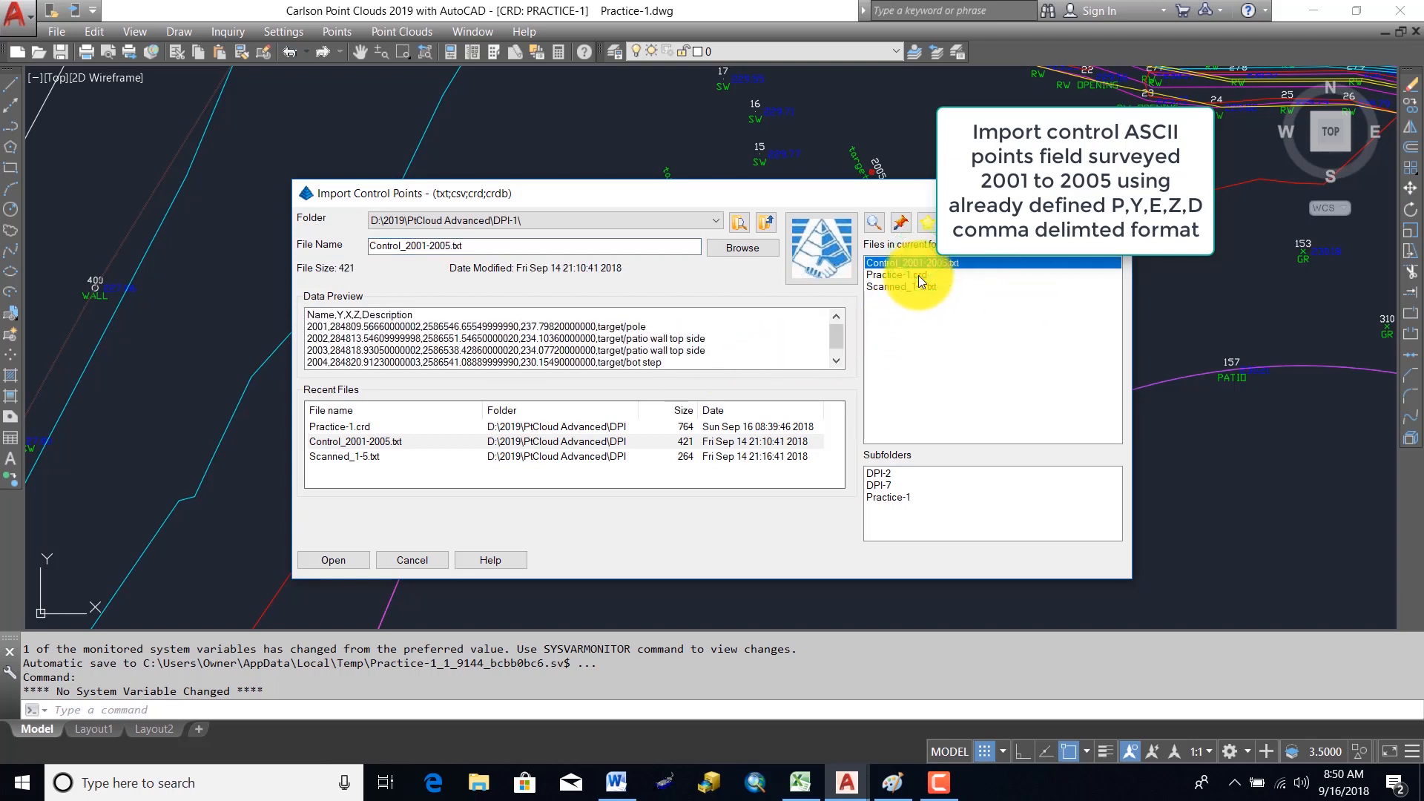
pyautogui.click(352, 568)
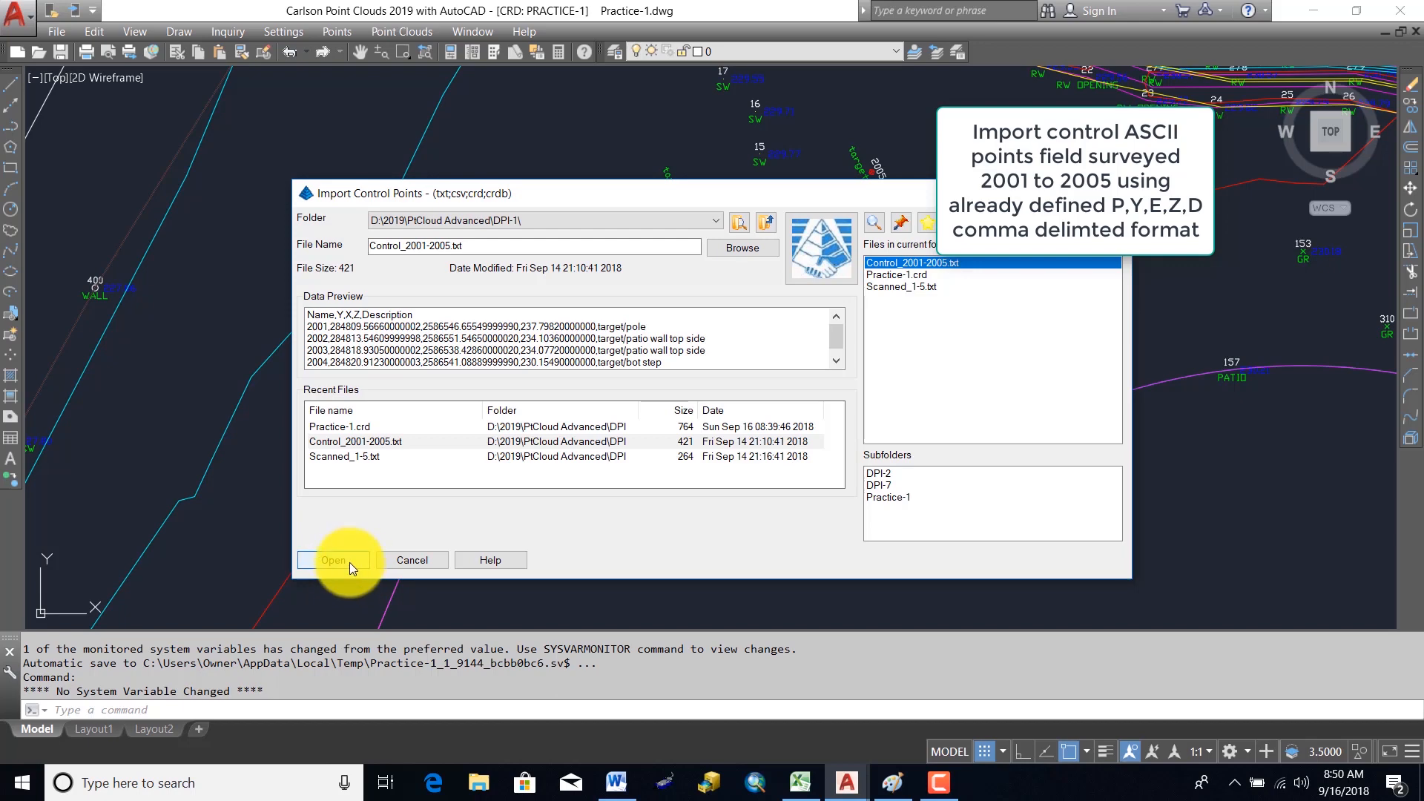
pyautogui.click(349, 562)
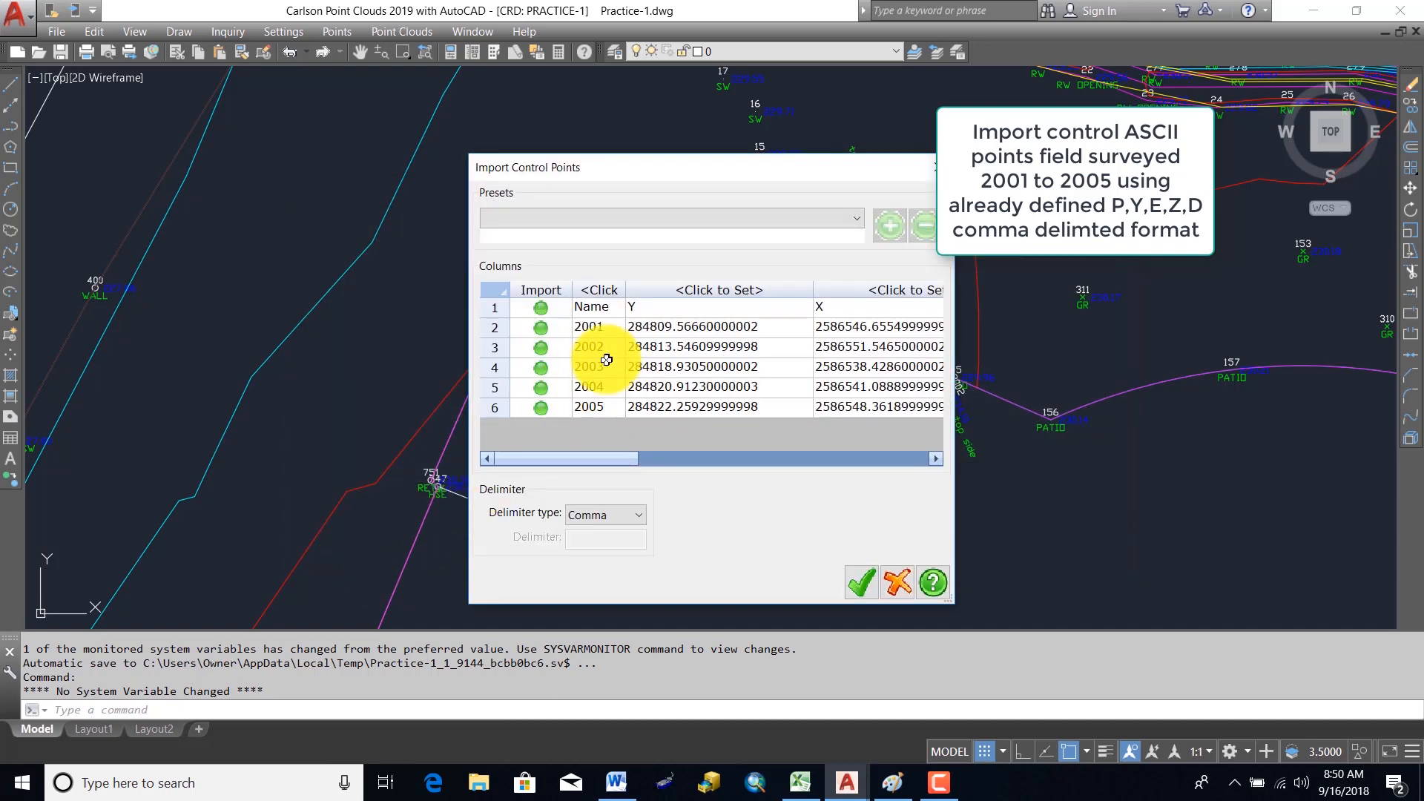
# - Apply the Name;Y;X;Z;Description preset to the control point columns, exclude the header row and accept the comma-delimited format
pyautogui.click(857, 217)
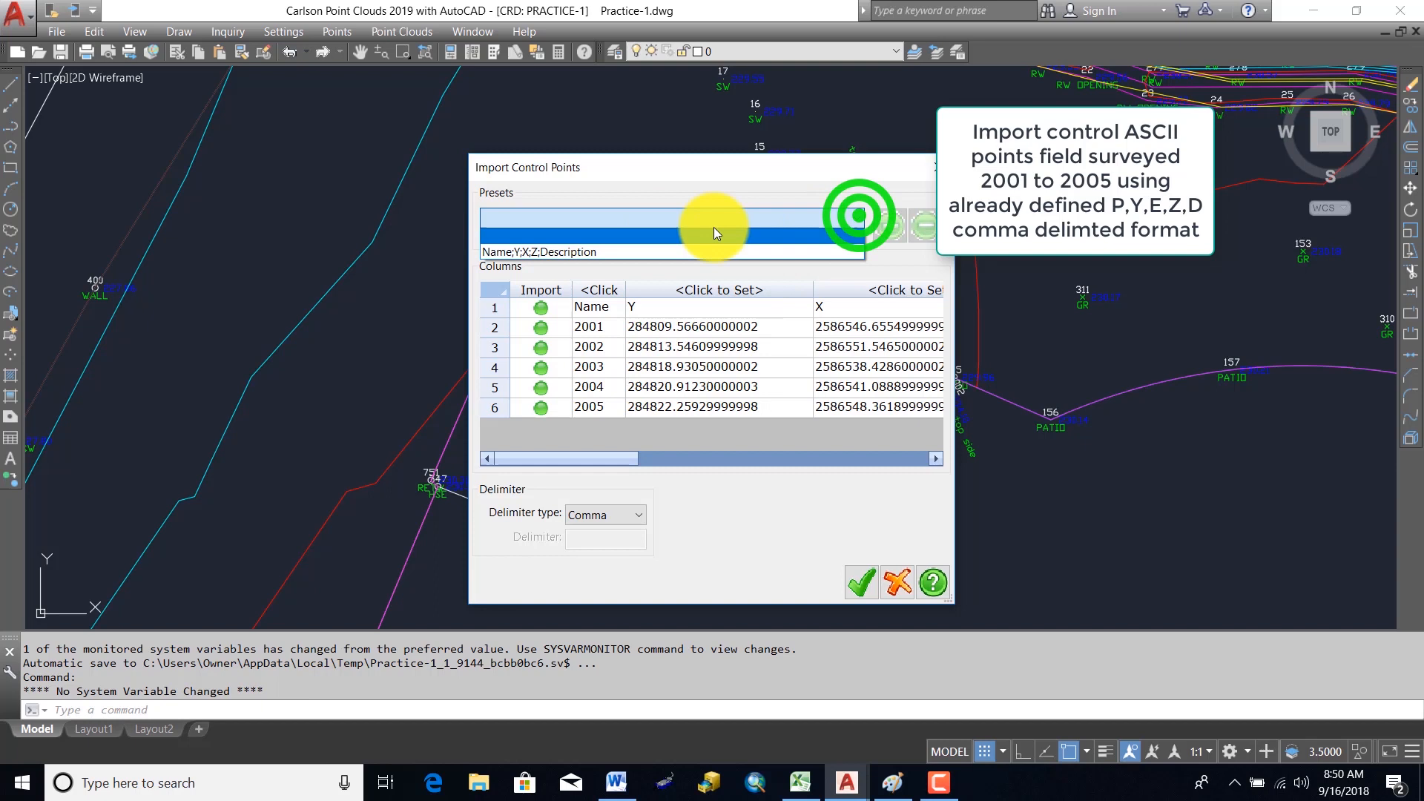
pyautogui.click(583, 251)
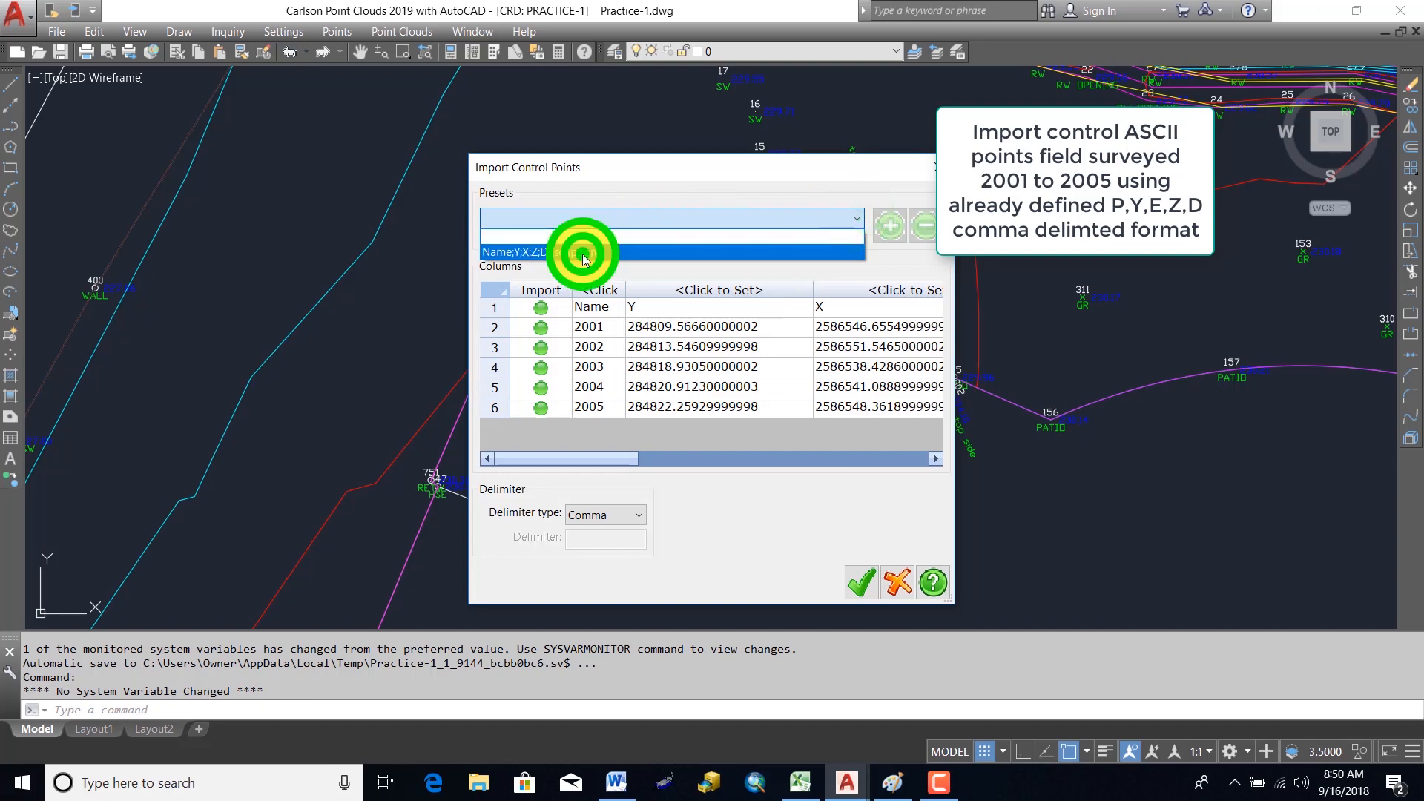
pyautogui.click(542, 305)
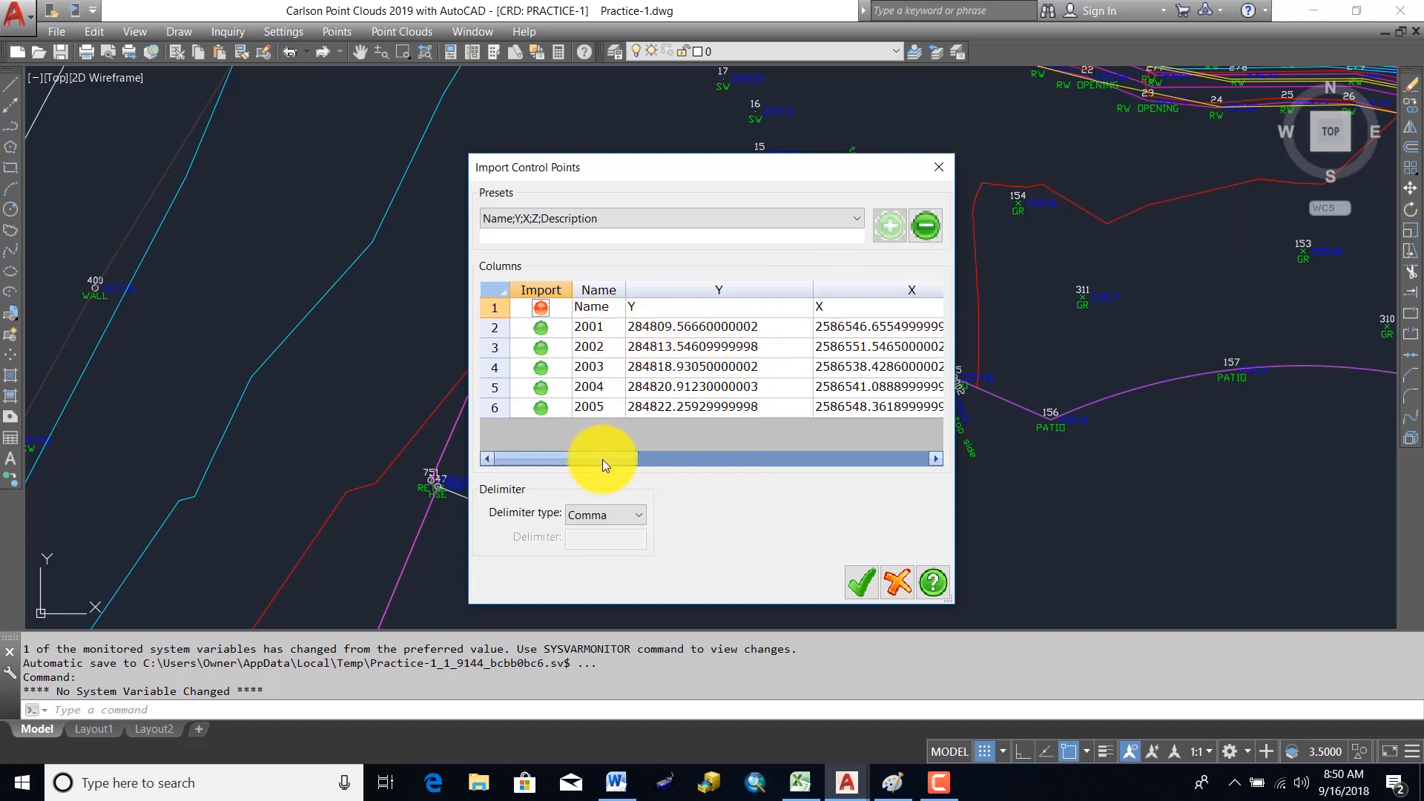
pyautogui.moveTo(603, 460); pyautogui.dragTo(752, 454)
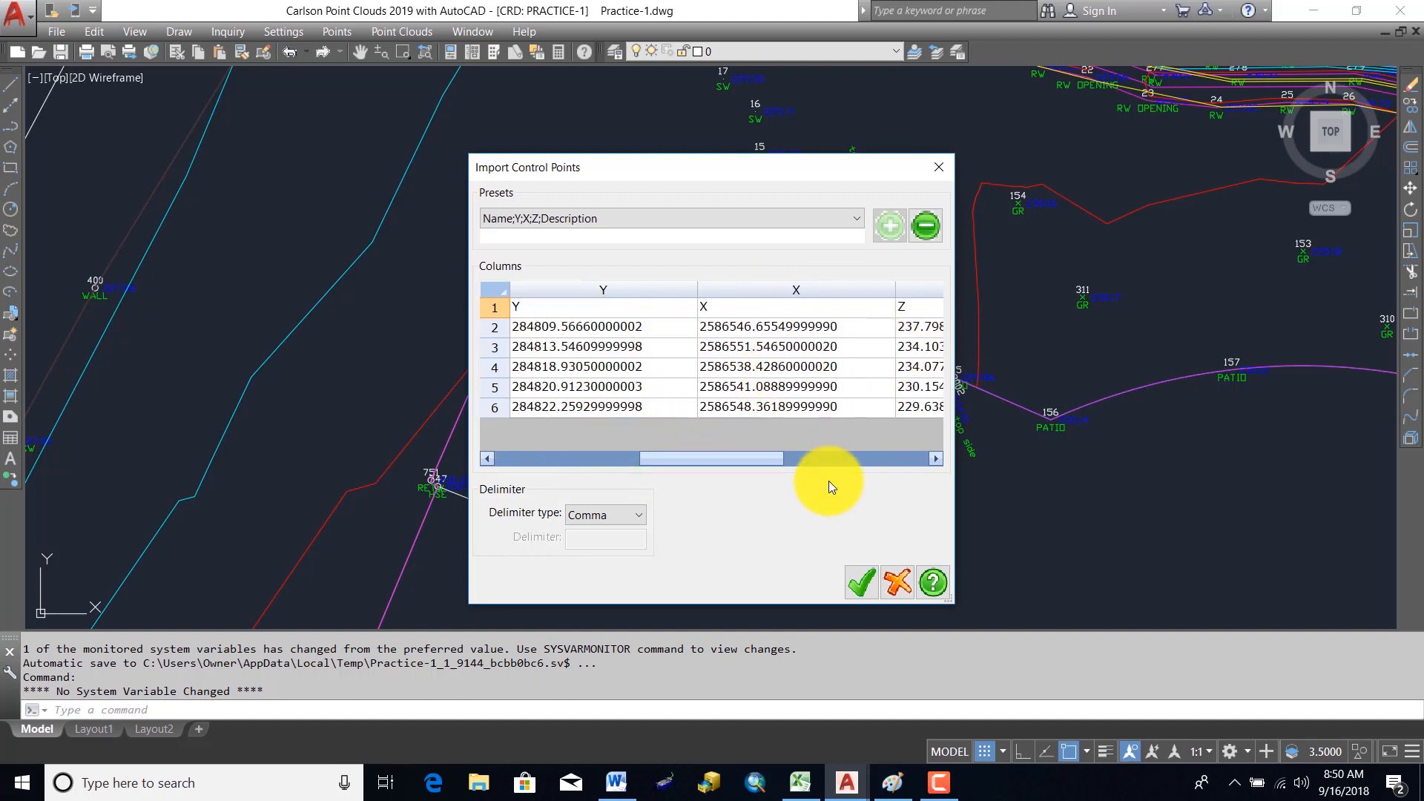
pyautogui.click(835, 458)
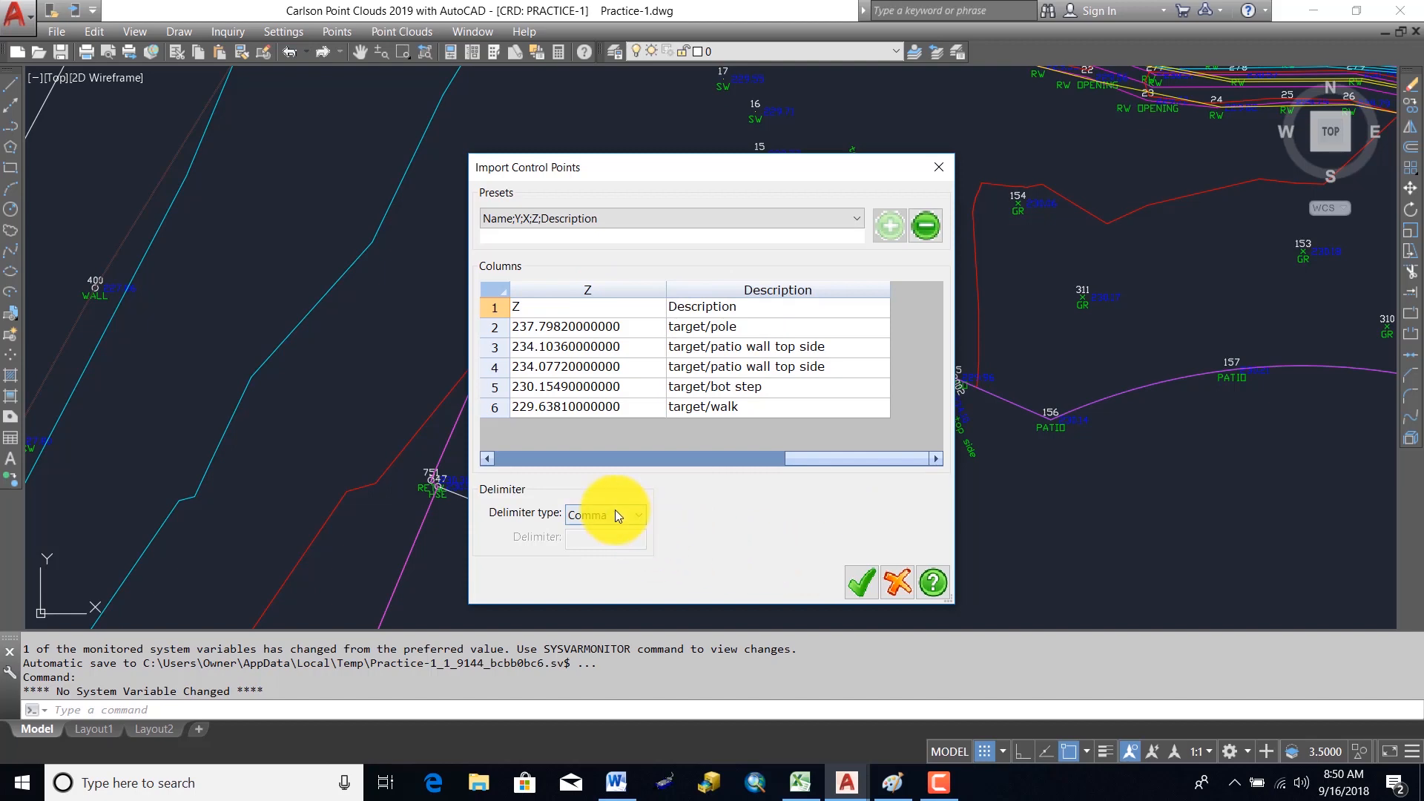
pyautogui.click(854, 585)
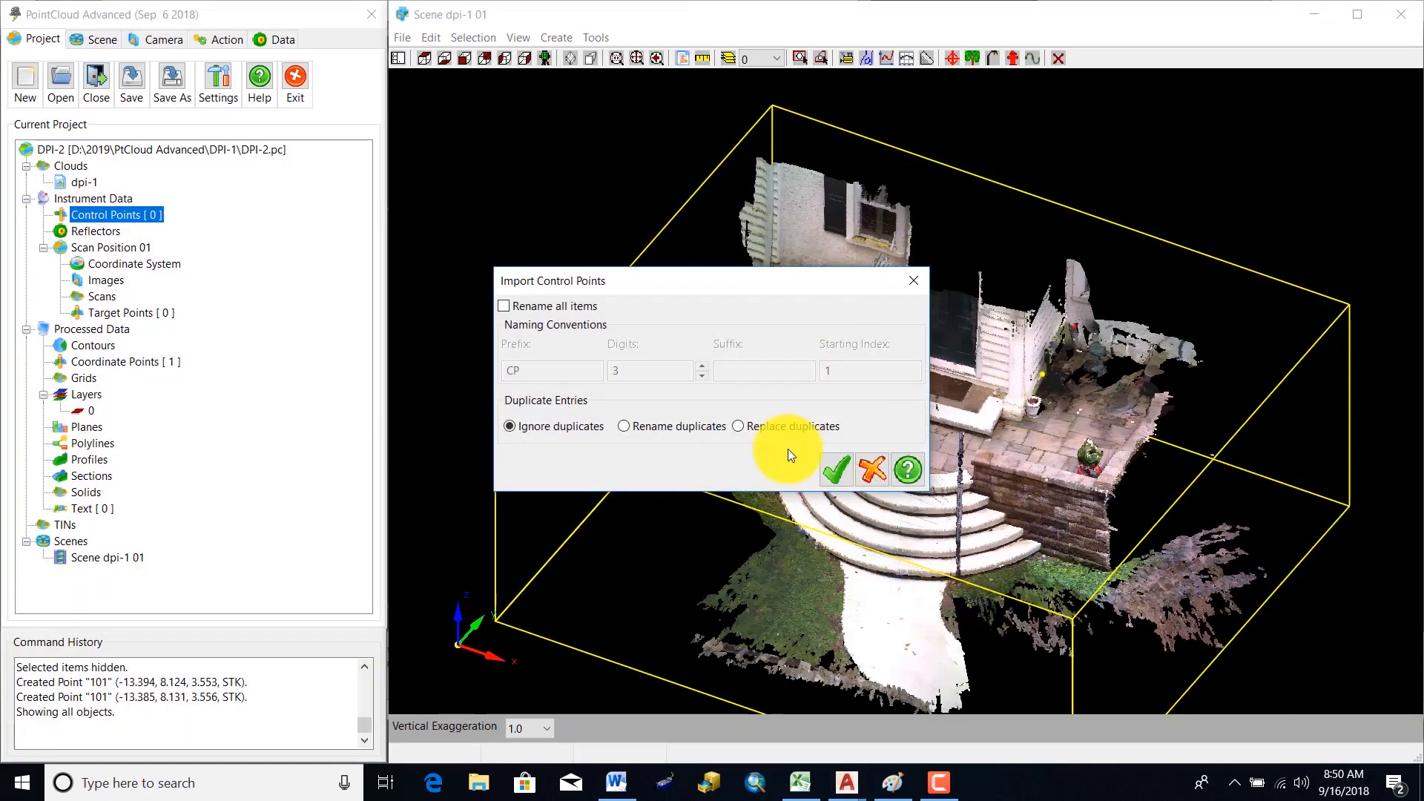
# - Complete the control point import with duplicate entries replaced
pyautogui.click(743, 428)
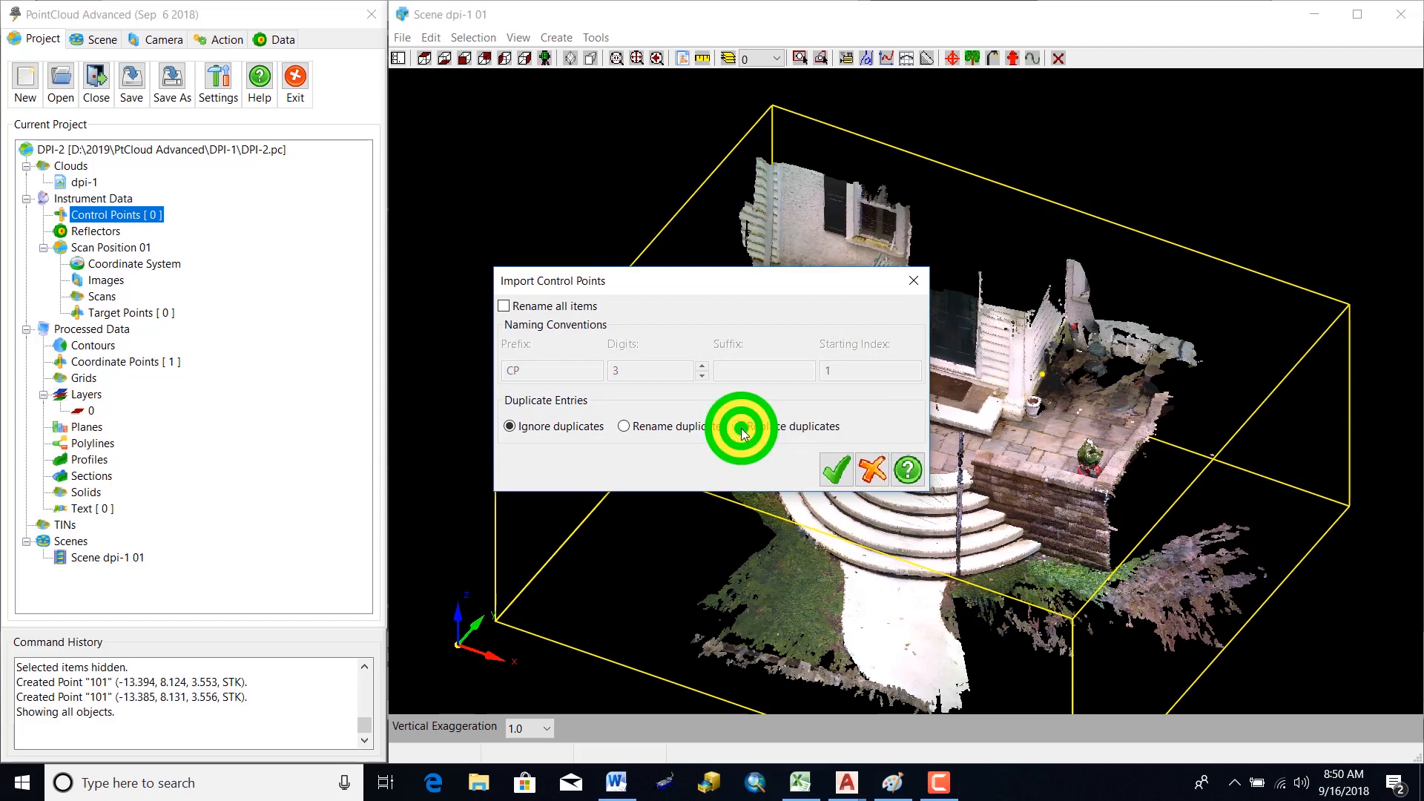
pyautogui.click(831, 473)
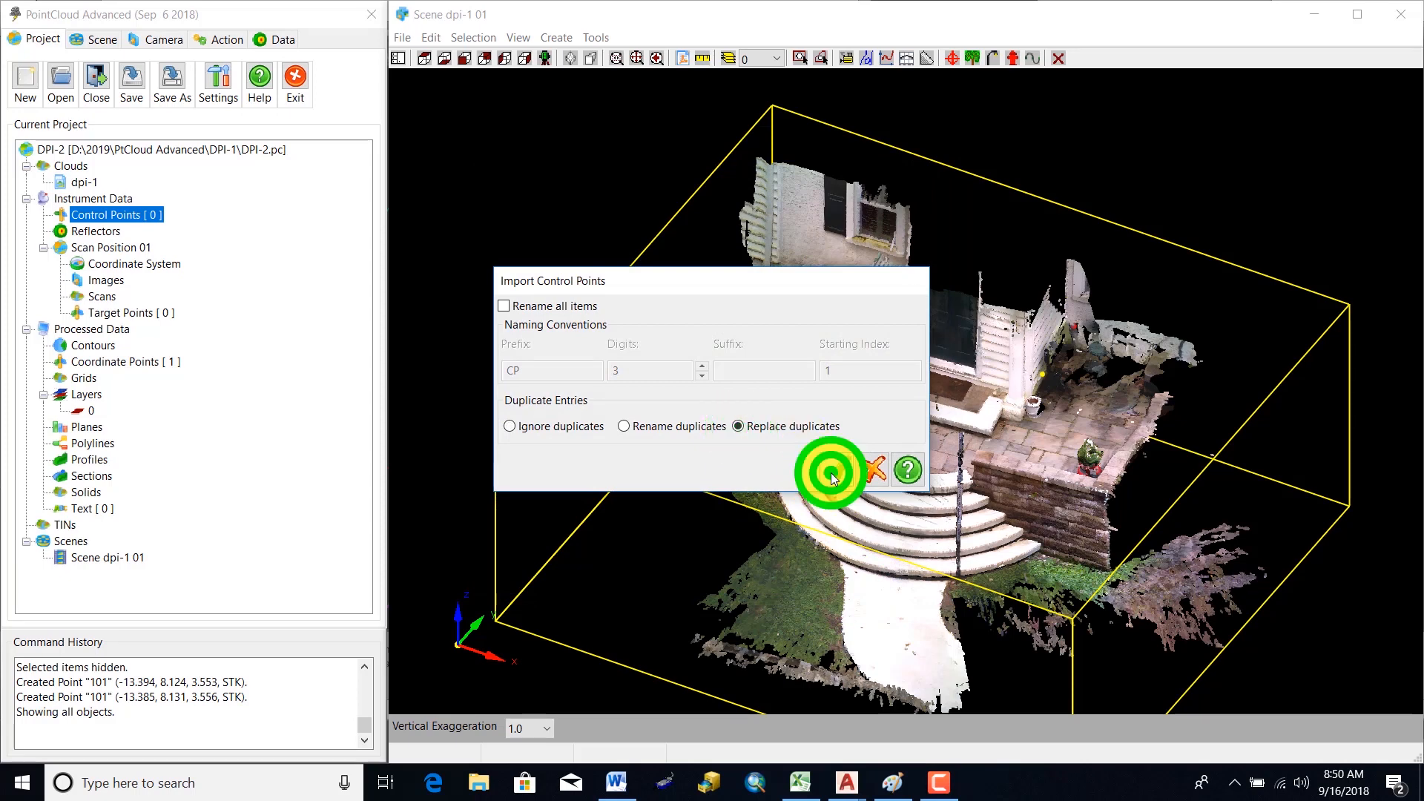
pyautogui.click(276, 437)
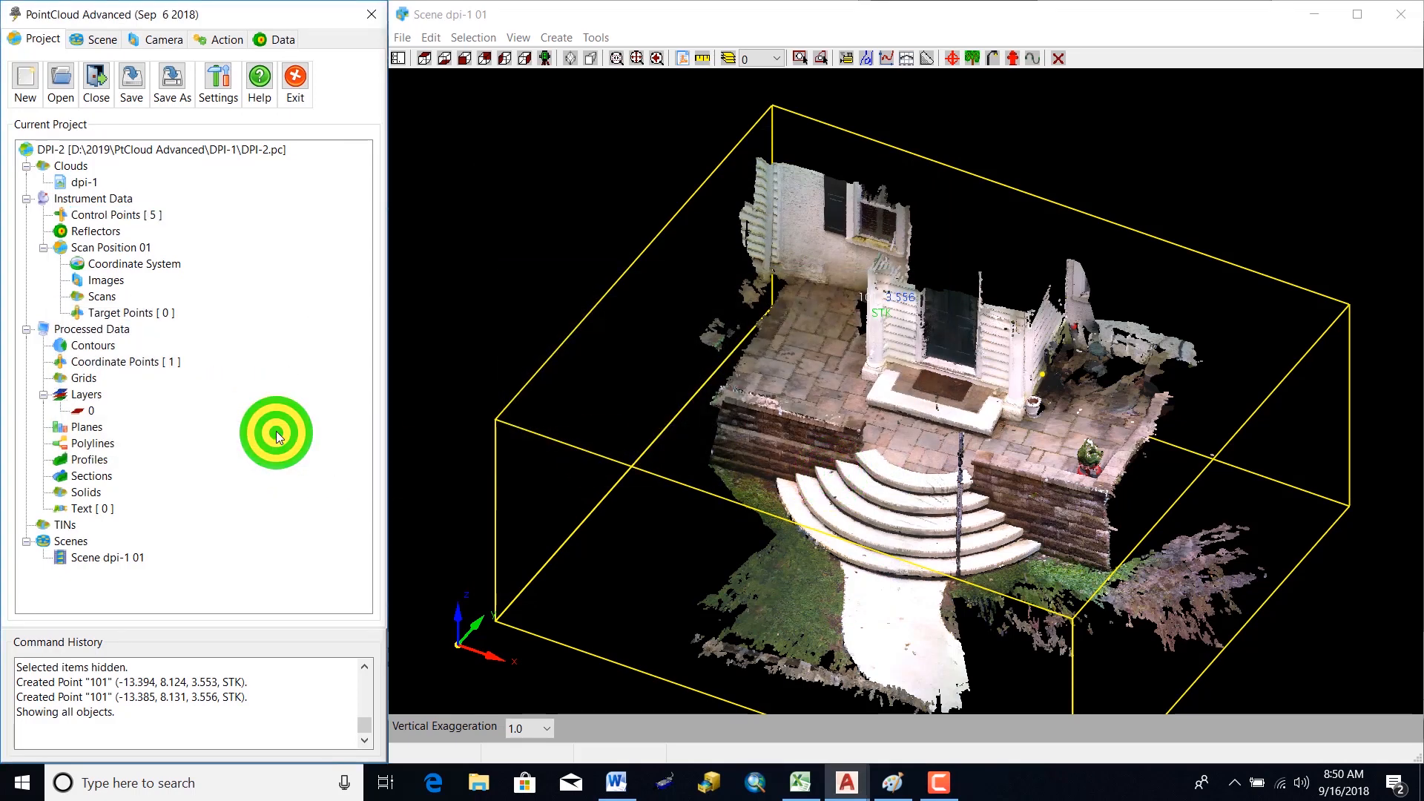
# - Review the names, coordinates and descriptions of the imported control points, then close the list
pyautogui.rightClick(147, 213)
pyautogui.click(184, 220)
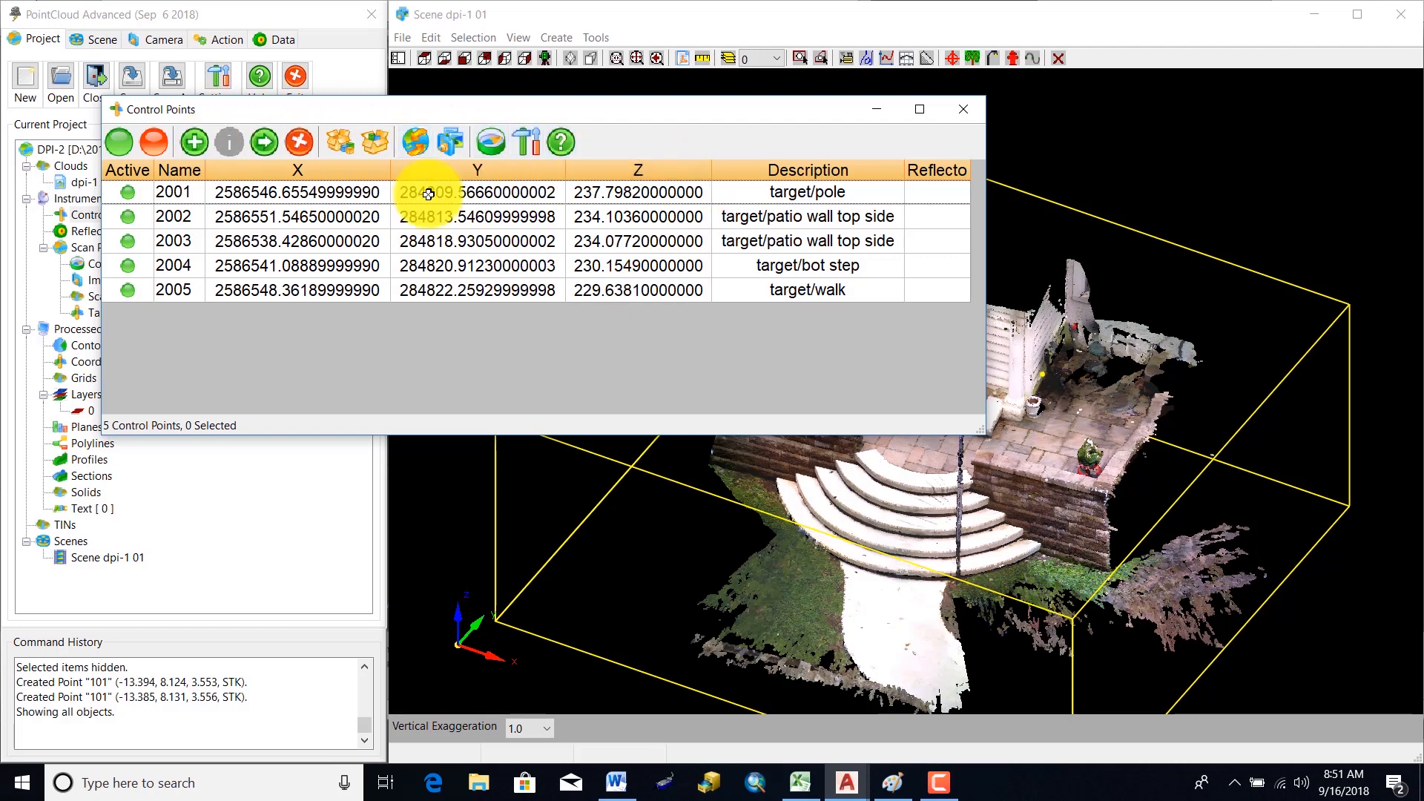
pyautogui.click(955, 111)
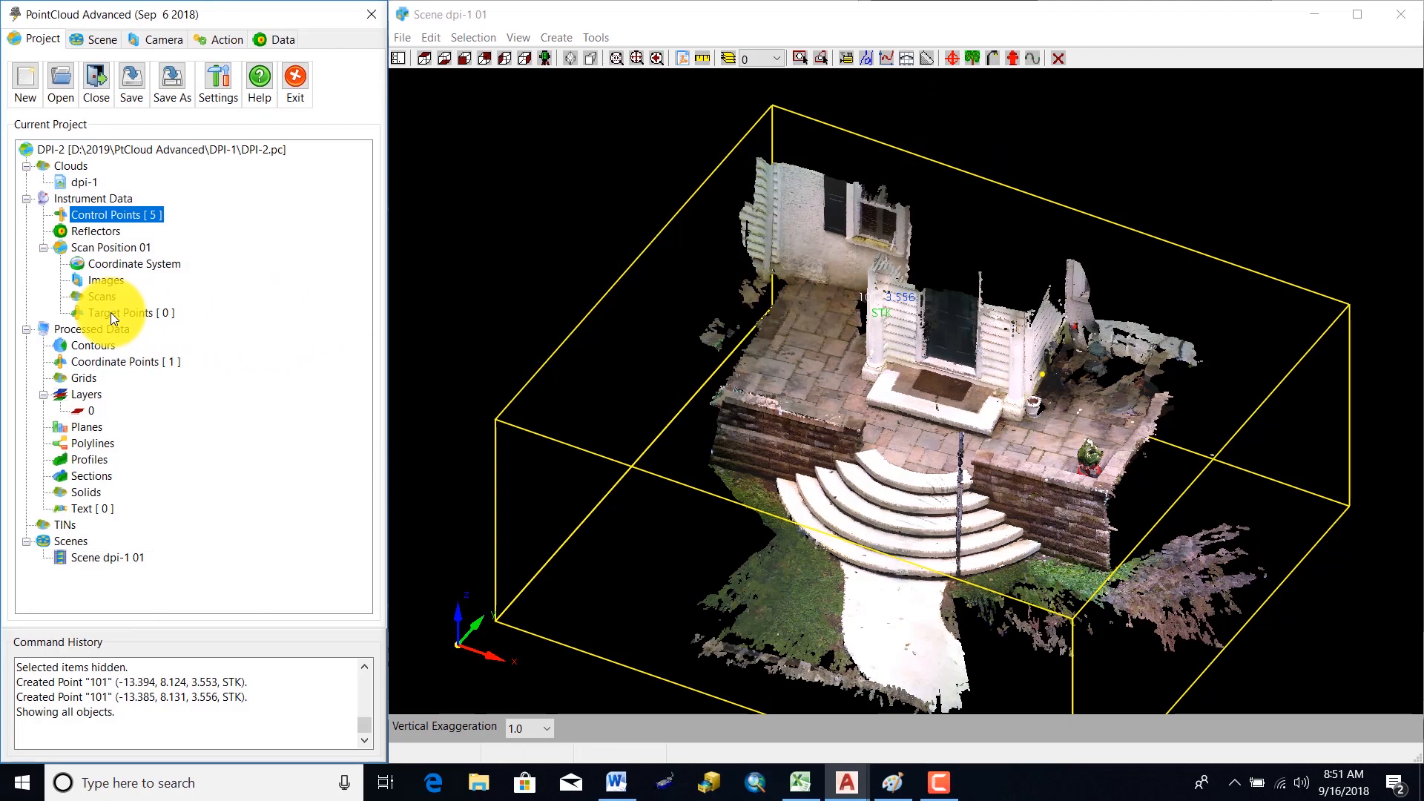
# - Check the coordinates of point 101 in the project's coordinate points list and close it
pyautogui.click(142, 362)
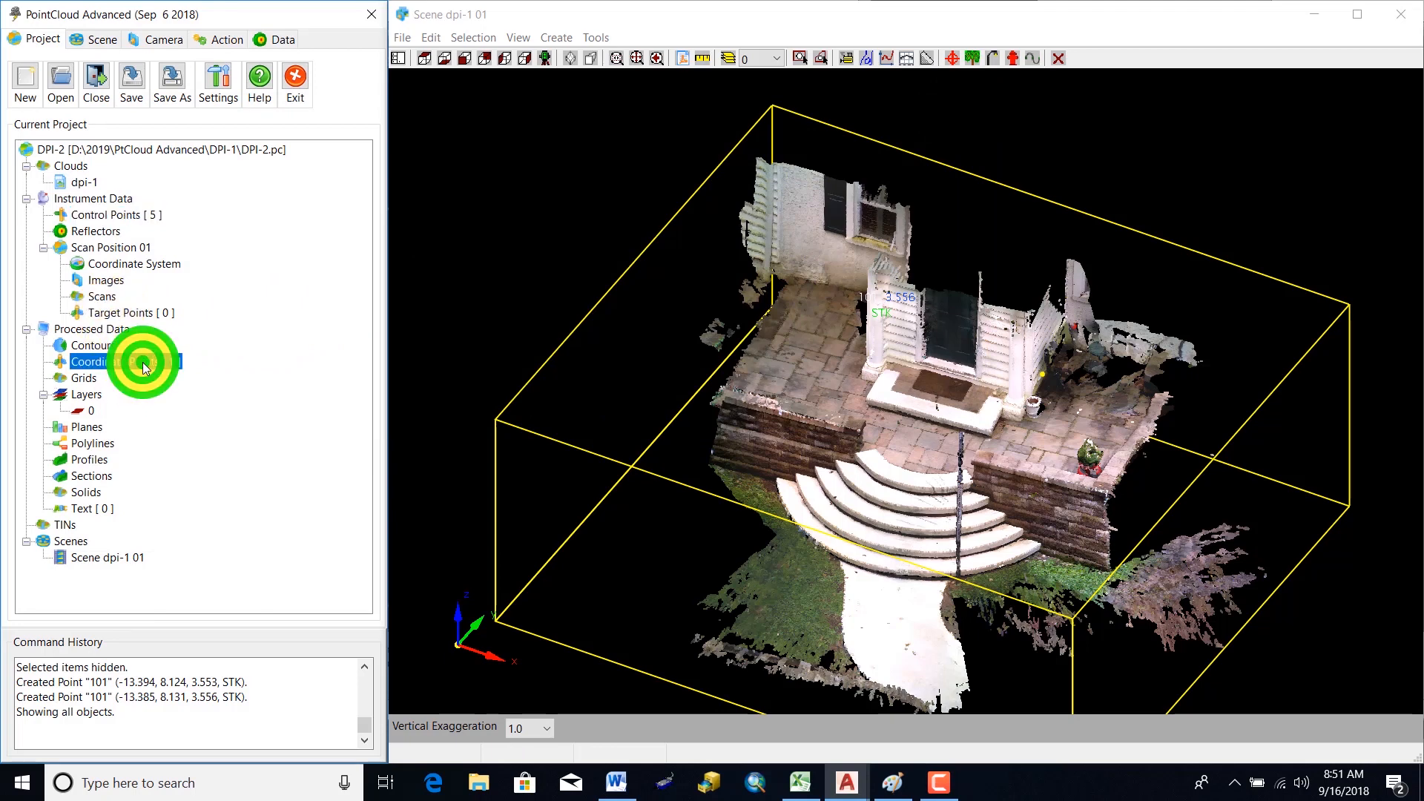
pyautogui.rightClick(102, 388)
pyautogui.click(147, 363)
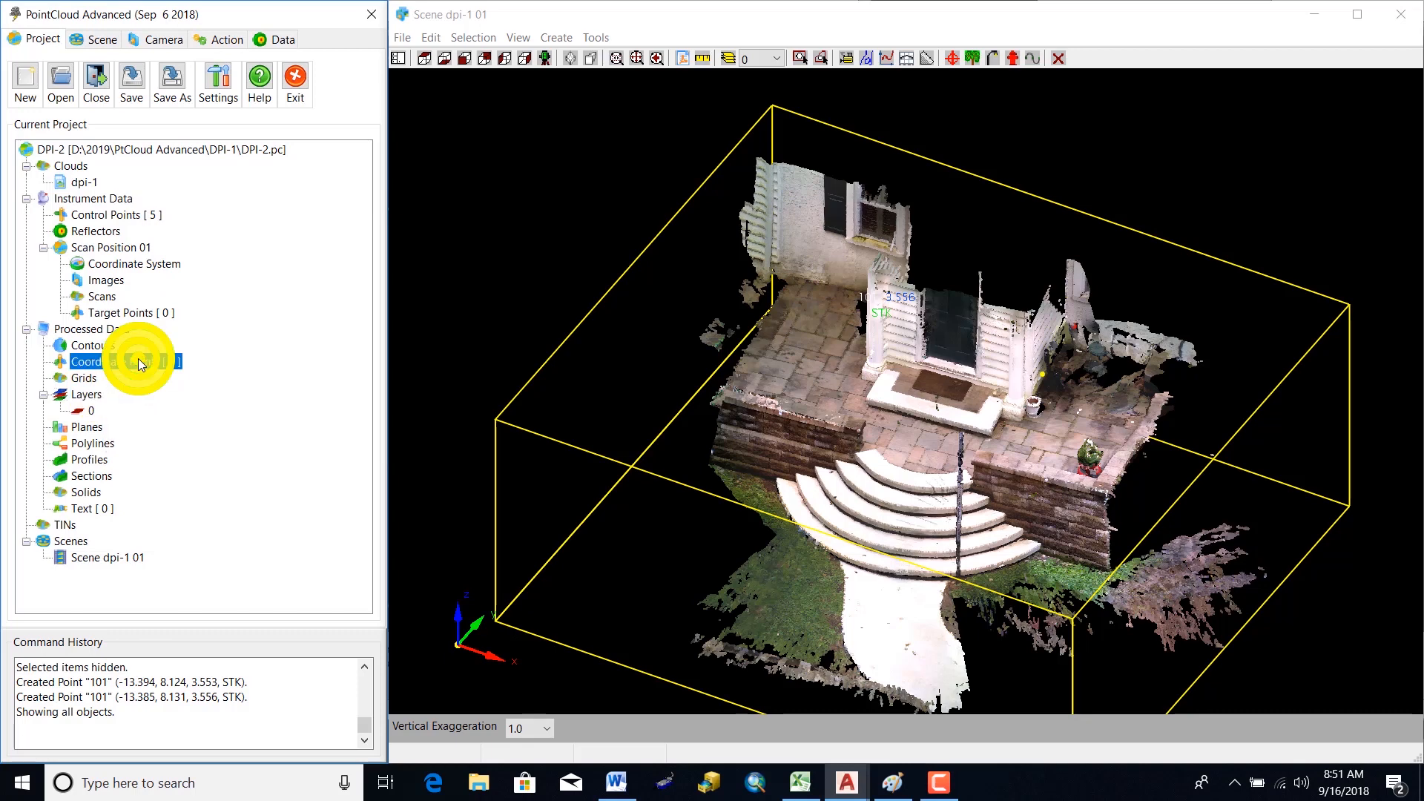
pyautogui.rightClick(141, 362)
pyautogui.click(165, 370)
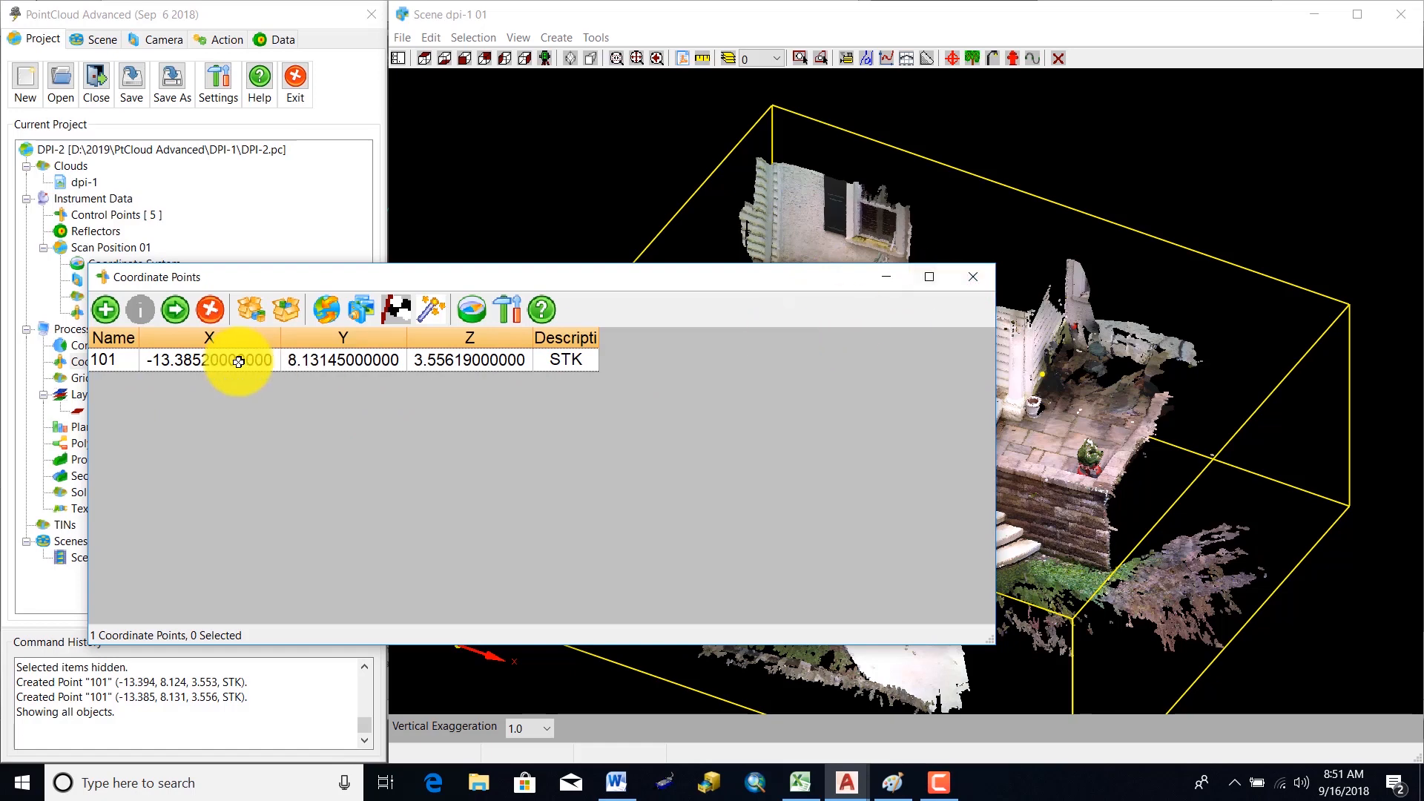
pyautogui.click(955, 279)
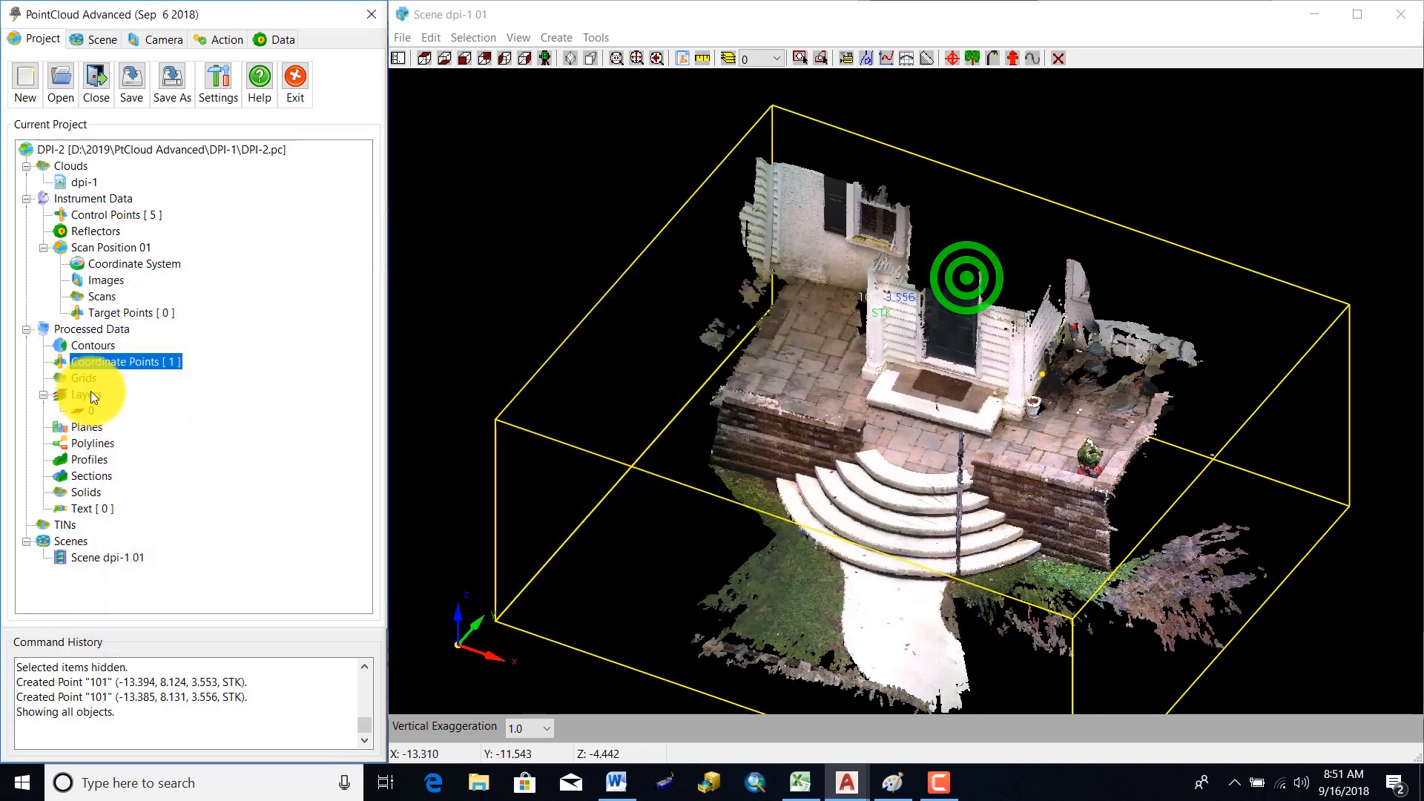
# - Start importing coordinate points into the processed data from the file Scanned_1-5.txt
pyautogui.rightClick(115, 360)
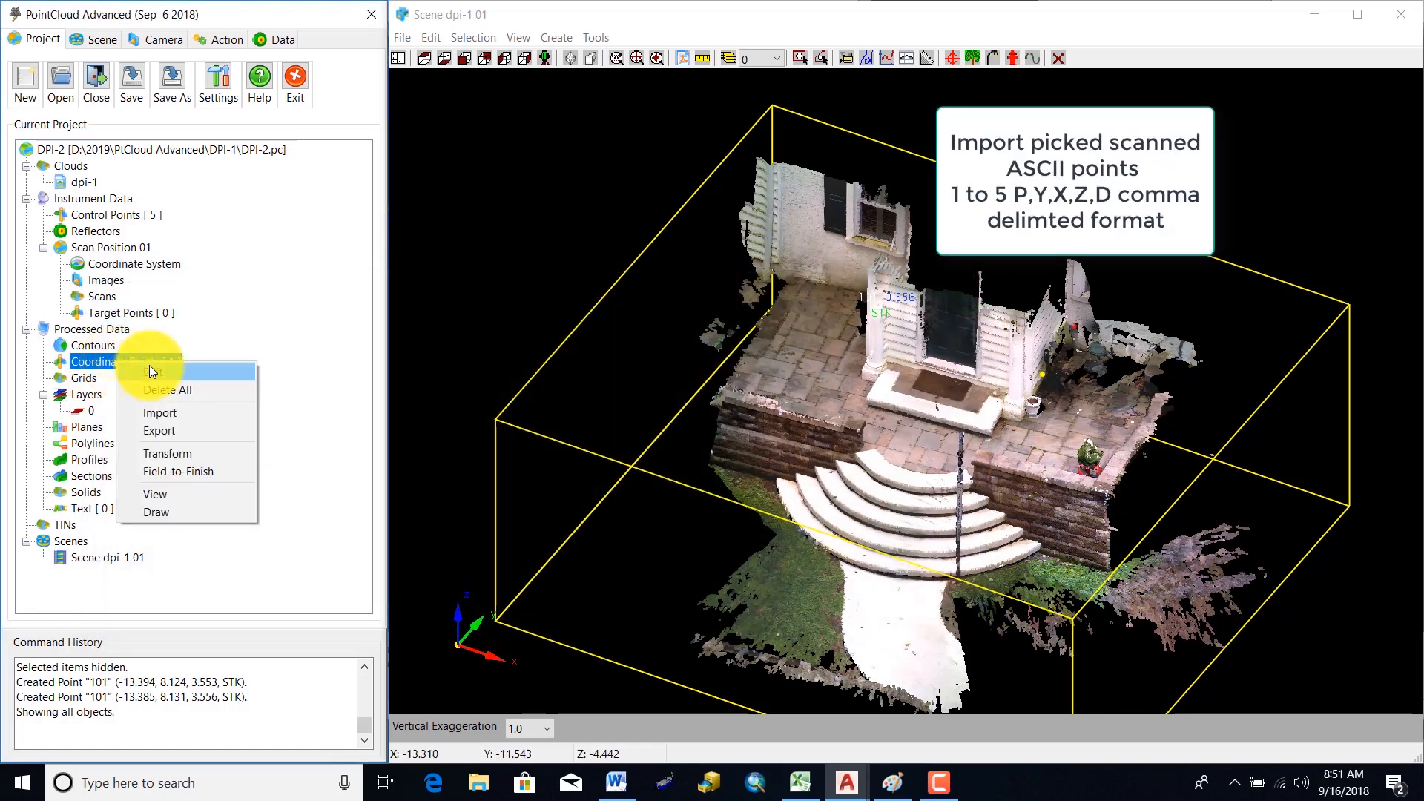
pyautogui.click(184, 417)
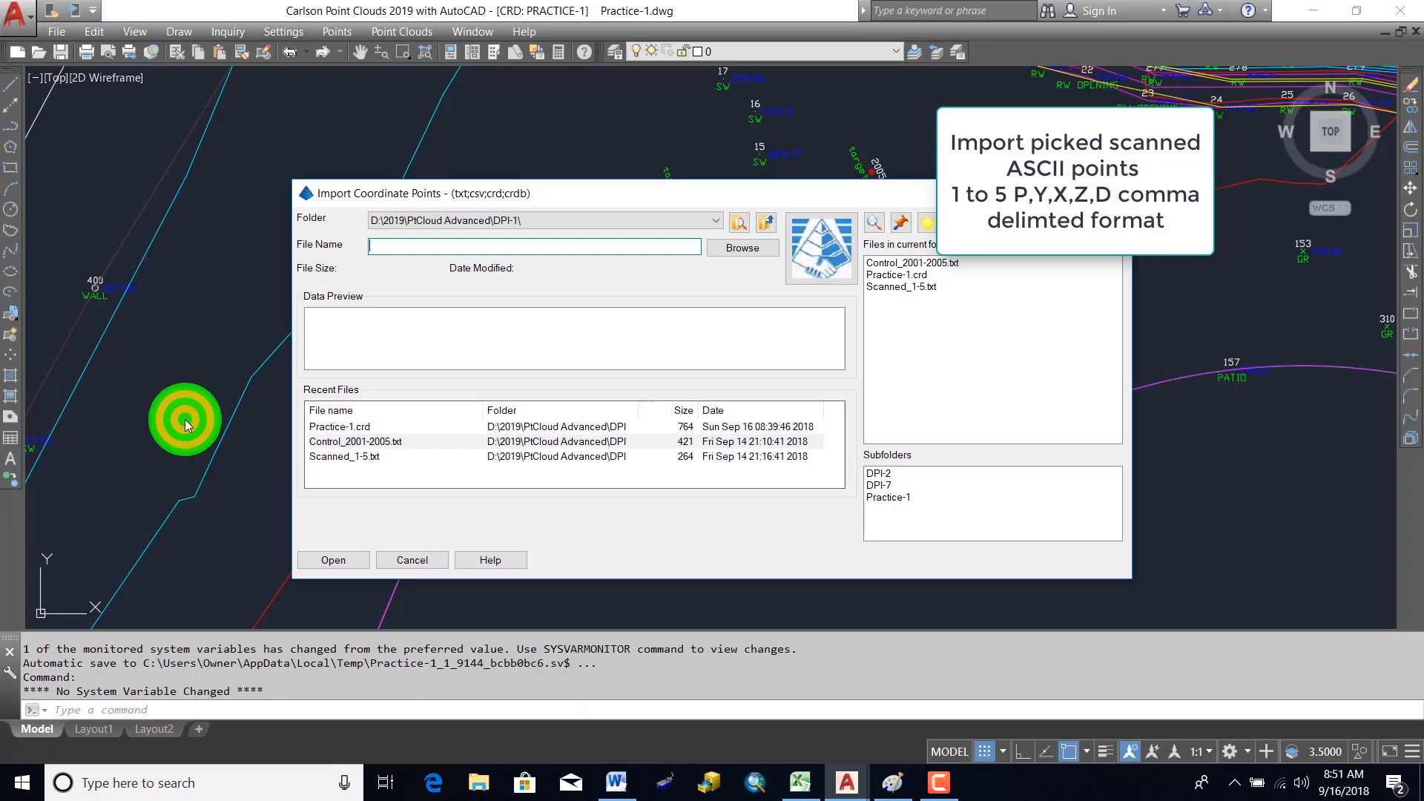
pyautogui.click(893, 288)
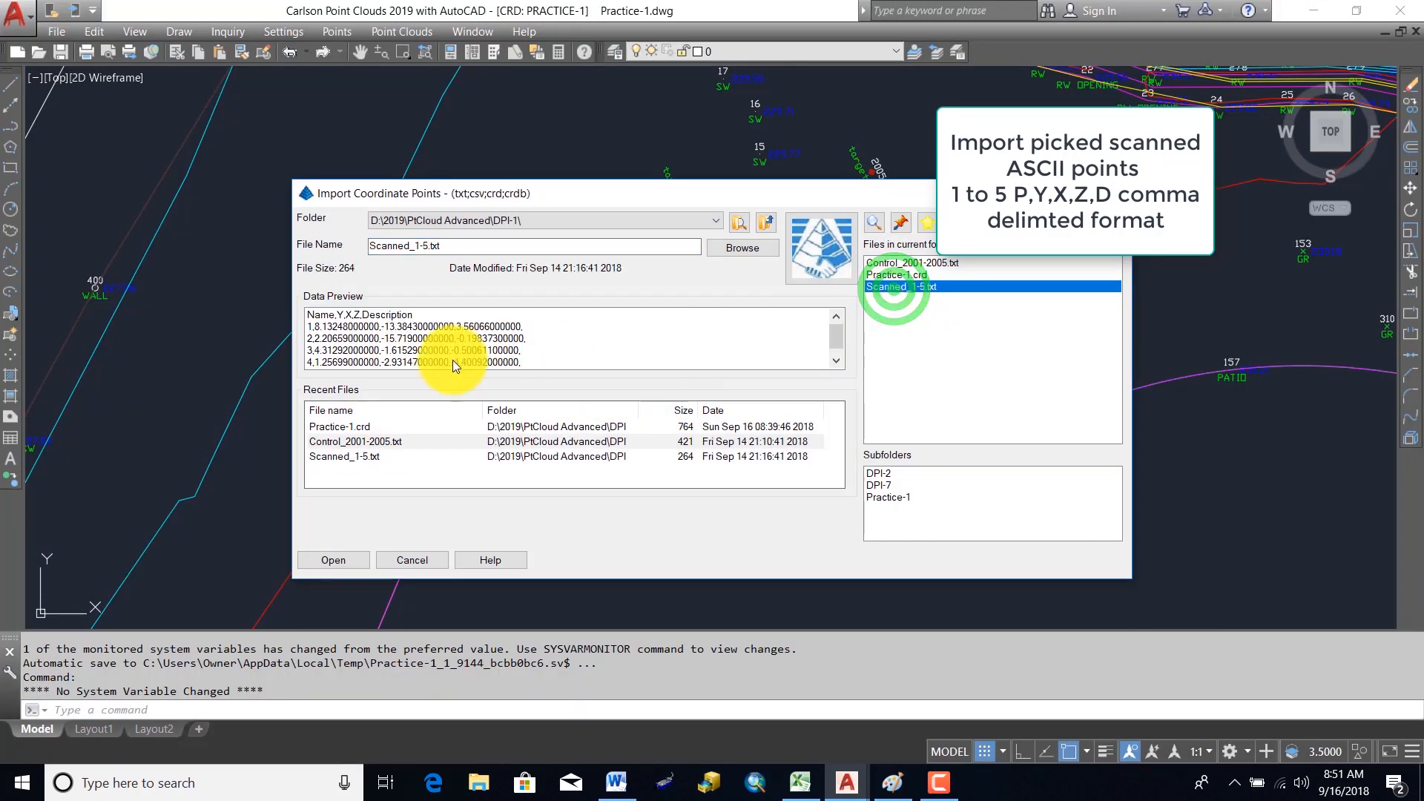
pyautogui.click(355, 563)
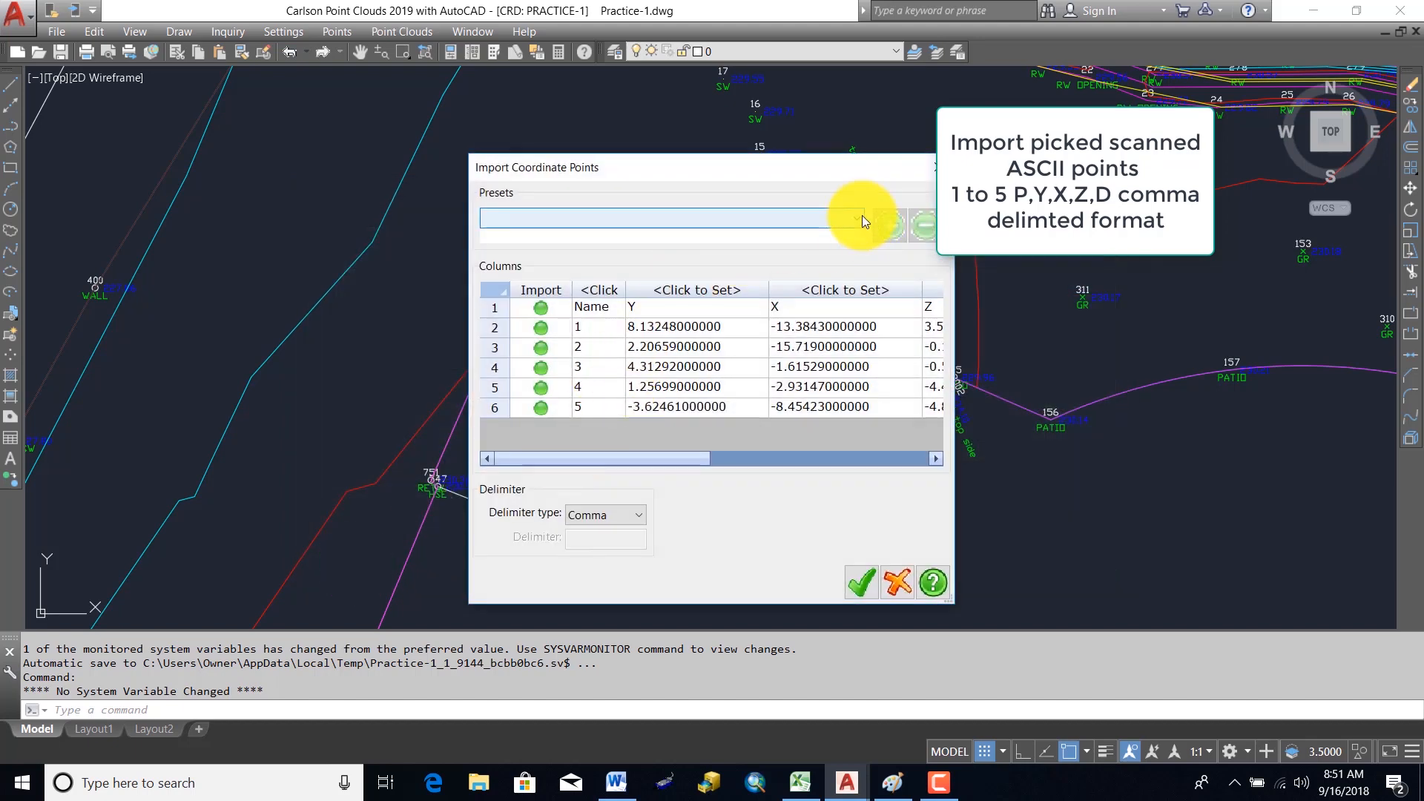
# - Import the scanned points using the Name;Y;X;Z;Description preset, with the header row excluded
pyautogui.click(857, 218)
pyautogui.click(531, 250)
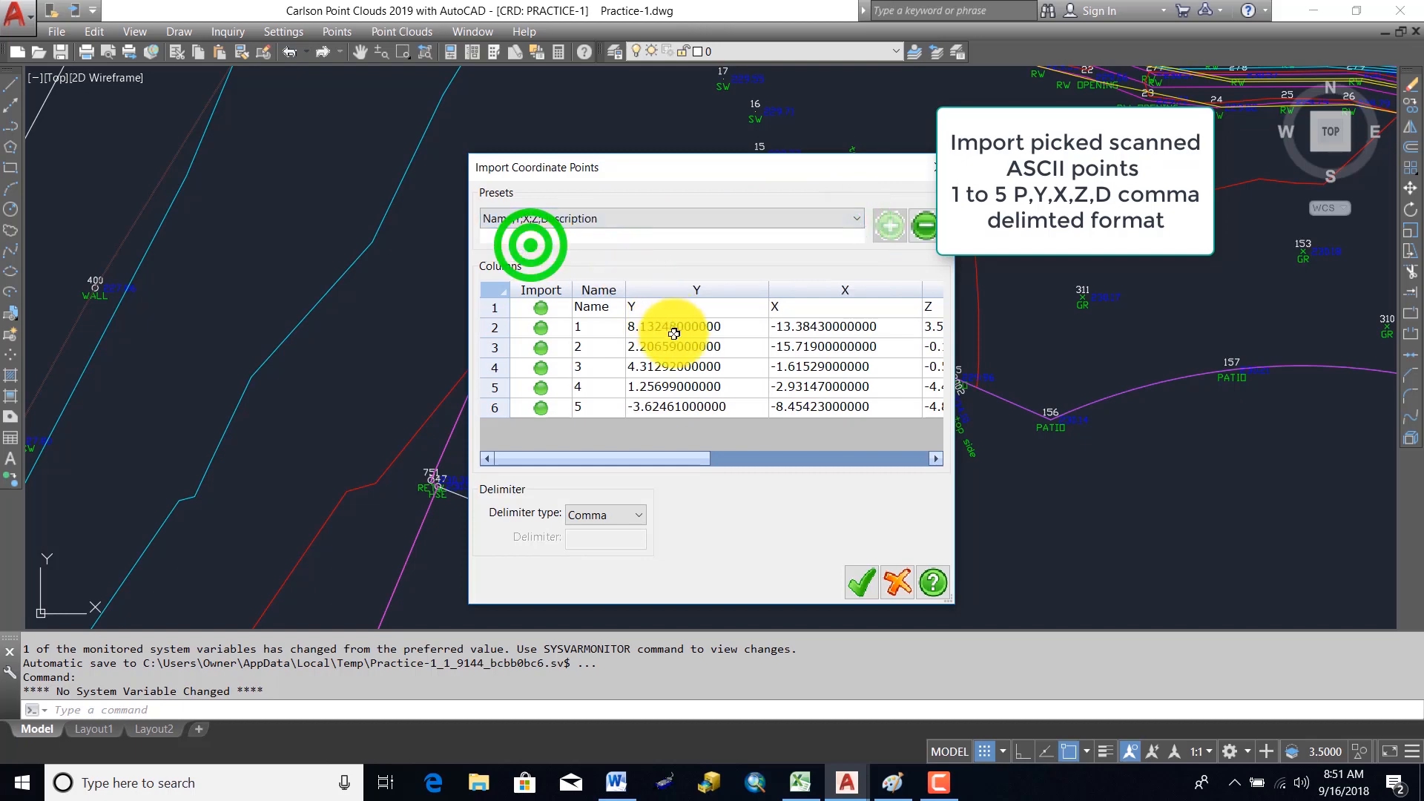
pyautogui.click(543, 309)
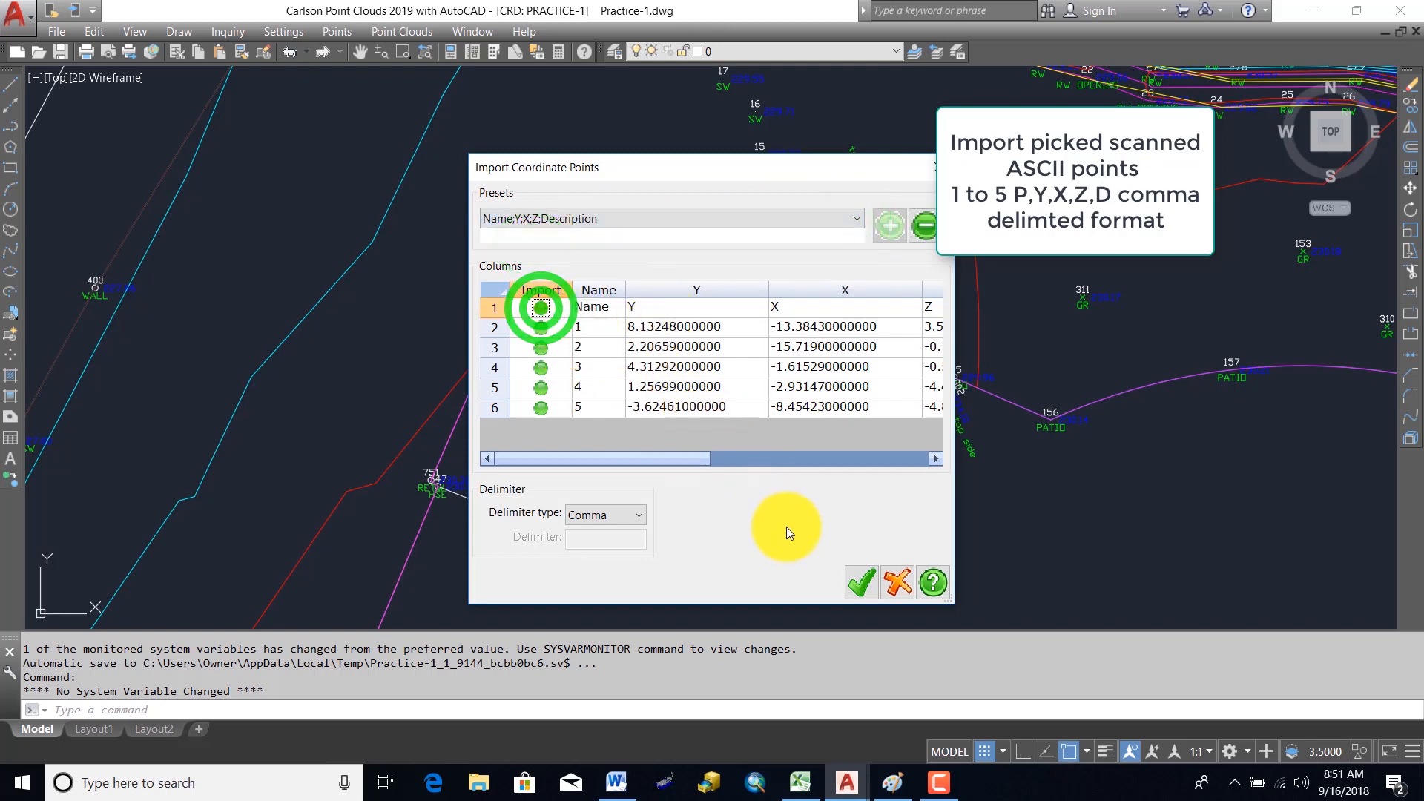
pyautogui.click(861, 581)
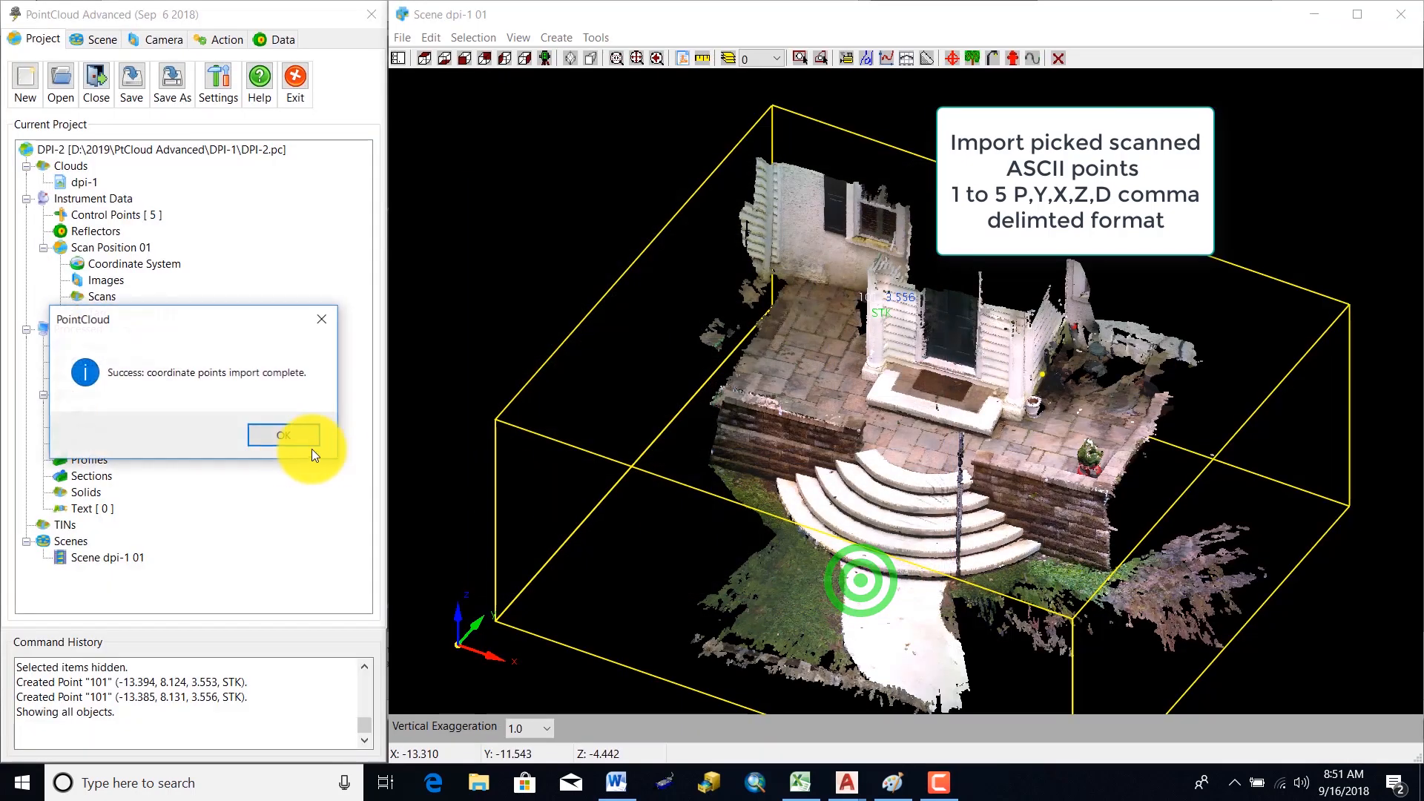
pyautogui.click(292, 431)
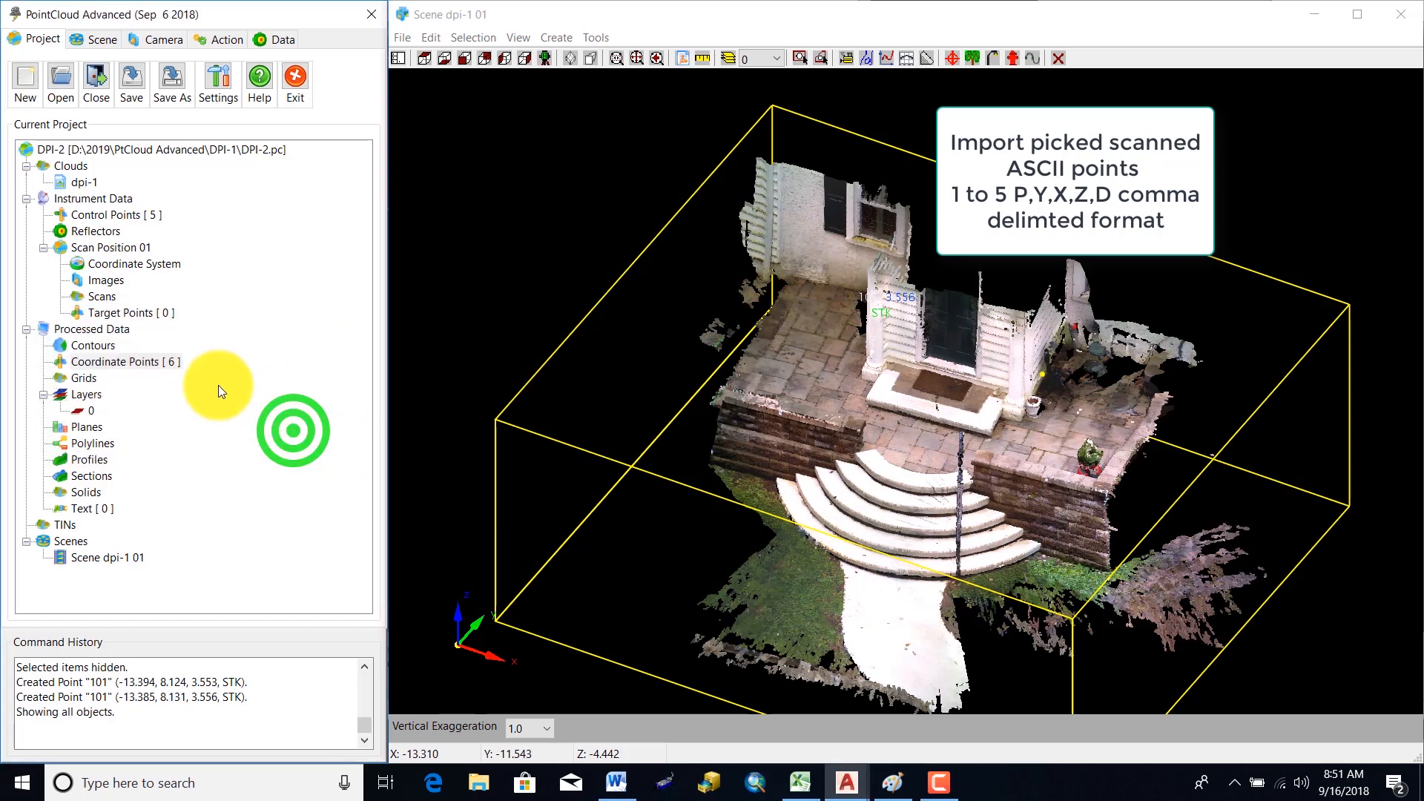
# - Compare scanned points 1 to 5 with point 101 in the coordinate points list, then close the list
pyautogui.doubleClick(171, 362)
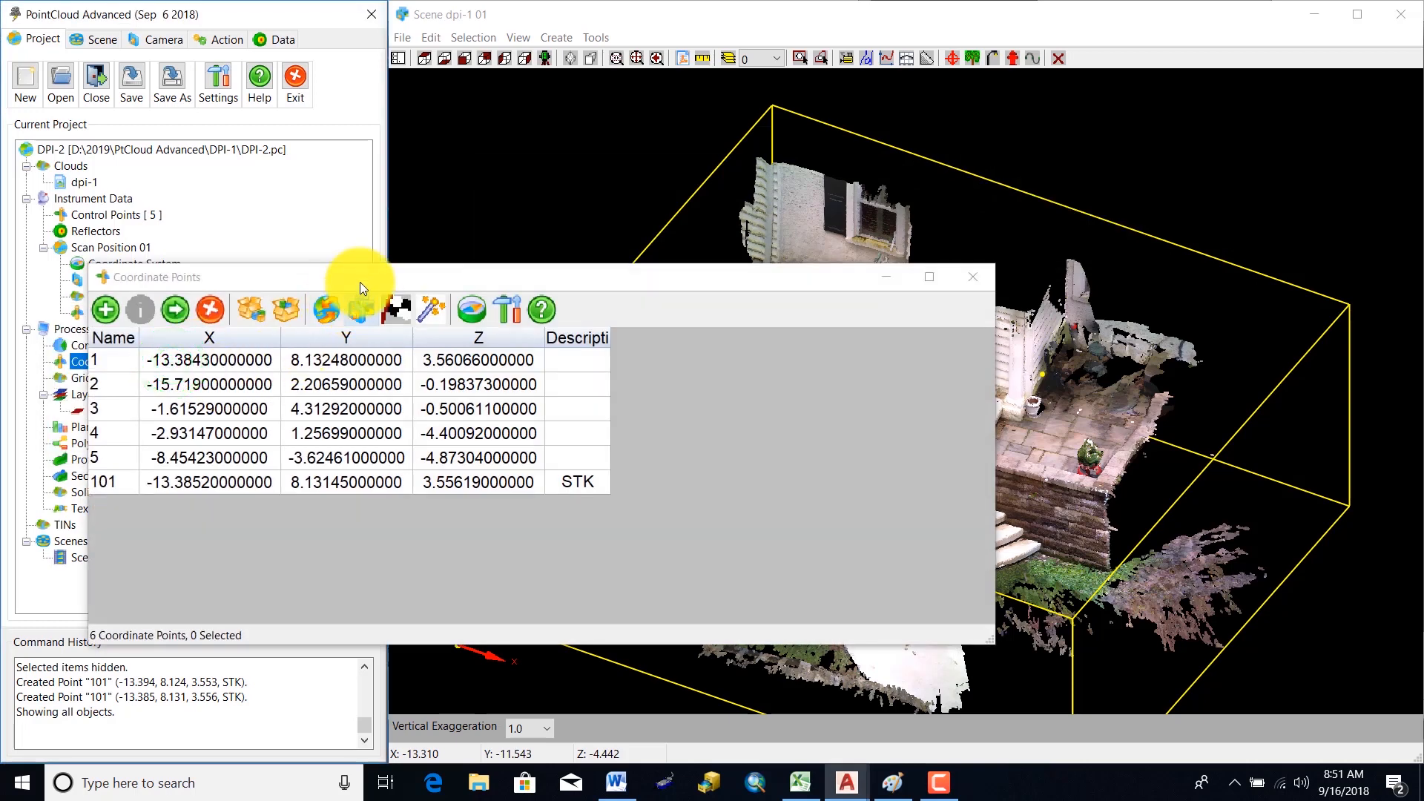
pyautogui.moveTo(363, 279); pyautogui.dragTo(688, 202)
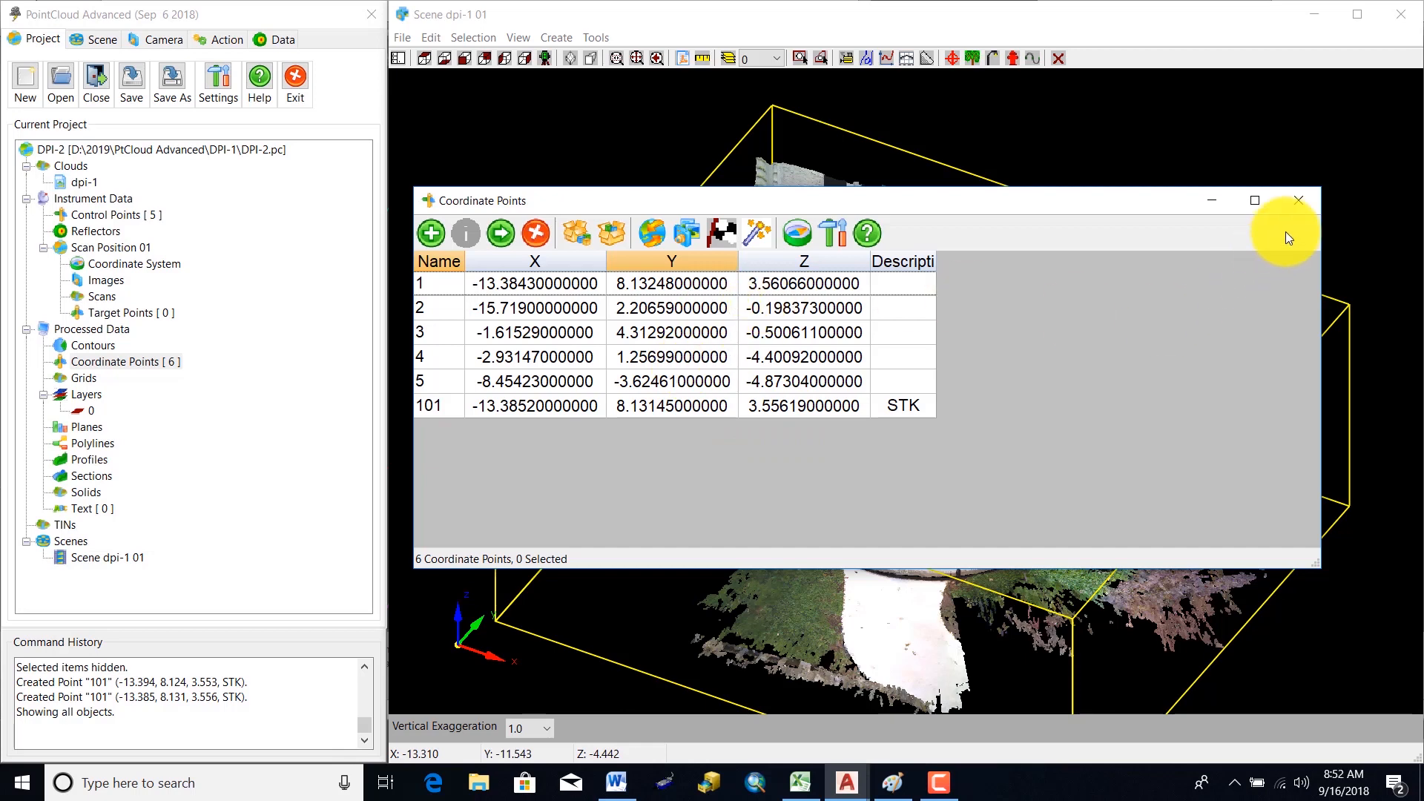
pyautogui.click(1297, 206)
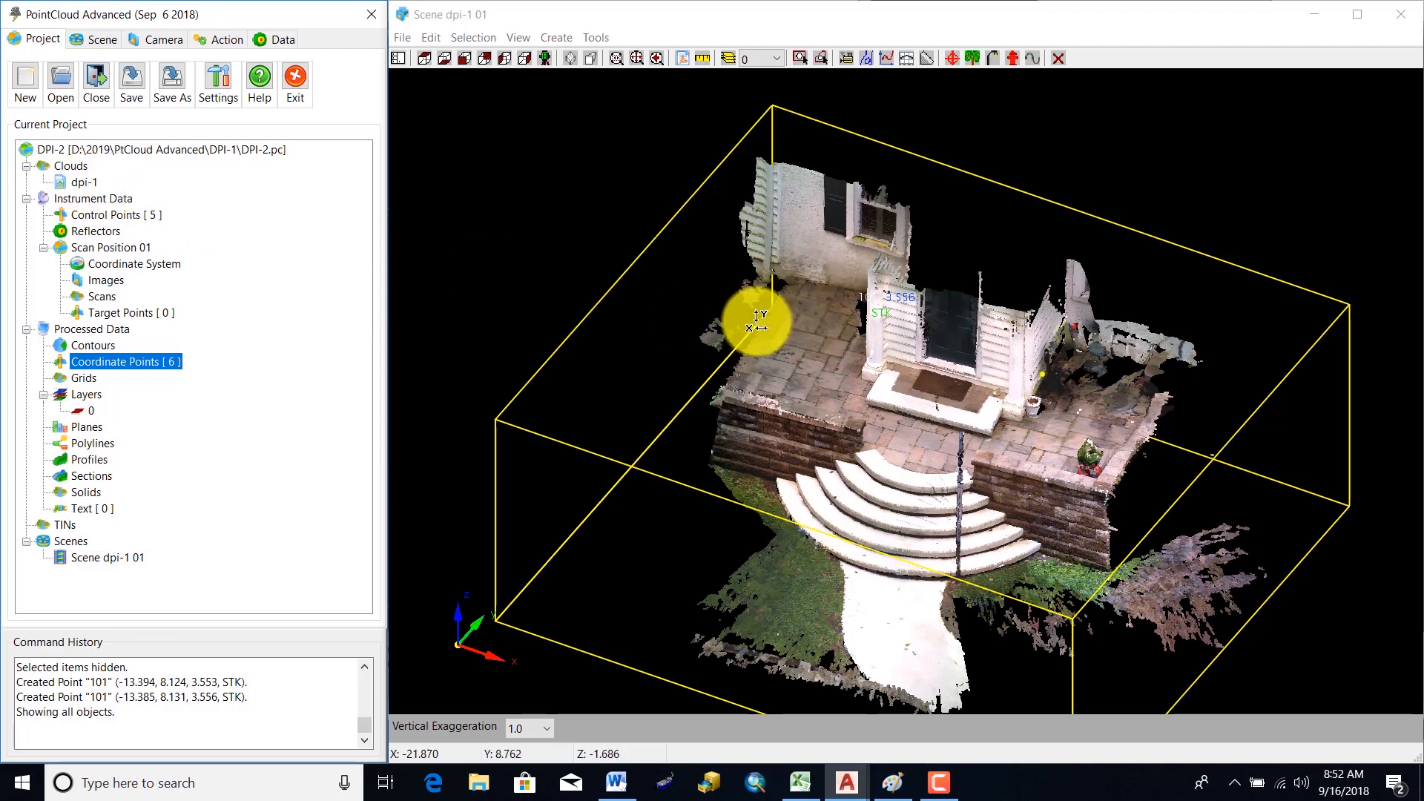
# - Check the scanned target points on the cloud and save the DPI-2 project
pyautogui.moveTo(957, 590); pyautogui.dragTo(954, 524)
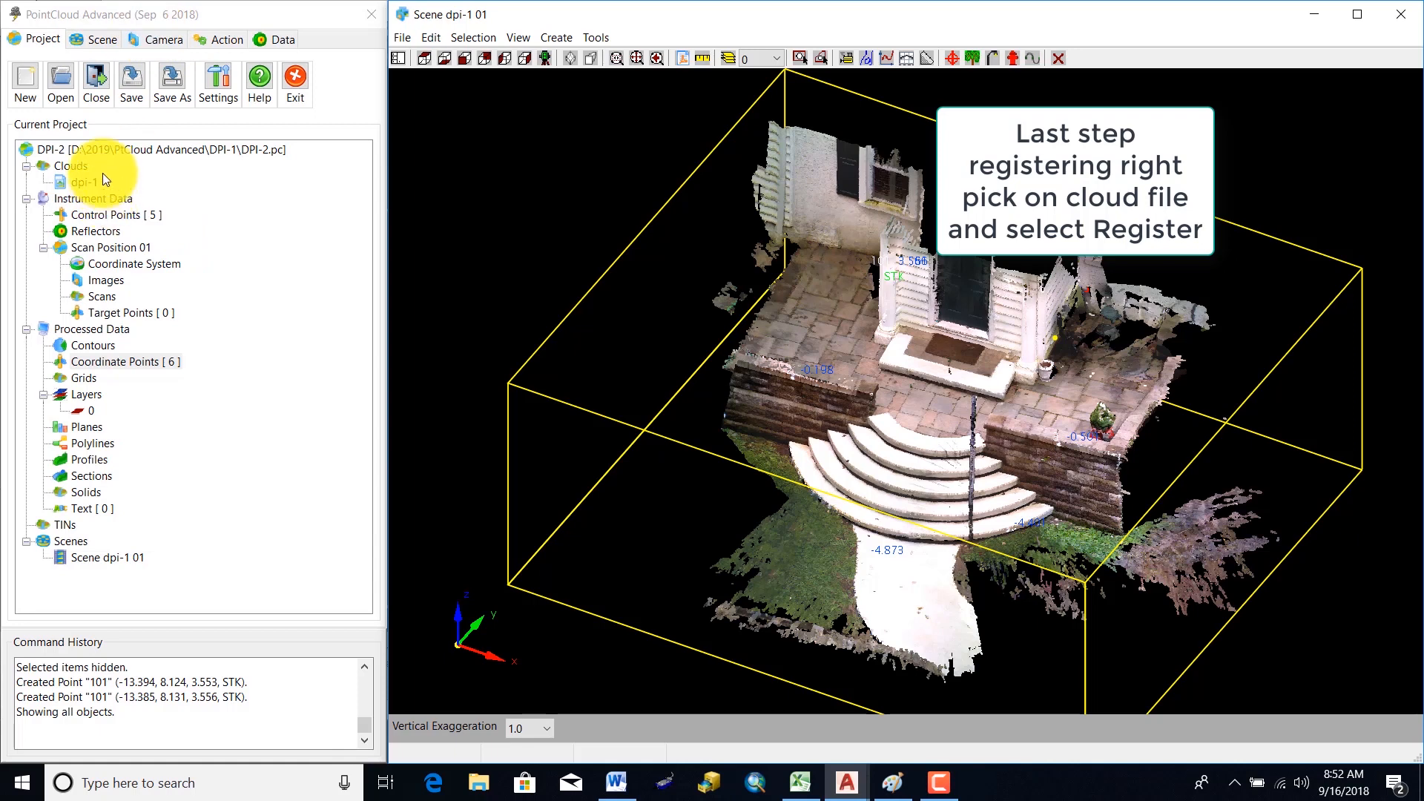
pyautogui.click(131, 82)
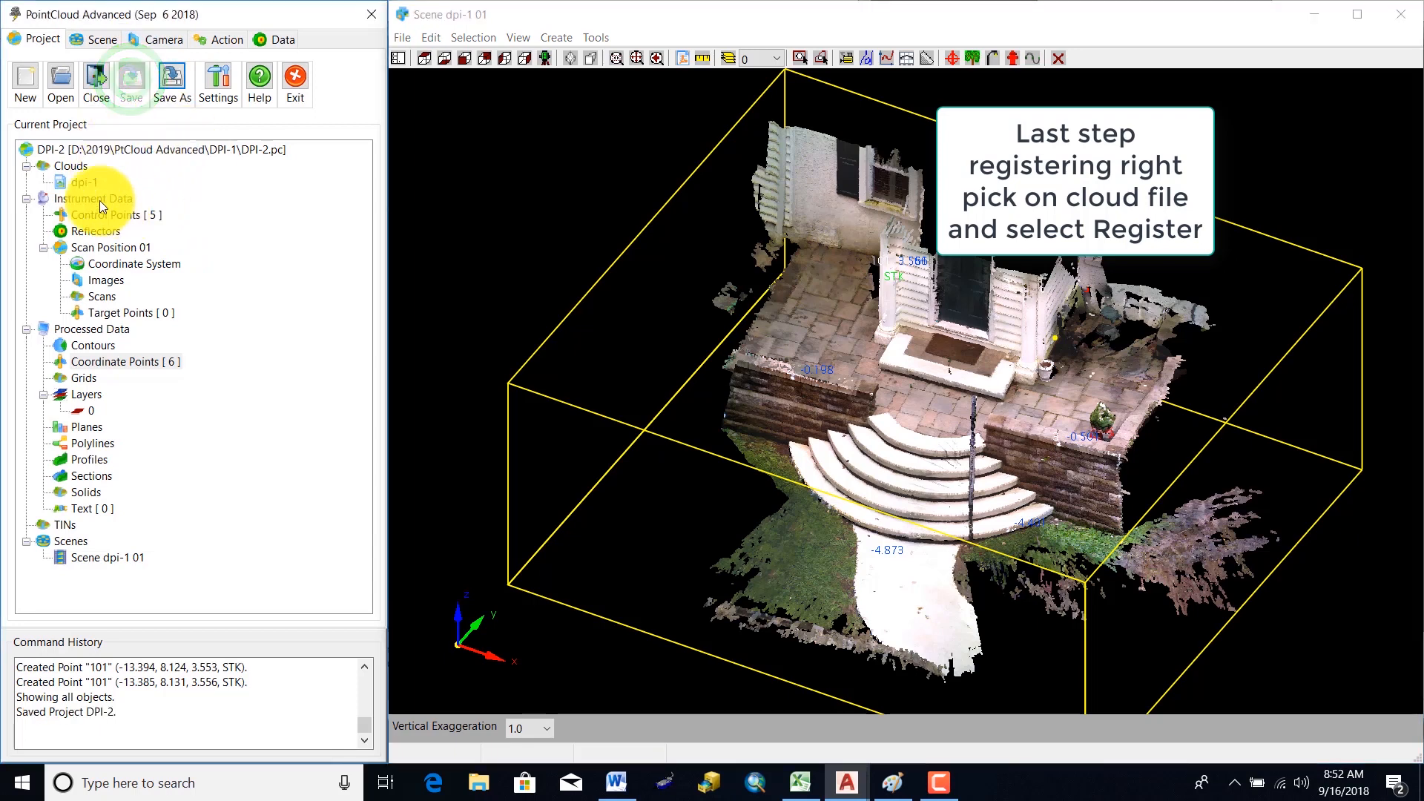
# - Register the dpi-1 cloud to the coordinate points, minimizing point position error, with maximum error 0.250 and 3 minimum references
pyautogui.rightClick(78, 182)
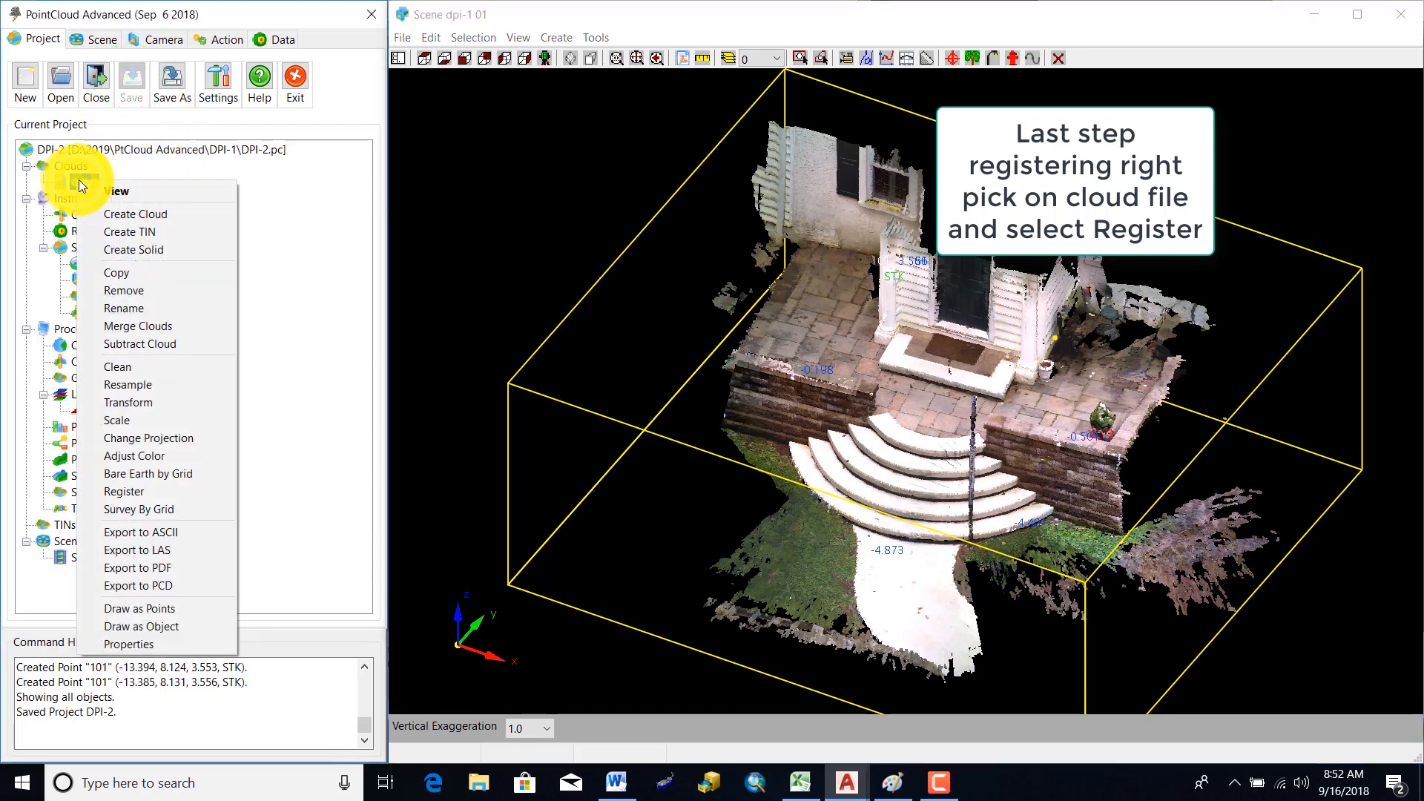
pyautogui.click(212, 494)
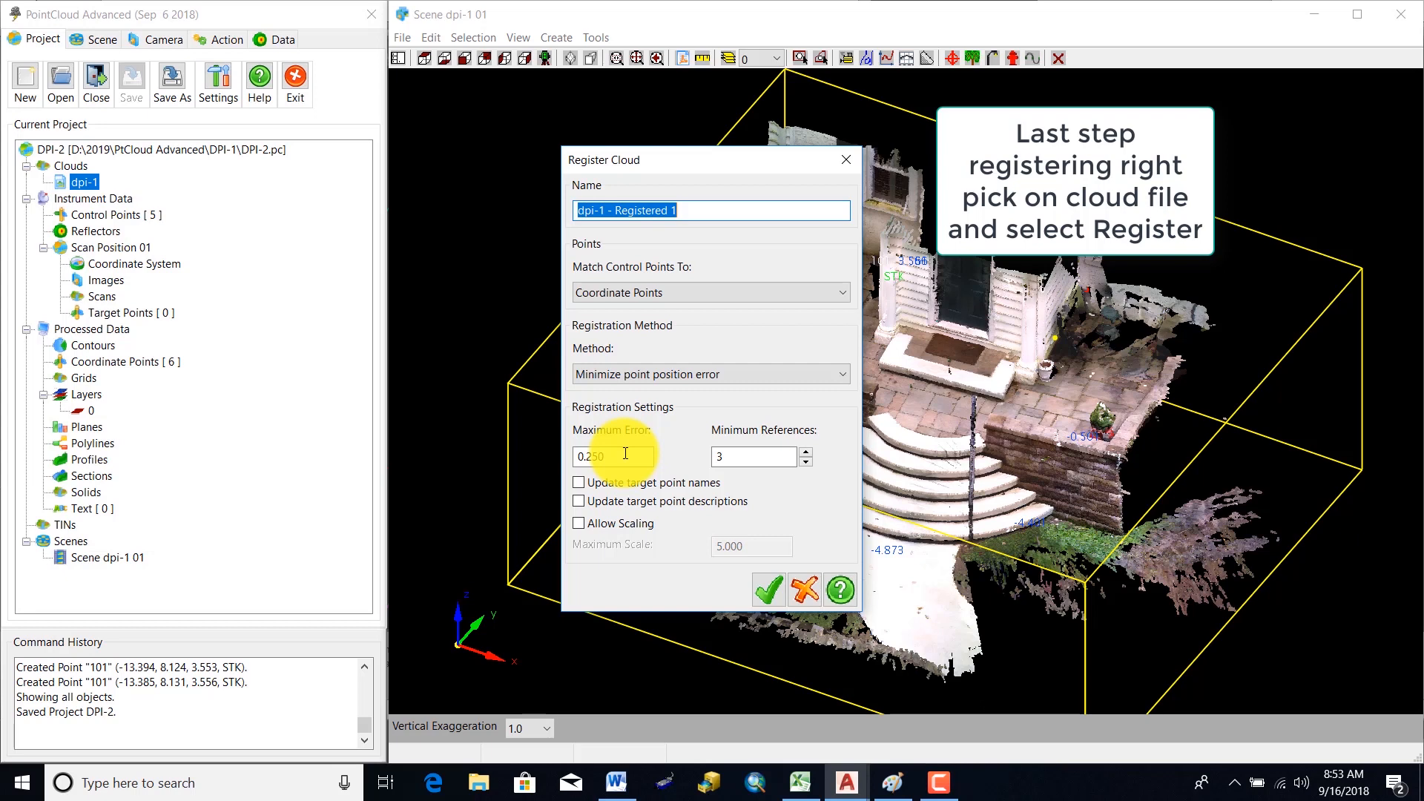
pyautogui.click(807, 465)
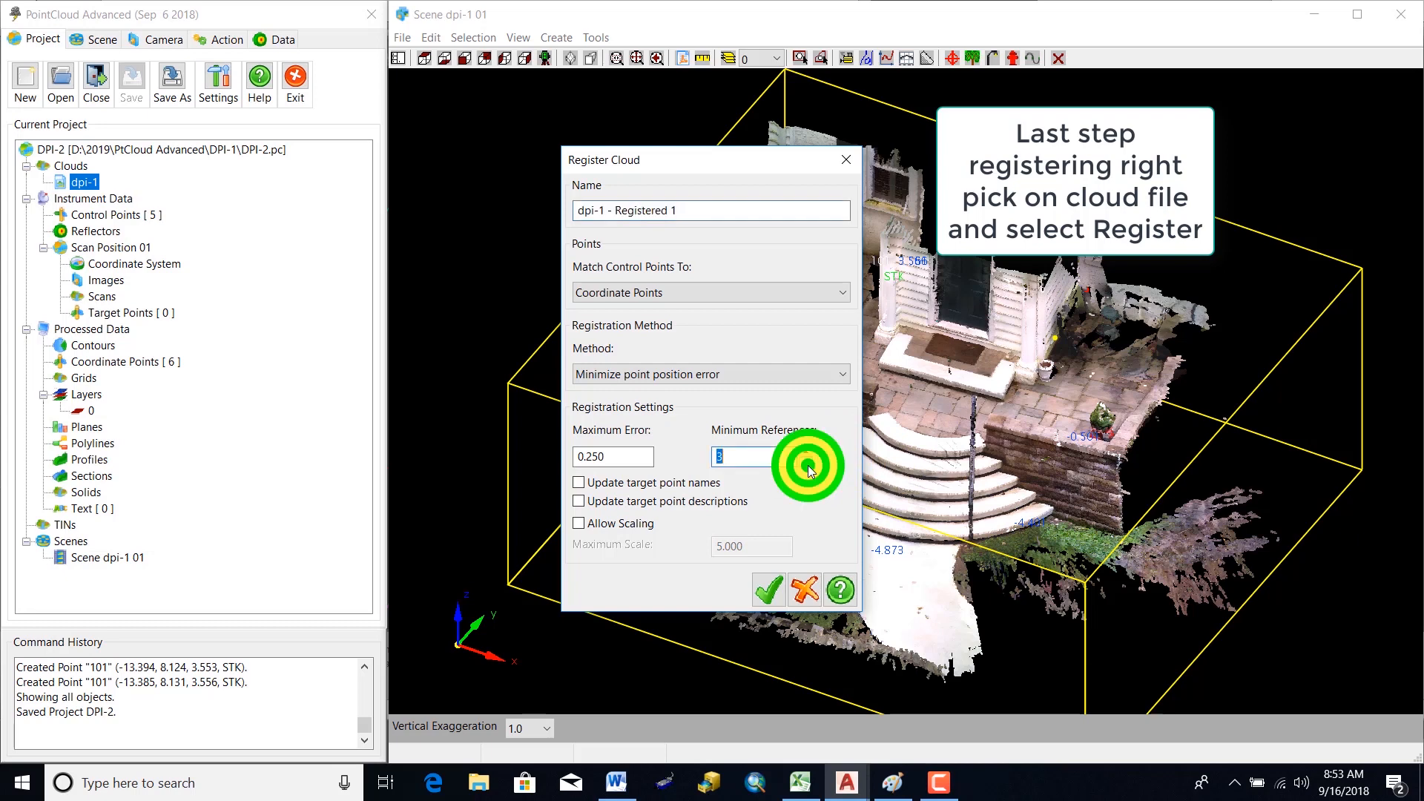
pyautogui.write('5')
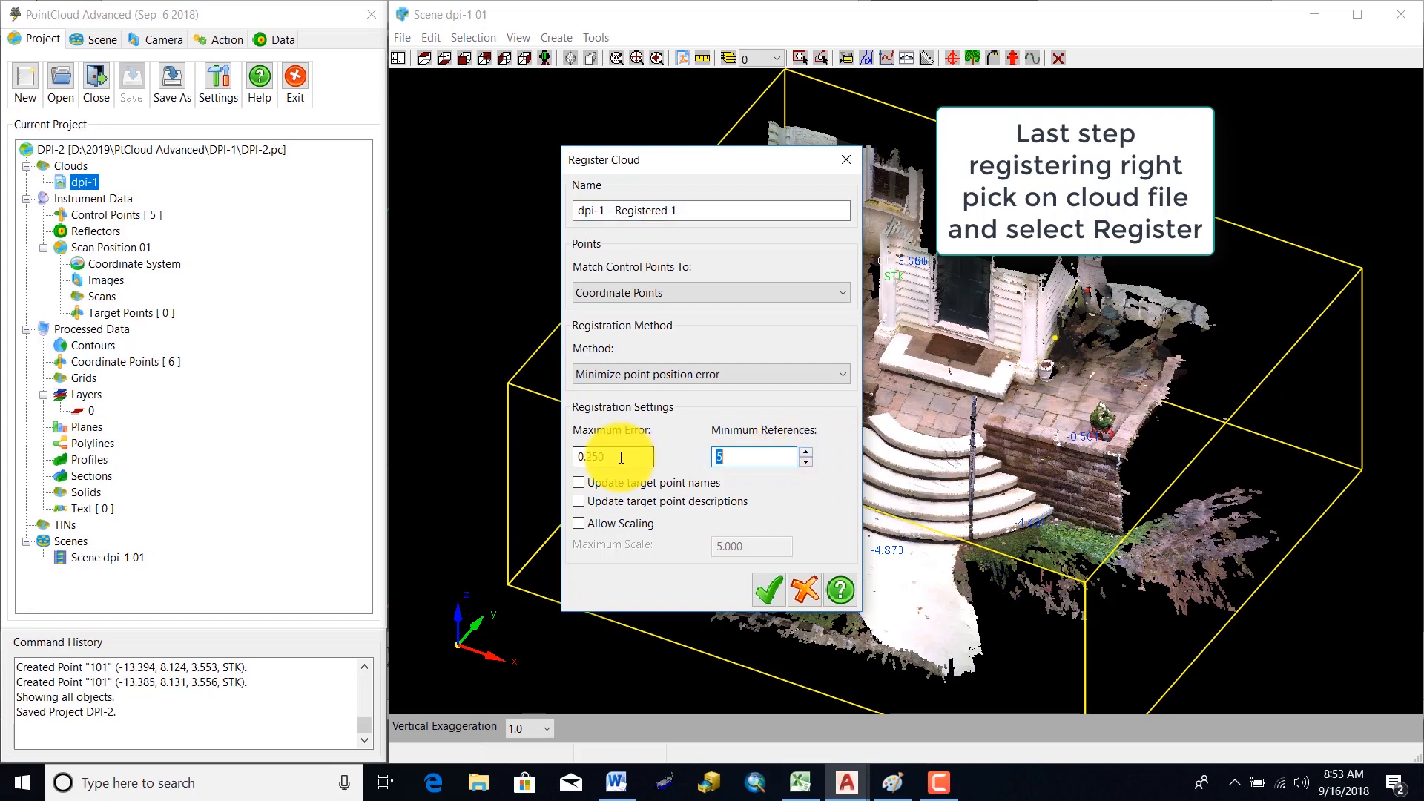
pyautogui.click(806, 462)
pyautogui.click(806, 463)
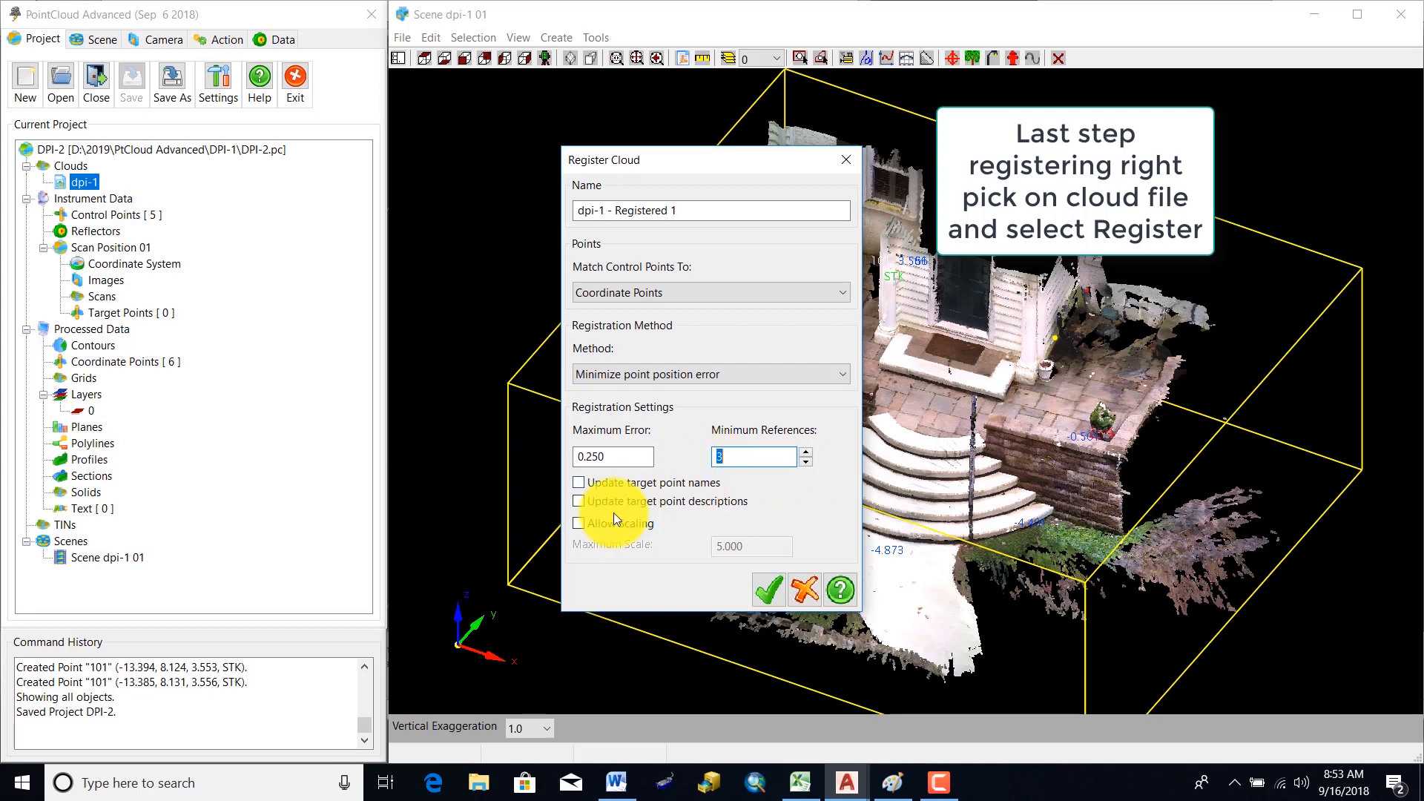
pyautogui.click(762, 586)
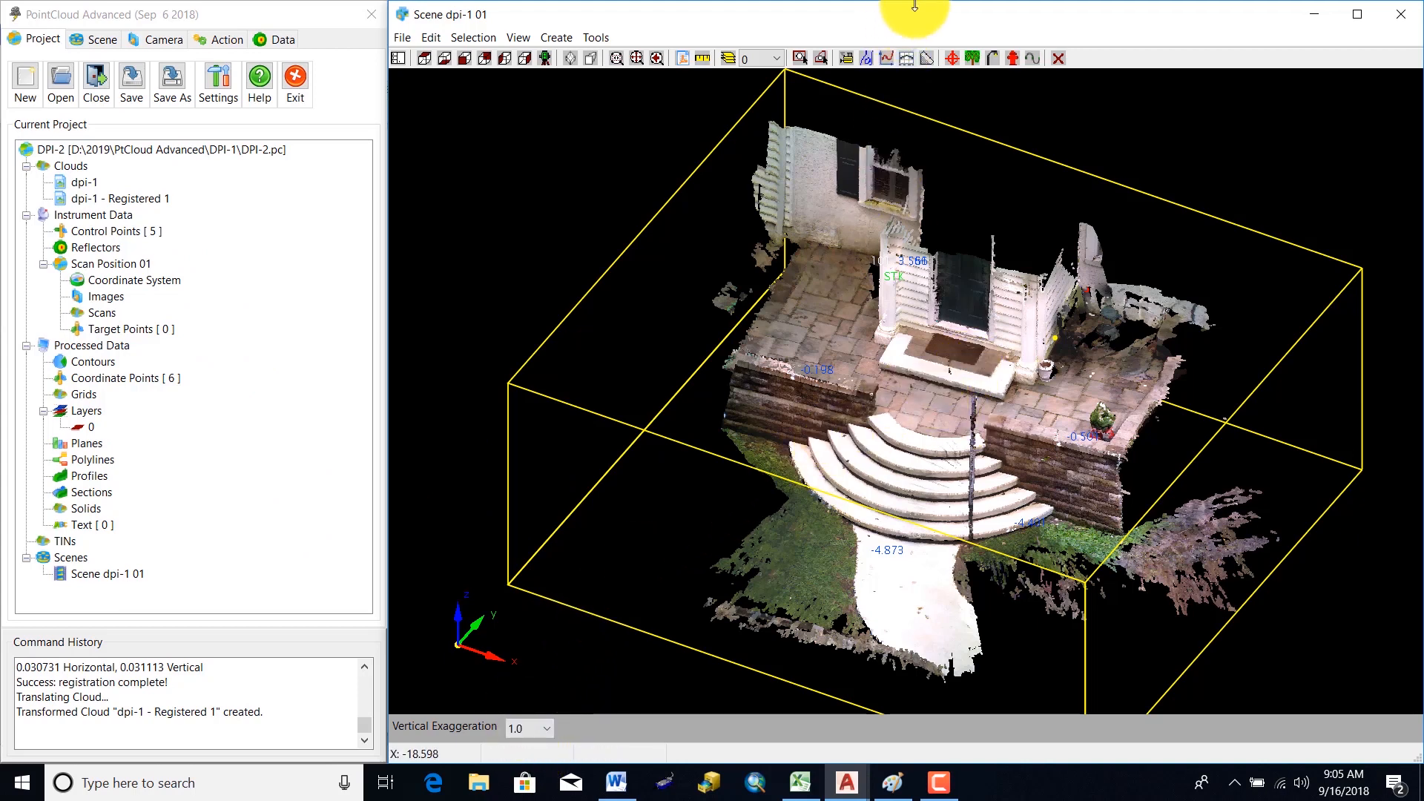
# - Shrink the dpi-1 scene window and bring up the Practice-1.dwg drawing in Civil 3D behind the PointCloud Advanced windows
pyautogui.moveTo(821, 25); pyautogui.dragTo(382, 357)
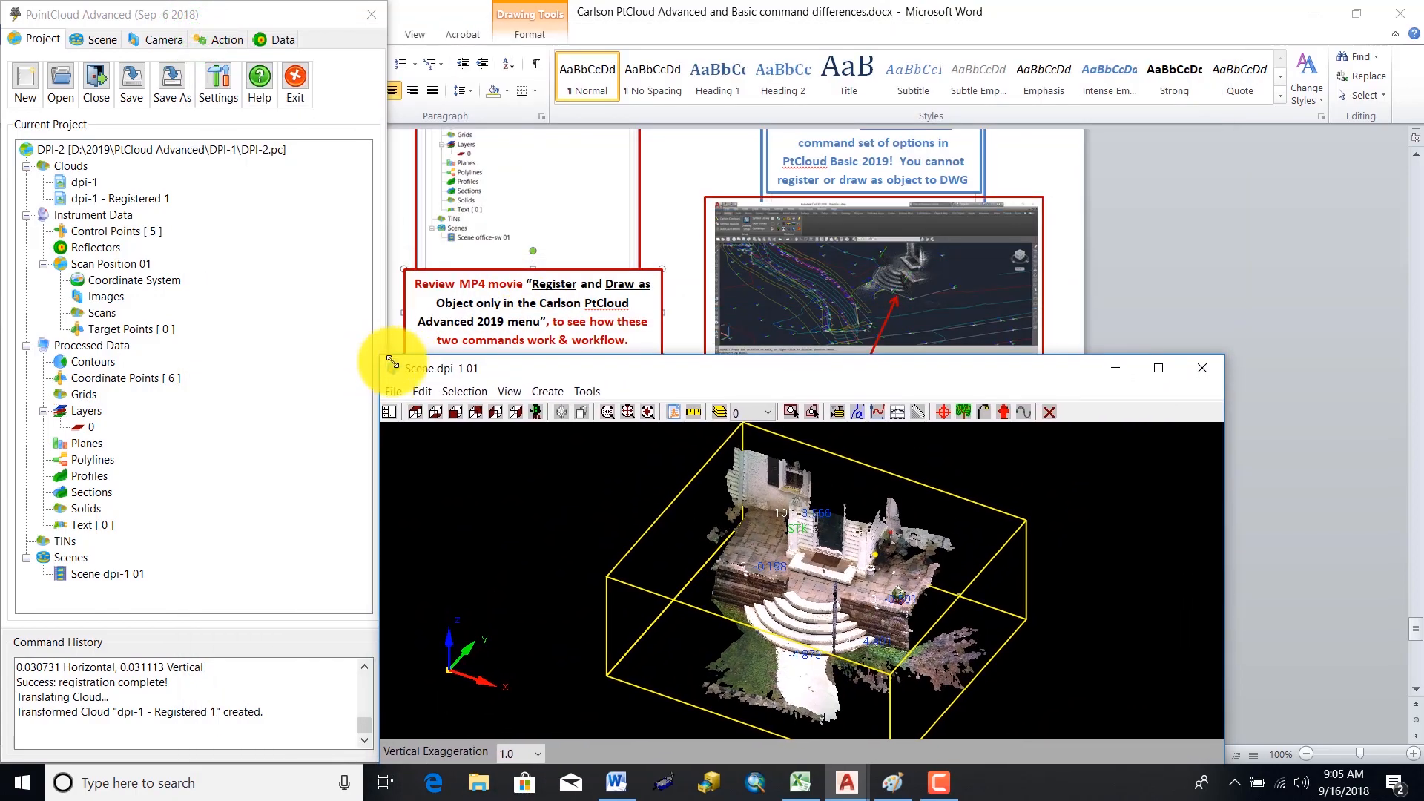
pyautogui.click(845, 779)
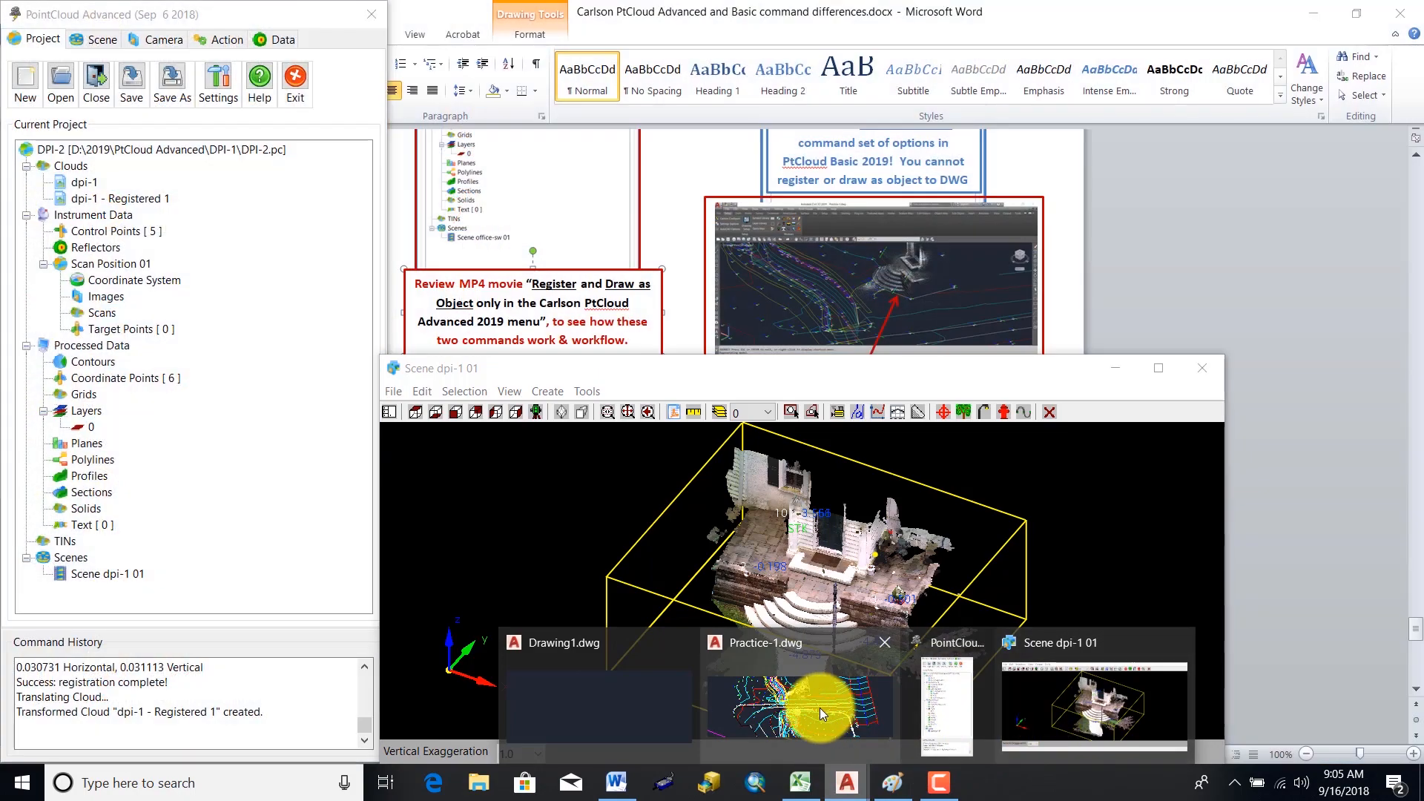
pyautogui.click(820, 707)
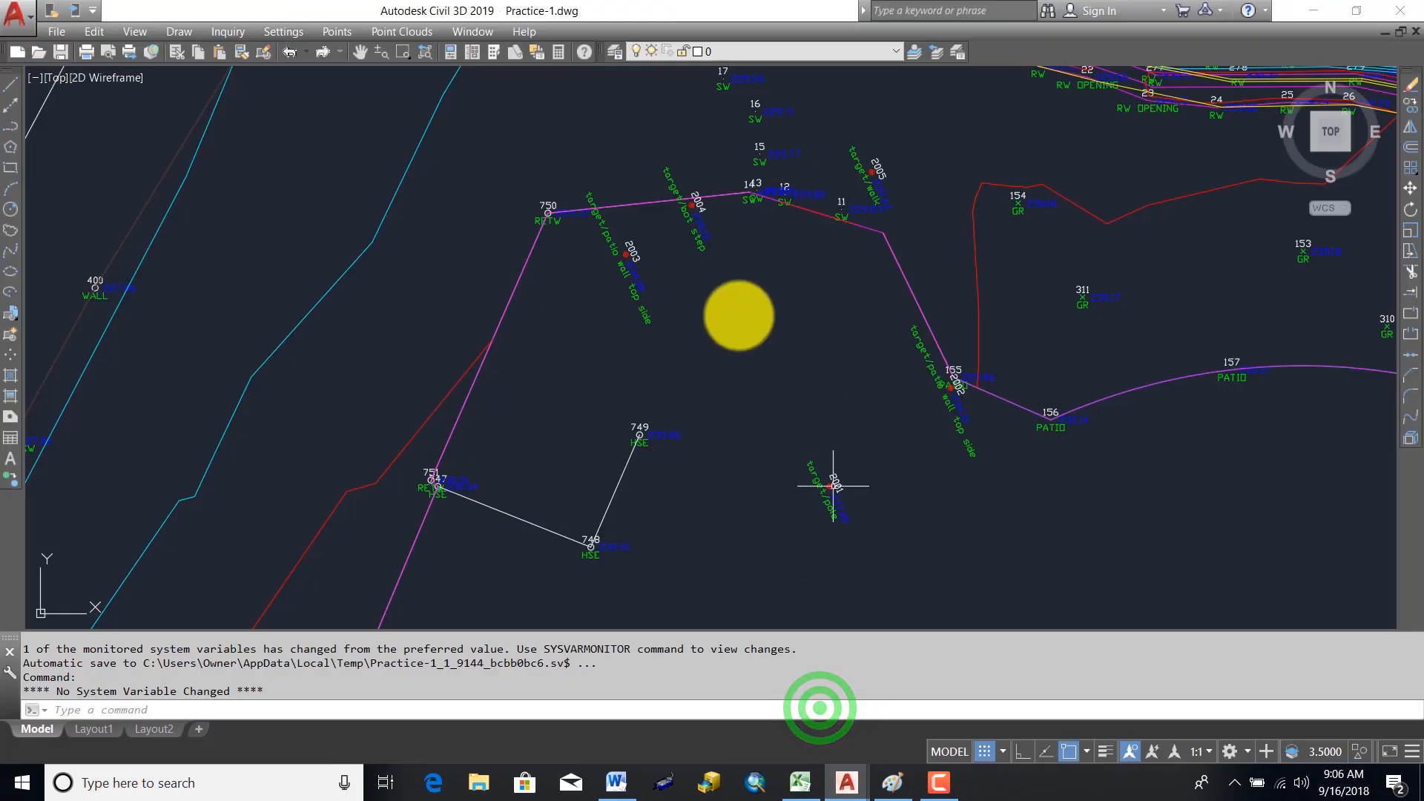
pyautogui.click(849, 777)
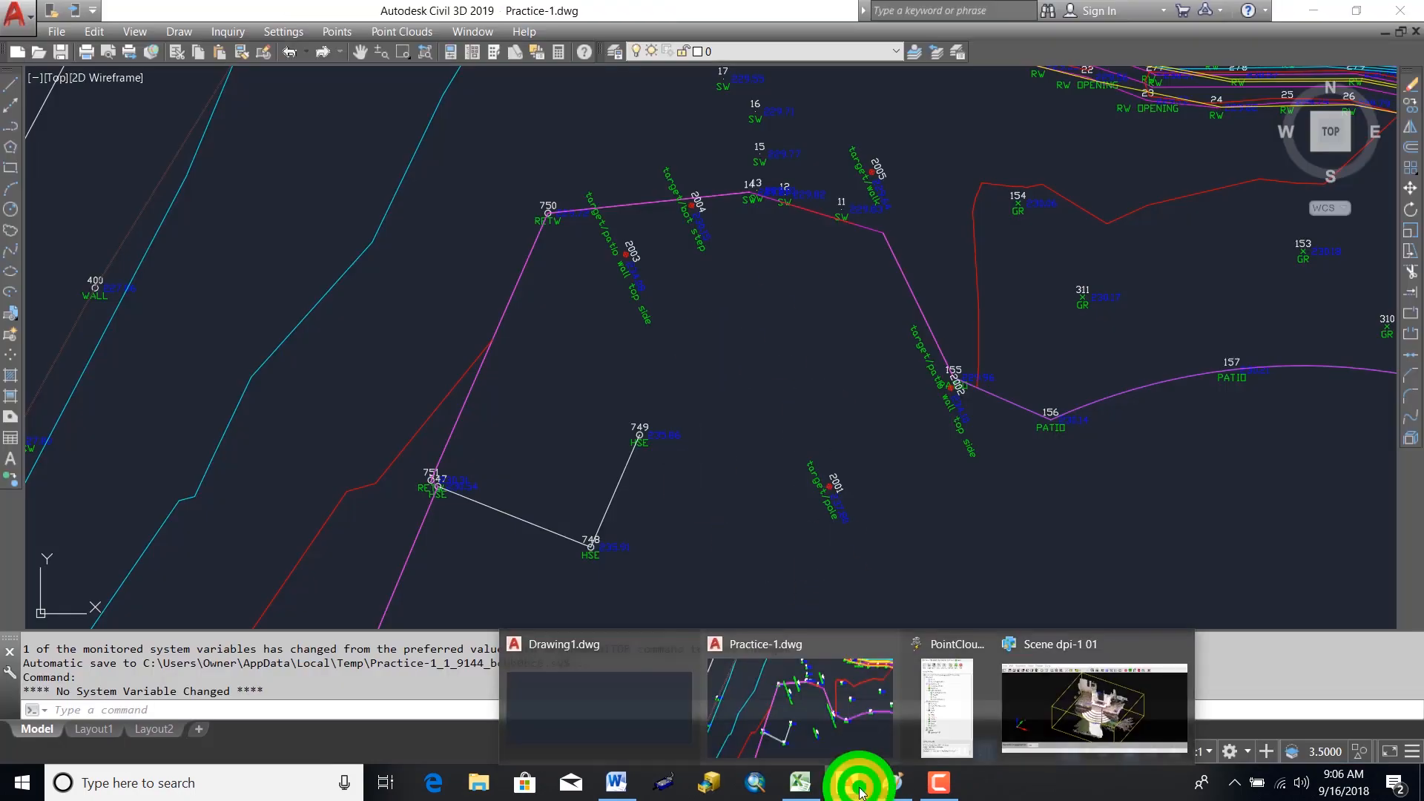
pyautogui.click(933, 755)
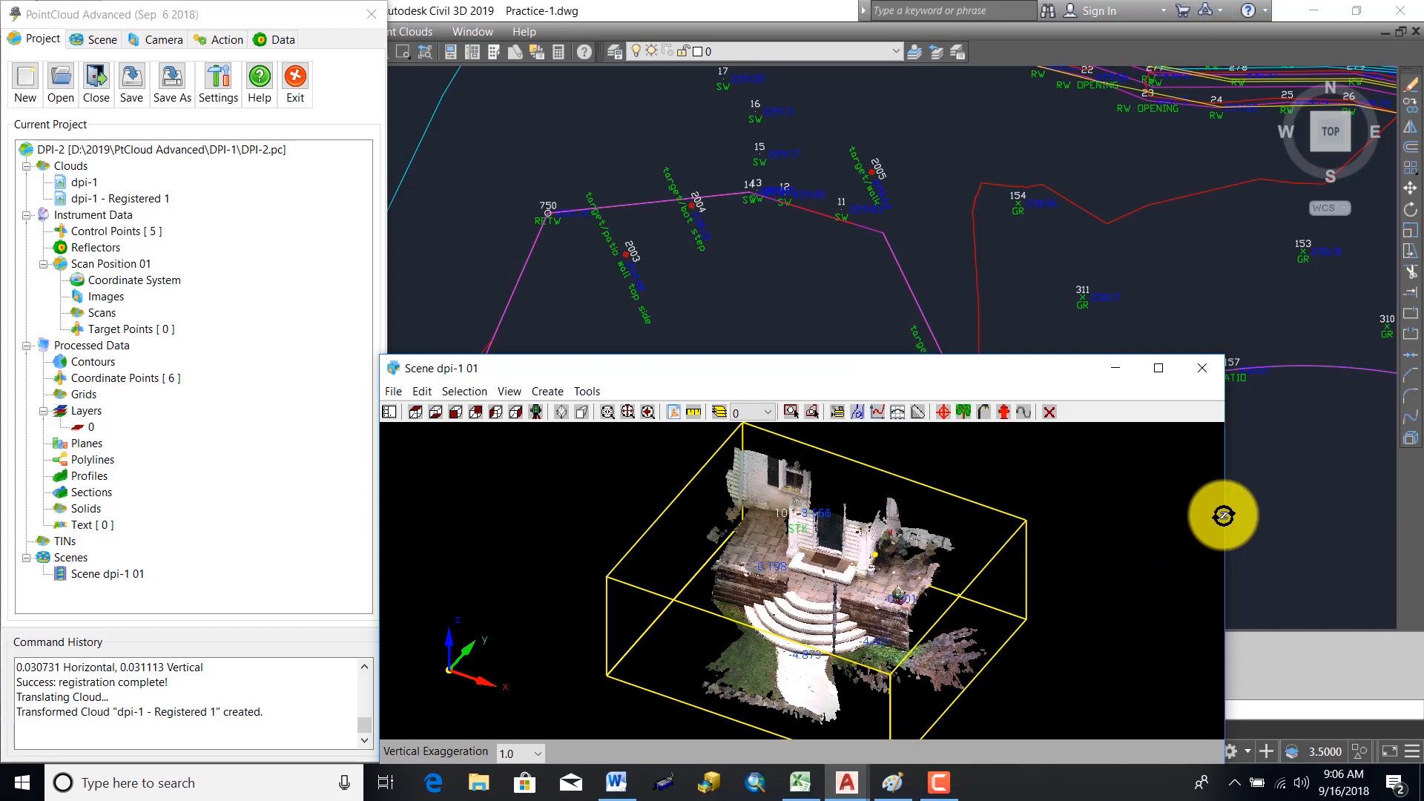
# - Resize and align the dpi-1 scene window beside the project window, leaving the drawing exposed above, and fit the whole cloud in view
pyautogui.moveTo(1224, 509); pyautogui.dragTo(1418, 509)
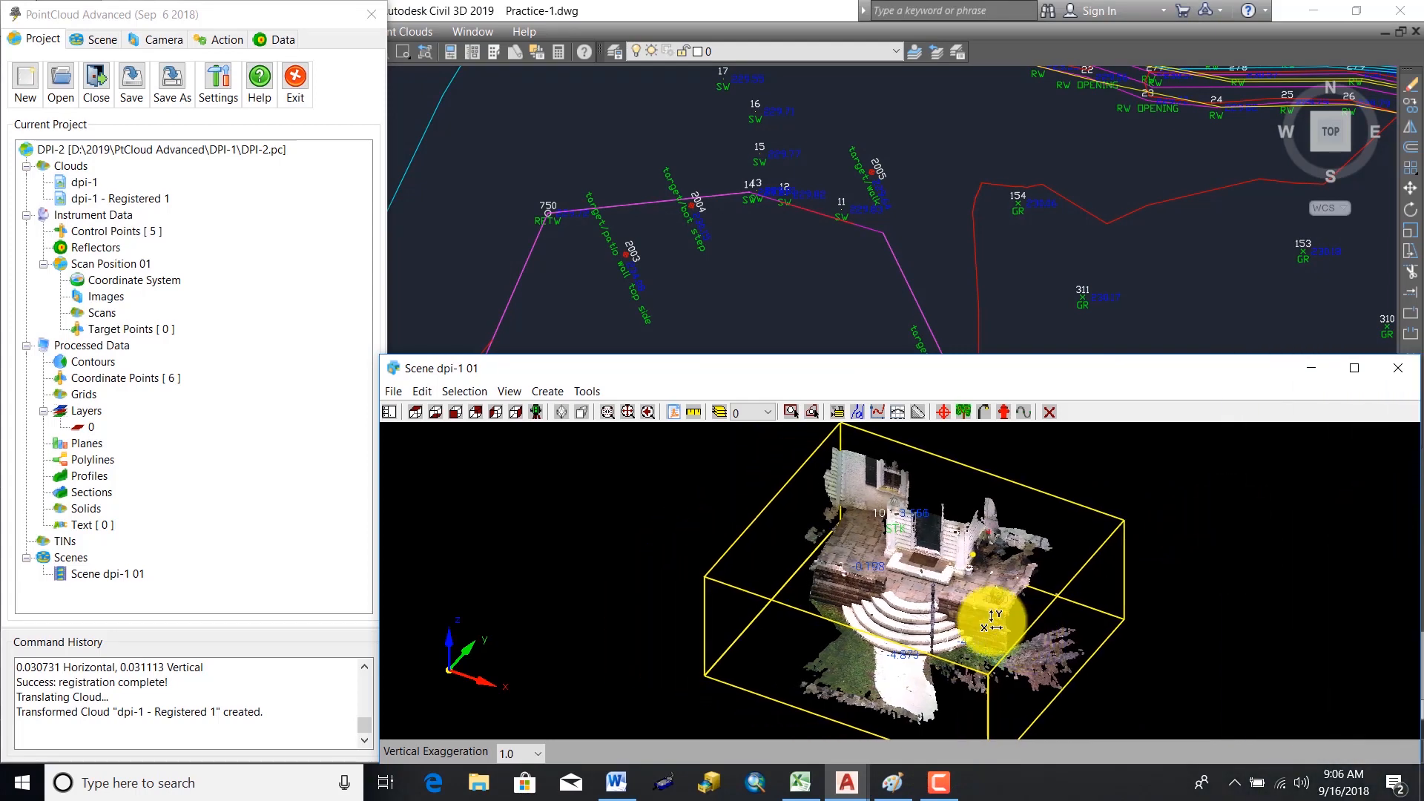
pyautogui.moveTo(715, 371); pyautogui.dragTo(722, 371)
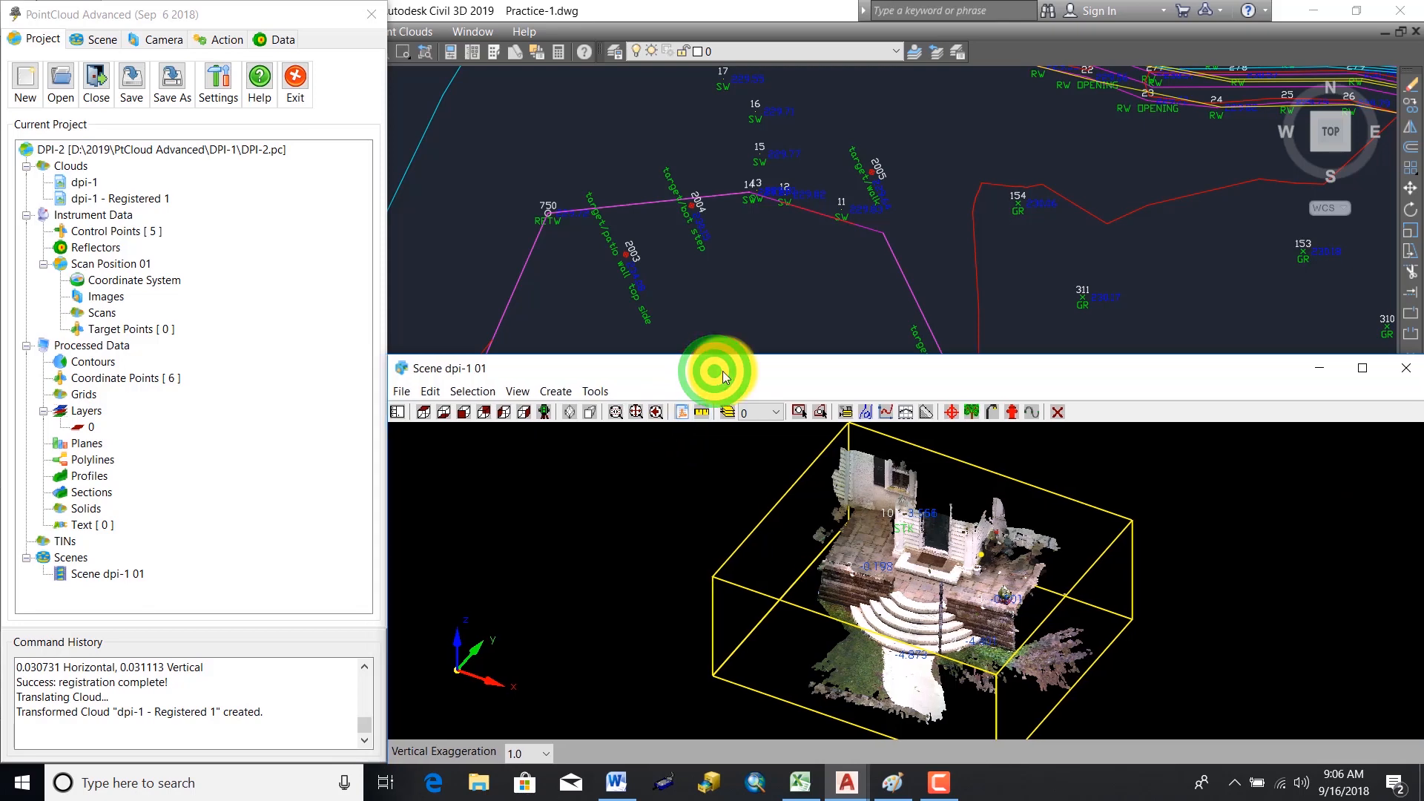
pyautogui.click(723, 370)
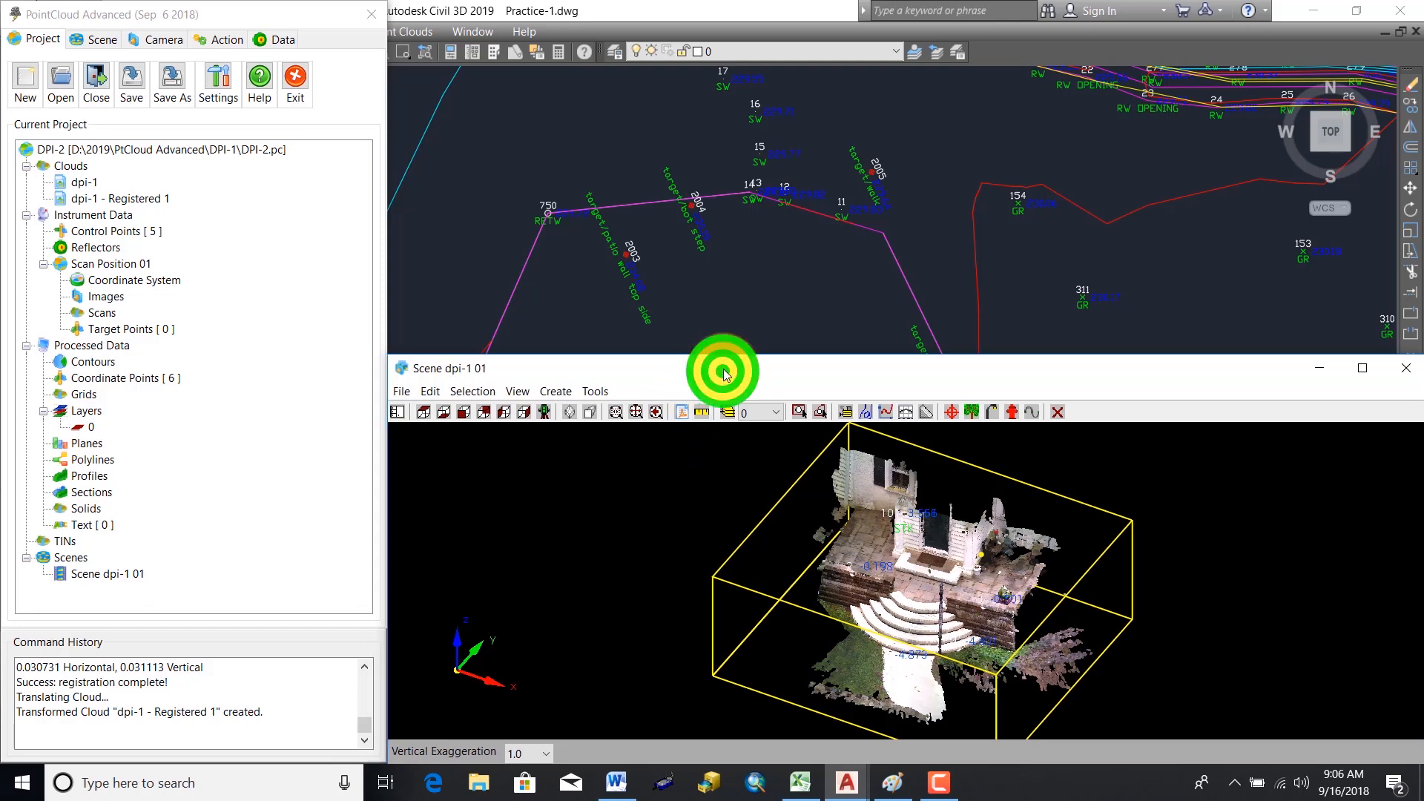
pyautogui.moveTo(733, 366)
pyautogui.mouseDown()
pyautogui.moveTo(745, 323)
pyautogui.moveTo(740, 344)
pyautogui.mouseUp()
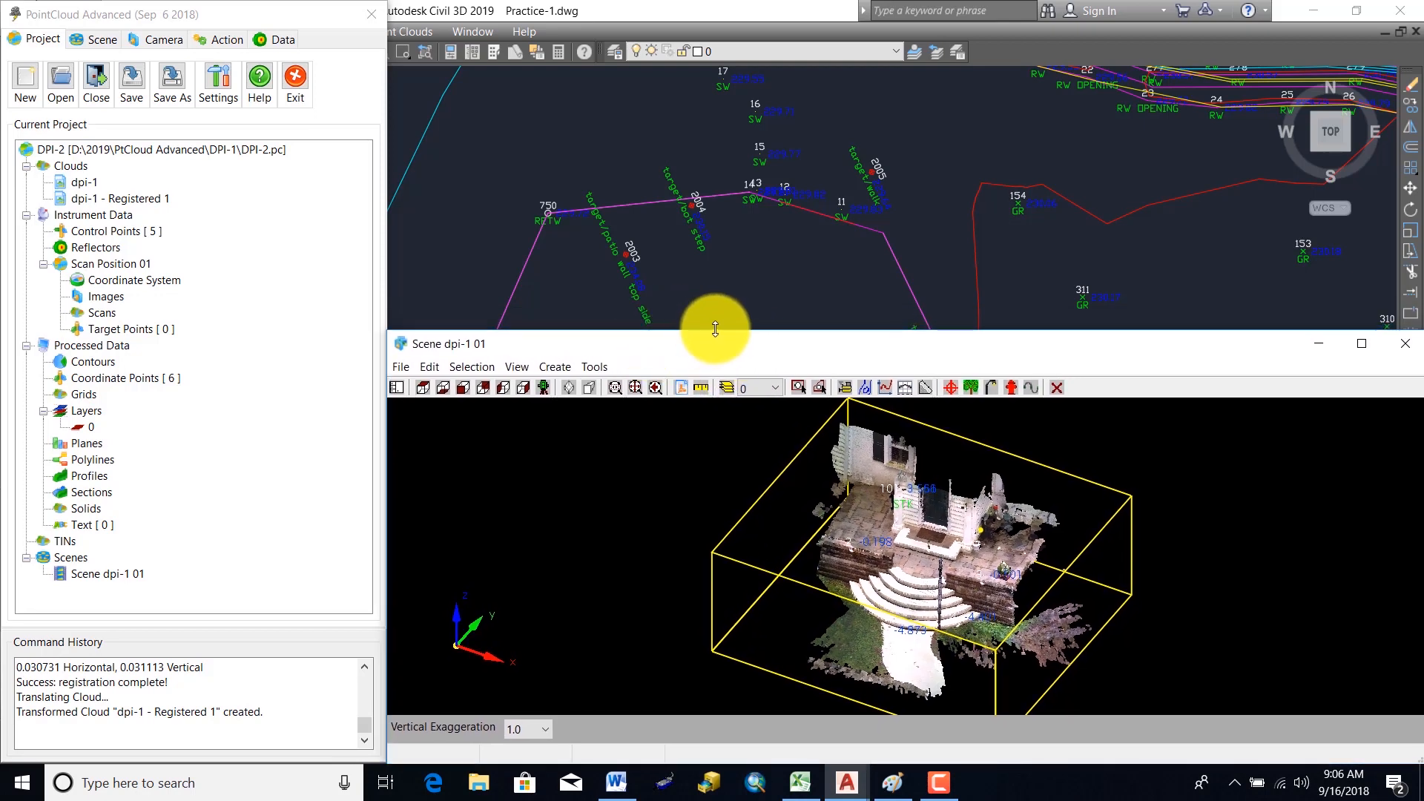
pyautogui.moveTo(707, 336); pyautogui.dragTo(705, 380)
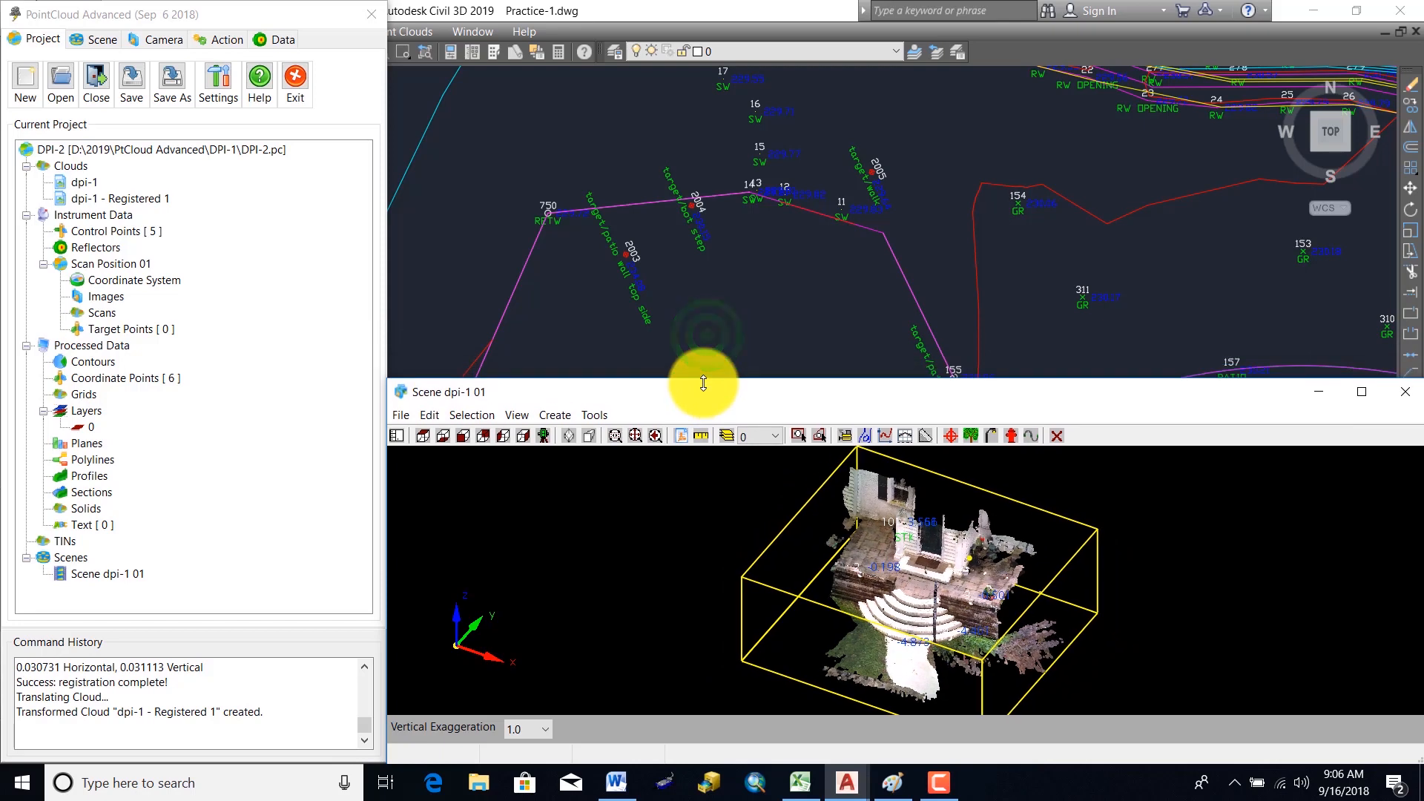
pyautogui.moveTo(905, 583); pyautogui.dragTo(936, 613)
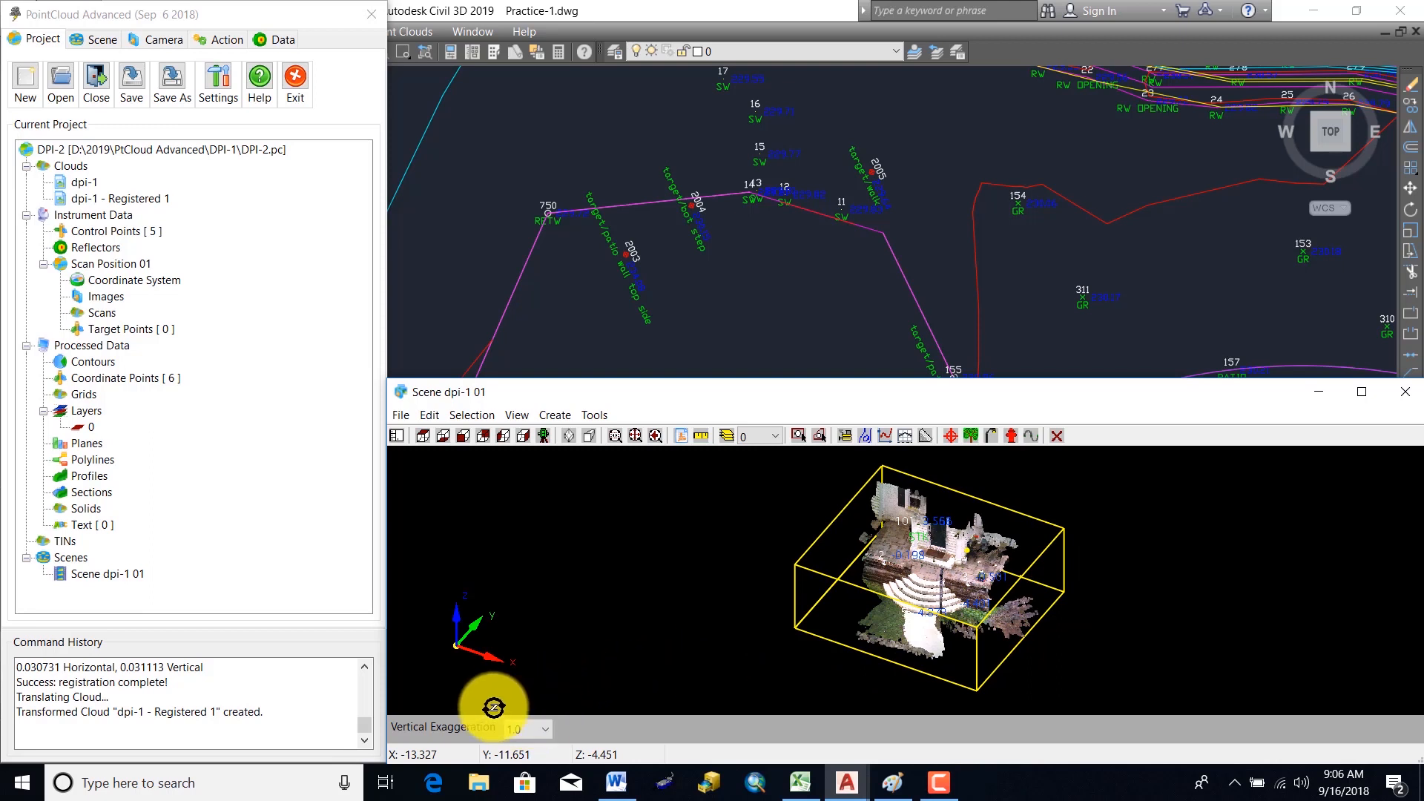
# - Review the point data and coordinate ranges in the properties of the dpi-1 - Registered 1 cloud, then close them
pyautogui.click(126, 196)
pyautogui.rightClick(126, 196)
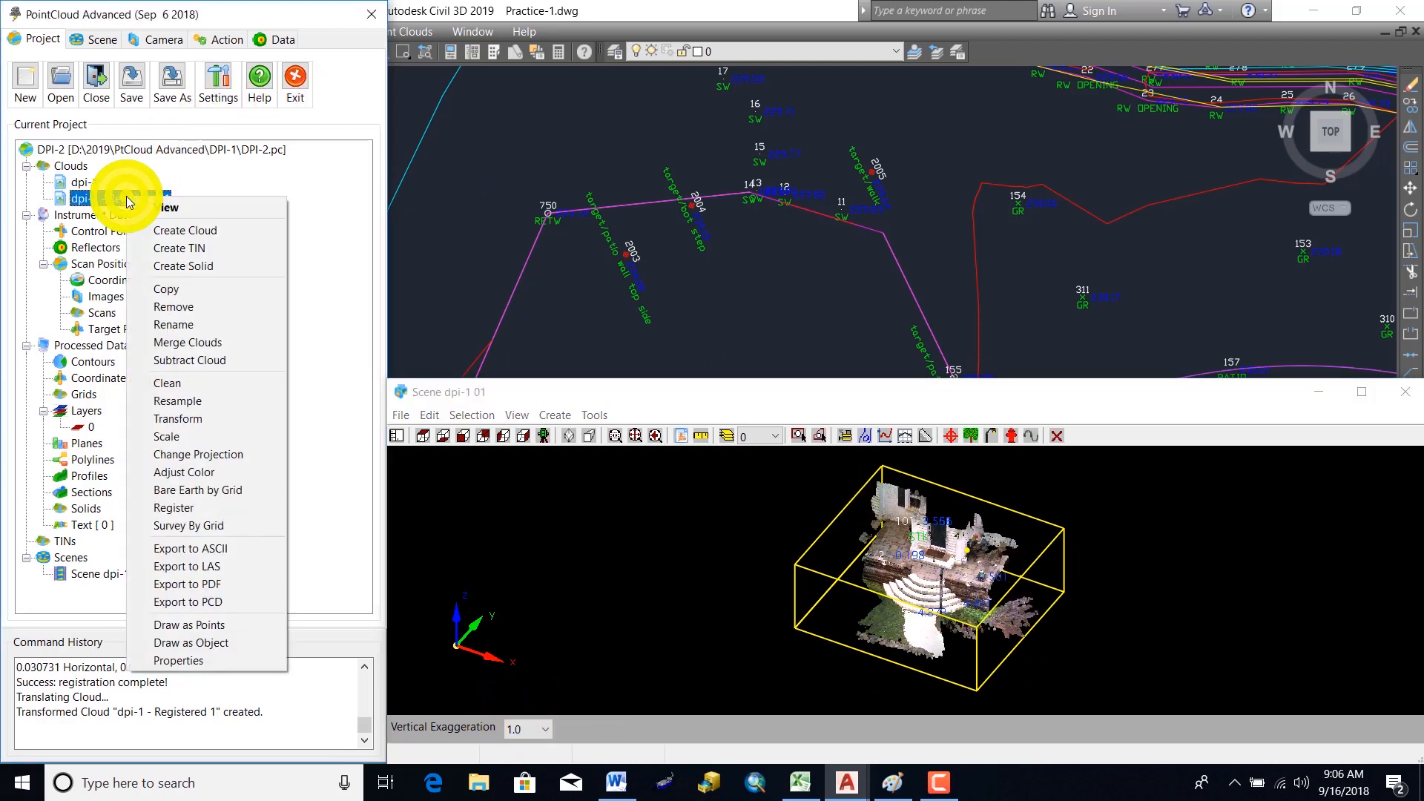
pyautogui.click(209, 667)
pyautogui.moveTo(403, 71); pyautogui.dragTo(945, 83)
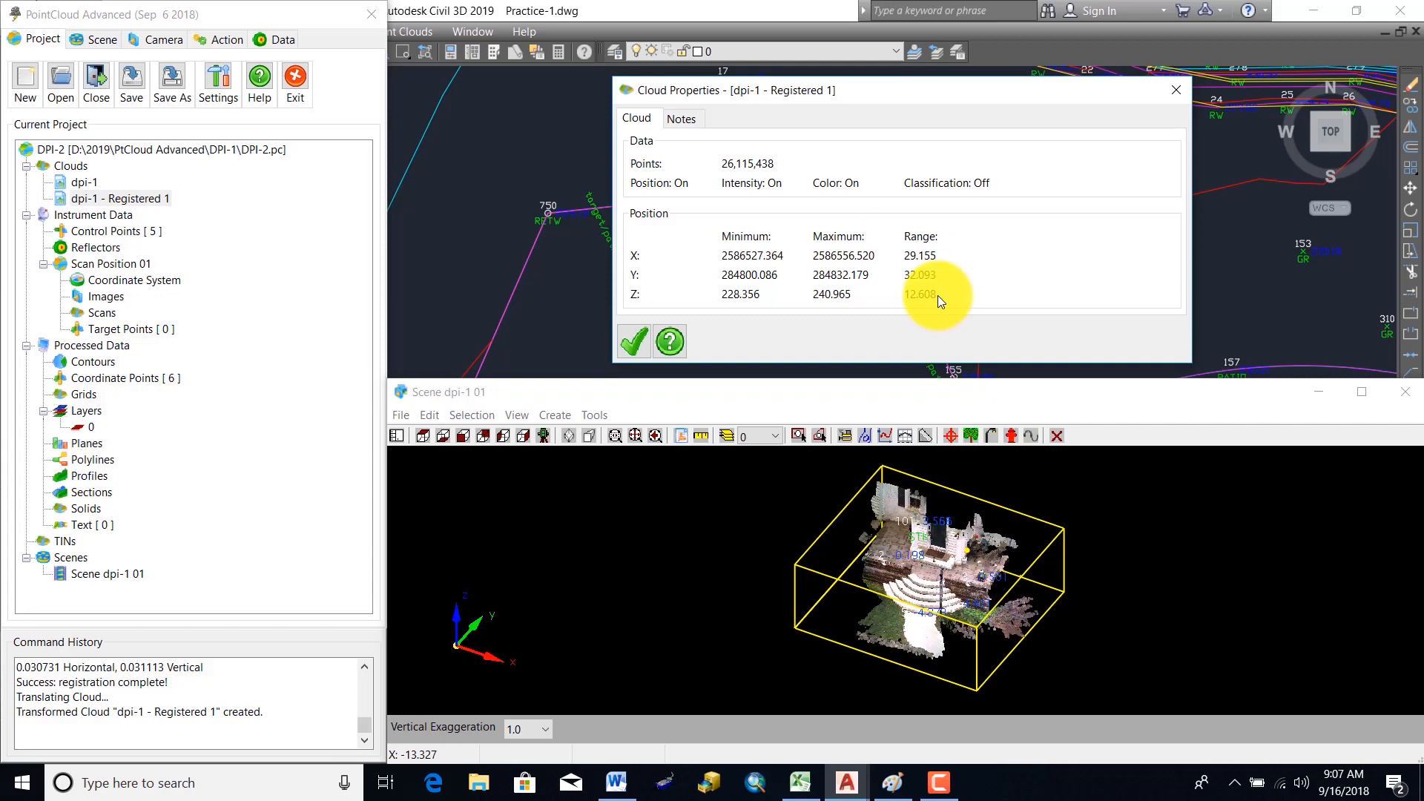
pyautogui.click(631, 340)
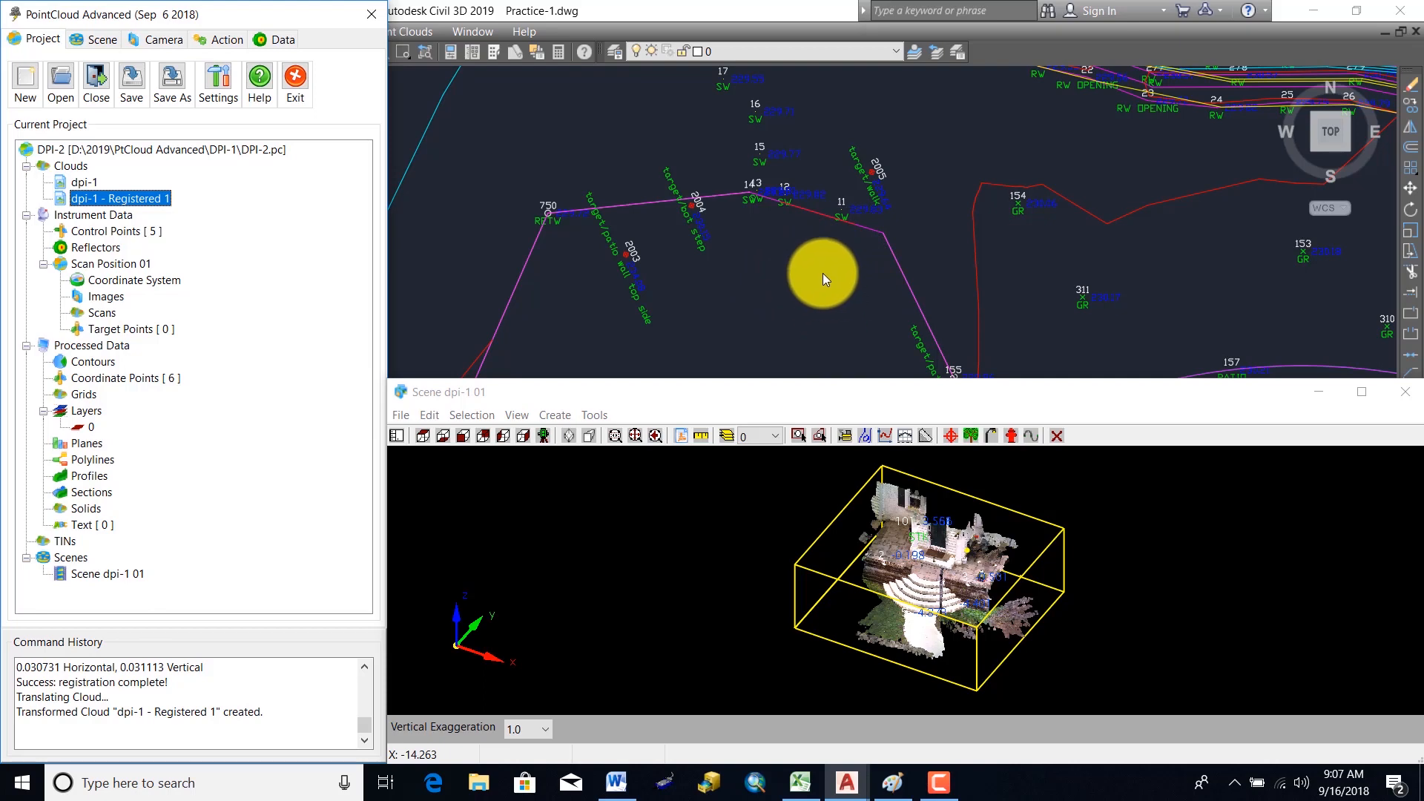
# - Examine the patio area and target points 2001 to 2005 in the Practice-1.dwg drawing
pyautogui.click(831, 322)
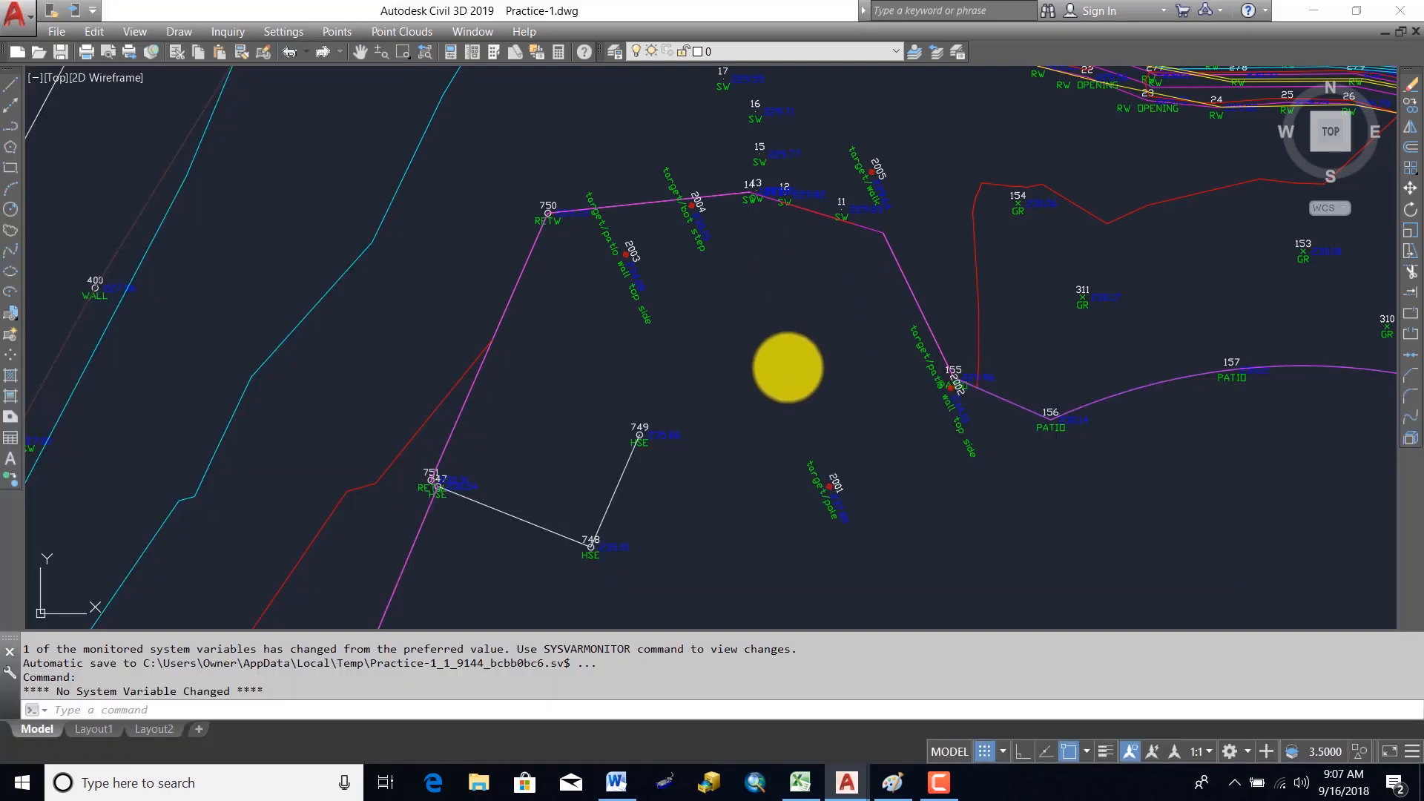
pyautogui.scroll(2, 760, 312)
pyautogui.scroll(-6, 758, 306)
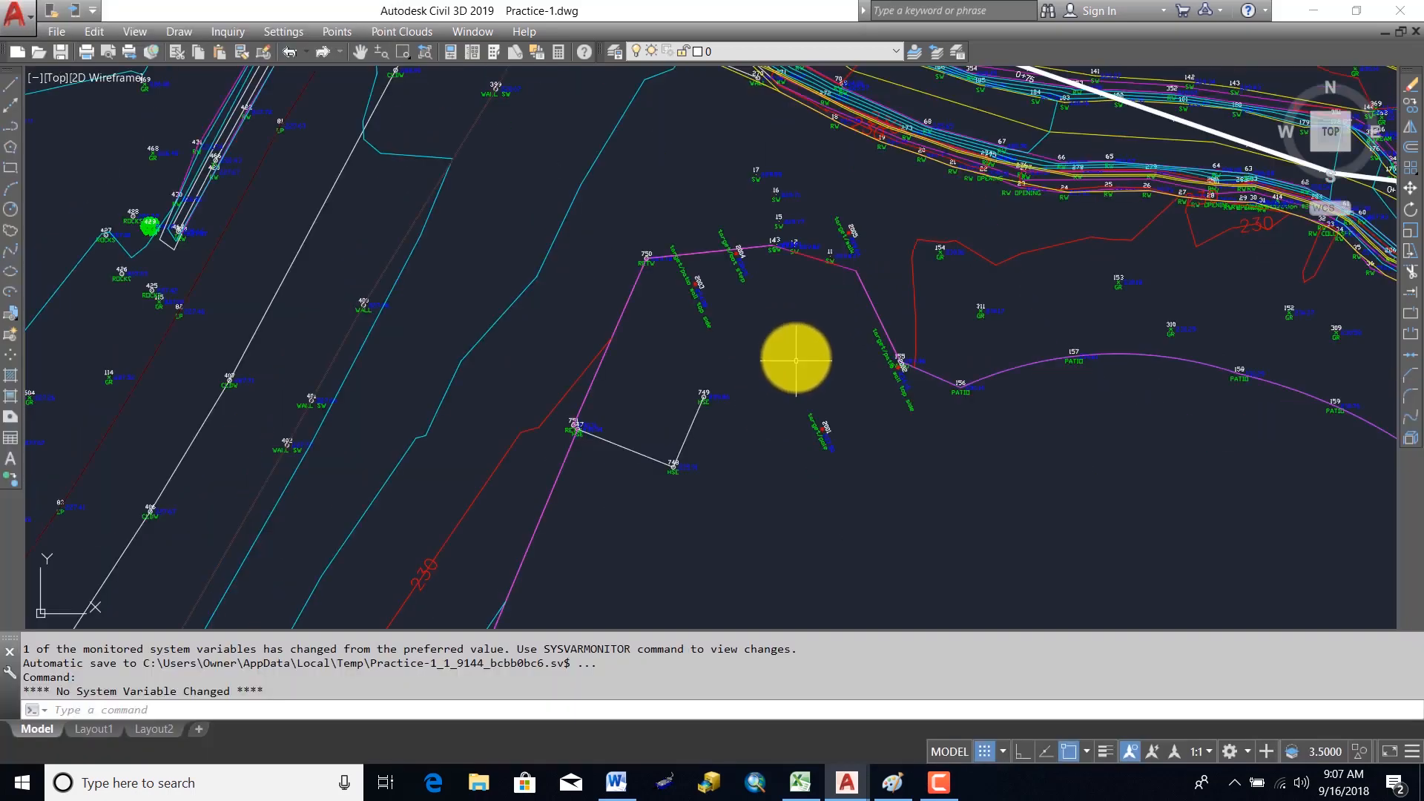
pyautogui.moveTo(794, 359); pyautogui.dragTo(789, 282, button='middle')
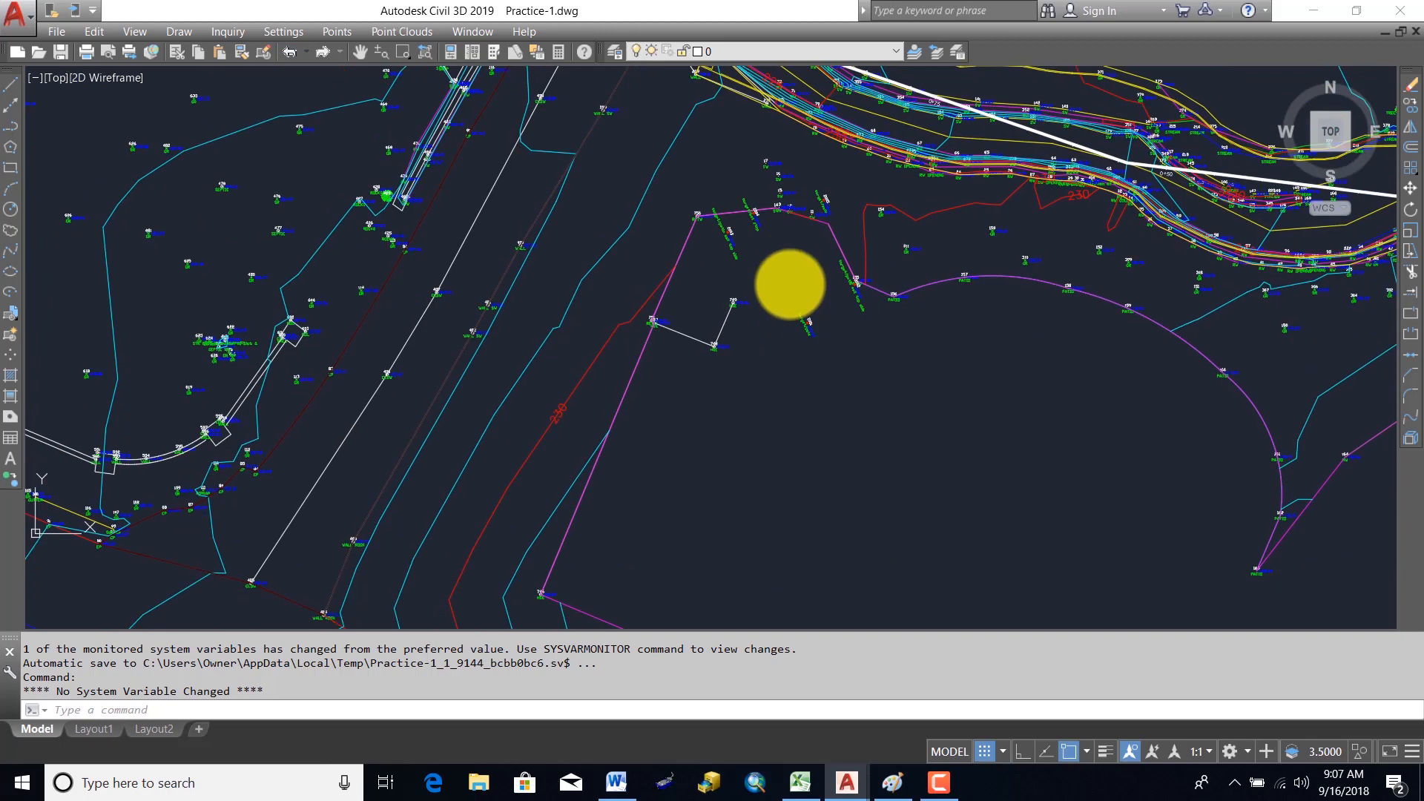
pyautogui.scroll(2, 790, 283)
pyautogui.scroll(2, 790, 283)
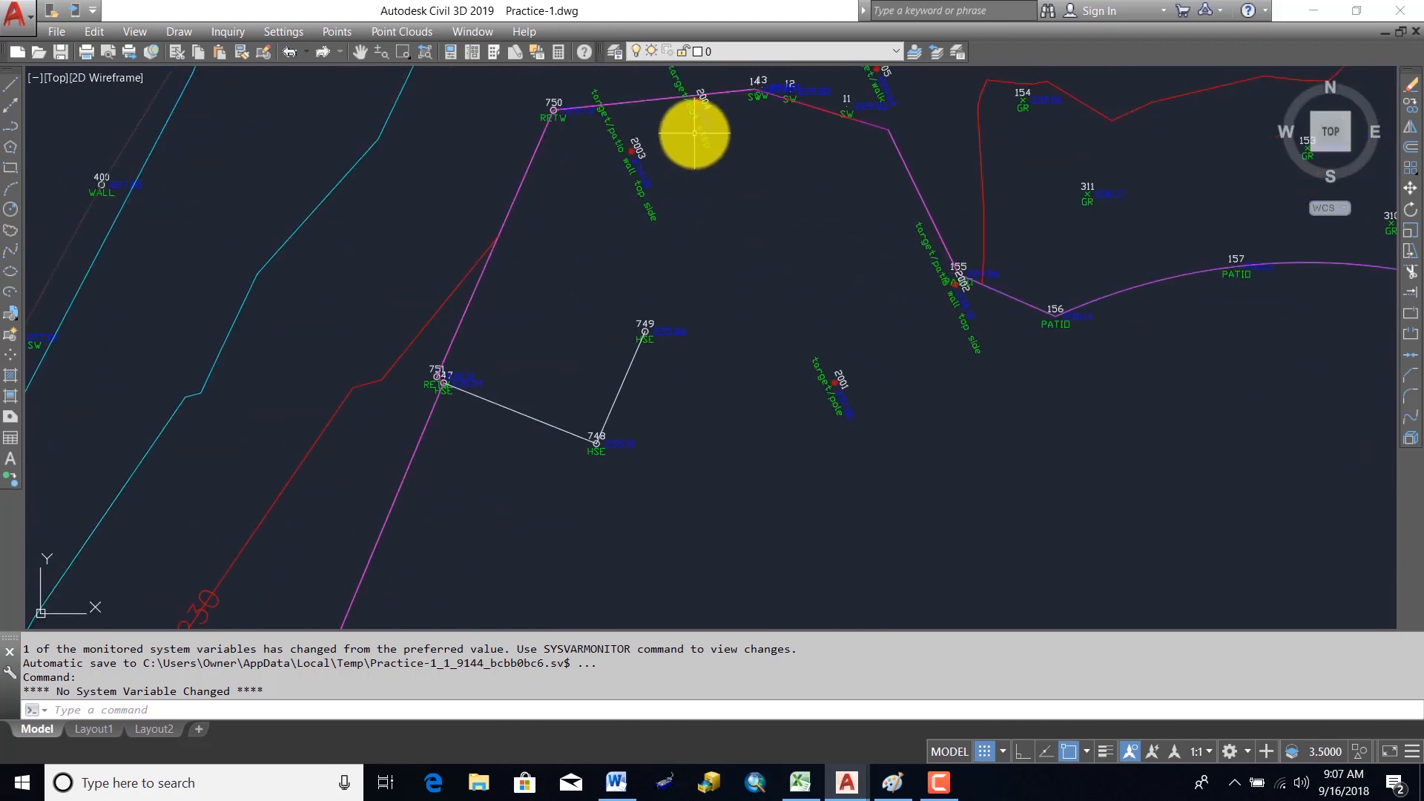
pyautogui.moveTo(803, 185); pyautogui.dragTo(795, 225, button='middle')
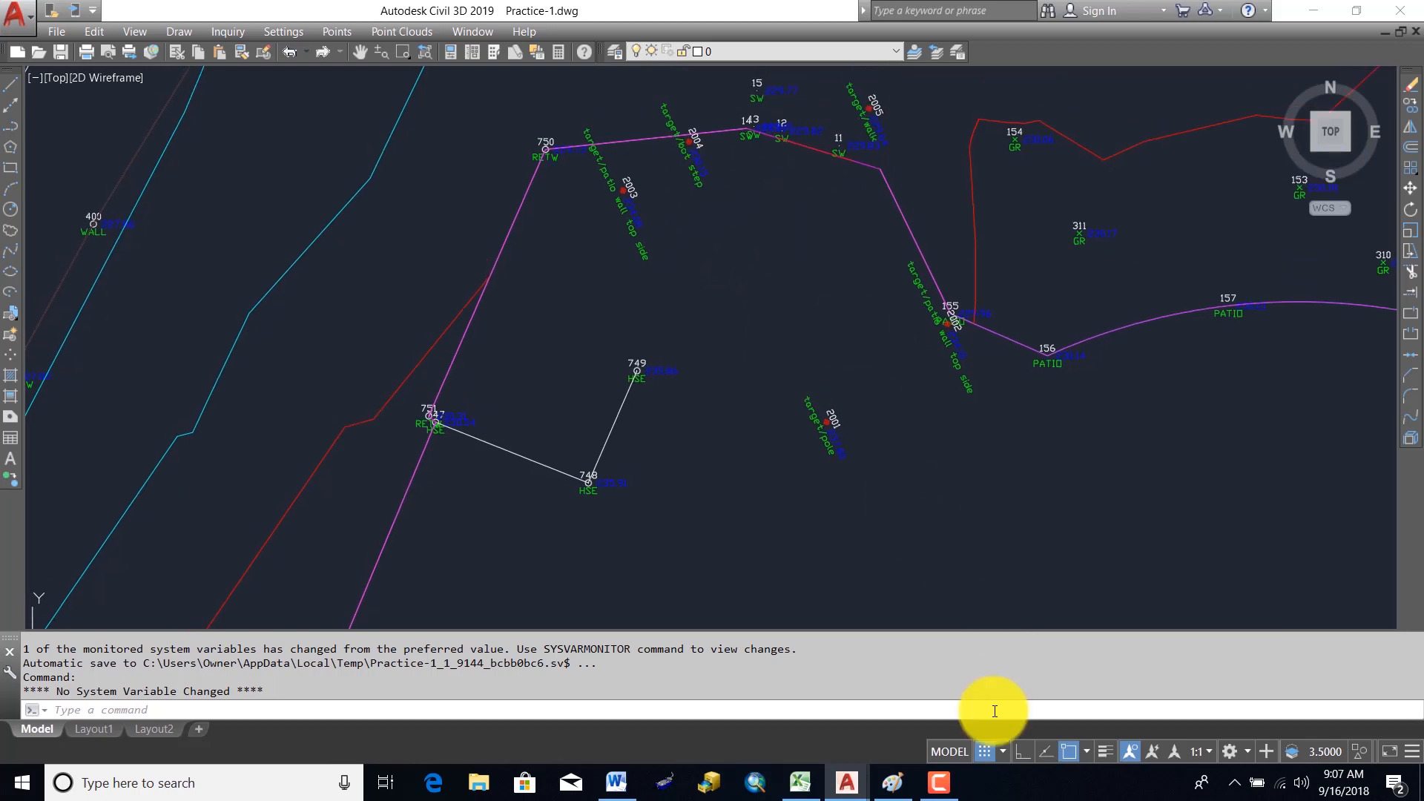
# - Return to PointCloud Advanced and view the dpi-1 - Registered 1 cloud in a new isometric 3D scene with direct color
pyautogui.moveTo(893, 779)
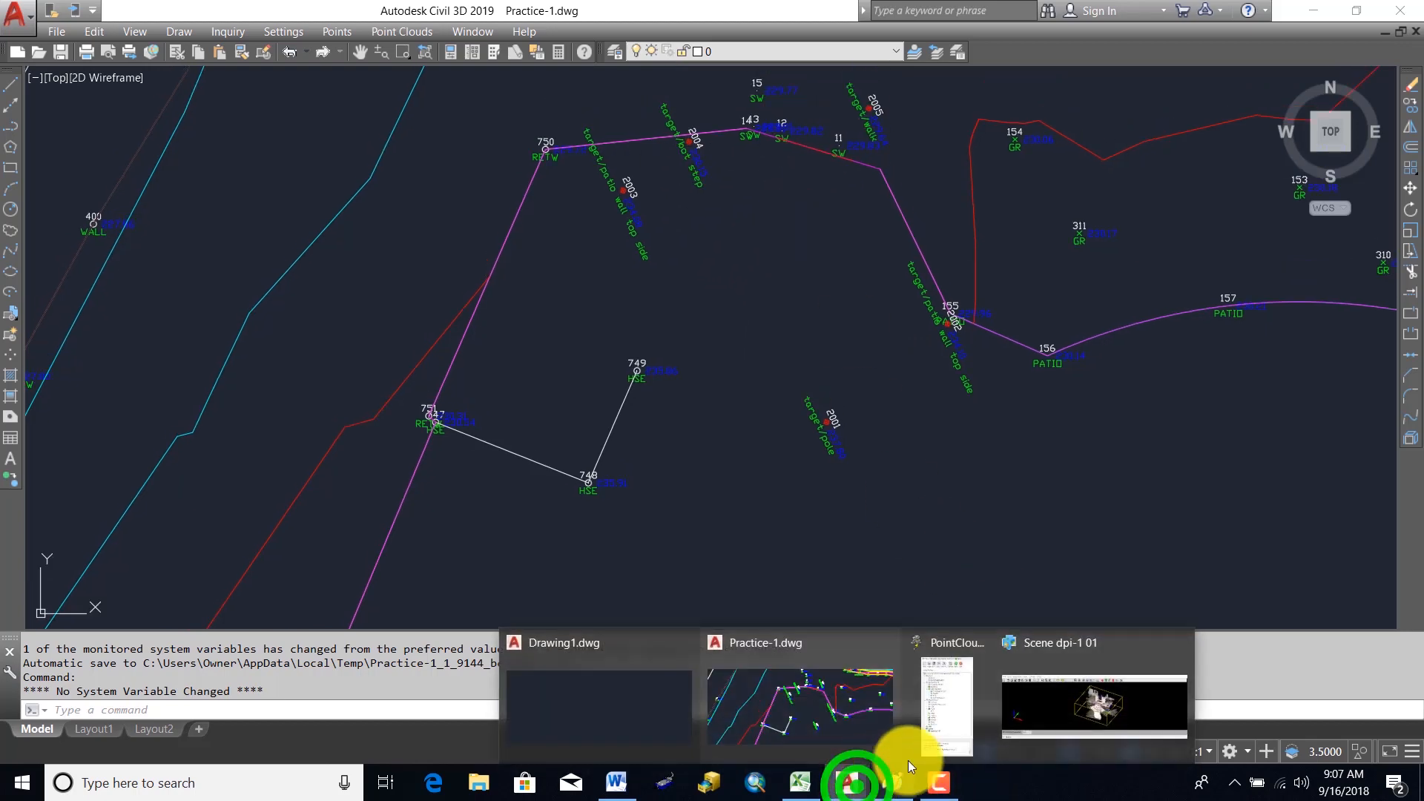
pyautogui.click(944, 746)
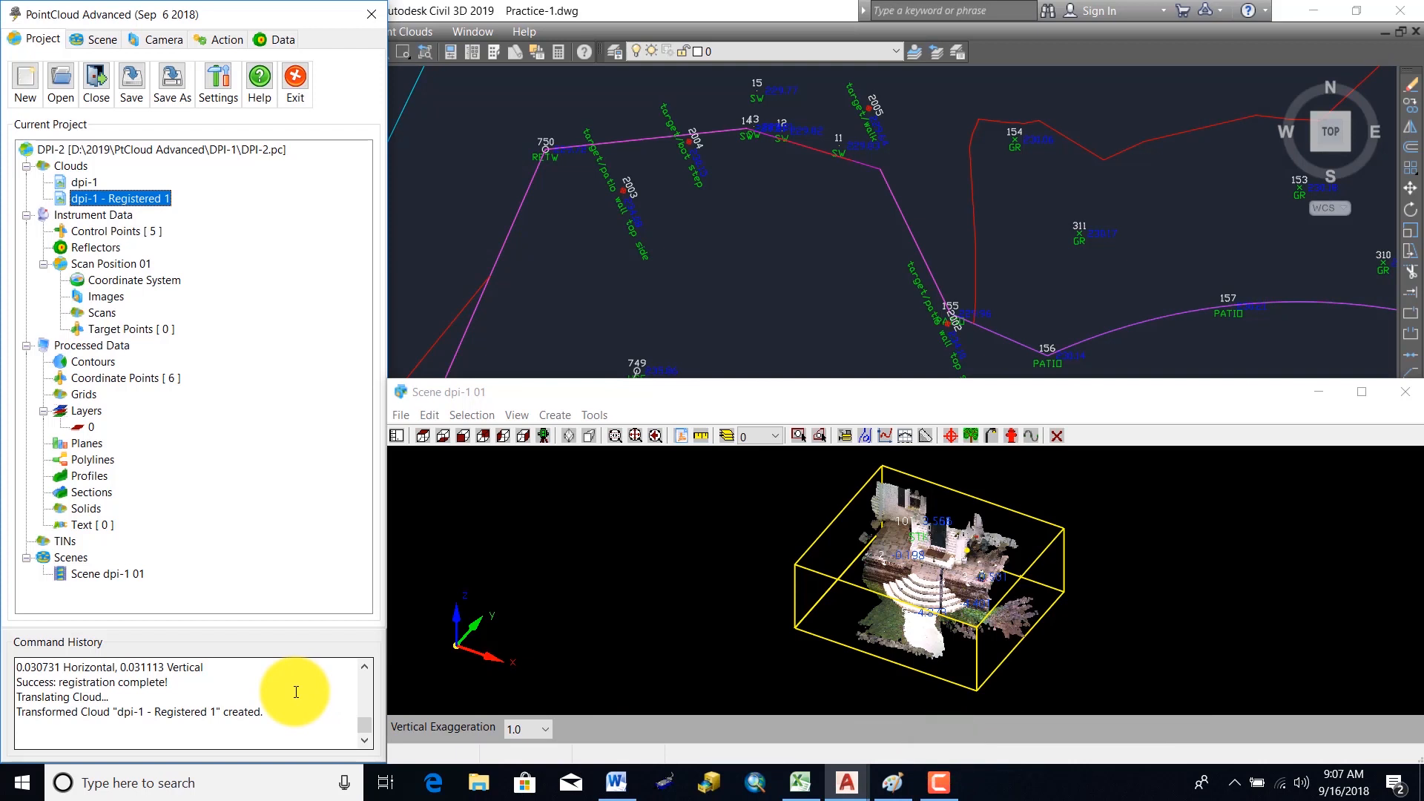
pyautogui.rightClick(113, 195)
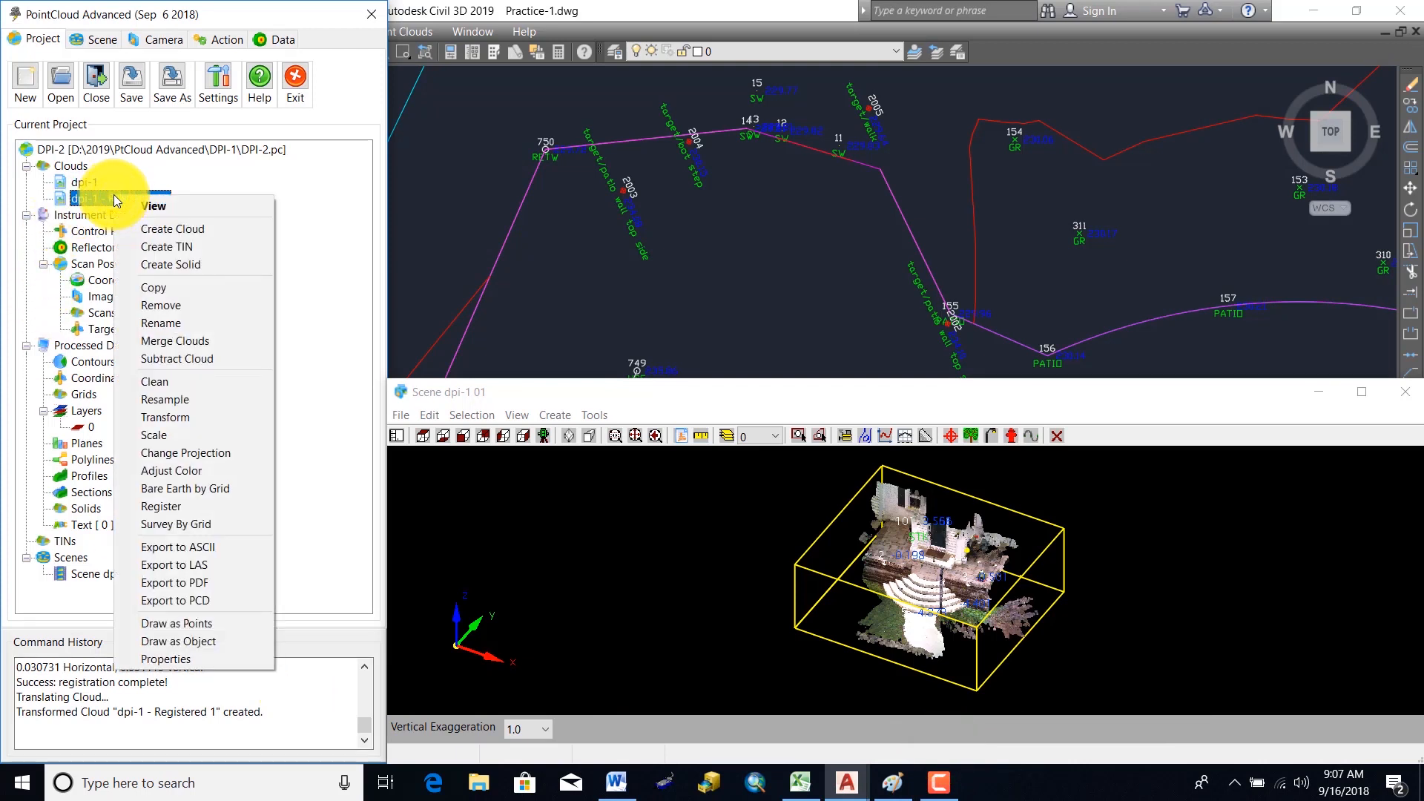
pyautogui.click(155, 207)
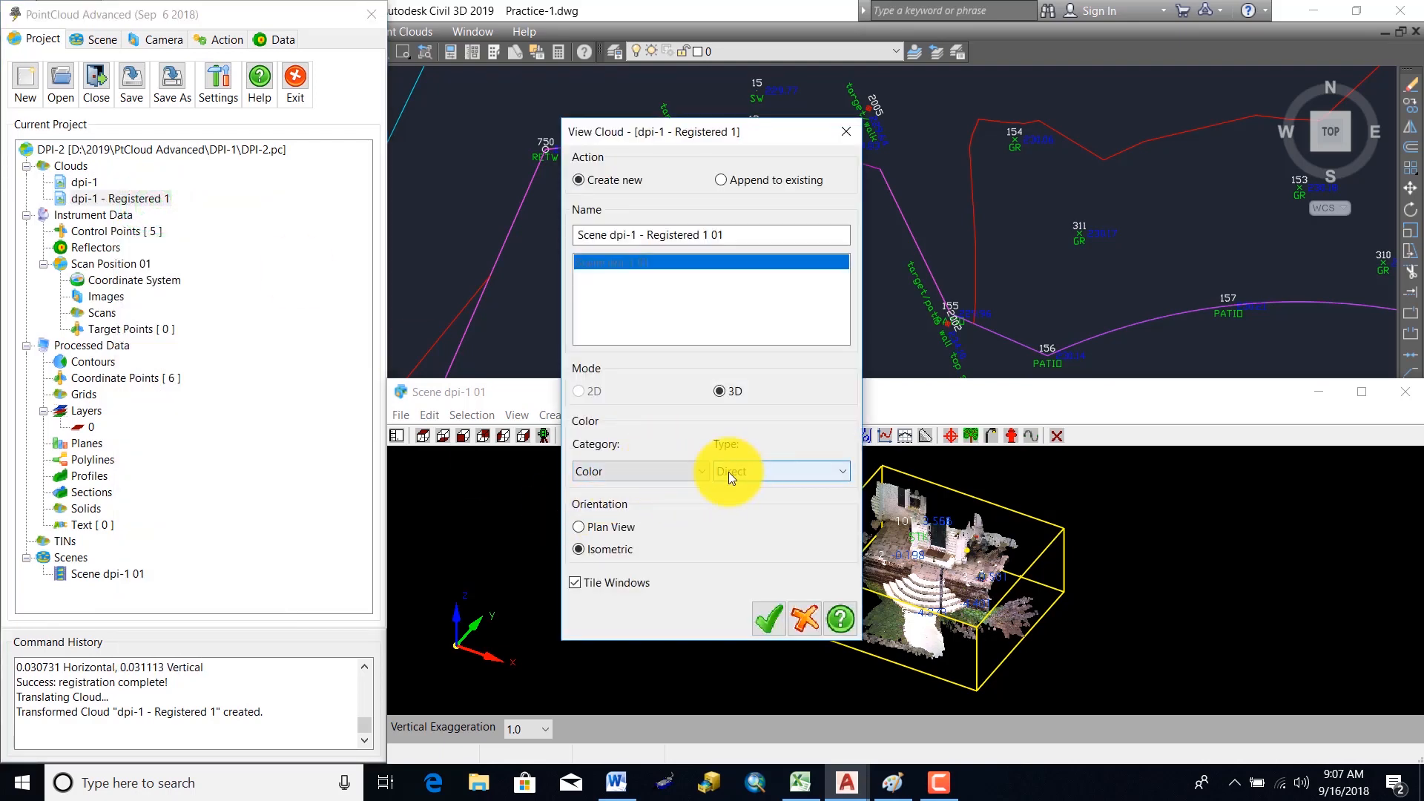
pyautogui.click(703, 472)
pyautogui.click(706, 472)
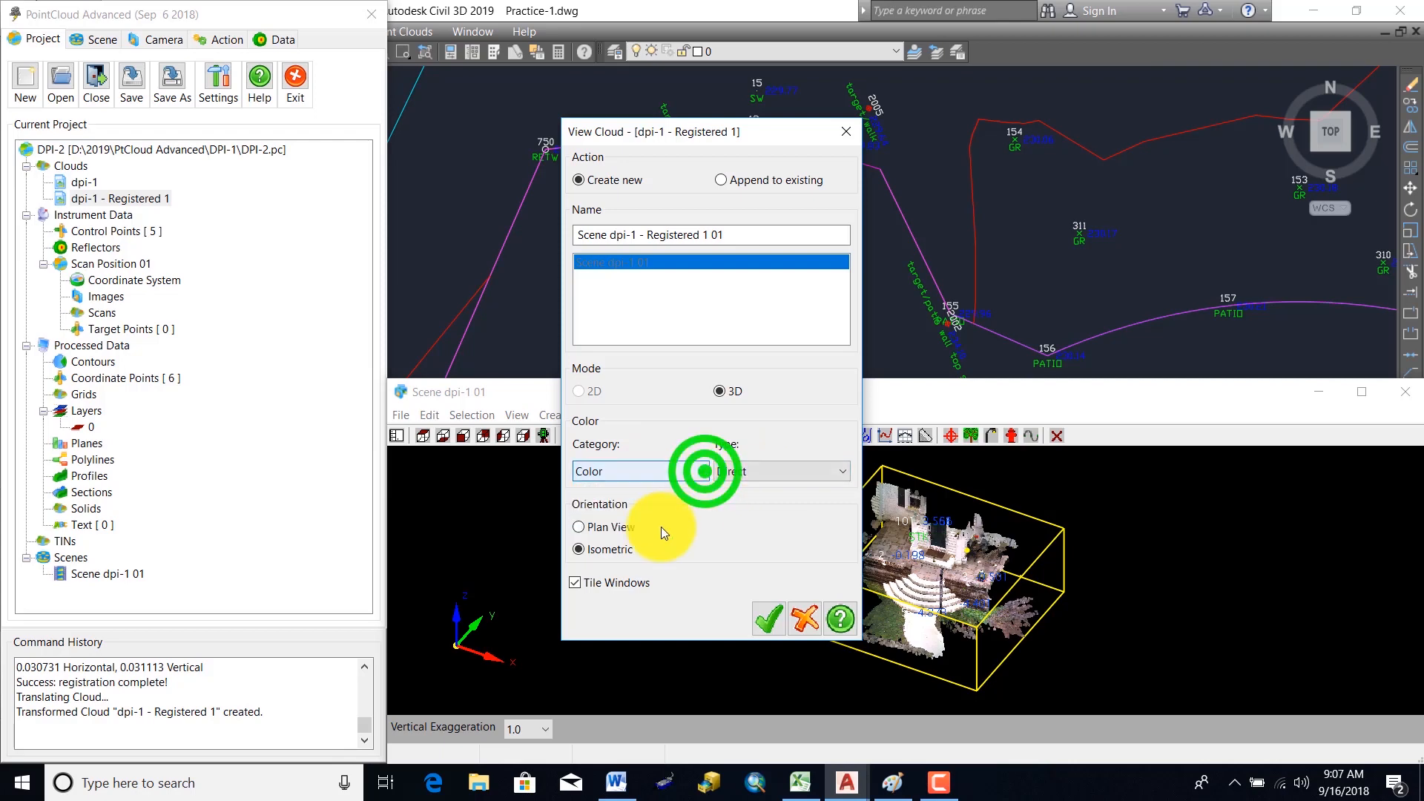
pyautogui.click(771, 623)
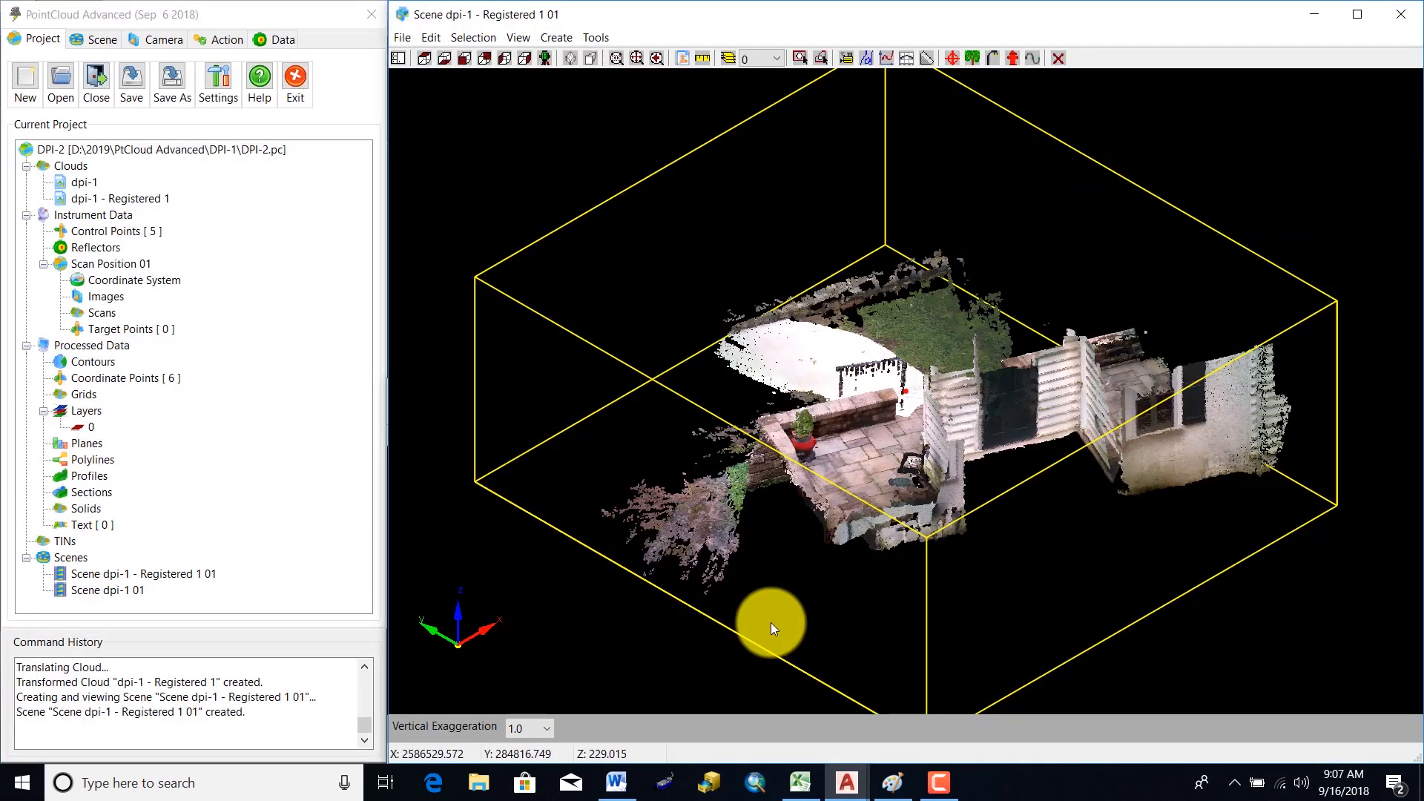
# - Orbit the registered cloud to inspect the curved steps and patio from the front
pyautogui.moveTo(726, 561)
pyautogui.mouseDown()
pyautogui.moveTo(852, 582)
pyautogui.moveTo(834, 647)
pyautogui.mouseUp()
pyautogui.moveTo(912, 693); pyautogui.dragTo(1036, 235)
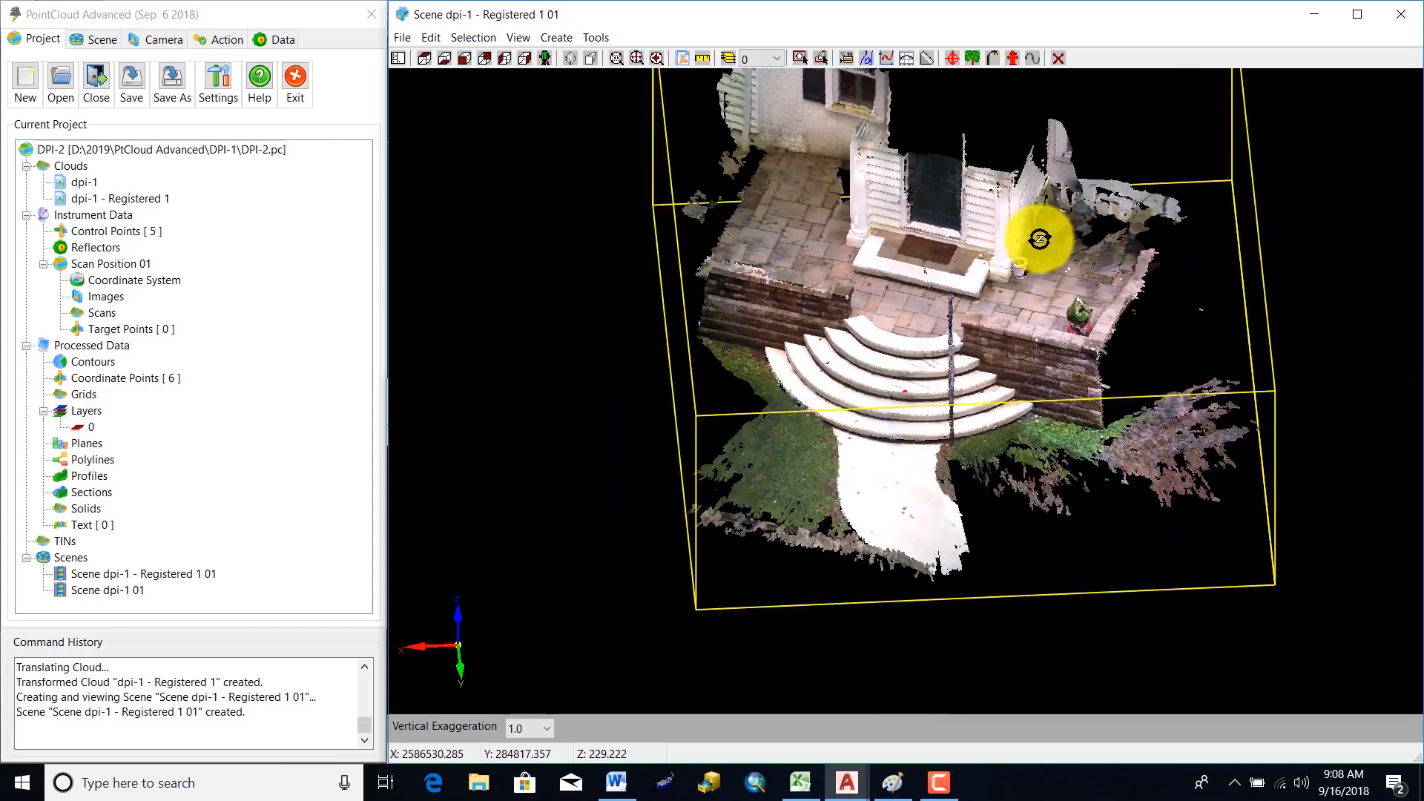
pyautogui.moveTo(927, 322); pyautogui.dragTo(865, 408)
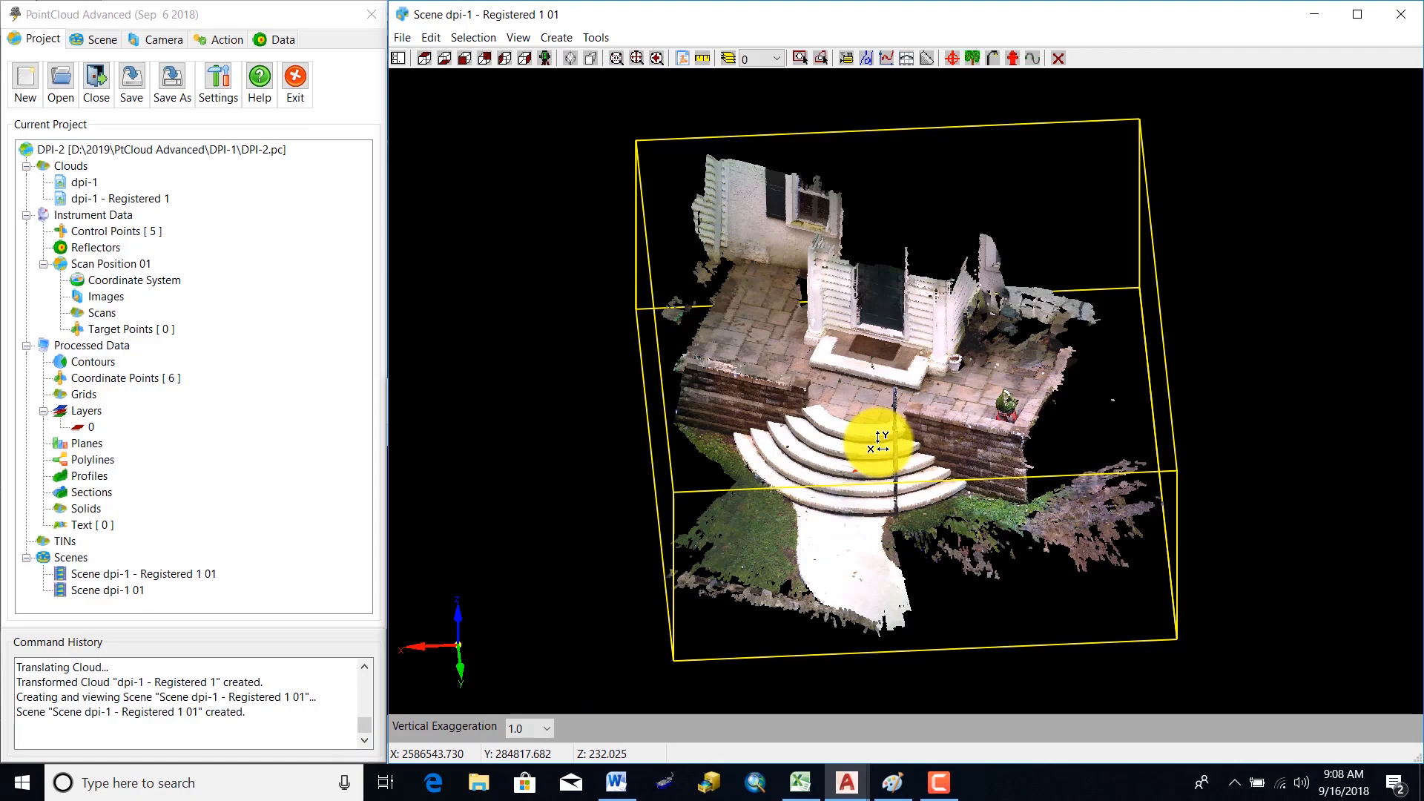
# - Arrange the dpi-1 - Registered 1 scene directly above the original dpi-1 scene to compare their coordinates
pyautogui.moveTo(860, 15); pyautogui.dragTo(702, 92)
pyautogui.moveTo(218, 68); pyautogui.dragTo(349, 414)
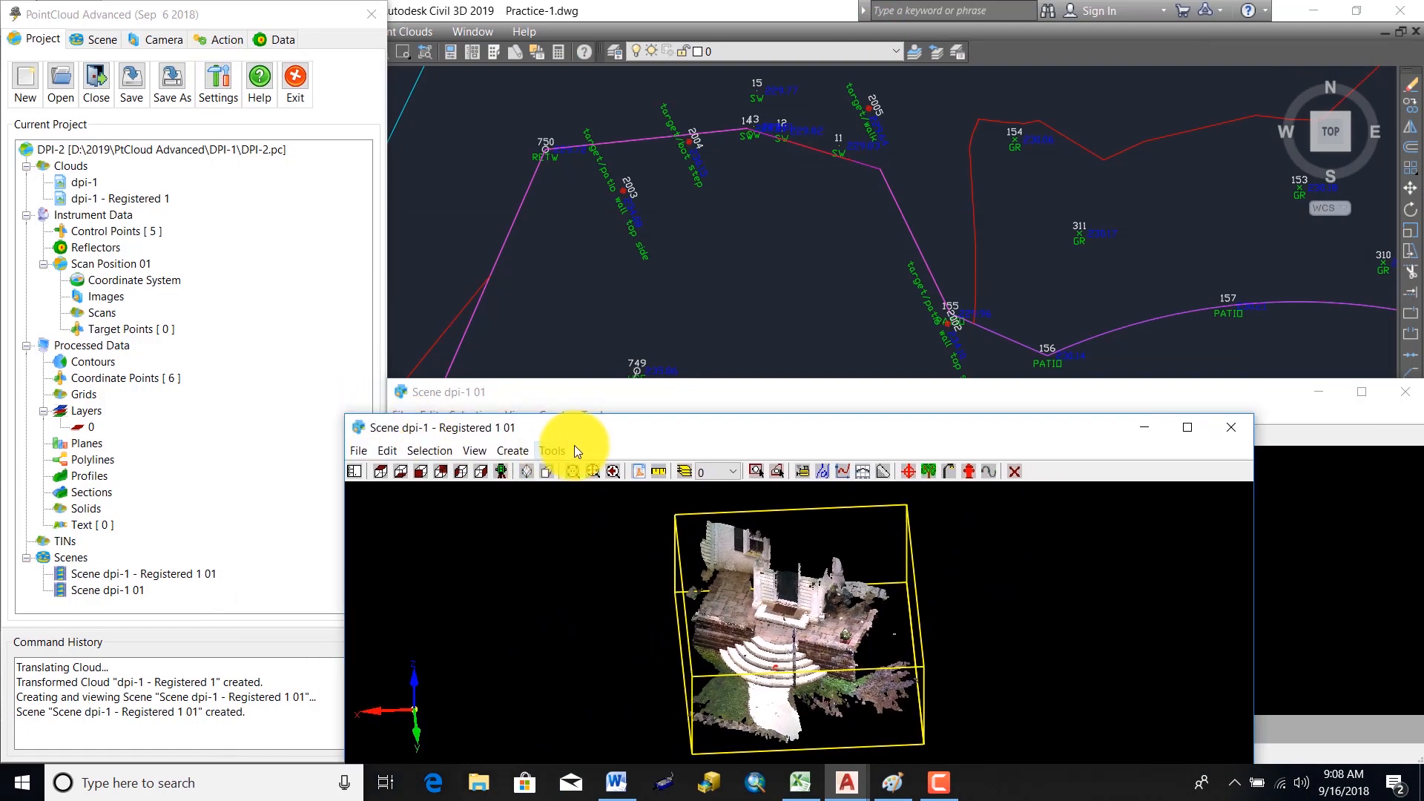
pyautogui.moveTo(596, 436); pyautogui.dragTo(638, 22)
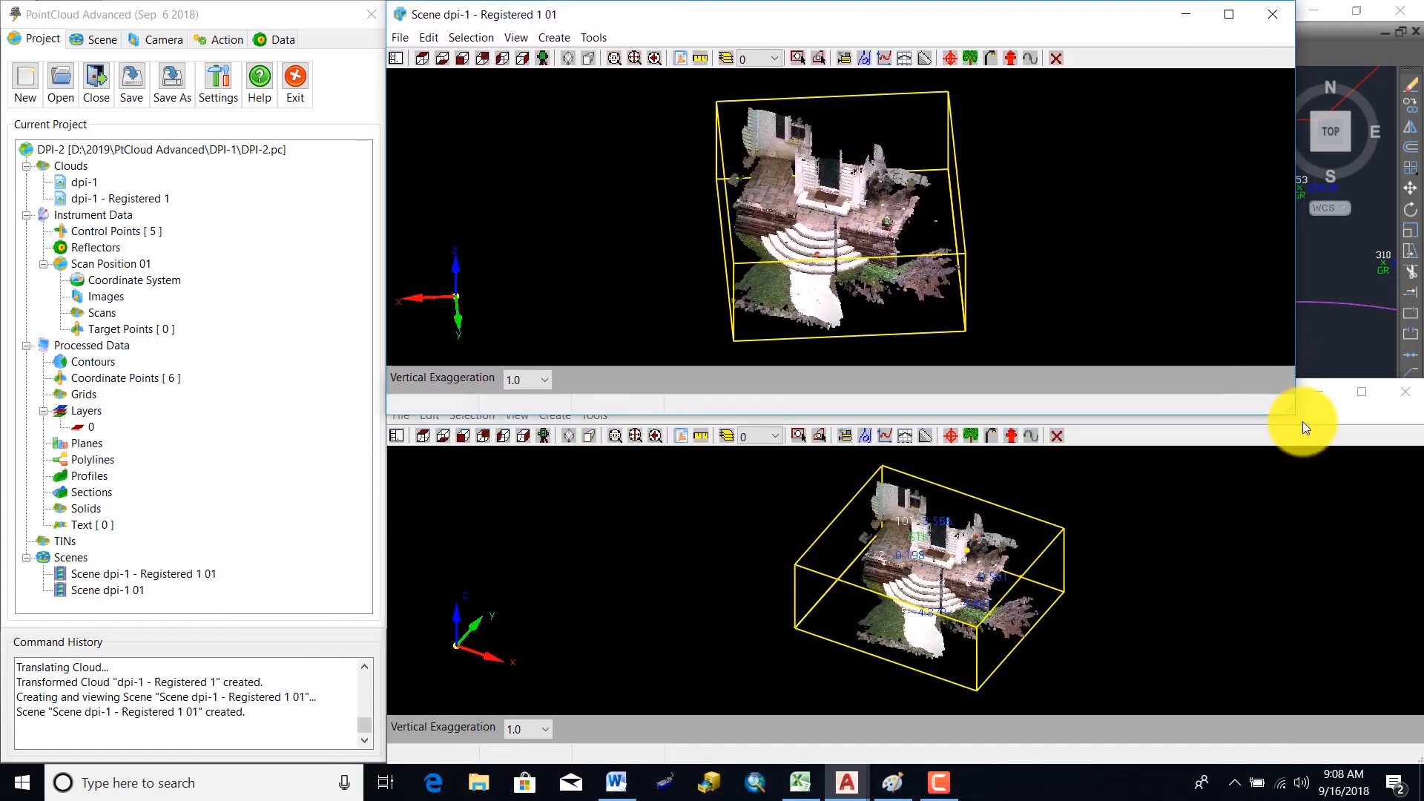
pyautogui.moveTo(1295, 414); pyautogui.dragTo(1420, 380)
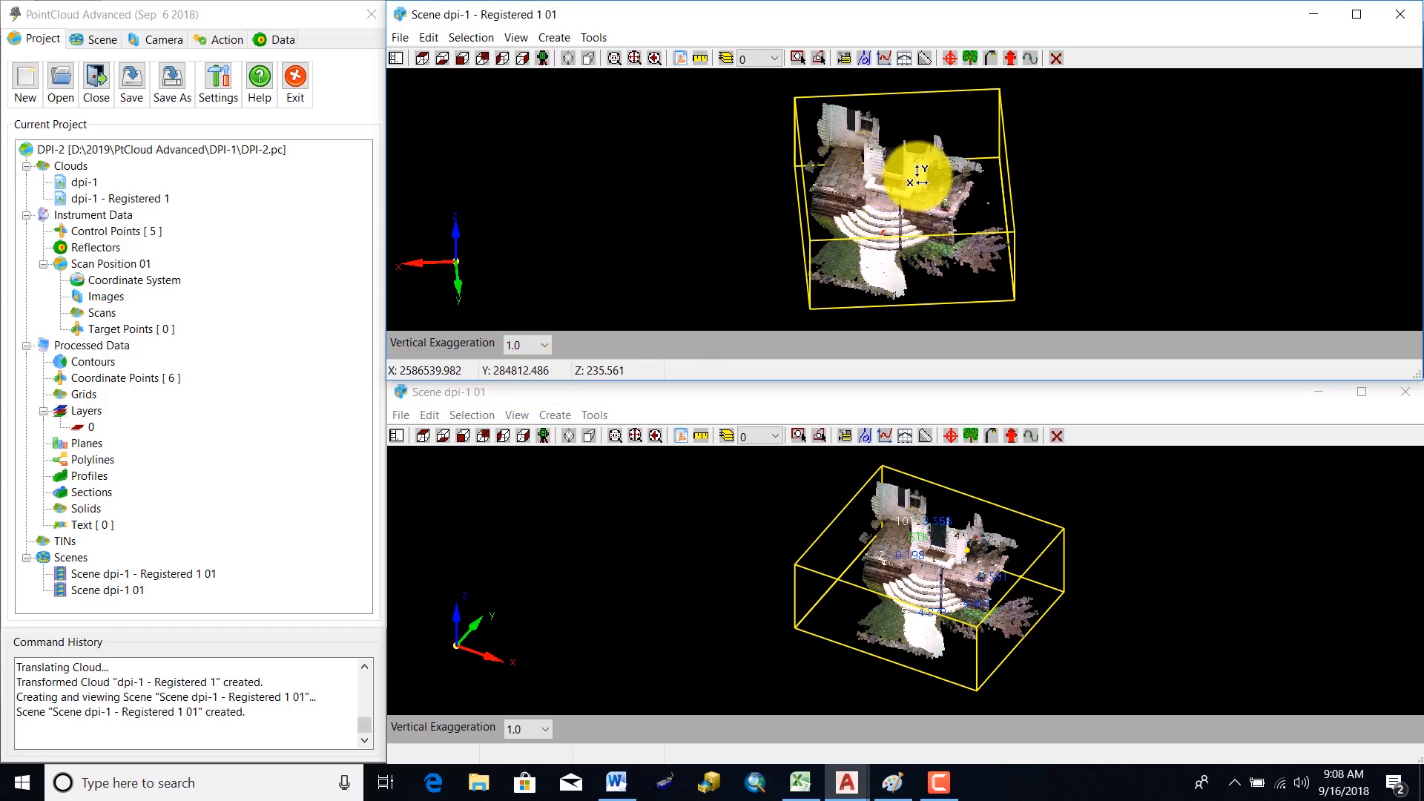
pyautogui.click(920, 583)
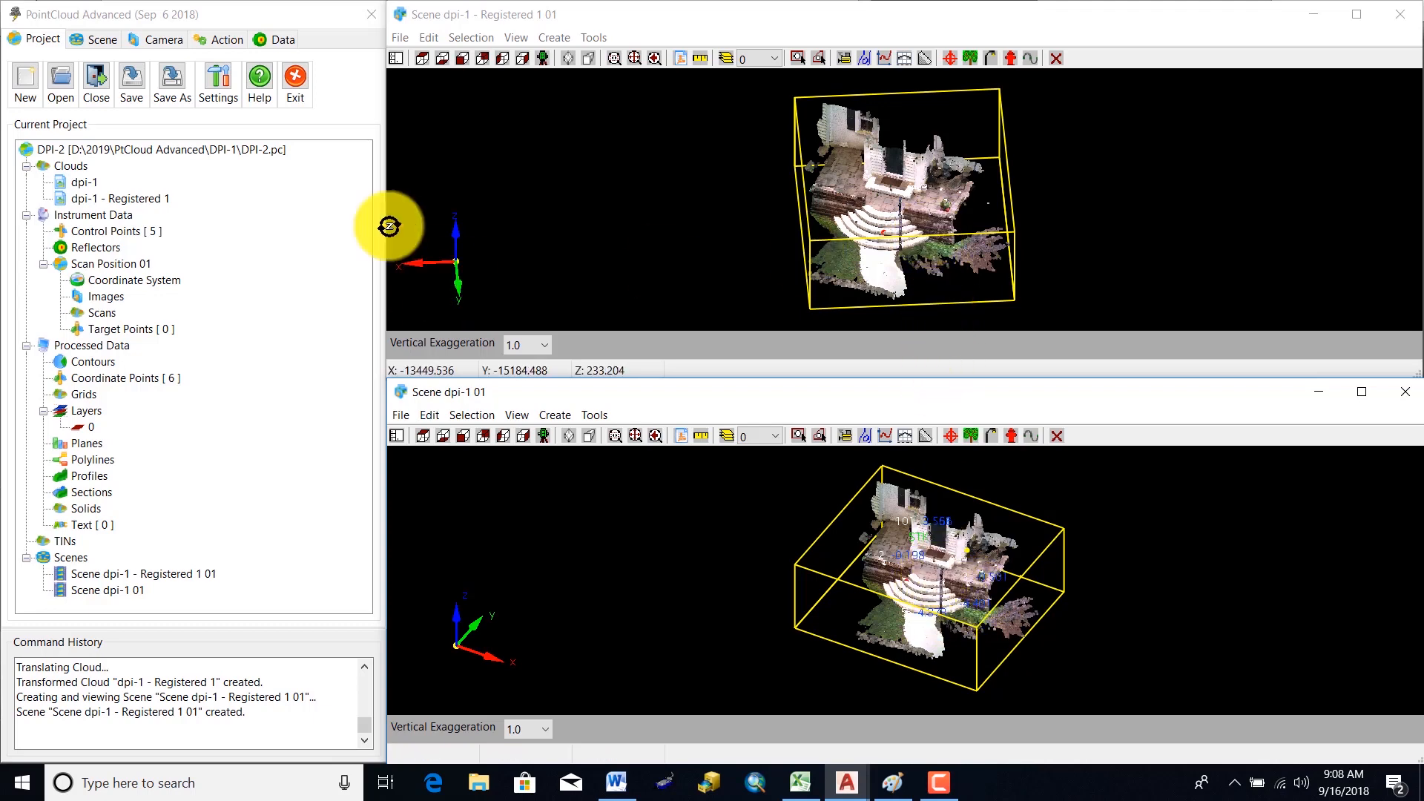
# - Review the control point matching and registration method options for registering the dpi-1 cloud, then cancel without registering again
pyautogui.rightClick(93, 184)
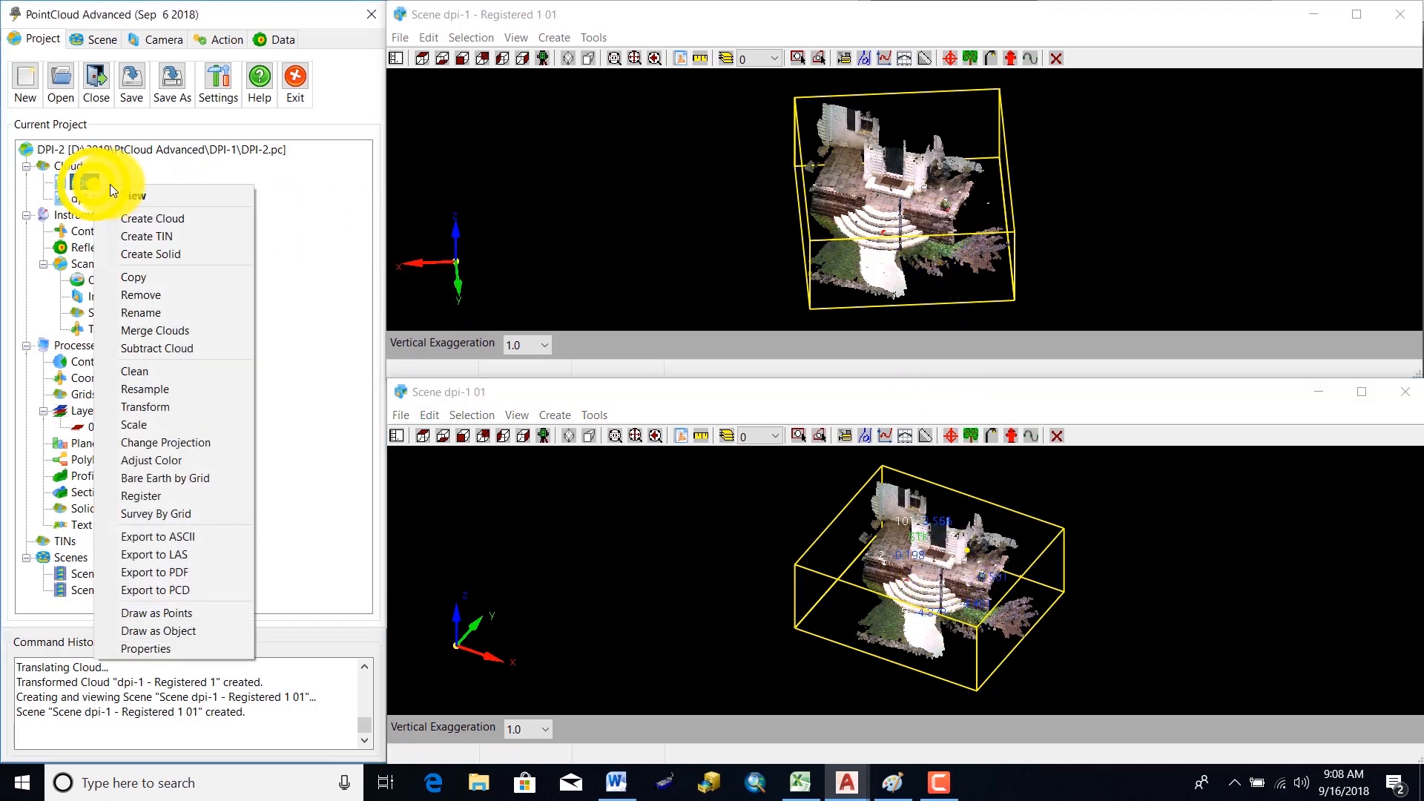
pyautogui.click(211, 494)
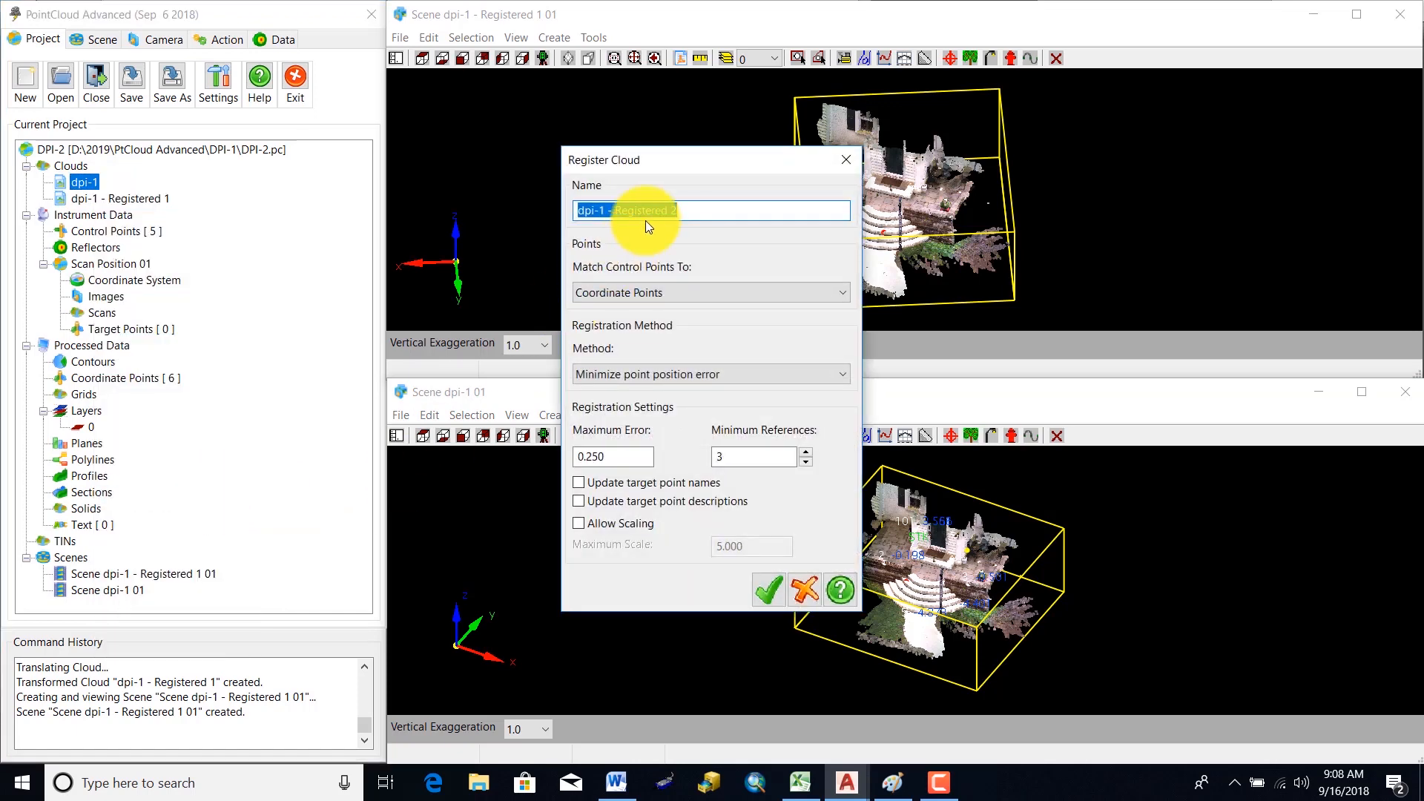
pyautogui.click(840, 295)
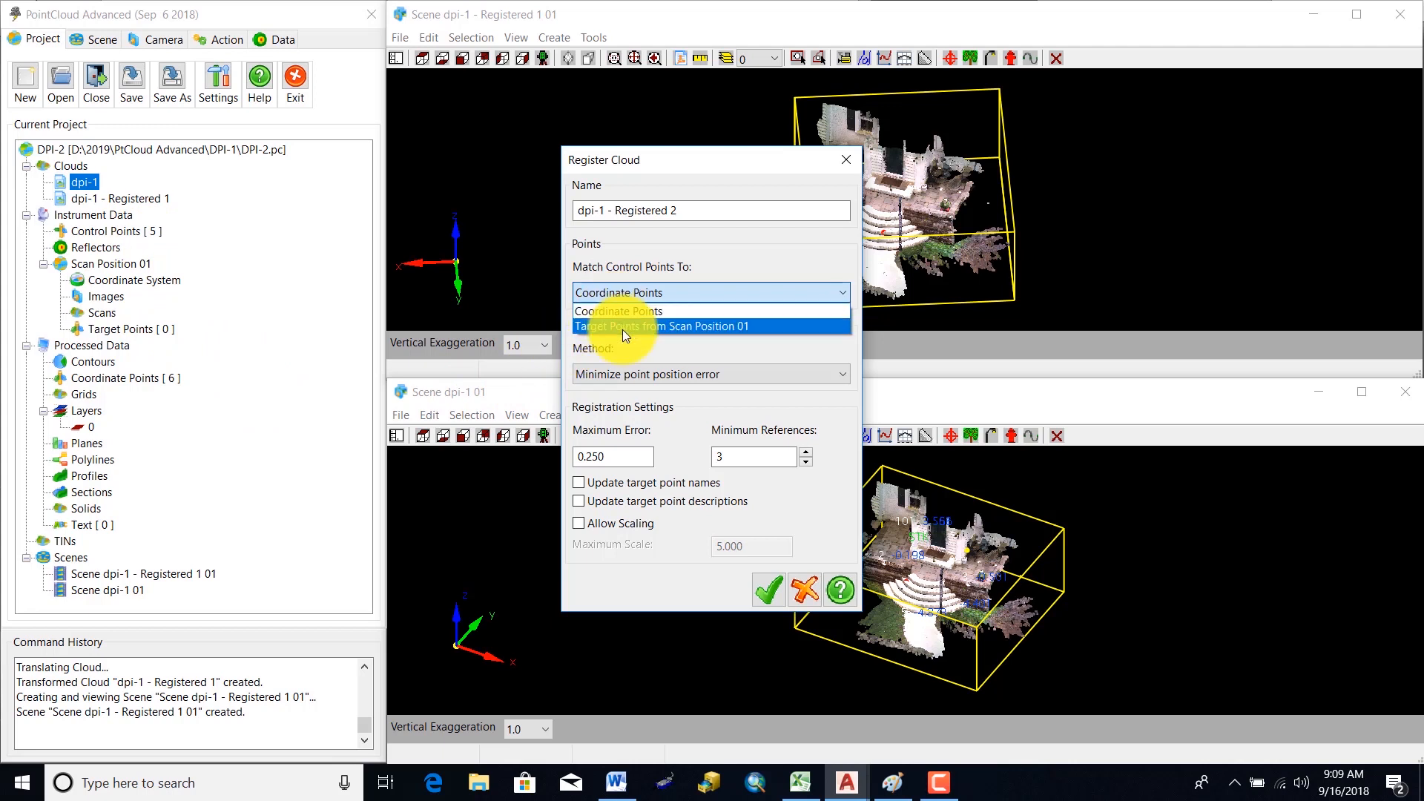
pyautogui.click(790, 260)
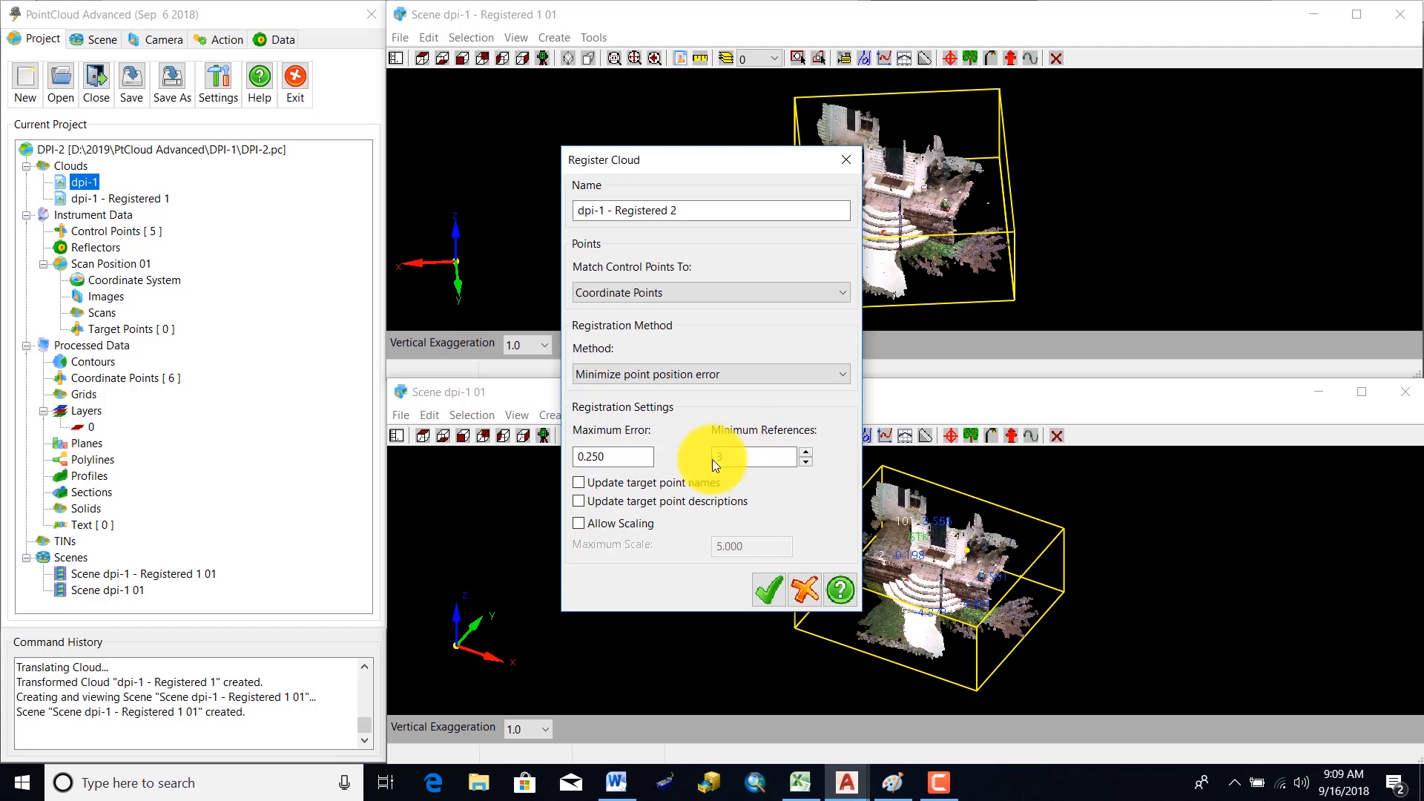
pyautogui.click(838, 375)
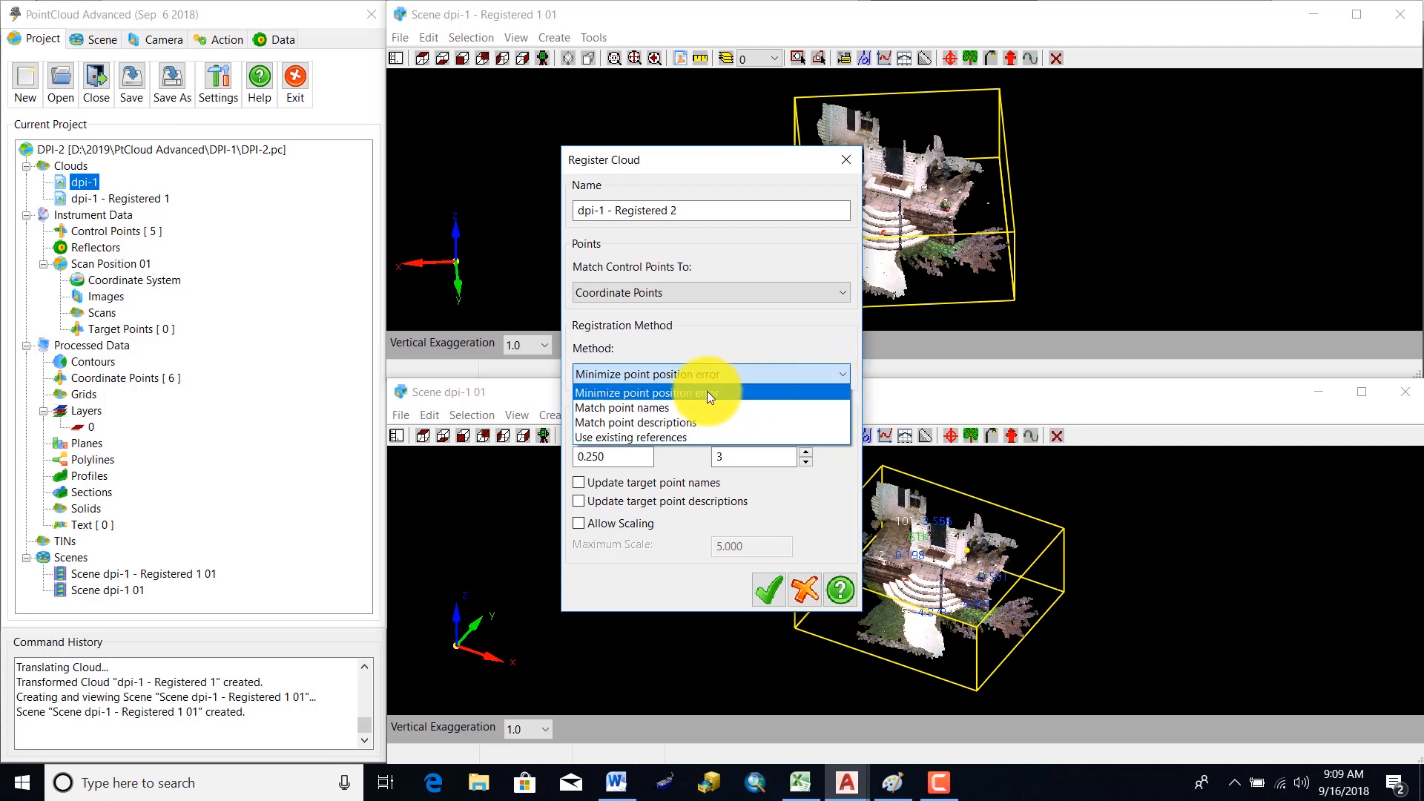
pyautogui.click(766, 333)
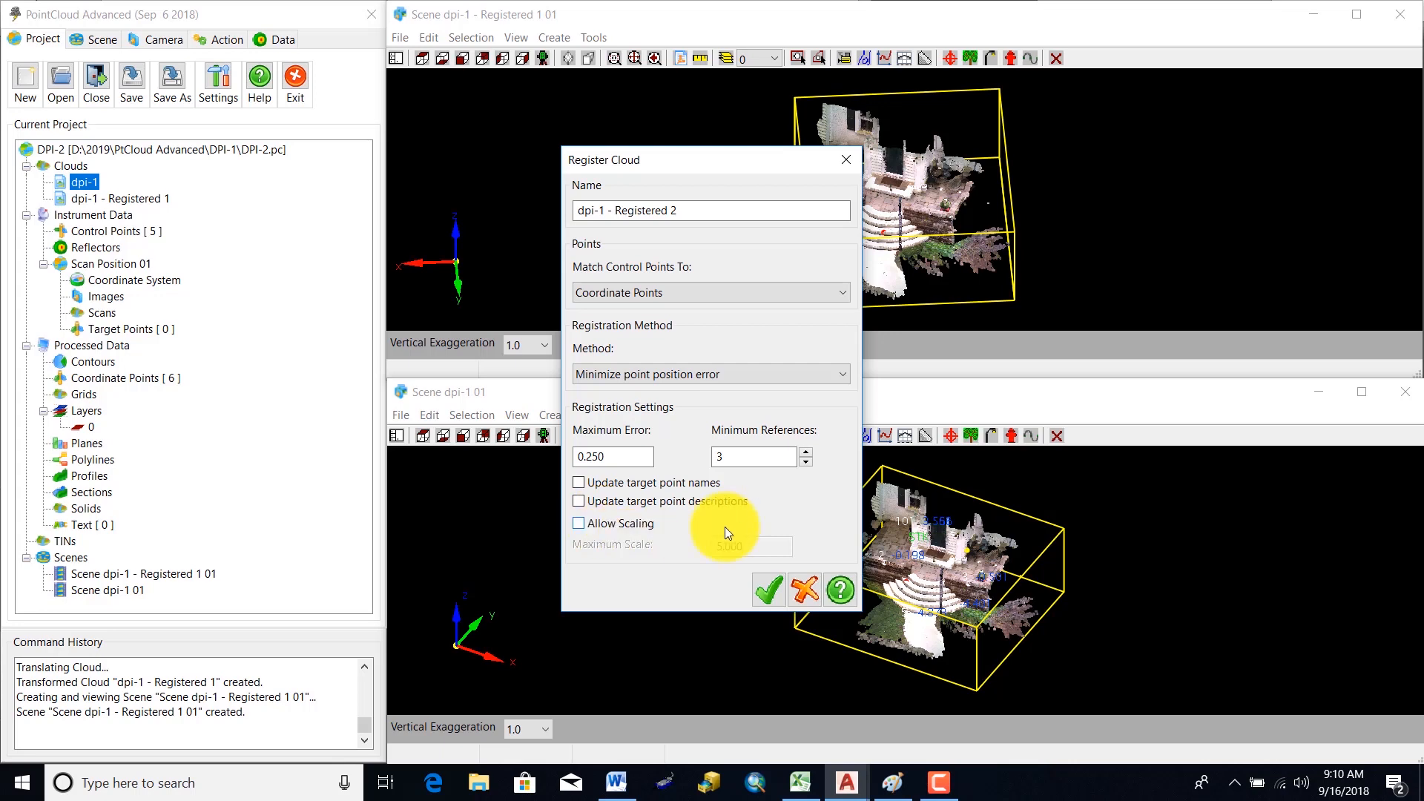
pyautogui.click(807, 588)
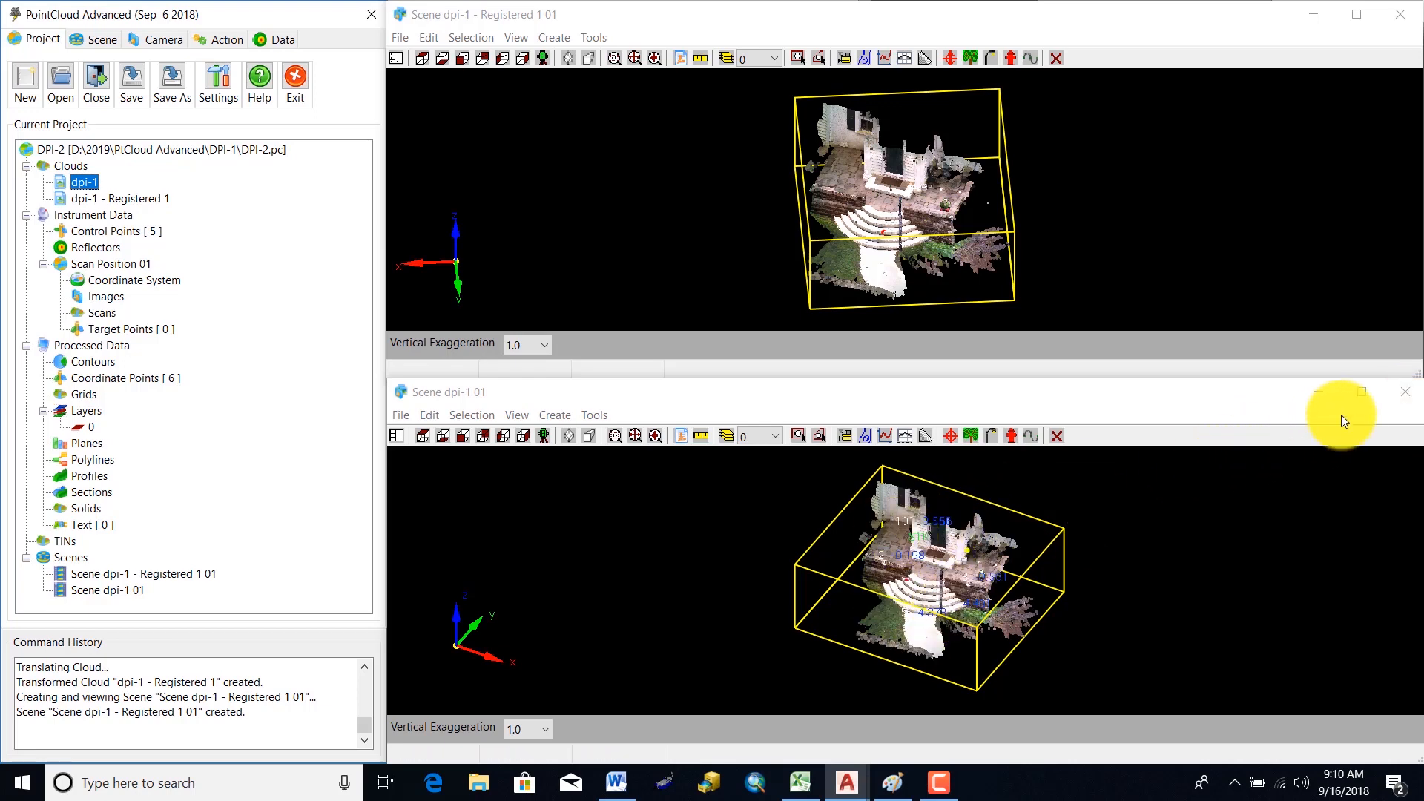
# - Close the original dpi-1 scene and enlarge the registered scene beside the project tree to view the steps and patio
pyautogui.click(1408, 400)
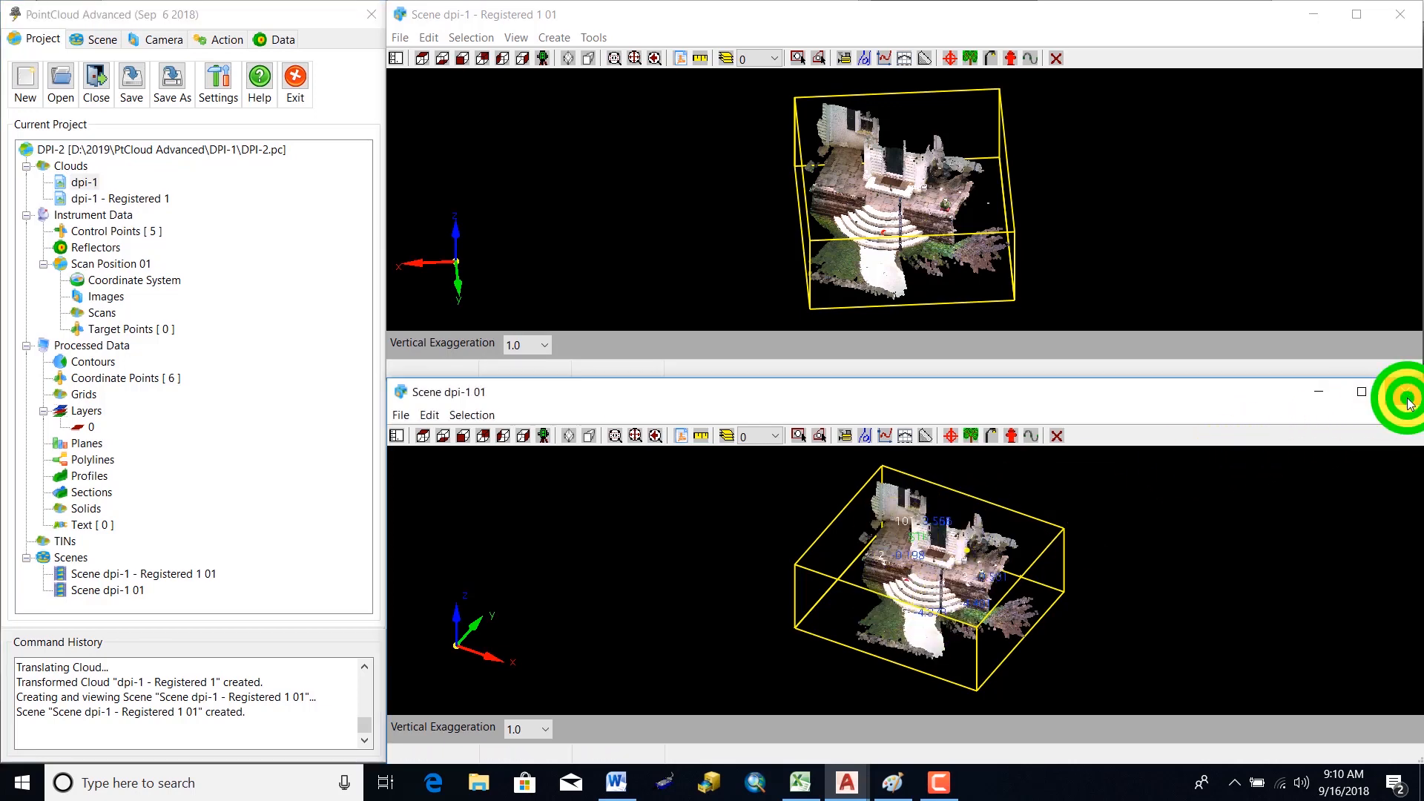
pyautogui.click(1366, 14)
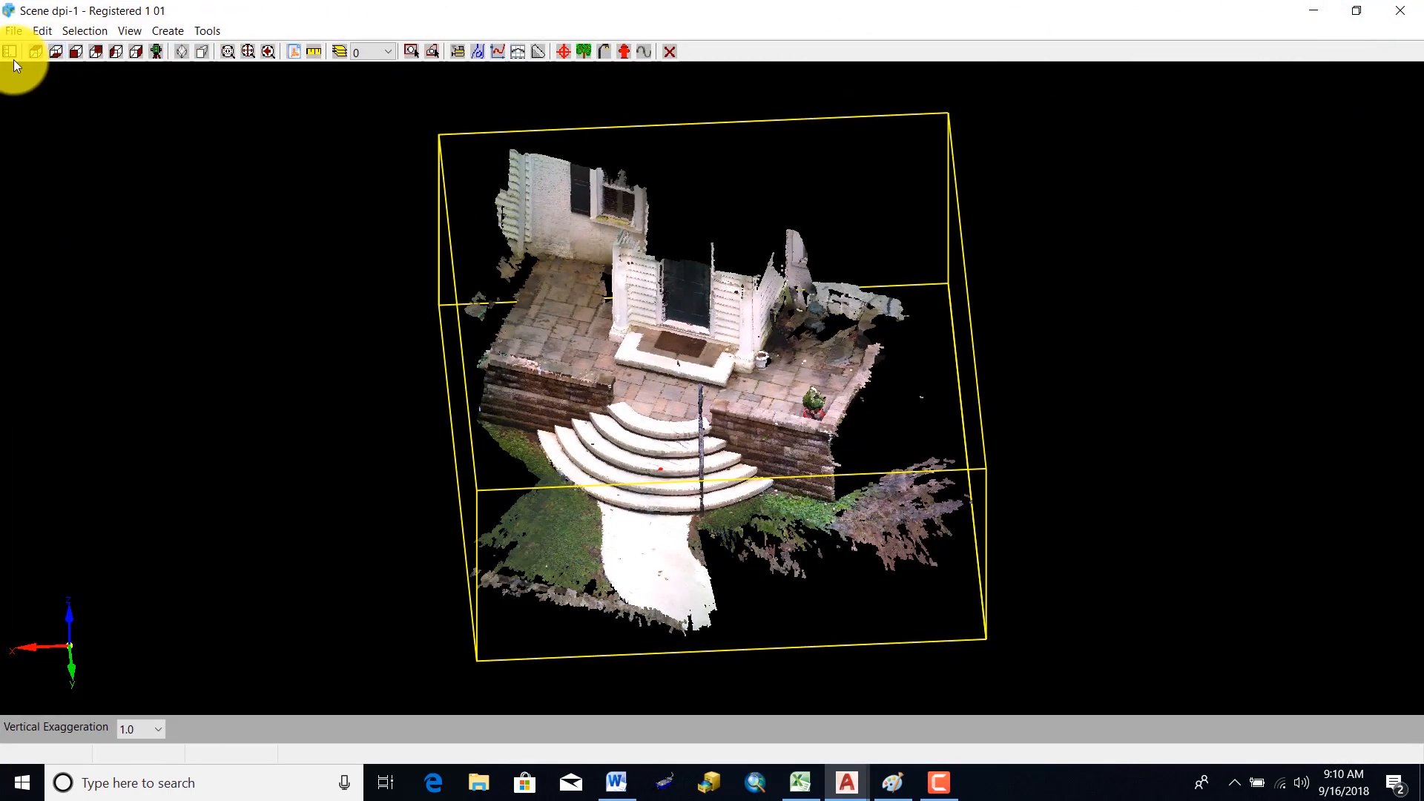
pyautogui.click(11, 54)
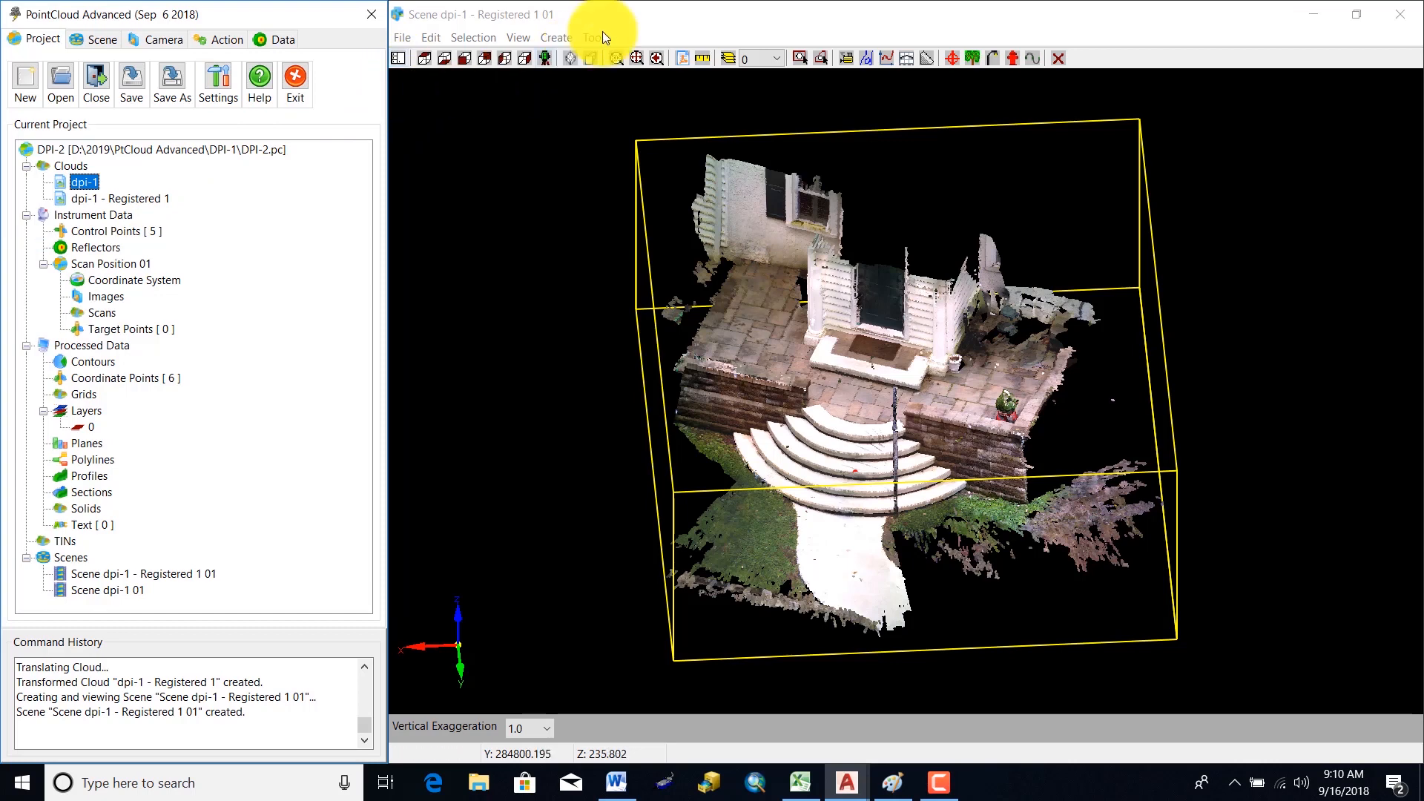
pyautogui.click(644, 15)
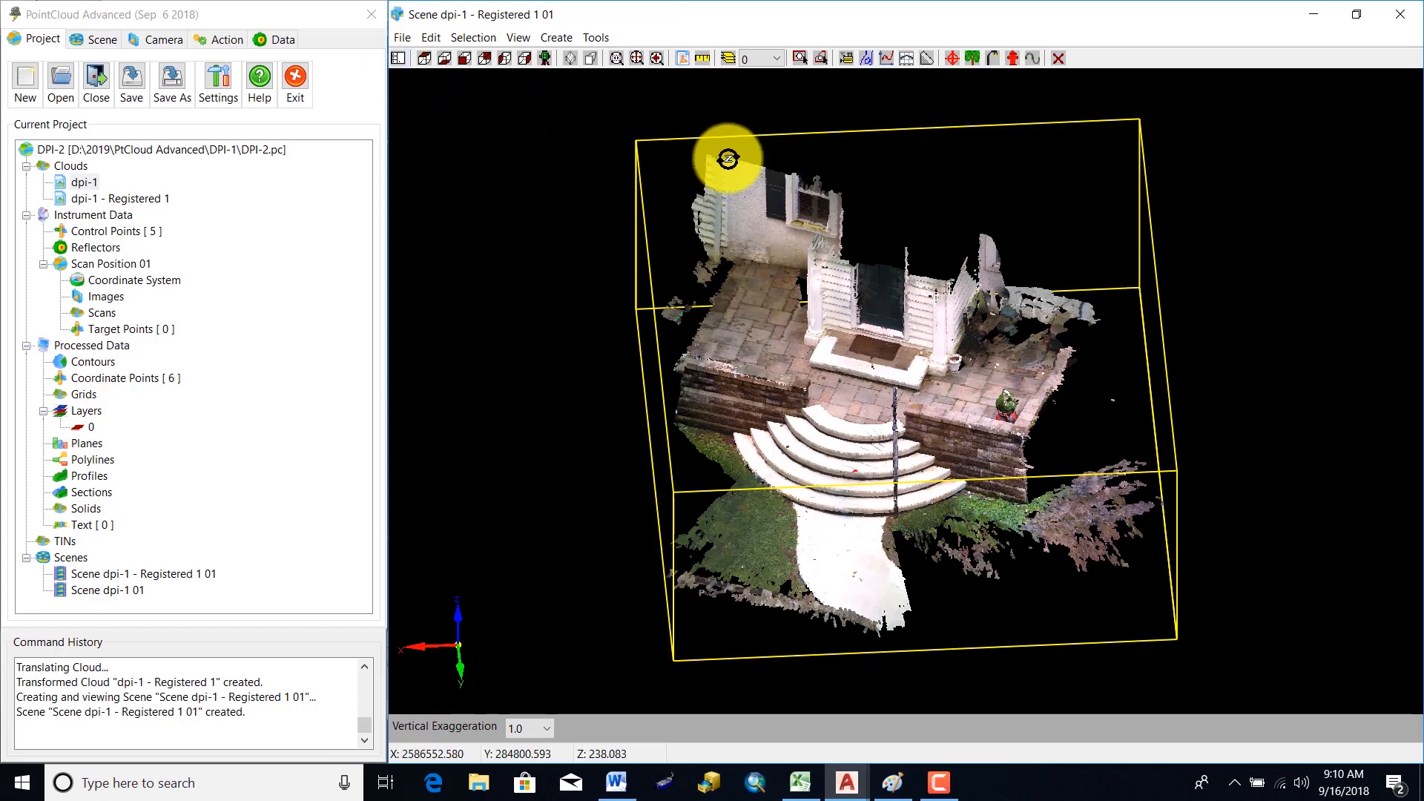
pyautogui.click(848, 460)
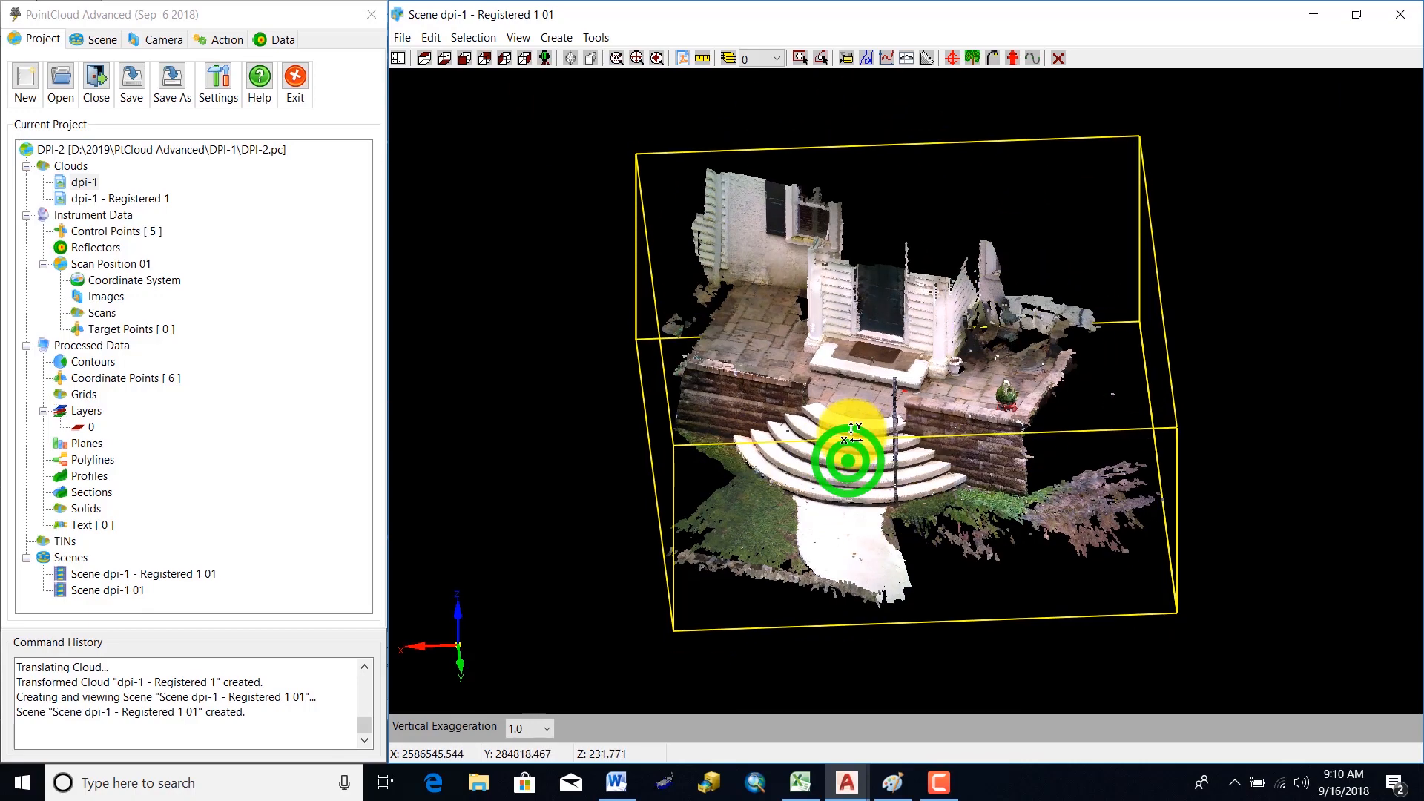
pyautogui.scroll(2, 849, 463)
pyautogui.scroll(-1, 858, 477)
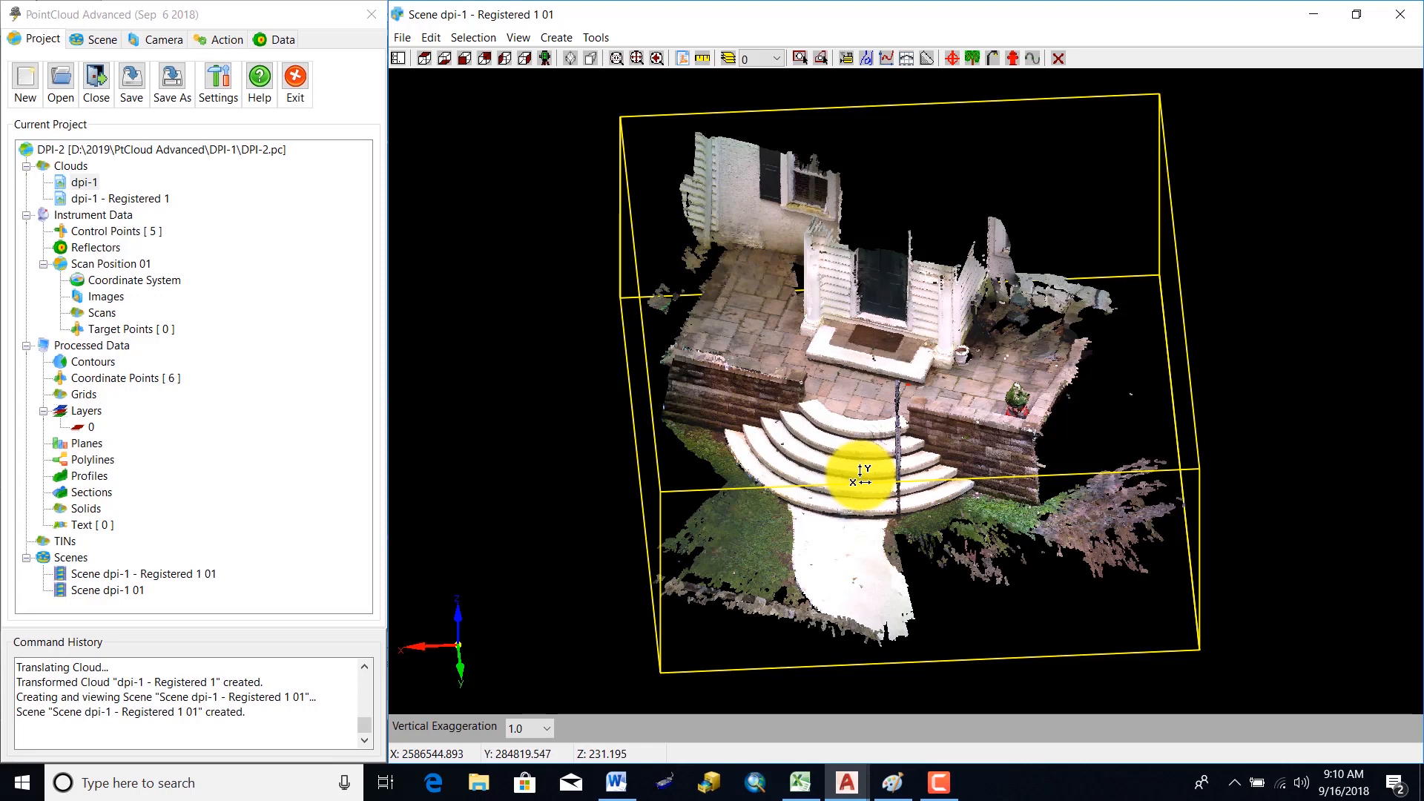
# - Shrink the registered scene to fit below the Practice-1.dwg drawing and frame the patio area in the drawing
pyautogui.rightClick(144, 202)
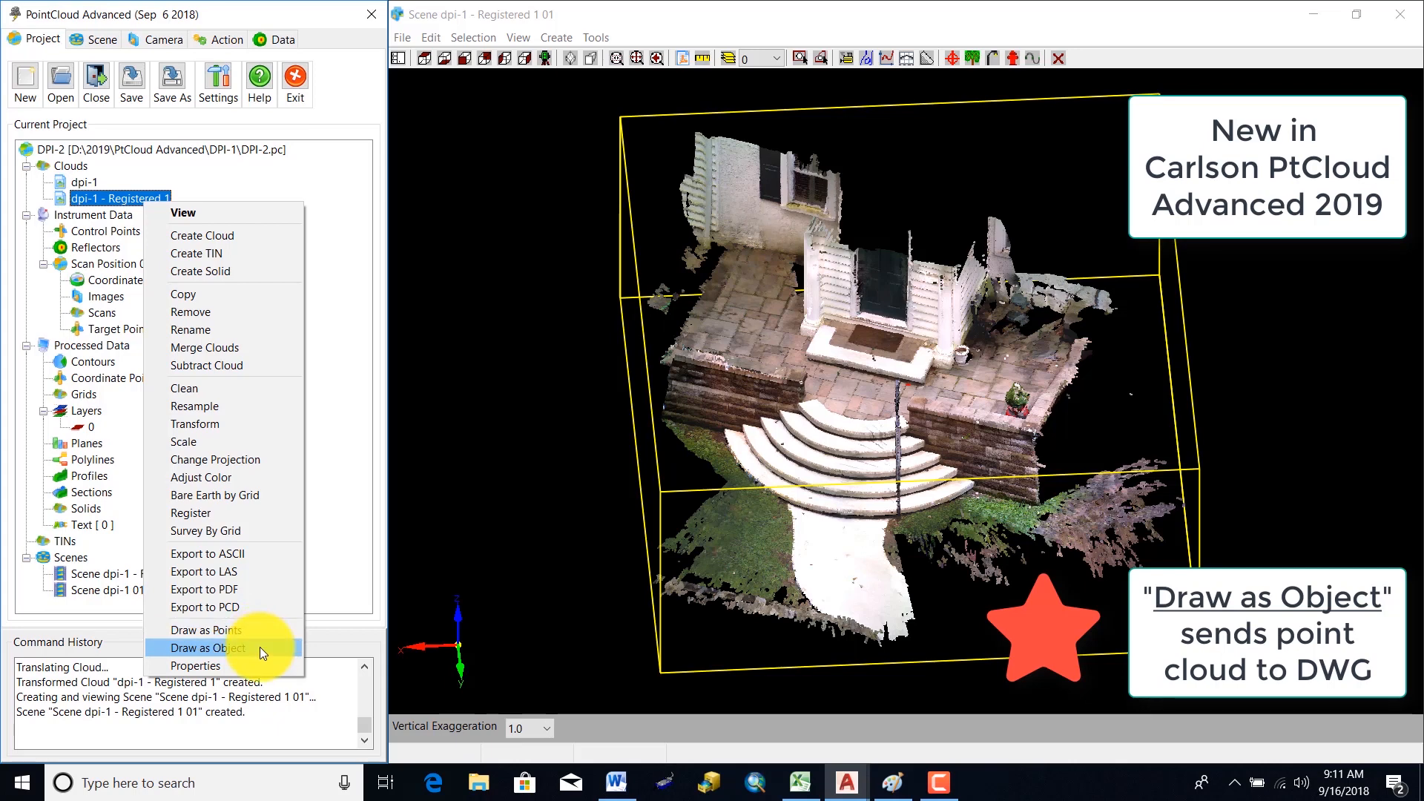
pyautogui.click(900, 30)
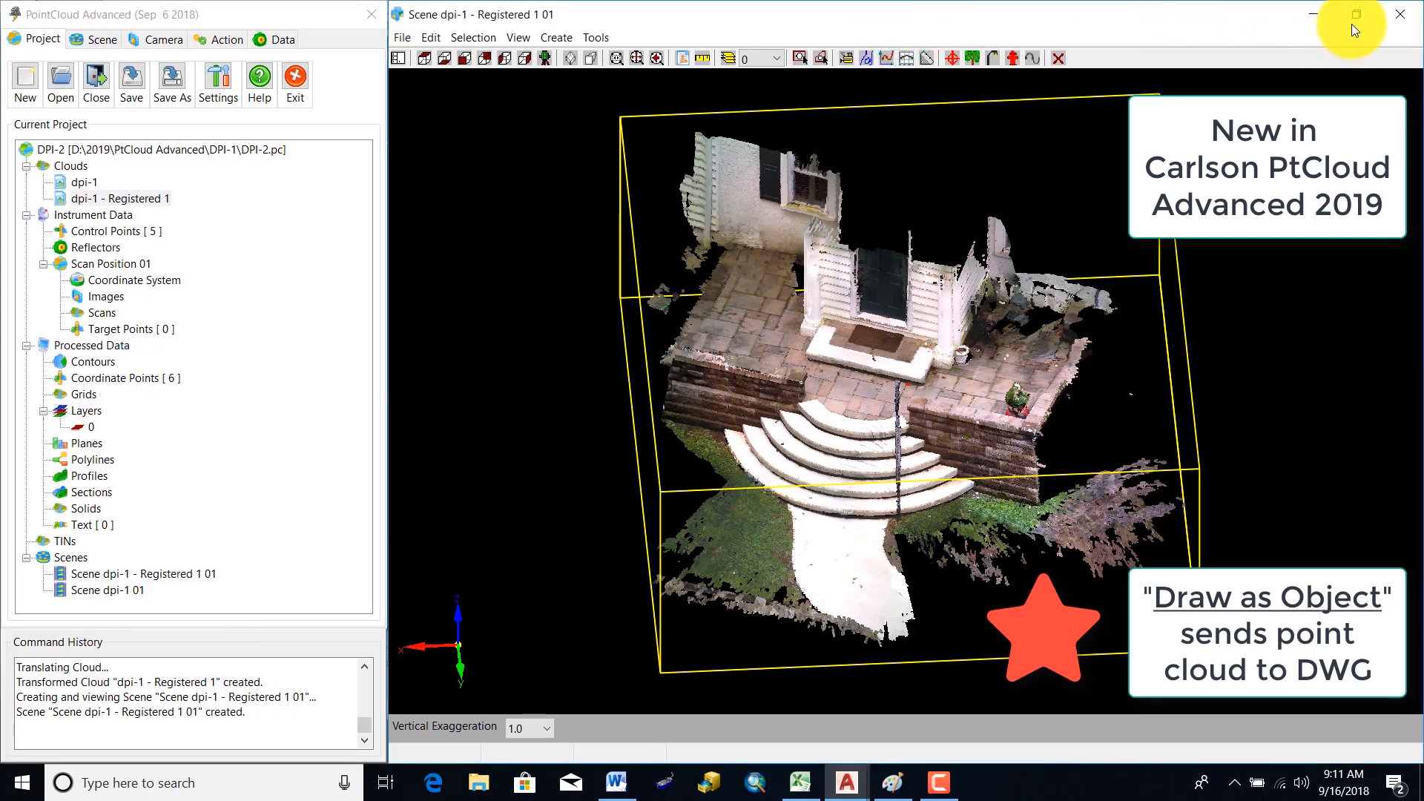
pyautogui.doubleClick(1087, 13)
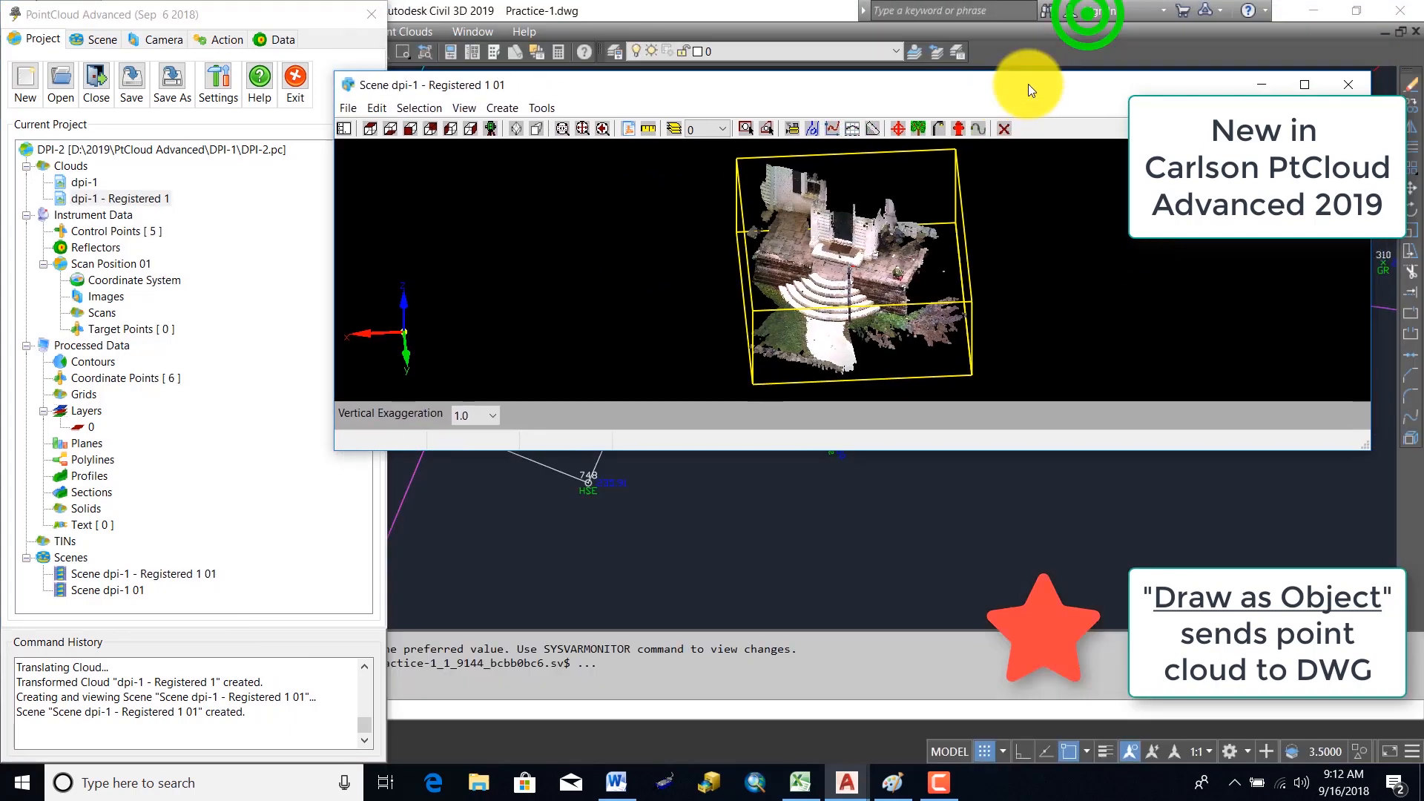
pyautogui.moveTo(942, 80); pyautogui.dragTo(953, 402)
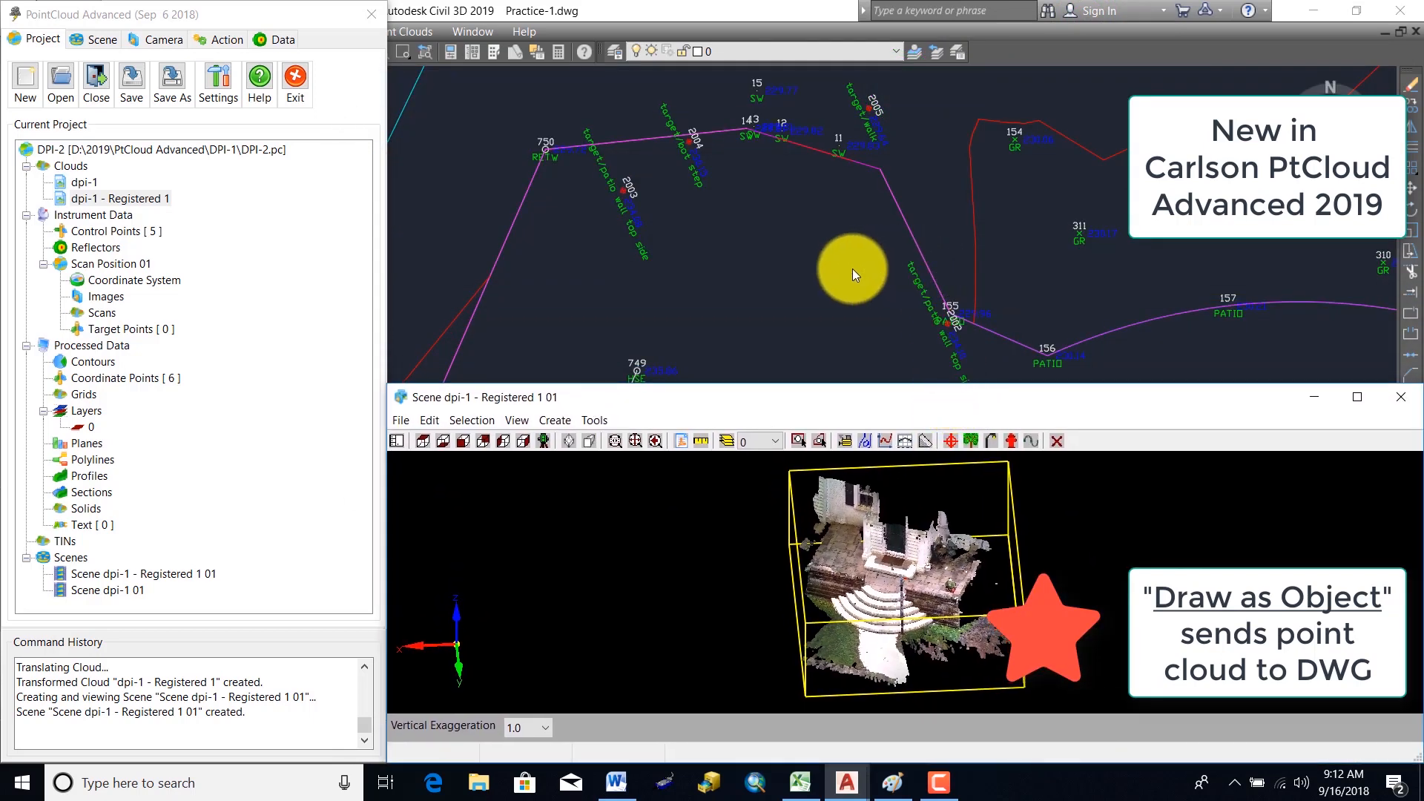
pyautogui.scroll(-4, 852, 268)
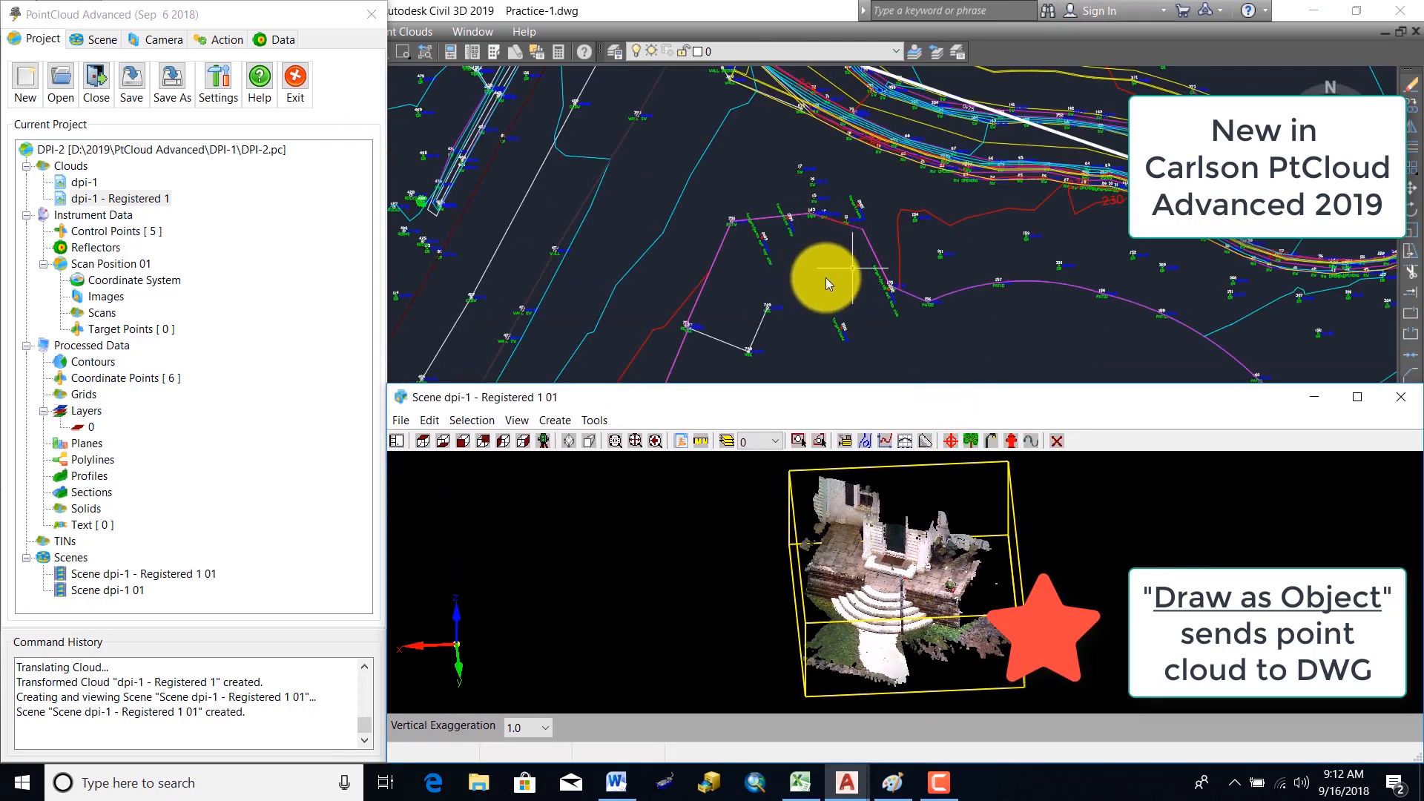
pyautogui.click(834, 281)
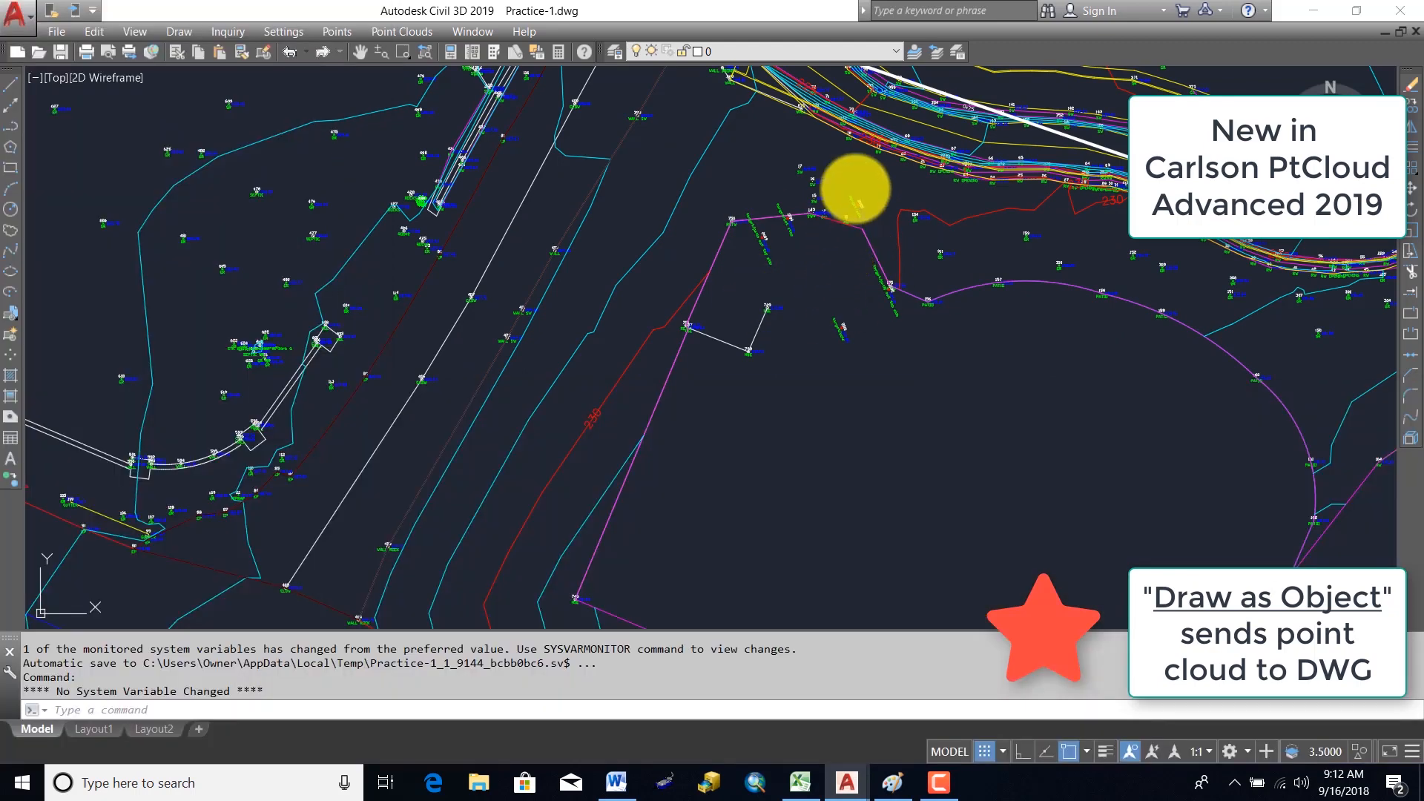
pyautogui.moveTo(801, 242); pyautogui.dragTo(820, 181, button='middle')
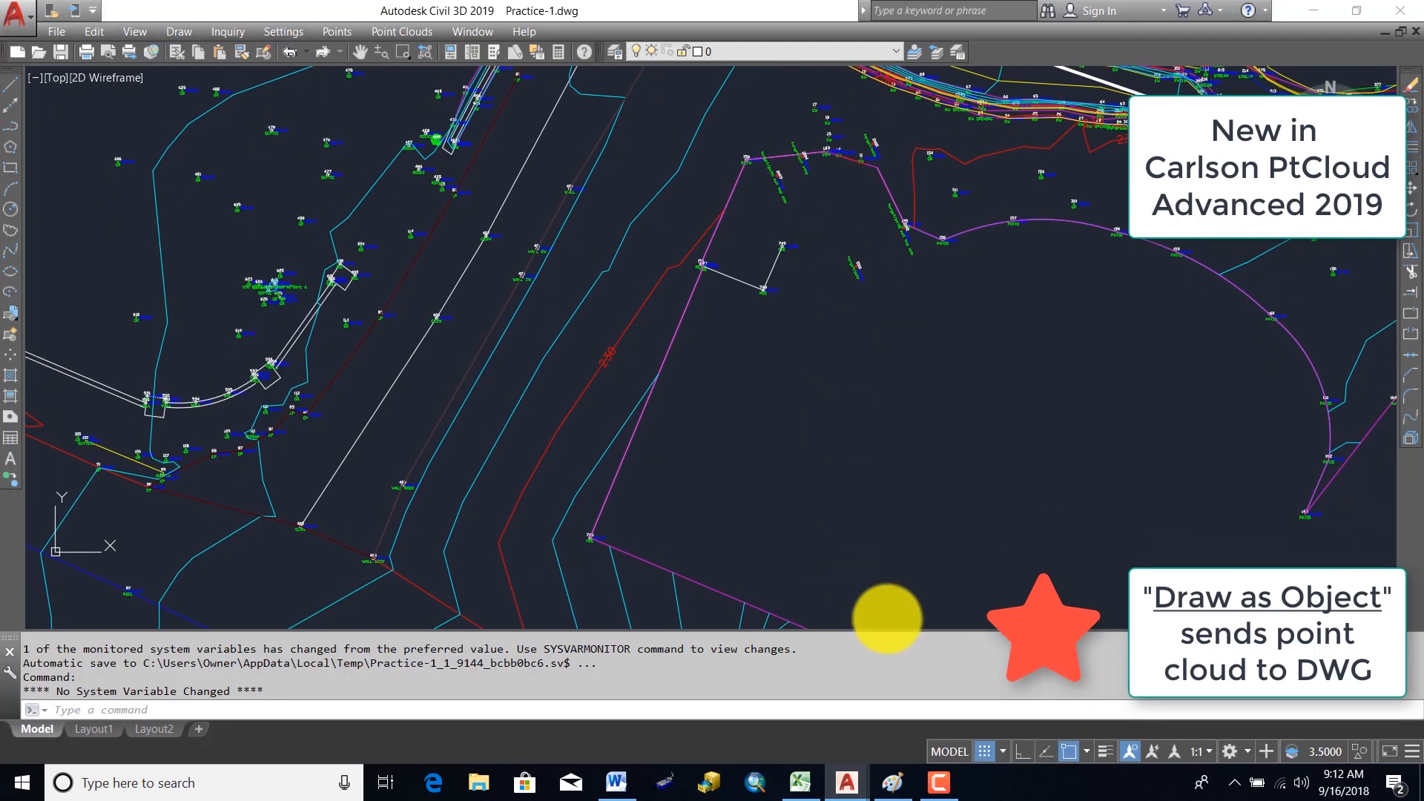
# - Return to PointCloud Advanced and place the dpi-1 - Registered 1 cloud in Practice-1.dwg with Draw as Object
pyautogui.click(859, 786)
pyautogui.click(957, 755)
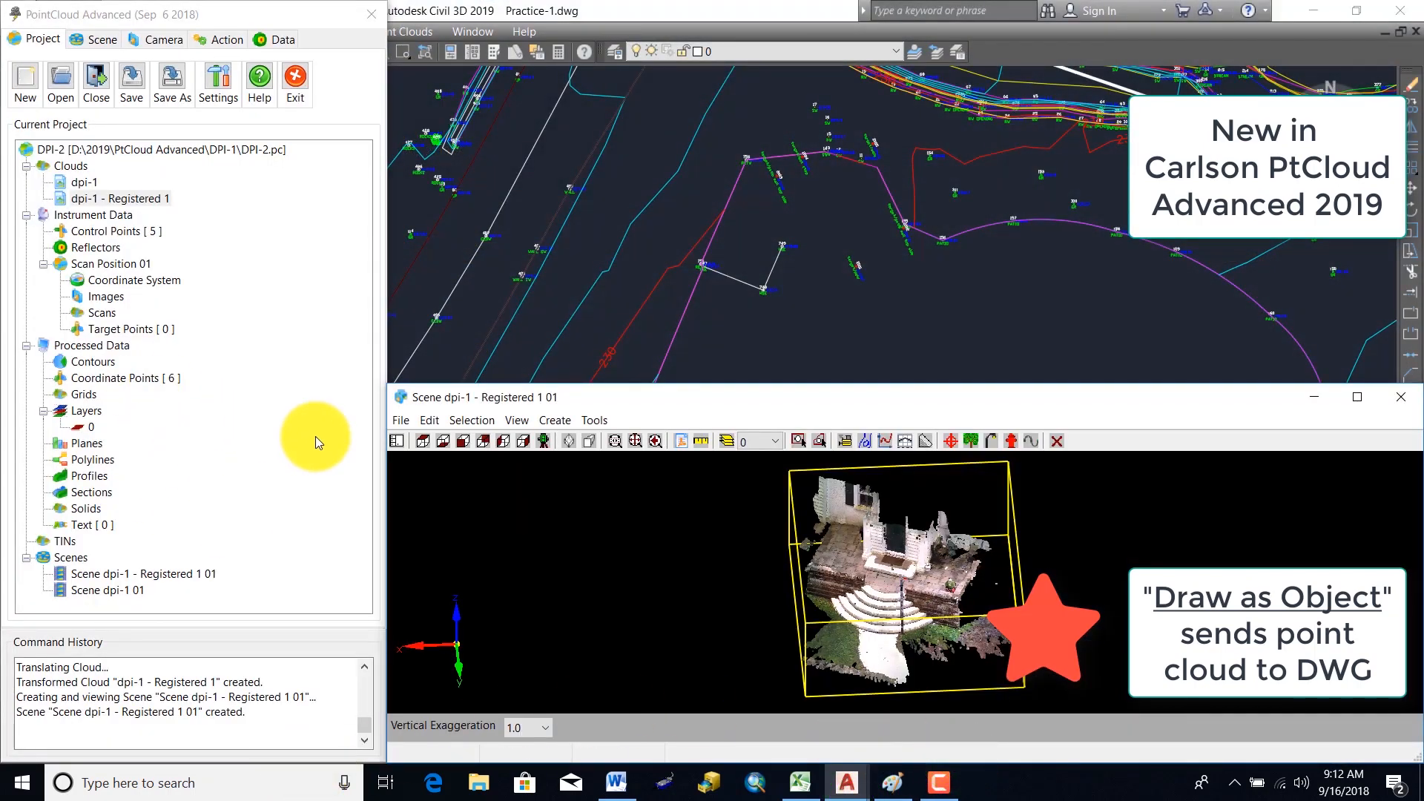
pyautogui.rightClick(114, 197)
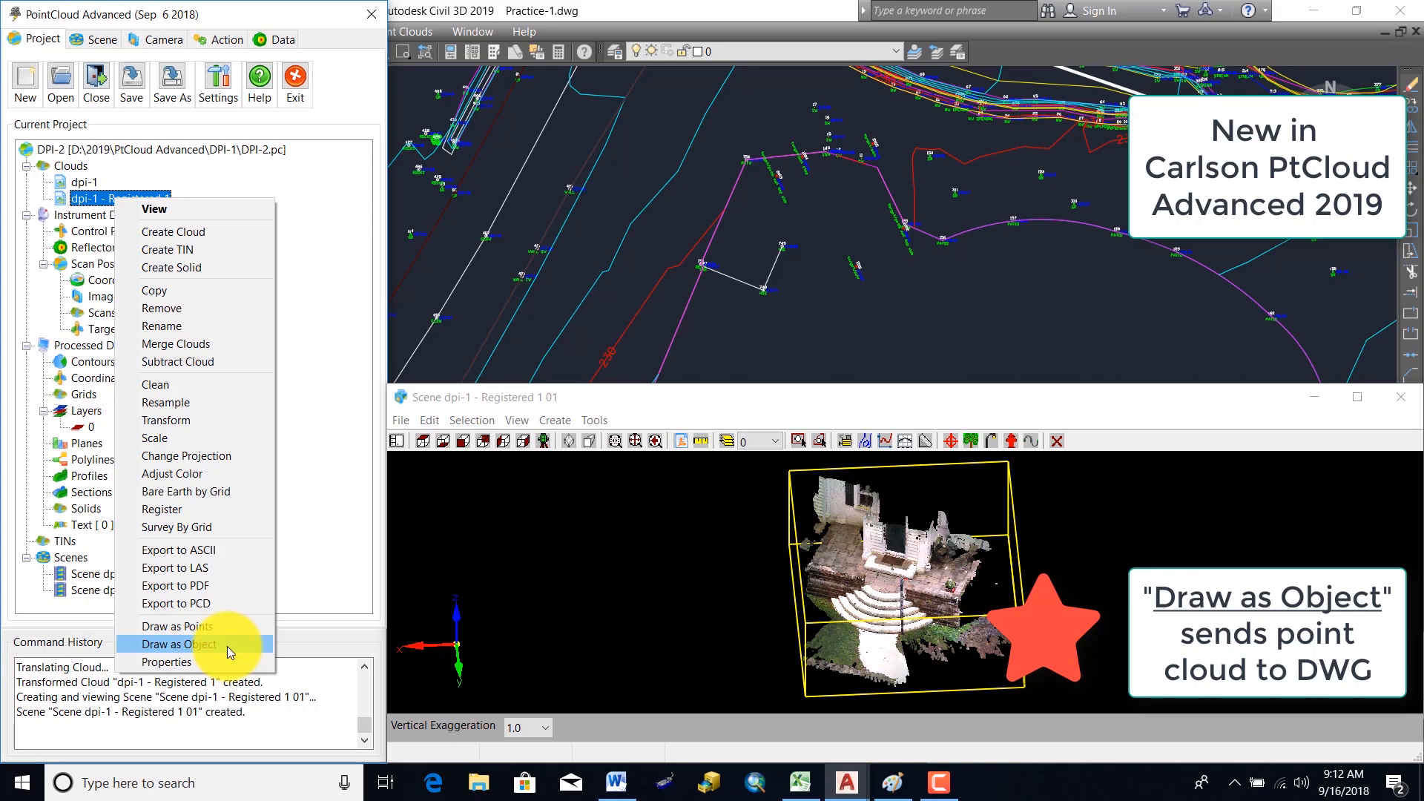
pyautogui.click(227, 646)
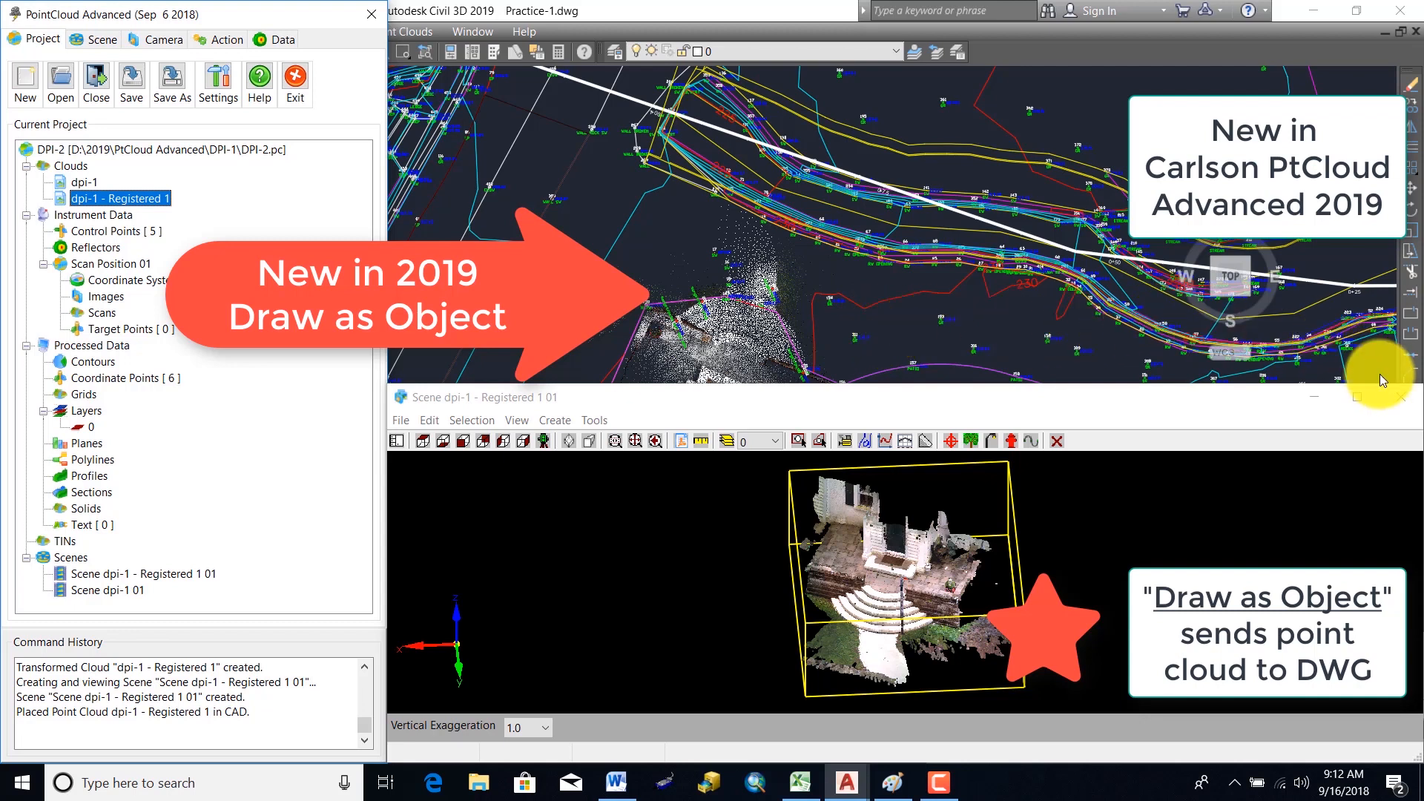
# - Close the registered scene, save the DPI-2 project and exit PointCloud Advanced
pyautogui.click(1409, 403)
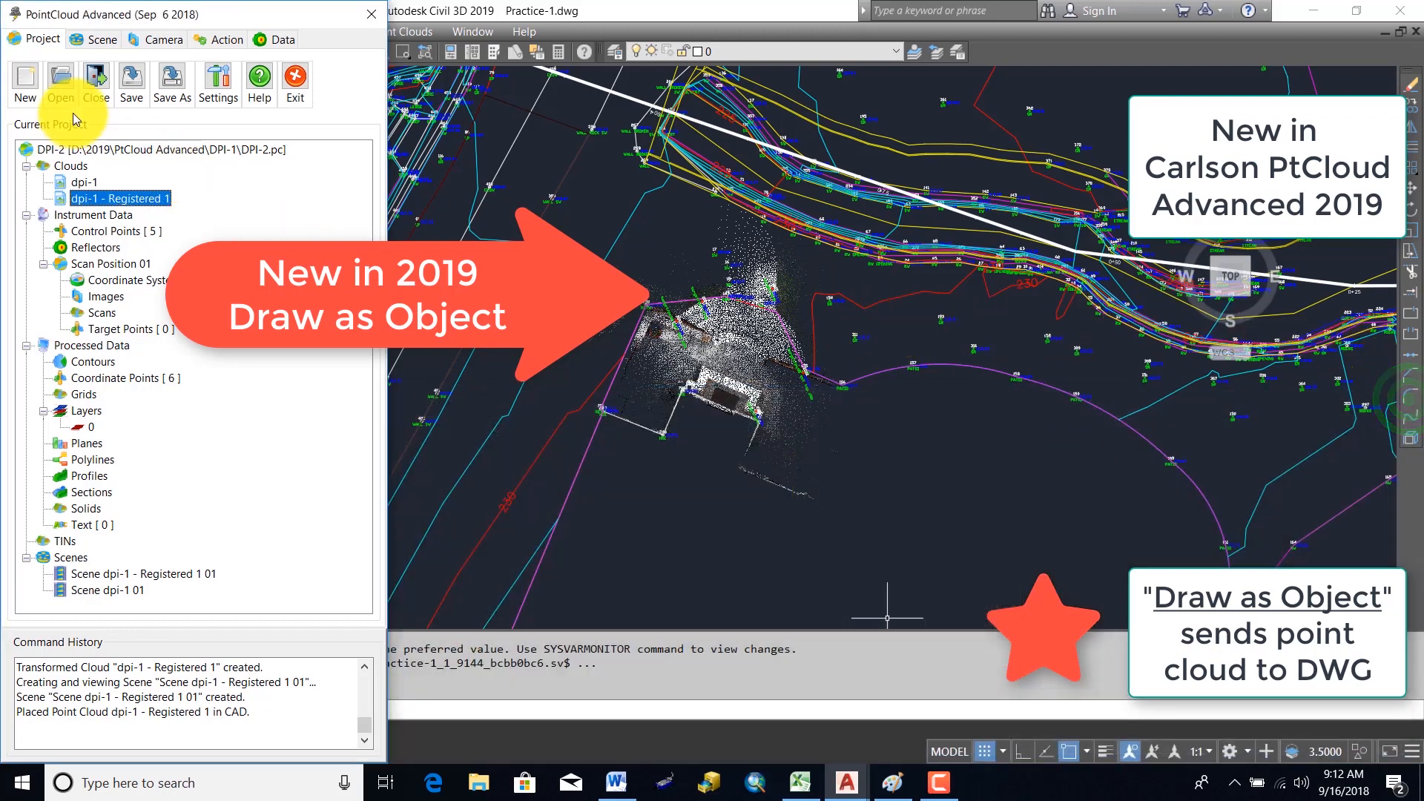
pyautogui.click(132, 81)
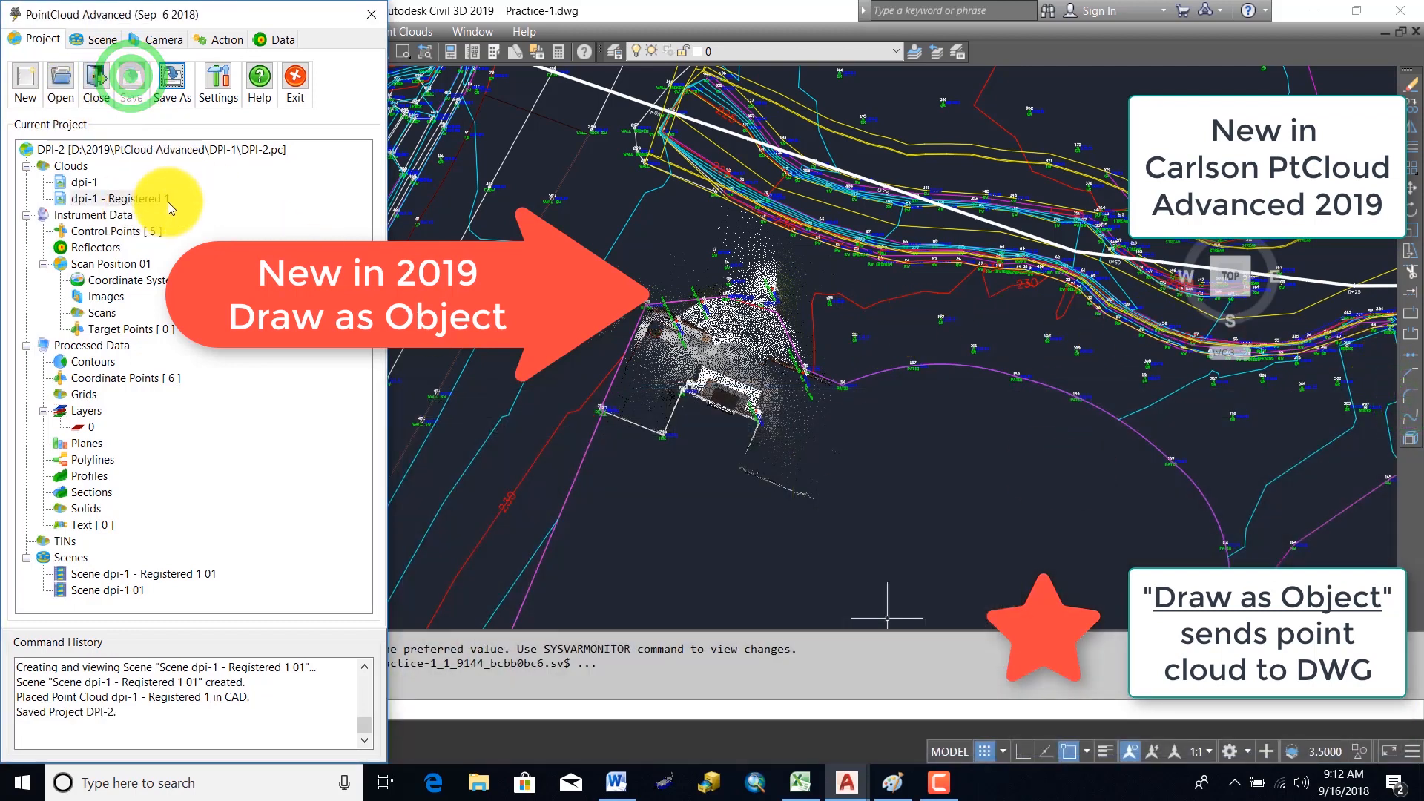
pyautogui.click(295, 82)
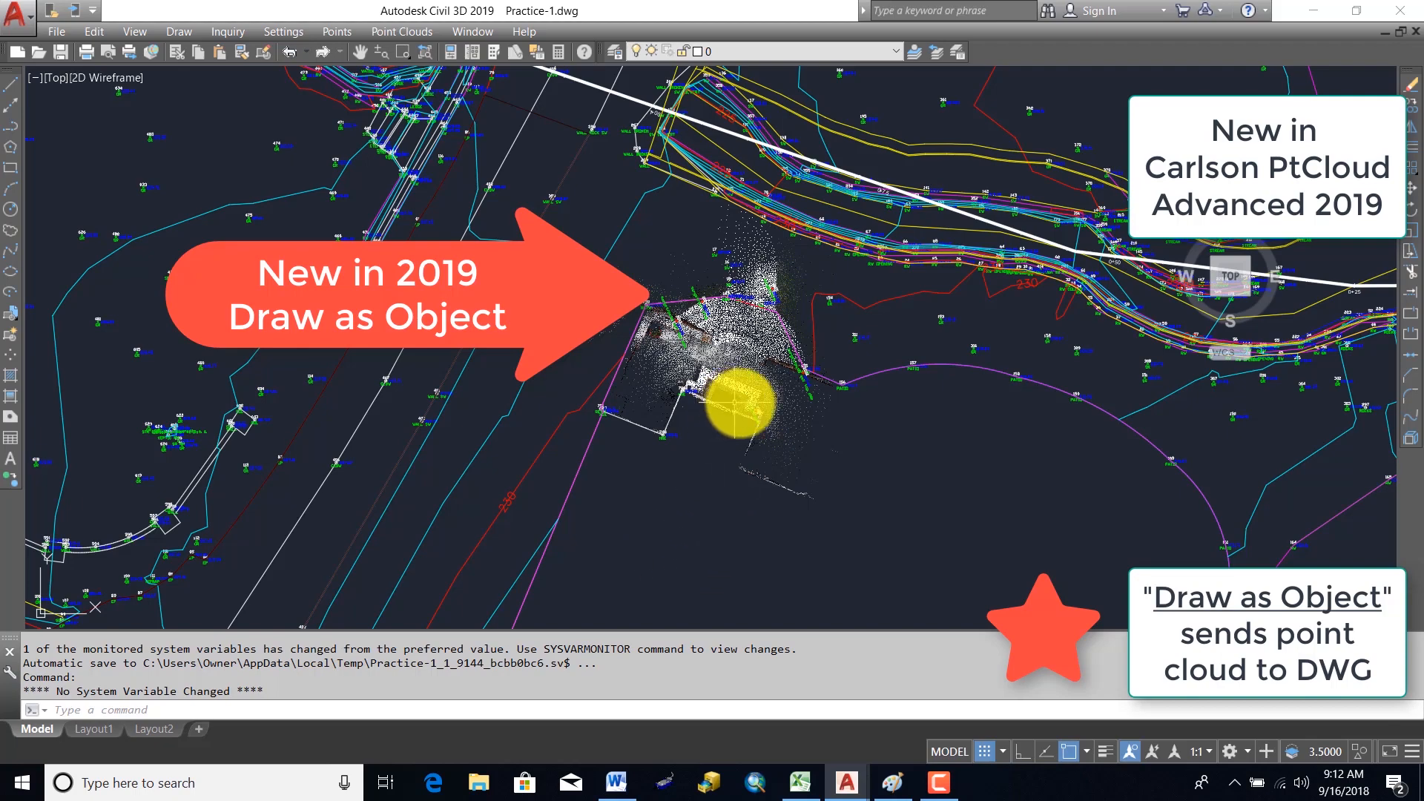
# - Switch the drawing to a northwest isometric view and examine the point cloud against target points 2003, 2004 and 2005
pyautogui.moveTo(890, 426)
pyautogui.mouseDown(button='middle')
pyautogui.moveTo(904, 475)
pyautogui.moveTo(905, 422)
pyautogui.mouseUp(button='middle')
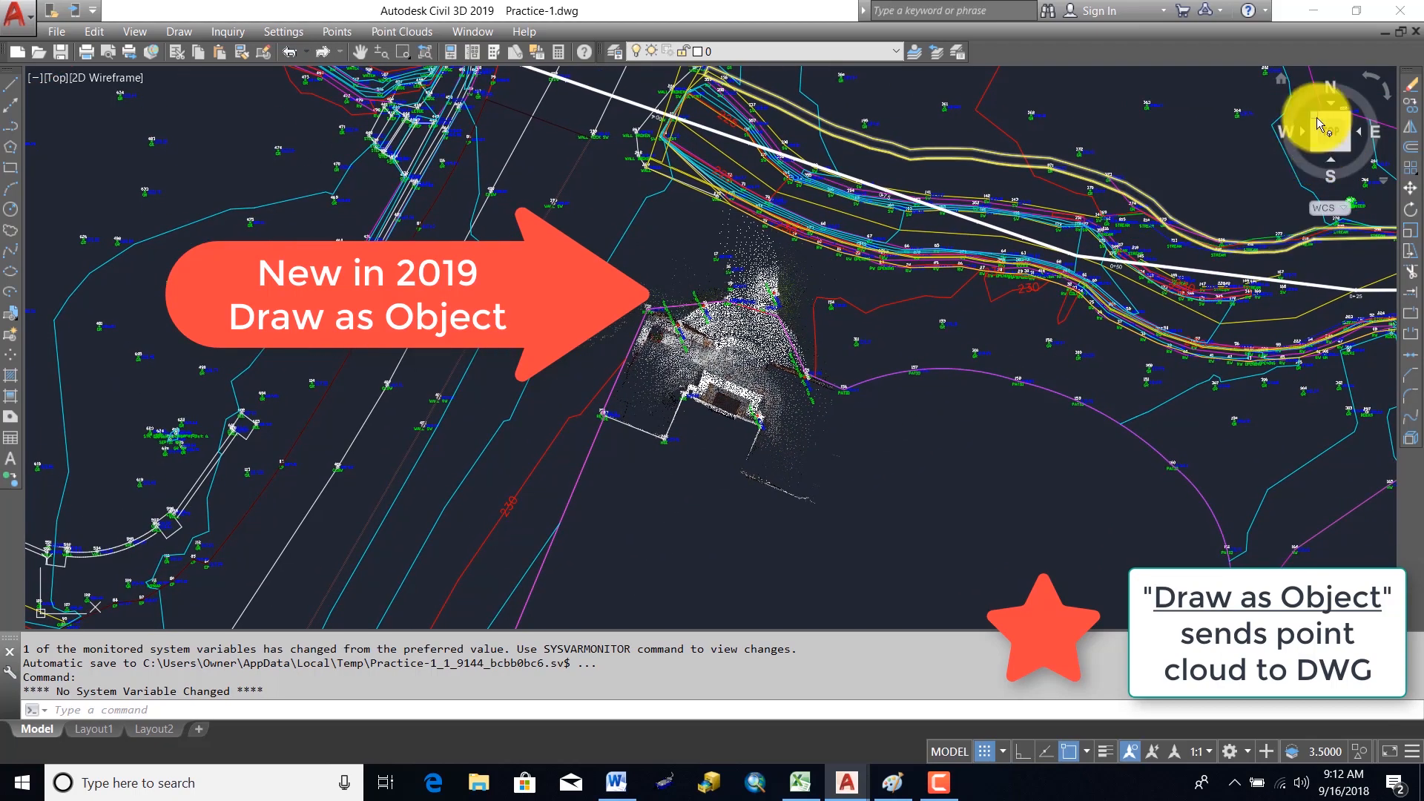
pyautogui.click(1316, 117)
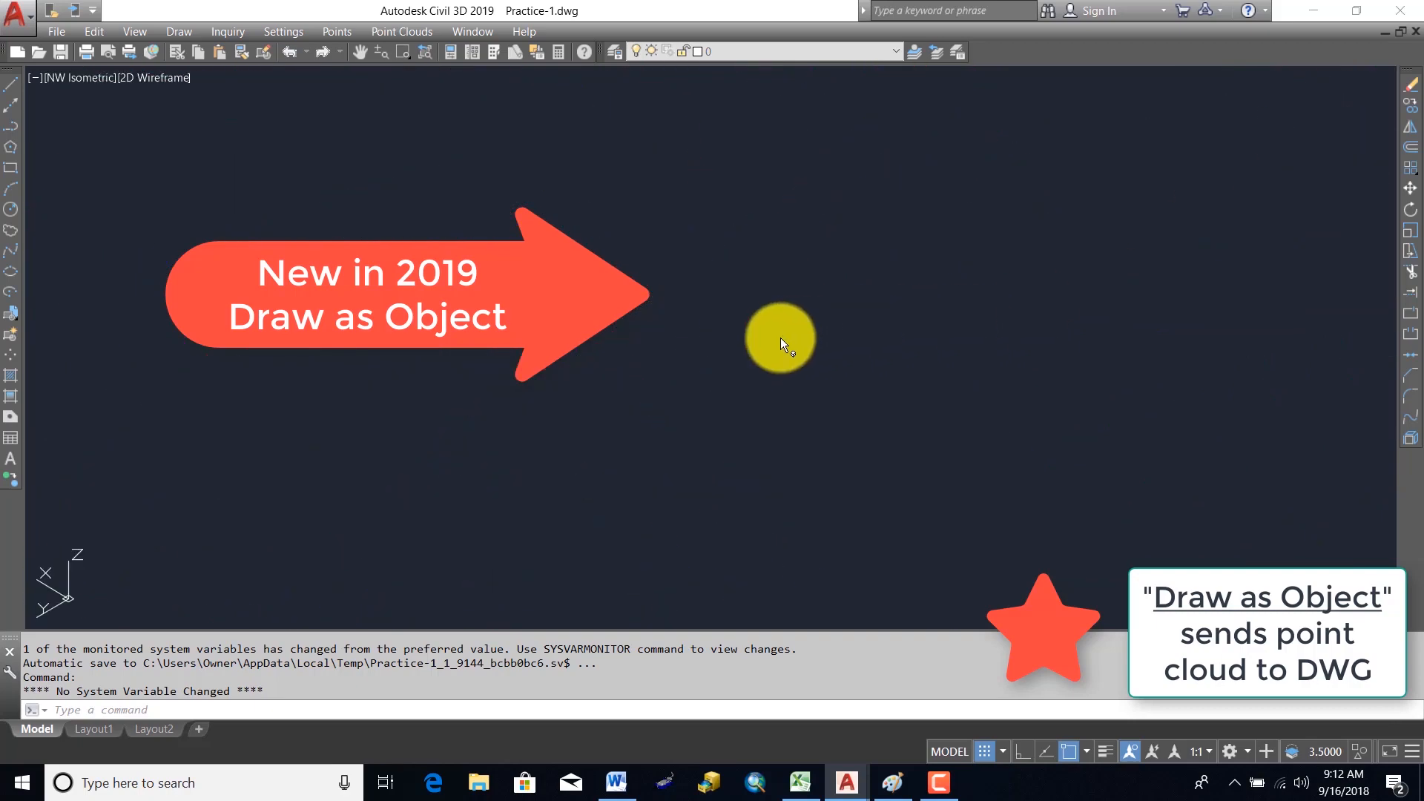
pyautogui.scroll(3, 748, 310)
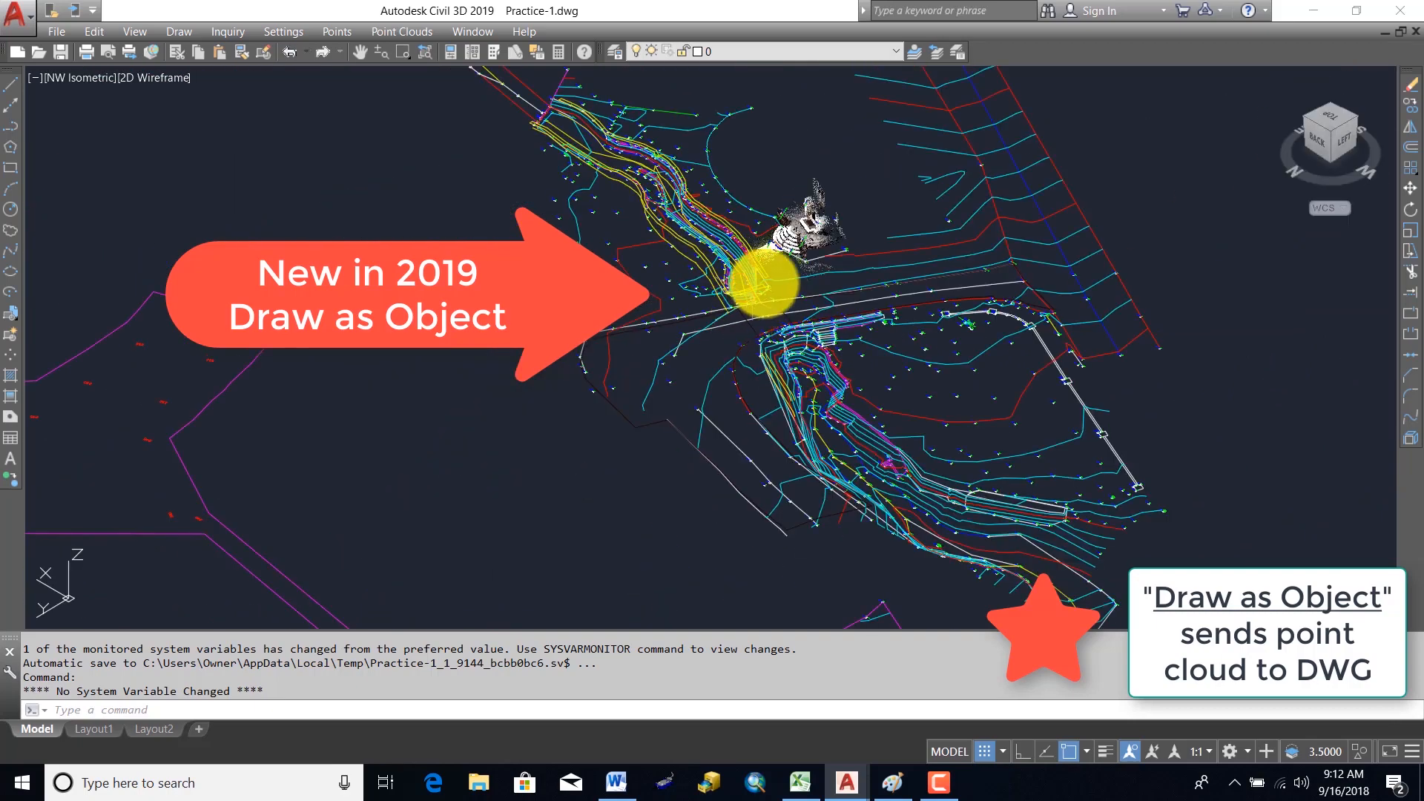
pyautogui.scroll(4, 801, 241)
pyautogui.scroll(2, 809, 247)
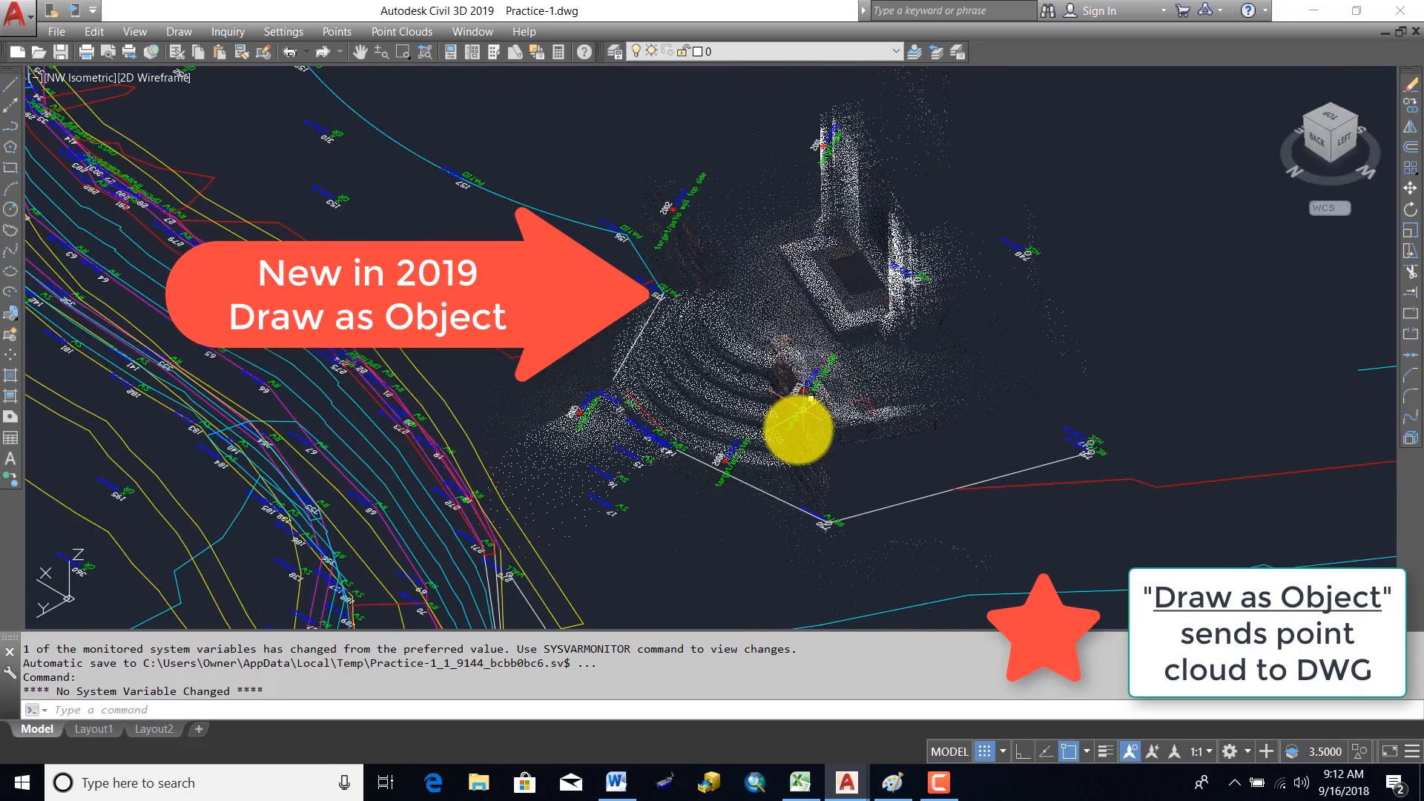
pyautogui.scroll(5, 799, 418)
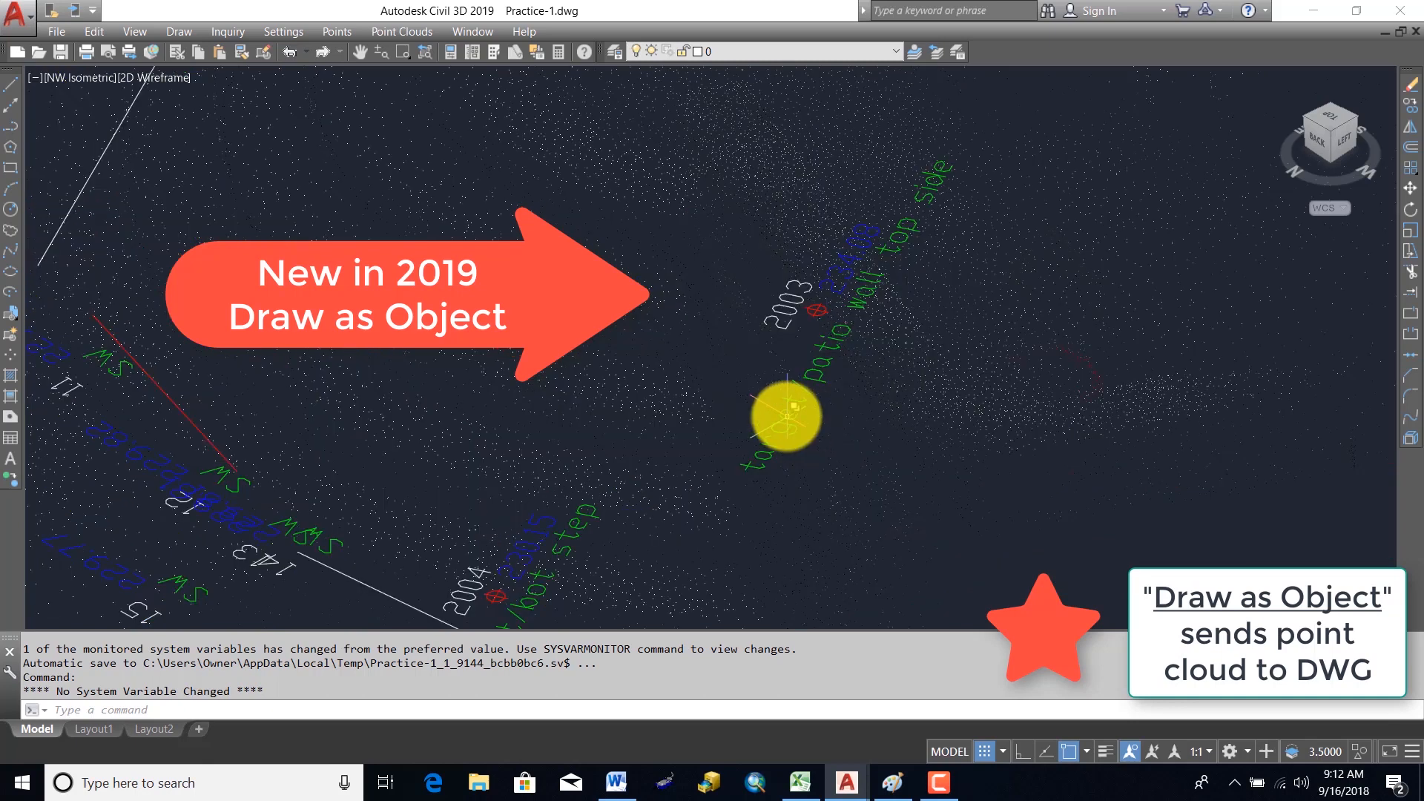
pyautogui.scroll(-6, 783, 414)
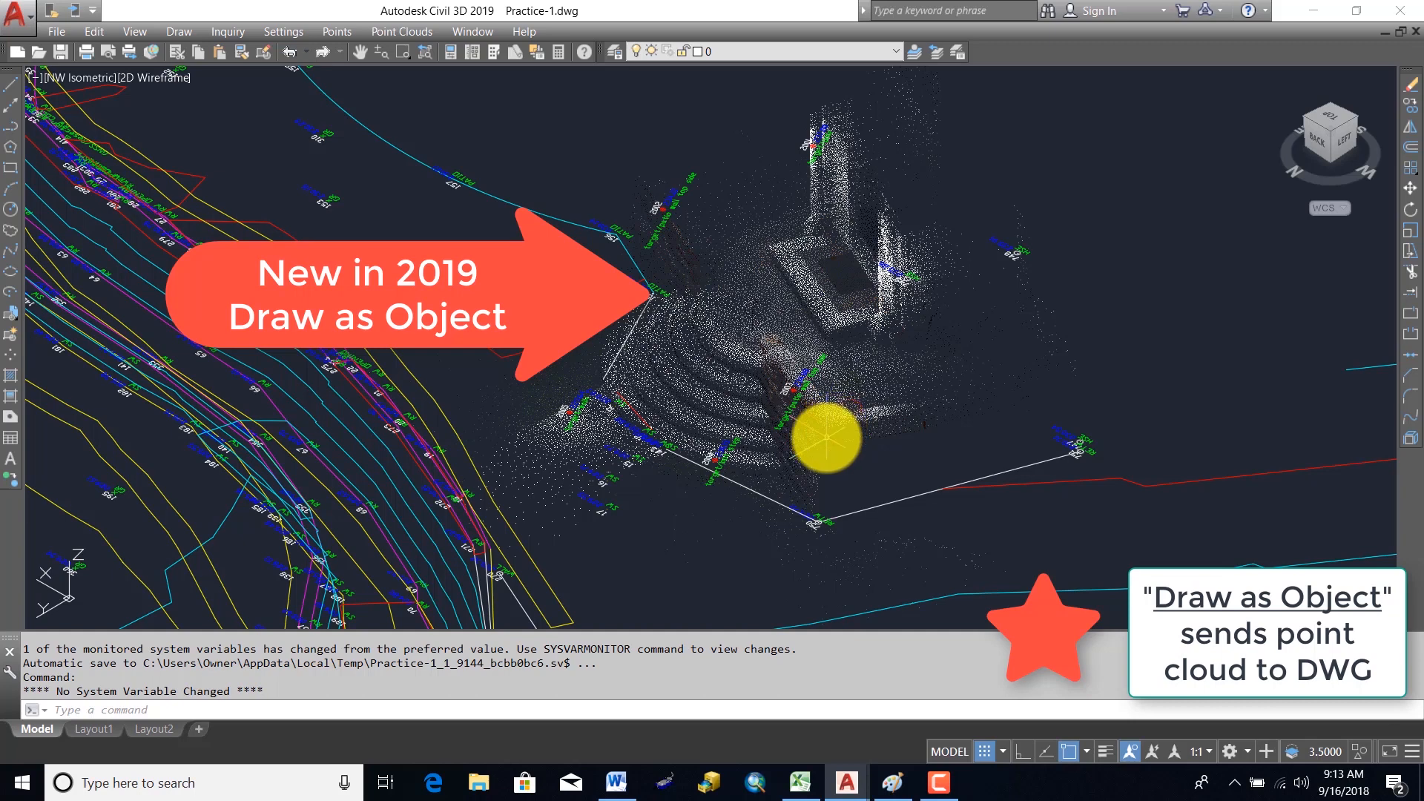
pyautogui.scroll(5, 821, 440)
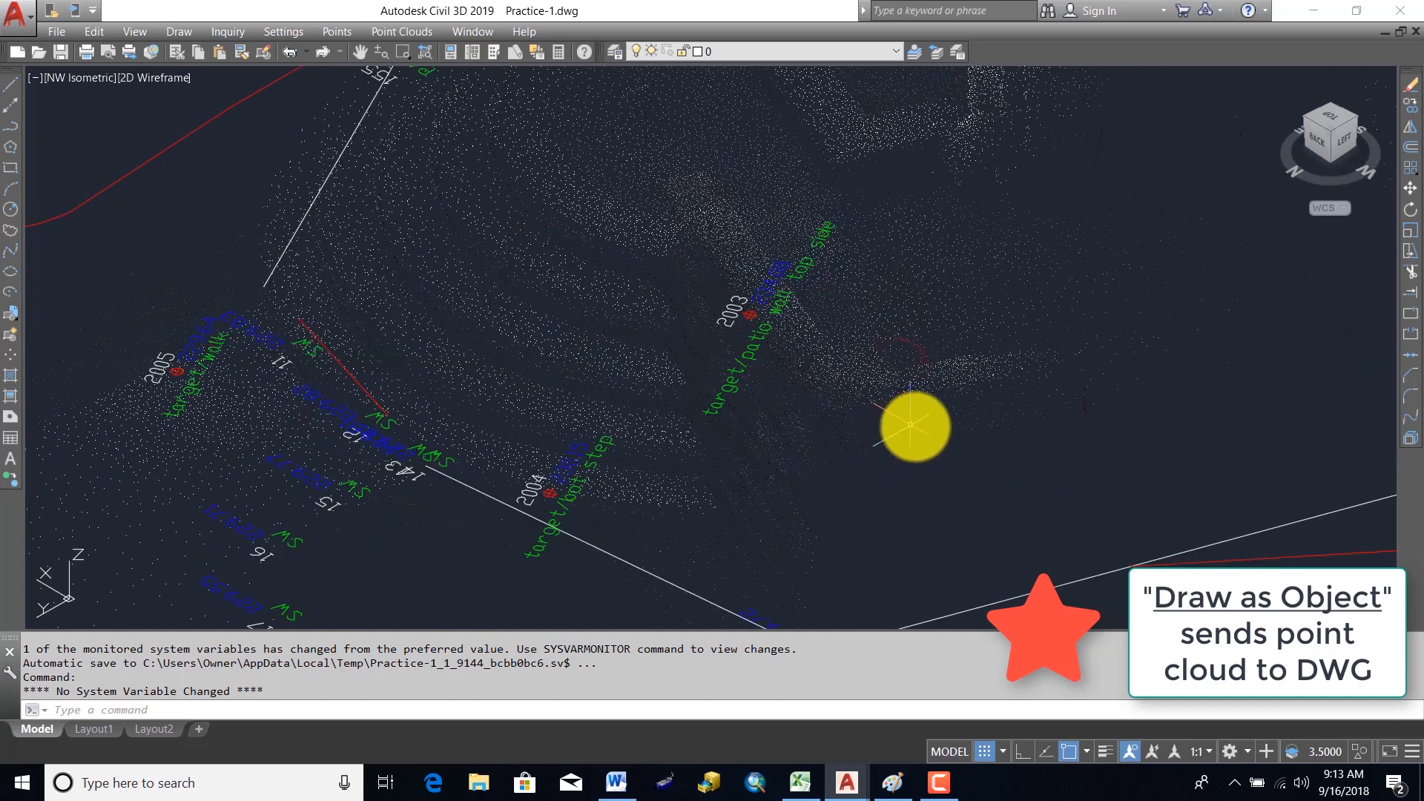